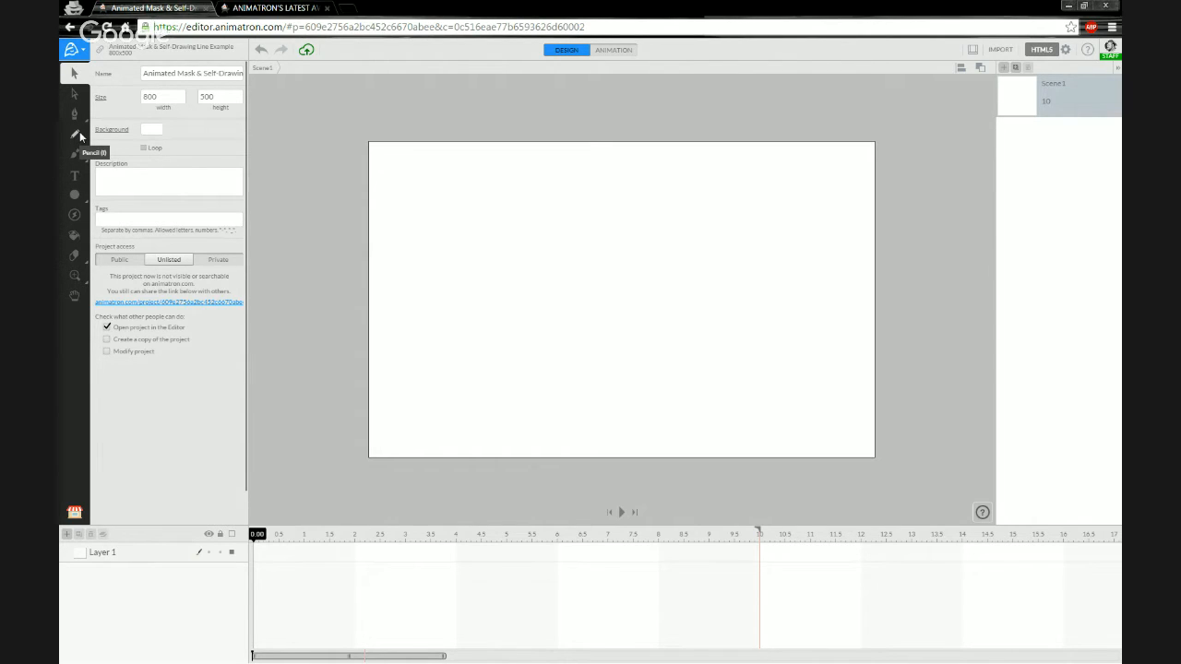
Draw a trial orange pencil stroke with a hooked extension on the canvas.
left_click(76, 133)
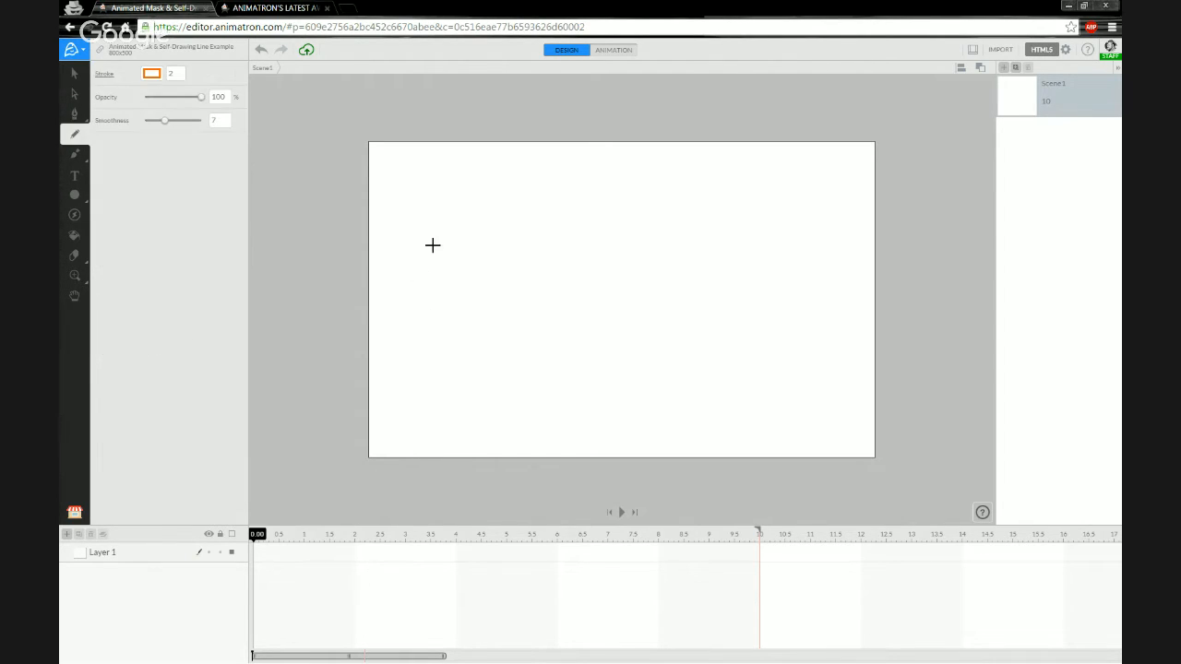
mouse_move(411, 306)
left_mouse_down()
mouse_move(460, 255)
mouse_move(474, 187)
mouse_move(451, 218)
left_mouse_up()
left_click_drag(612, 201, 572, 261)
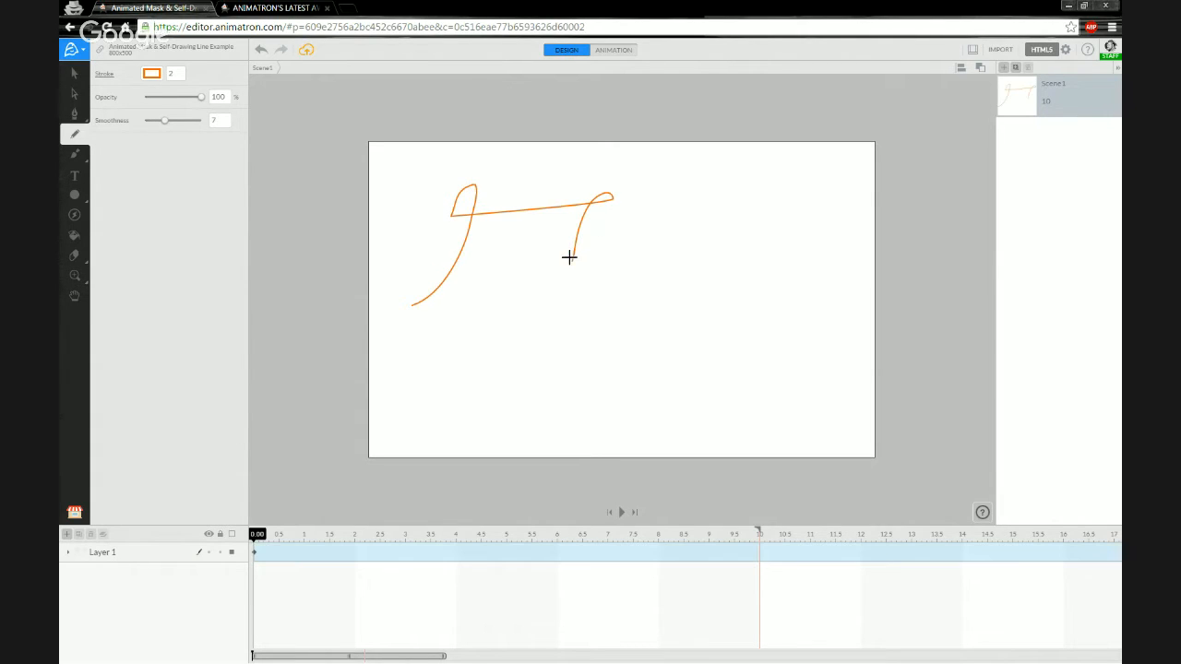
Delete the trial stroke so the canvas is empty again.
key("Delete")
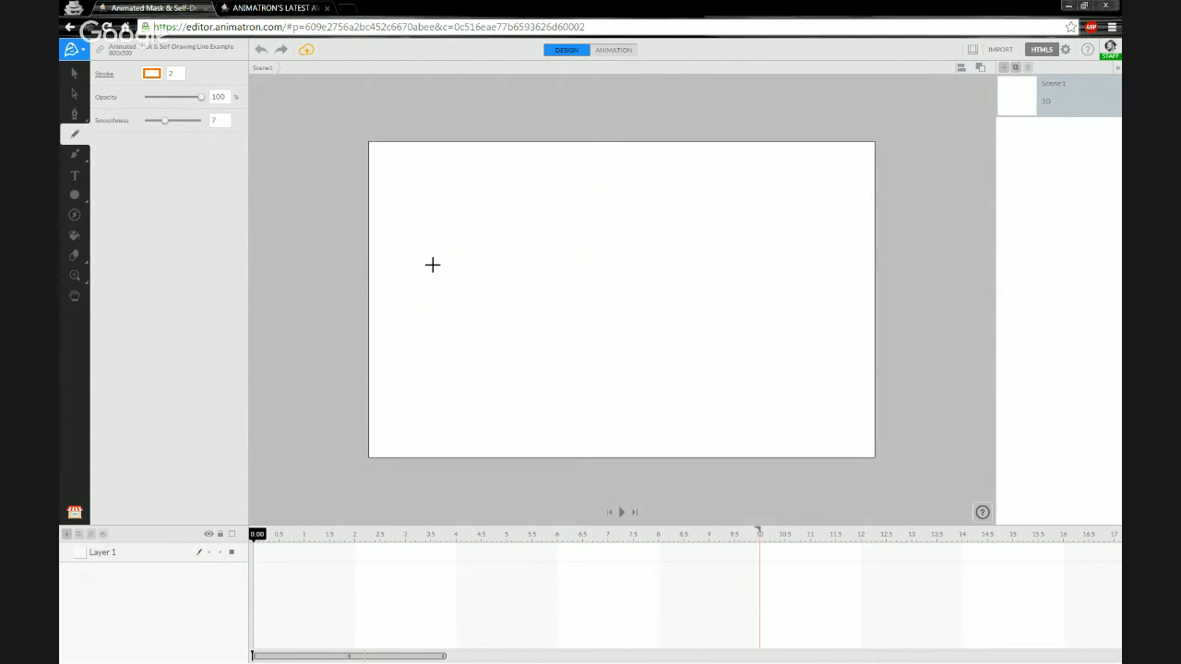
Discard one more trial stroke, then write 'hello' as one continuous orange cursive pencil line.
mouse_move(423, 302)
left_mouse_down()
mouse_move(478, 203)
mouse_move(460, 192)
left_mouse_up()
key("Delete")
mouse_move(437, 305)
left_mouse_down()
mouse_move(476, 275)
mouse_move(502, 213)
mouse_move(493, 190)
mouse_move(462, 310)
mouse_move(470, 290)
mouse_move(516, 263)
mouse_move(517, 309)
mouse_move(528, 312)
mouse_move(569, 276)
mouse_move(566, 264)
mouse_move(545, 300)
mouse_move(615, 282)
mouse_move(666, 215)
mouse_move(654, 202)
mouse_move(619, 249)
mouse_move(642, 303)
mouse_move(695, 244)
mouse_move(705, 203)
mouse_move(688, 212)
mouse_move(676, 296)
mouse_move(695, 298)
mouse_move(751, 250)
mouse_move(727, 281)
mouse_move(744, 298)
mouse_move(782, 286)
mouse_move(790, 271)
mouse_move(754, 244)
left_mouse_up()
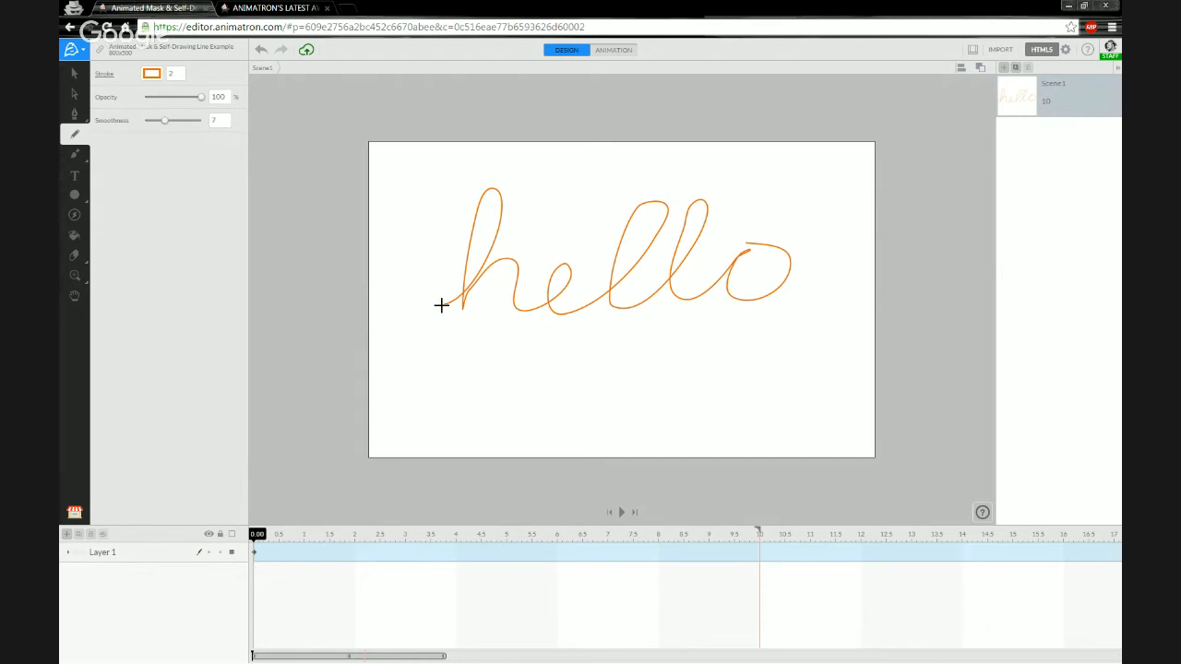
mouse_move(441, 304)
left_mouse_down()
mouse_move(491, 254)
mouse_move(493, 195)
mouse_move(462, 311)
left_mouse_up()
Select the thin hello stroke and delete it.
left_click(74, 73)
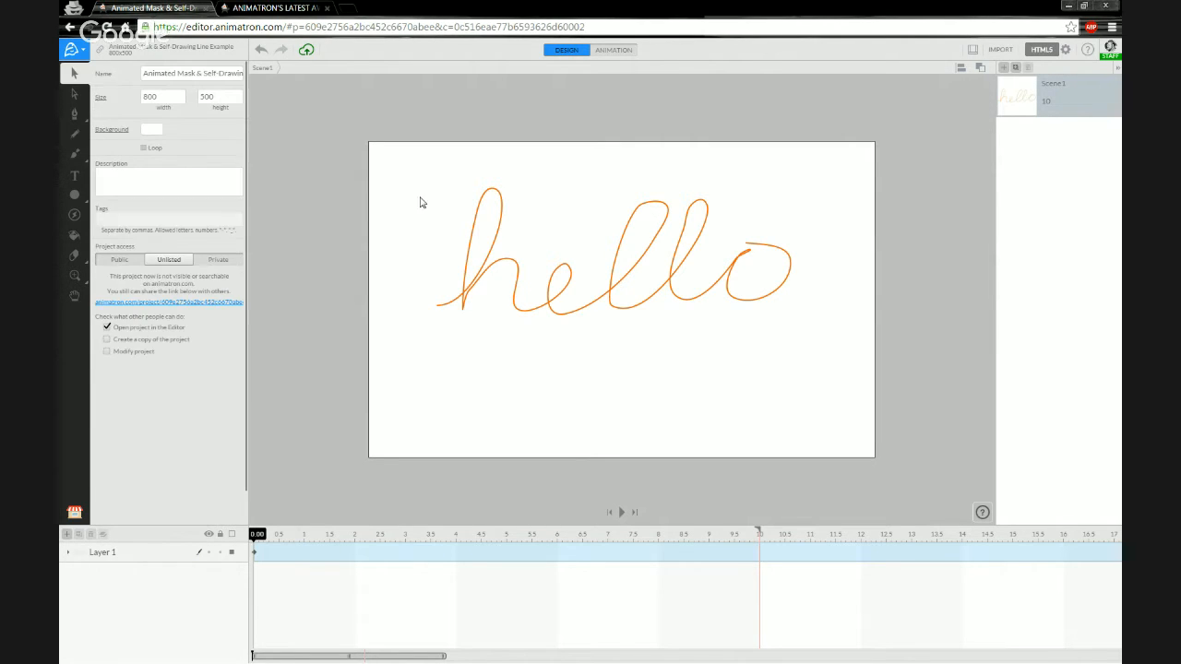
mouse_move(422, 178)
left_mouse_down()
mouse_move(762, 332)
mouse_move(801, 325)
left_mouse_up()
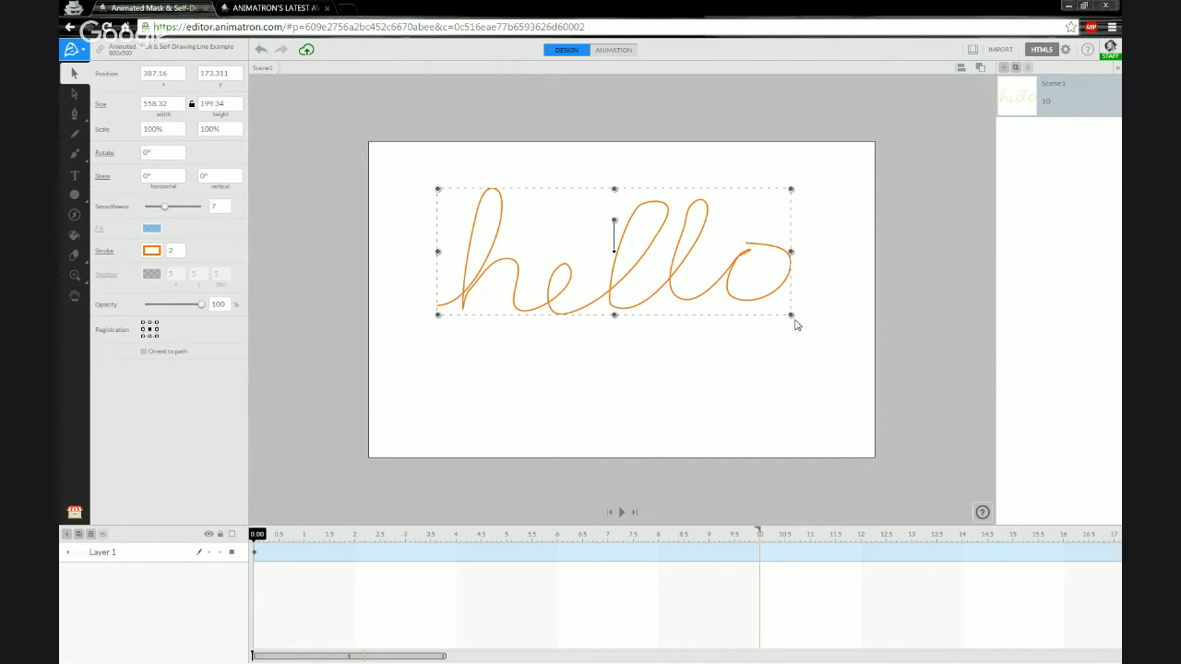
key("Delete")
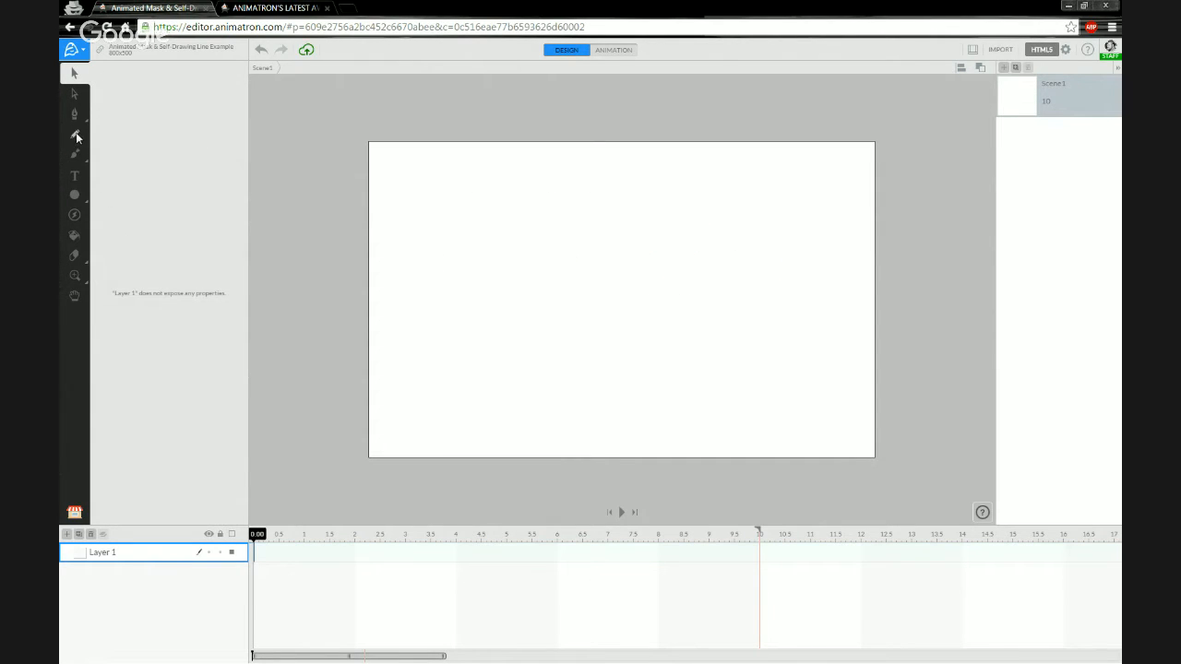
Set the pencil stroke width to 4 and redraw the cursive hello.
left_click(77, 136)
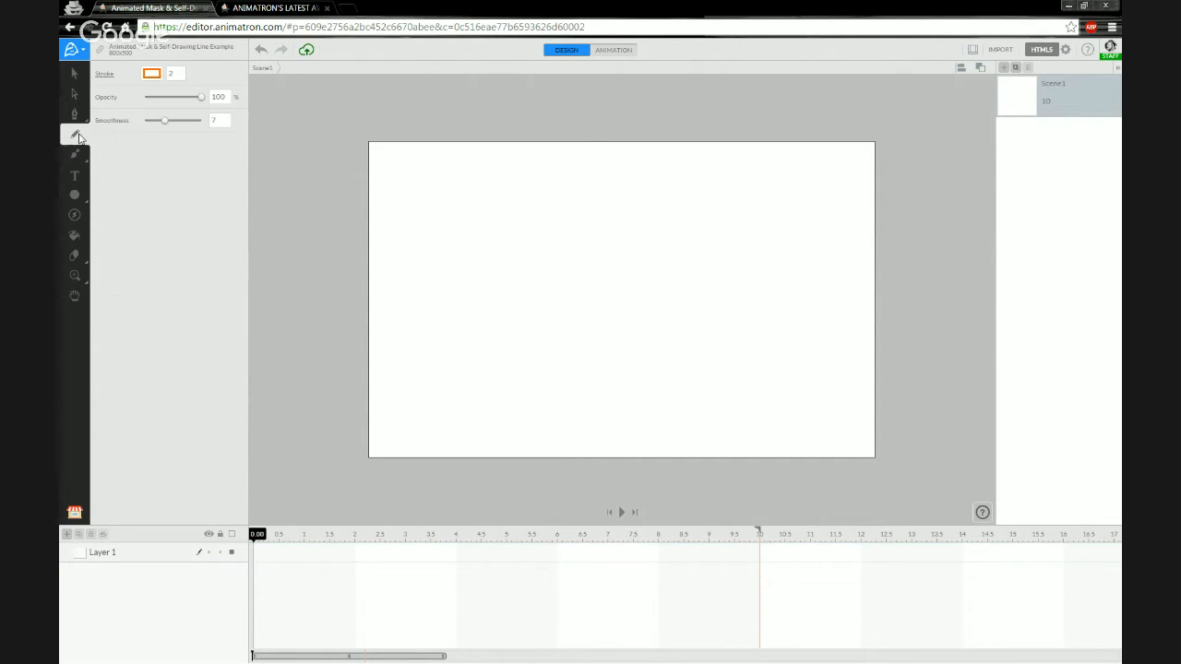
left_click(172, 75)
left_click_drag(181, 74, 165, 75)
mouse_move(427, 326)
left_mouse_down()
mouse_move(464, 309)
mouse_move(520, 245)
mouse_move(514, 209)
mouse_move(467, 286)
mouse_move(477, 323)
mouse_move(513, 288)
mouse_move(526, 316)
mouse_move(544, 320)
mouse_move(577, 287)
mouse_move(562, 300)
mouse_move(615, 325)
mouse_move(650, 282)
mouse_move(616, 293)
mouse_move(638, 329)
mouse_move(691, 273)
mouse_move(707, 209)
mouse_move(683, 316)
mouse_move(714, 310)
mouse_move(736, 266)
mouse_move(730, 321)
mouse_move(766, 312)
mouse_move(780, 274)
mouse_move(741, 260)
mouse_move(806, 251)
left_mouse_up()
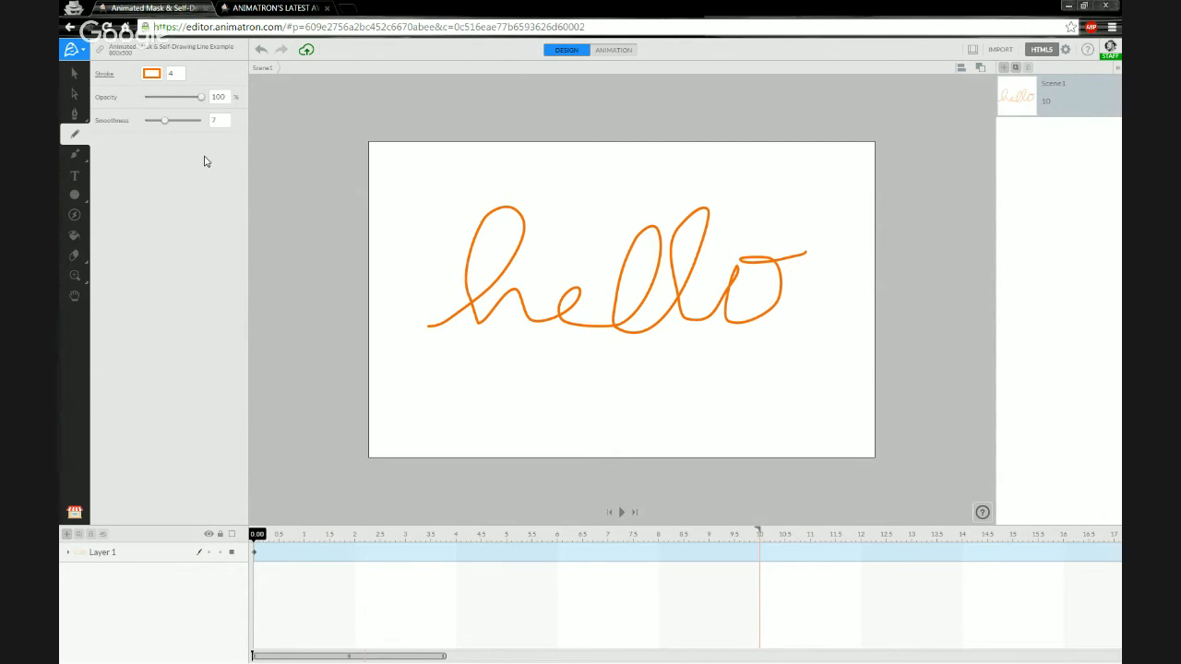
Select the hello path with the Subselection tool to reveal its anchor points.
left_click(76, 93)
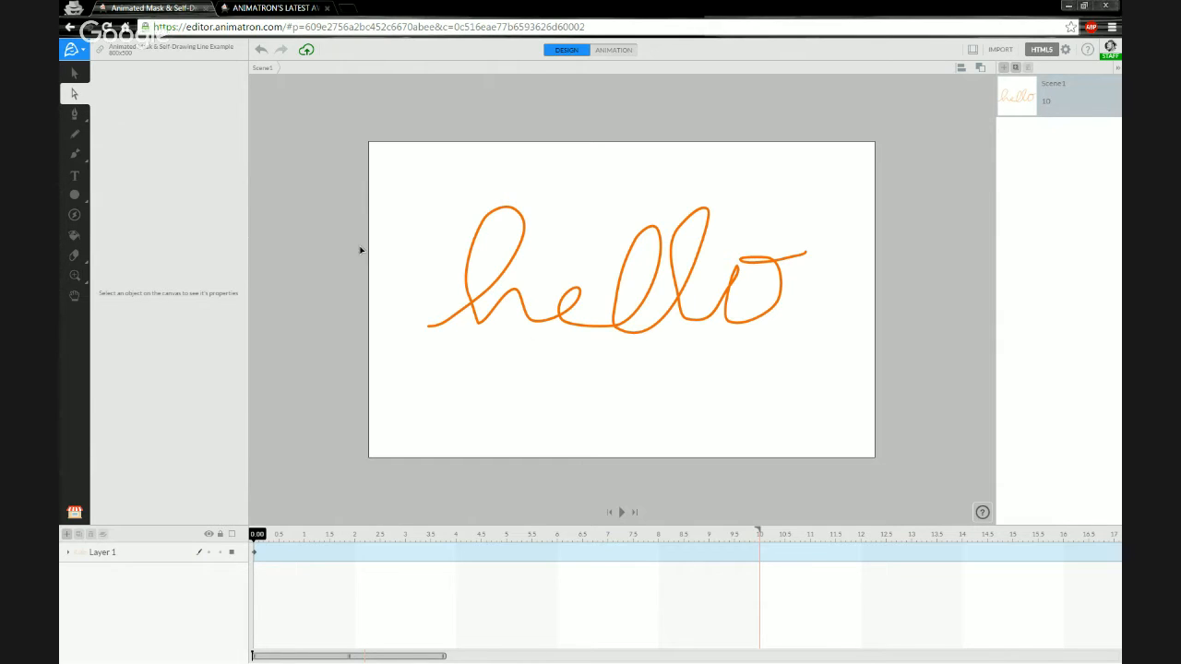
left_click(472, 303)
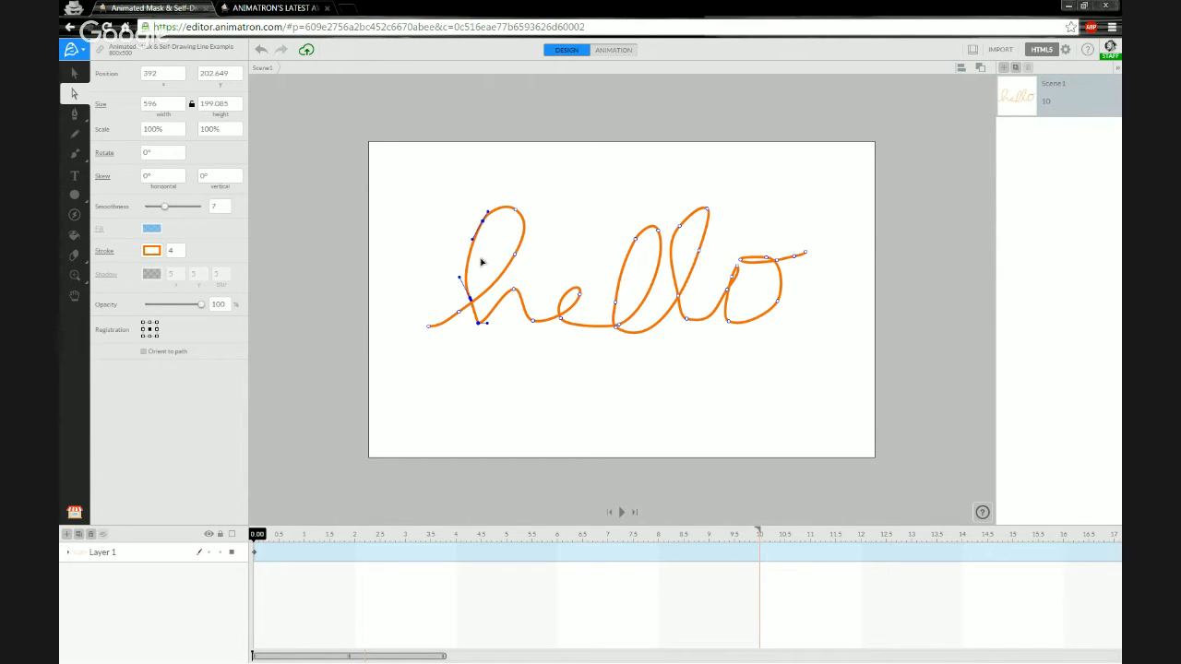
Reshape the h's top loop, lower curve and upper-left side by dragging anchors and handles.
scroll(540, 282, "up", 3)
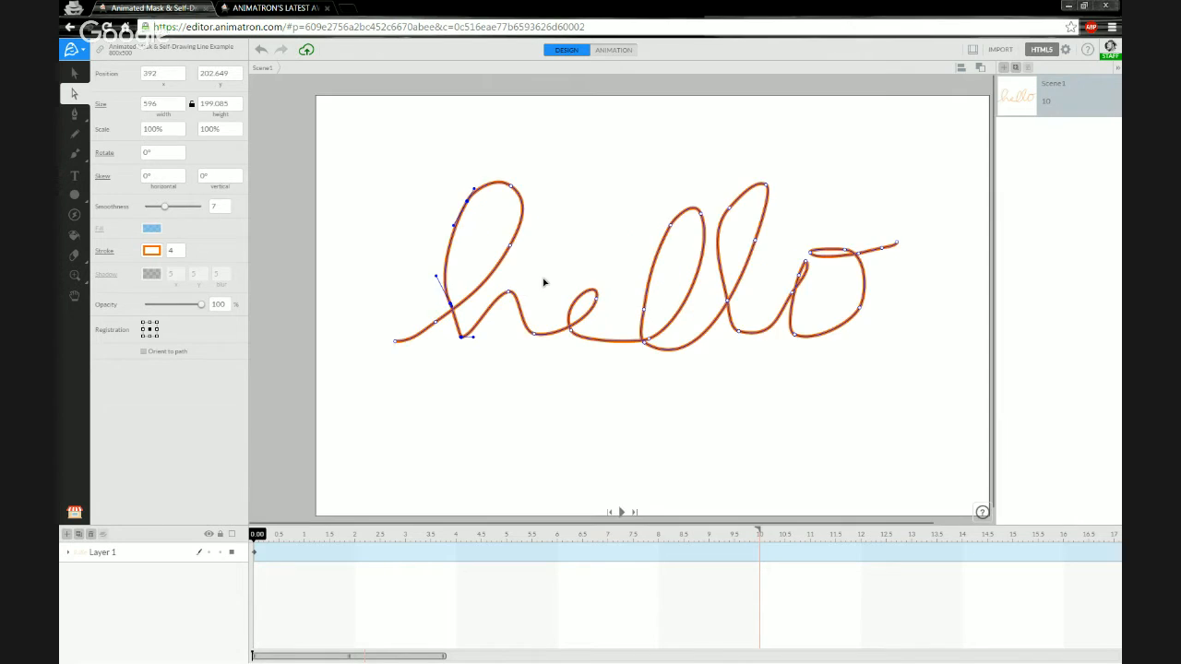
left_click_drag(597, 265, 550, 285)
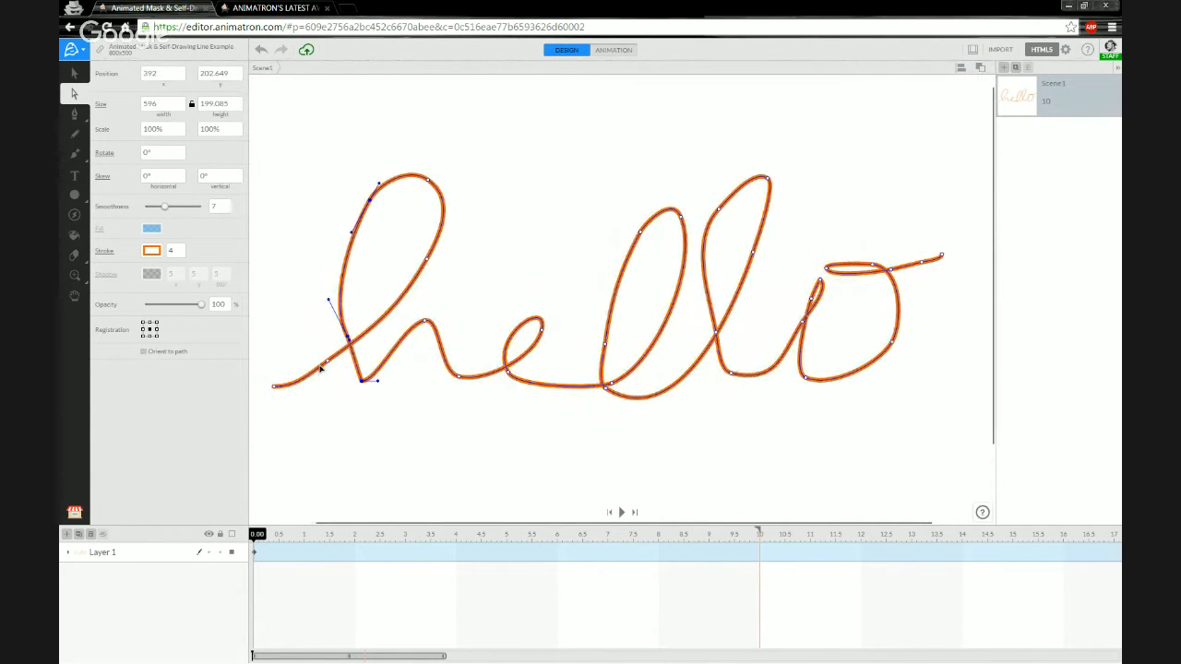
left_click_drag(328, 361, 334, 370)
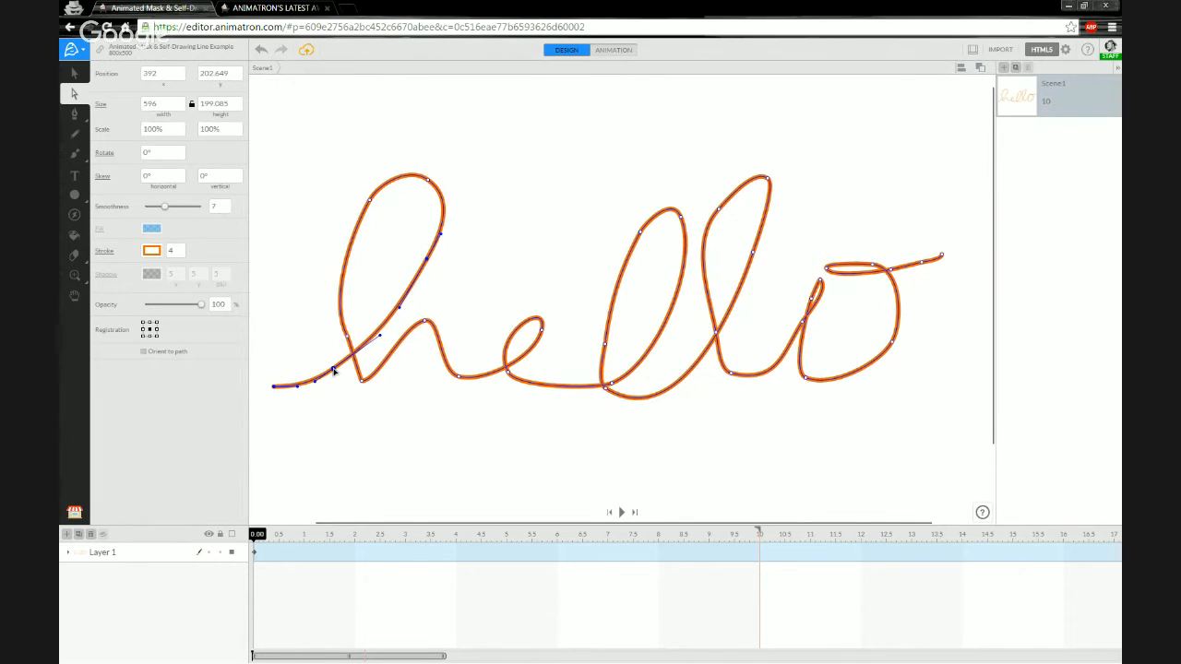
left_click(425, 262)
left_click(427, 261)
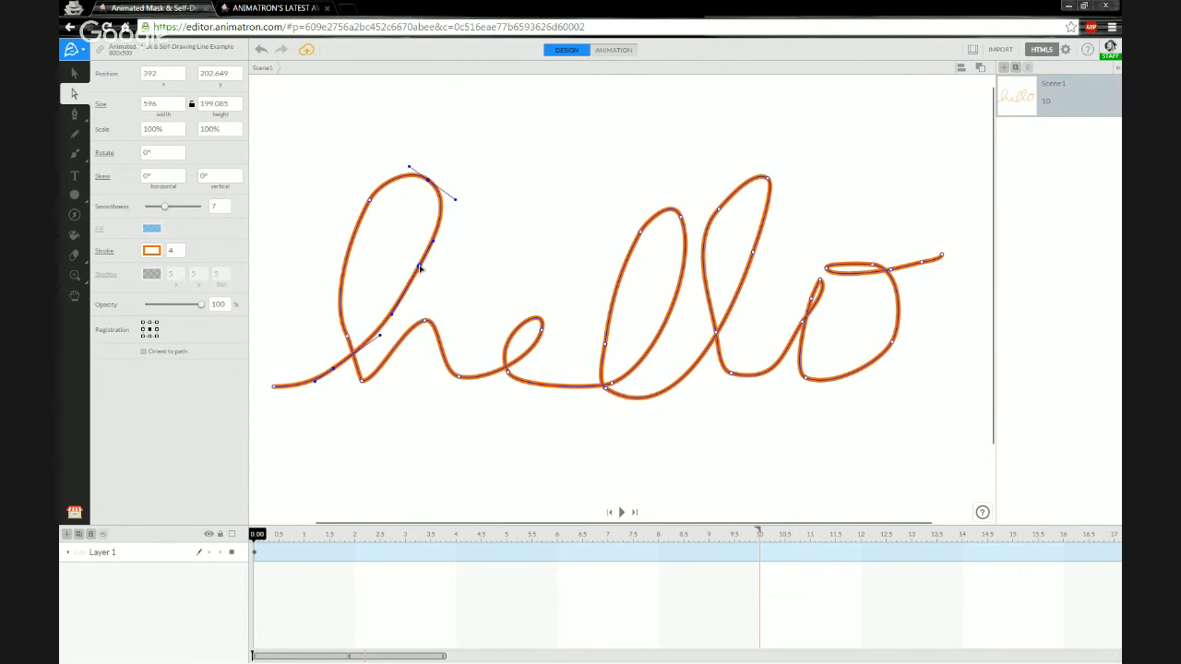
mouse_move(428, 181)
left_mouse_down()
mouse_move(414, 181)
mouse_move(424, 179)
left_mouse_up()
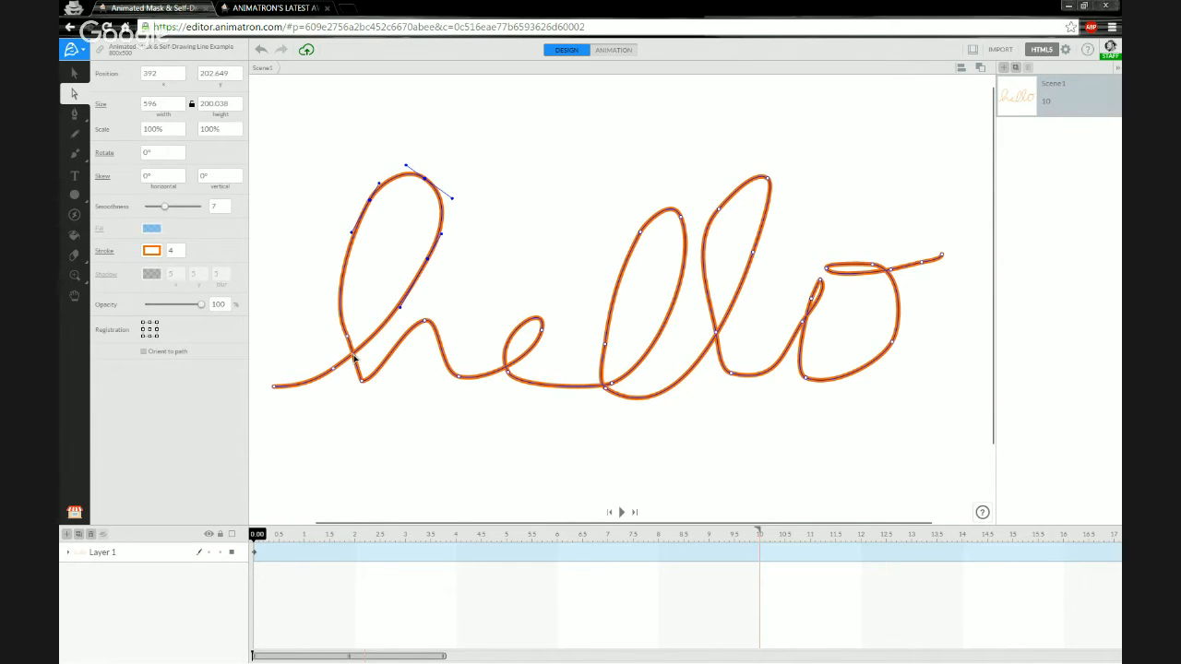
mouse_move(349, 342)
left_mouse_down()
mouse_move(298, 337)
mouse_move(359, 314)
mouse_move(340, 319)
left_mouse_up()
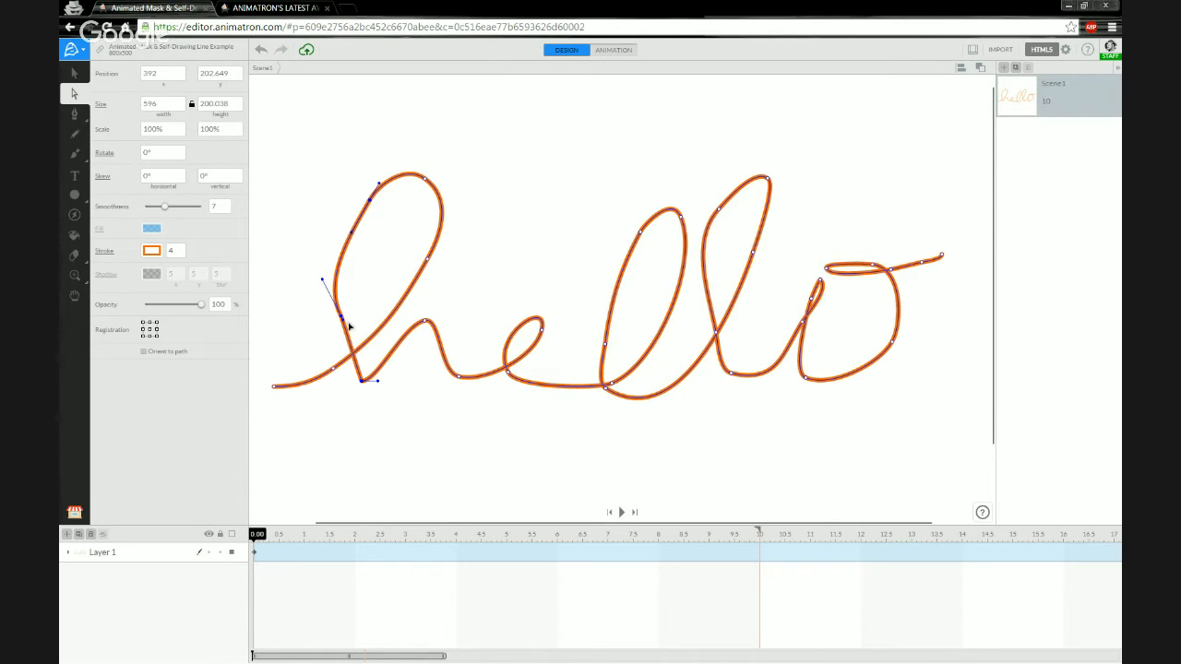
left_click_drag(345, 323, 348, 355)
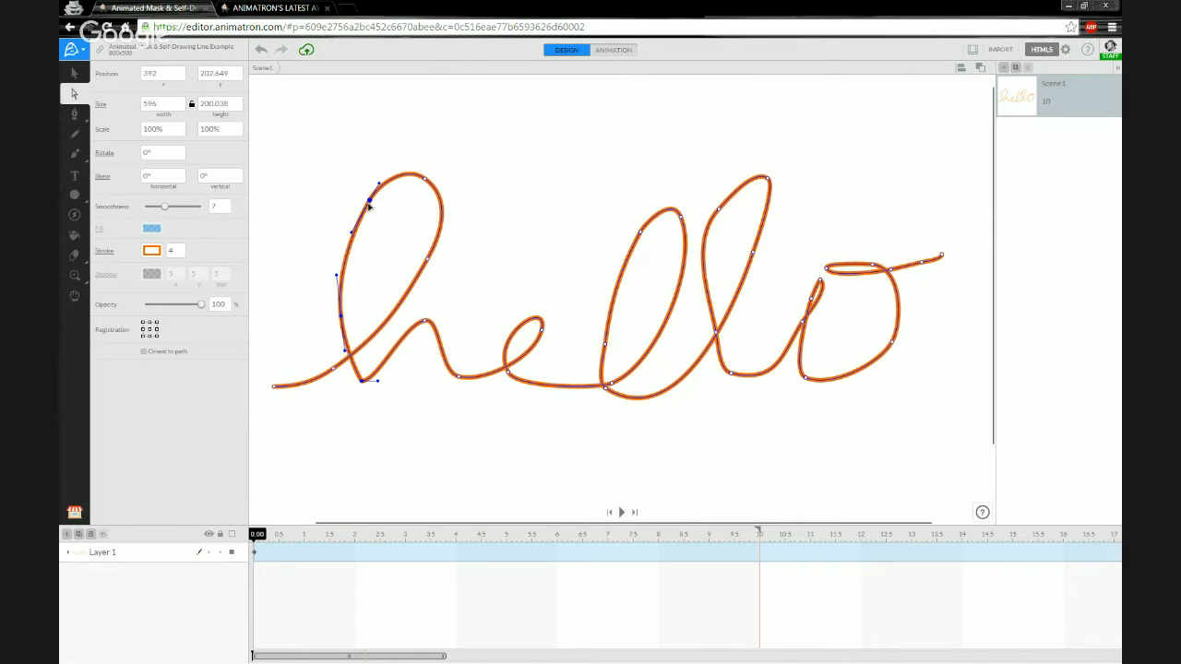
left_click_drag(371, 201, 364, 211)
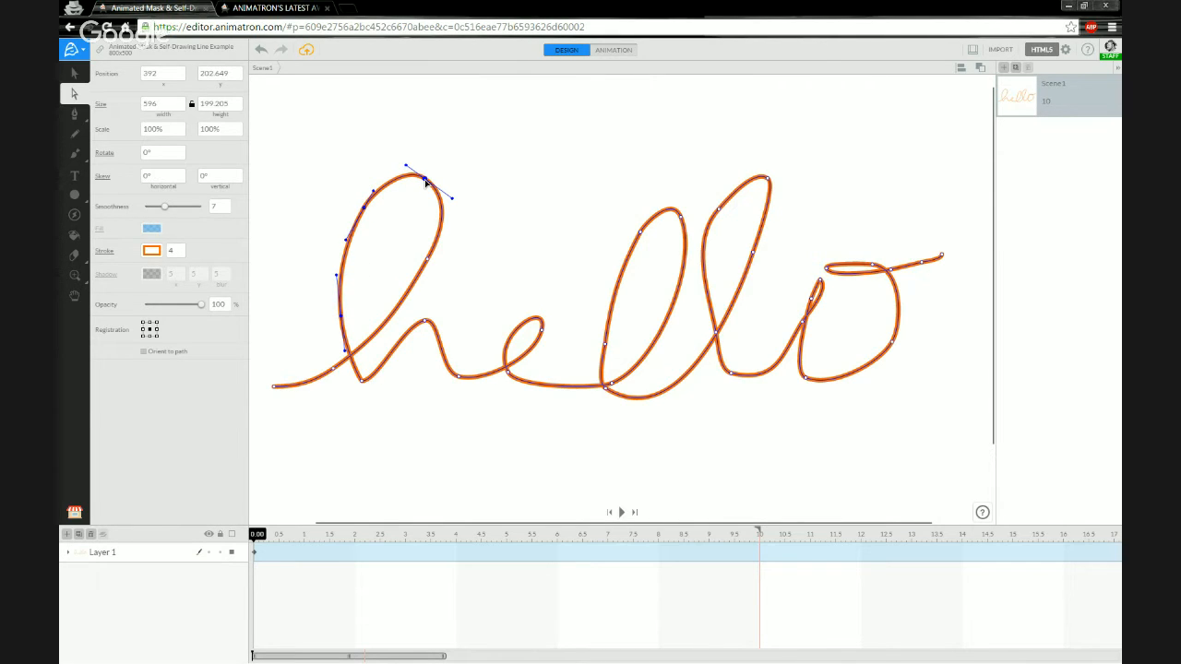
left_click_drag(424, 180, 407, 160)
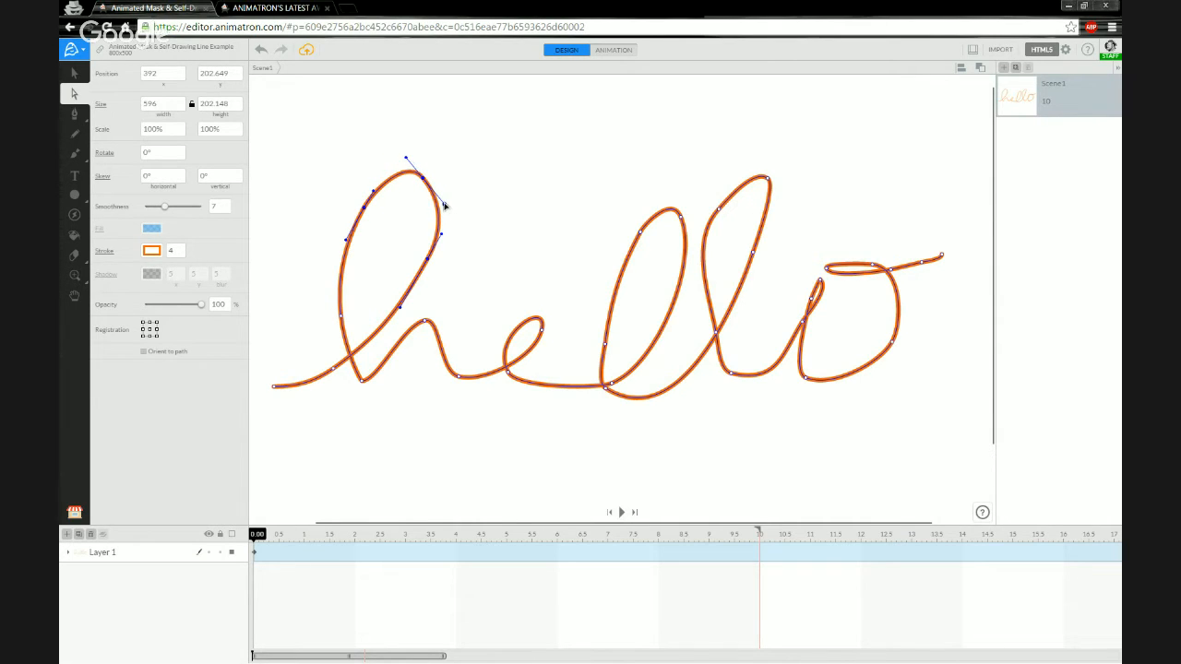
Fine-tune the h's loop top, stem and lower-left anchors to smooth the letter.
left_click(444, 205)
left_click(420, 179)
left_click_drag(423, 183, 433, 180)
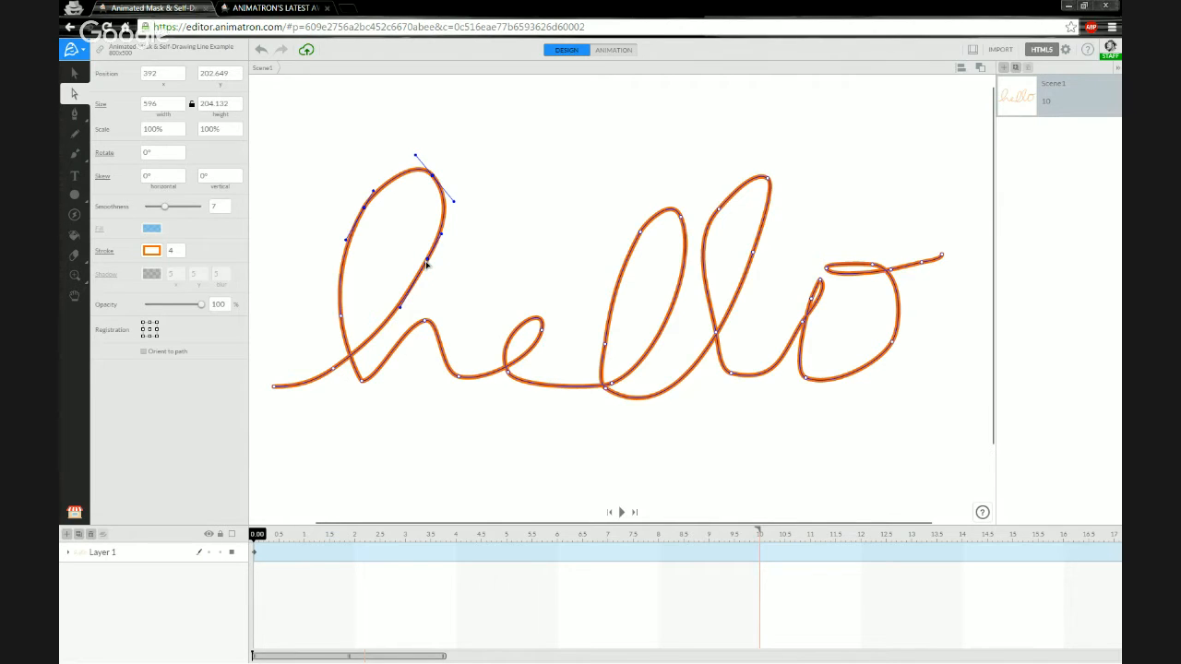
left_click_drag(426, 262, 416, 262)
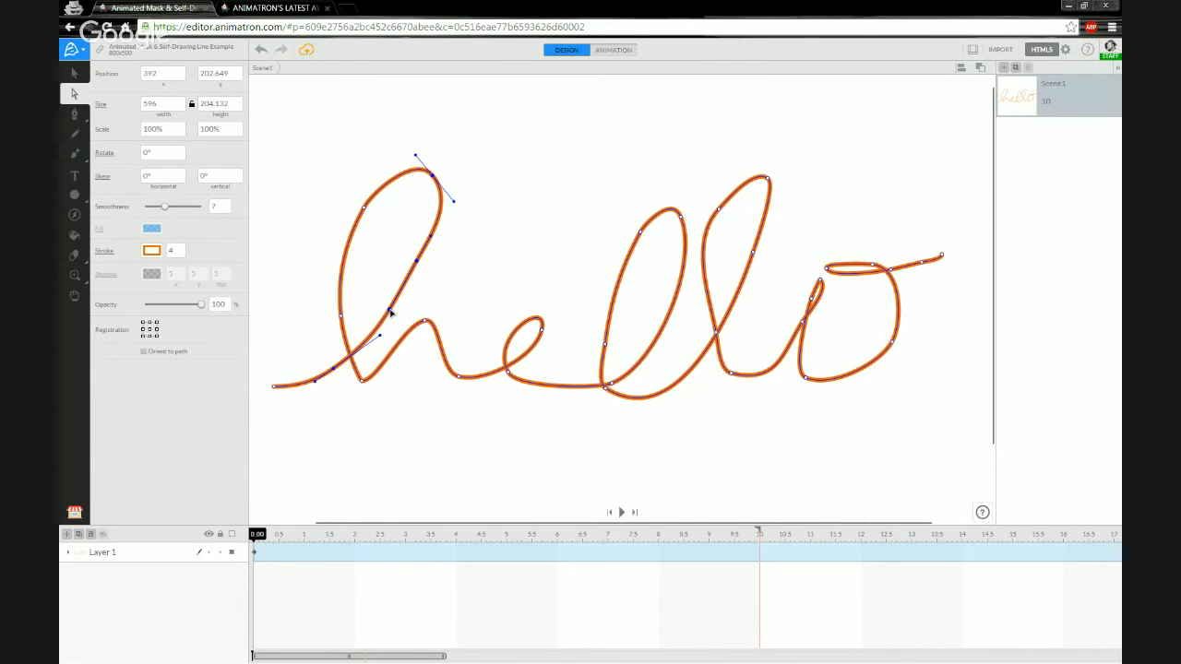
left_click_drag(391, 312, 381, 312)
left_click_drag(333, 371, 336, 374)
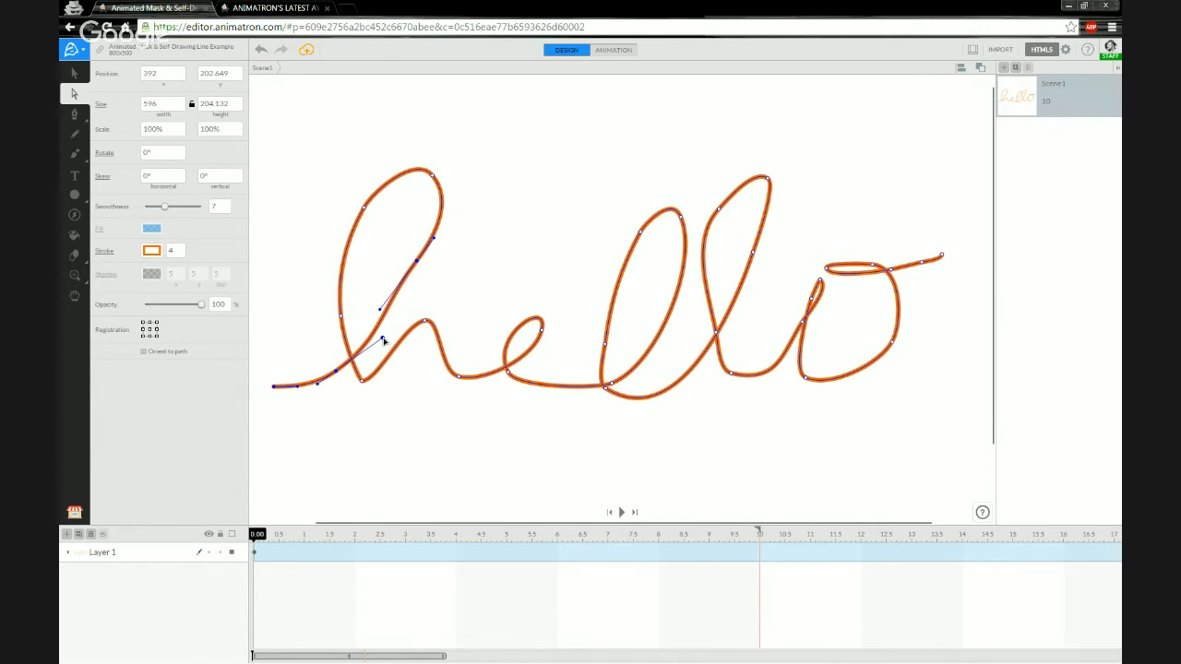
mouse_move(382, 338)
left_mouse_down()
mouse_move(367, 346)
mouse_move(386, 315)
left_mouse_up()
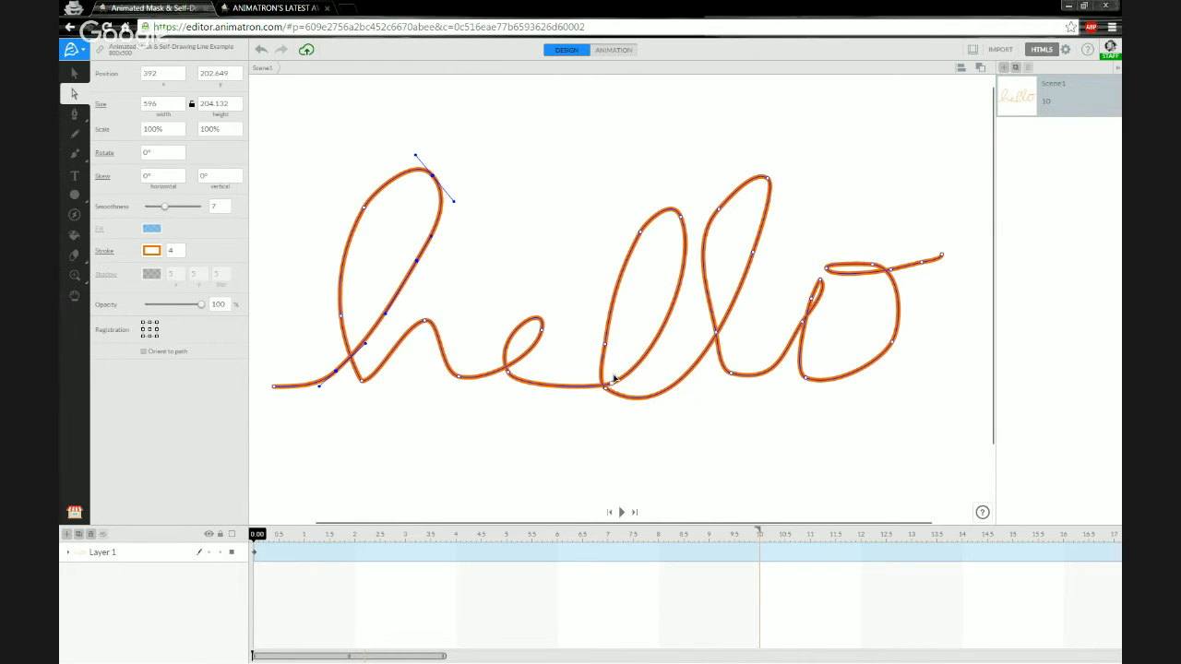
Reshape the top, left stroke and bottom curve of the first l.
left_click_drag(642, 235, 674, 171)
left_click_drag(602, 353, 591, 340)
left_click_drag(615, 383, 602, 367)
Refine the first l's left stroke and lower curve.
left_click(625, 200)
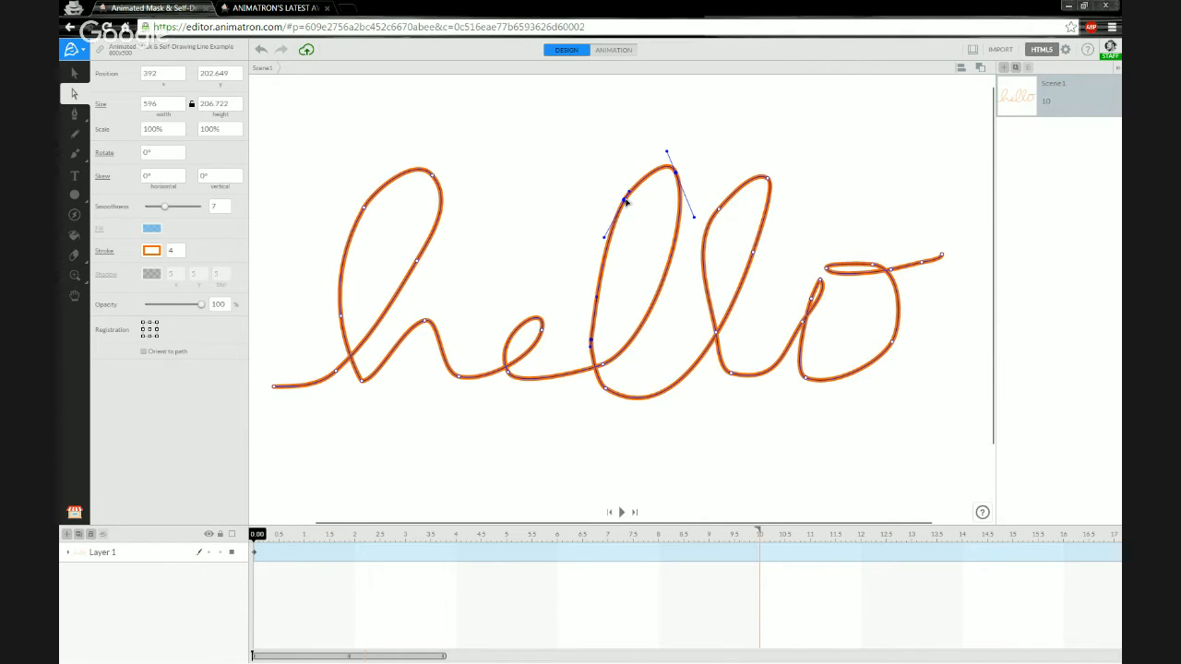
mouse_move(603, 238)
left_mouse_down()
mouse_move(591, 252)
mouse_move(637, 169)
left_mouse_up()
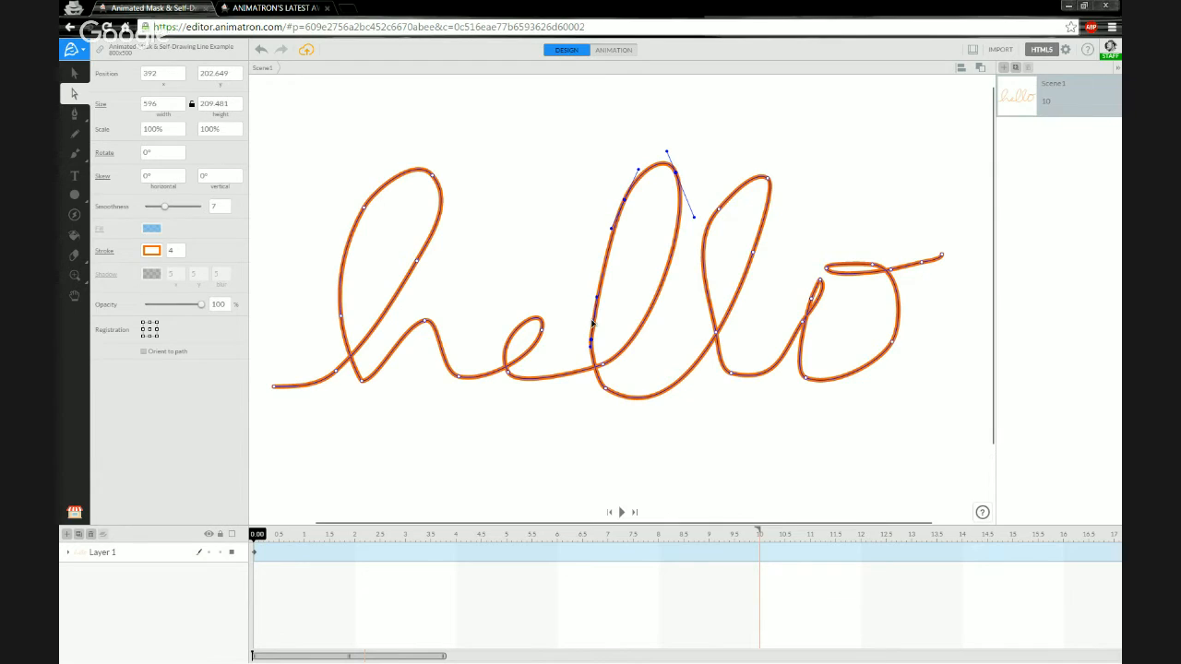
left_click(595, 383)
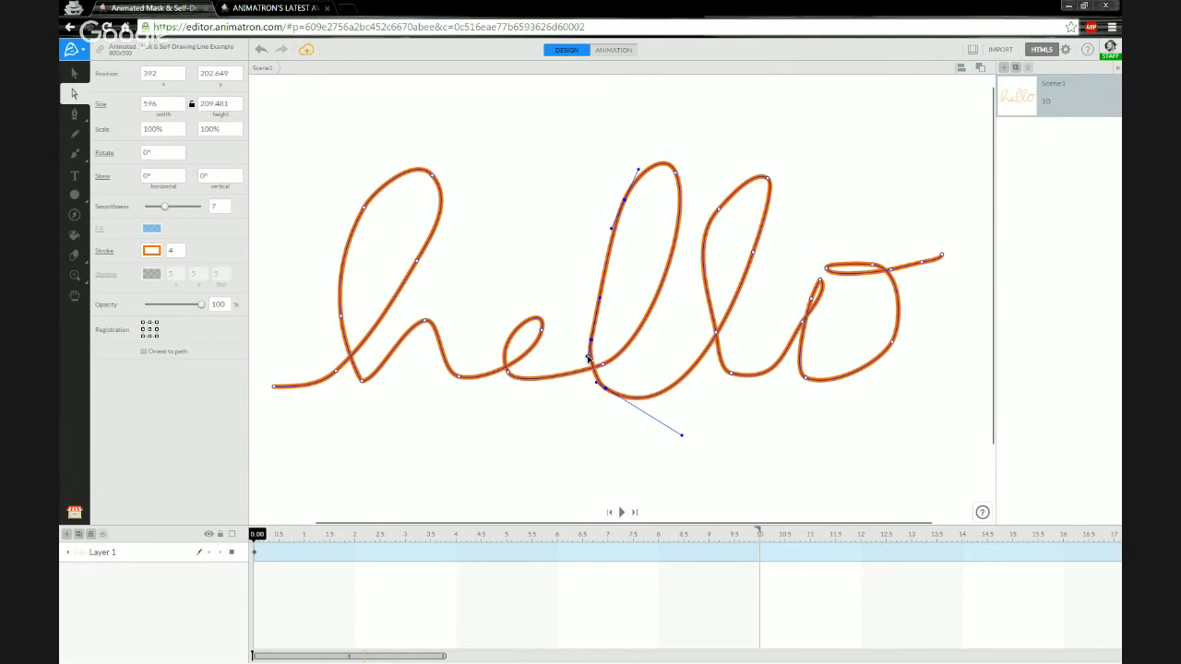
left_click_drag(597, 384, 592, 380)
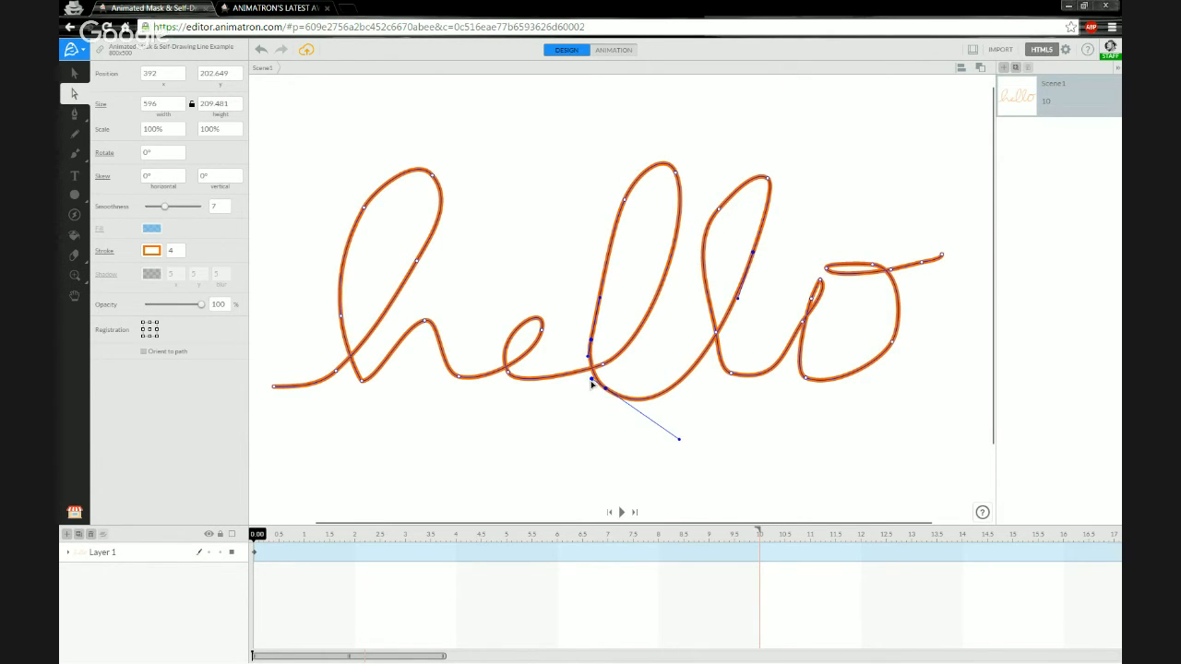
left_click_drag(678, 441, 668, 397)
Reshape the second l's top, right-side point and lower stroke into smoother curves.
left_click_drag(755, 253, 758, 249)
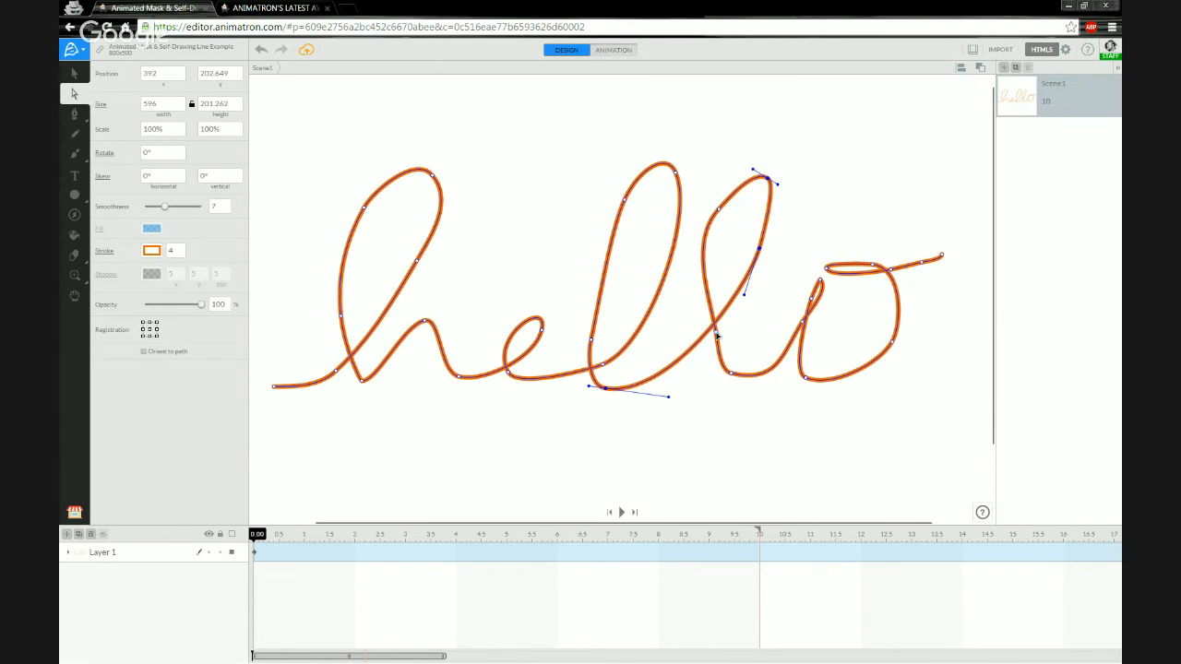
left_click_drag(717, 337, 695, 340)
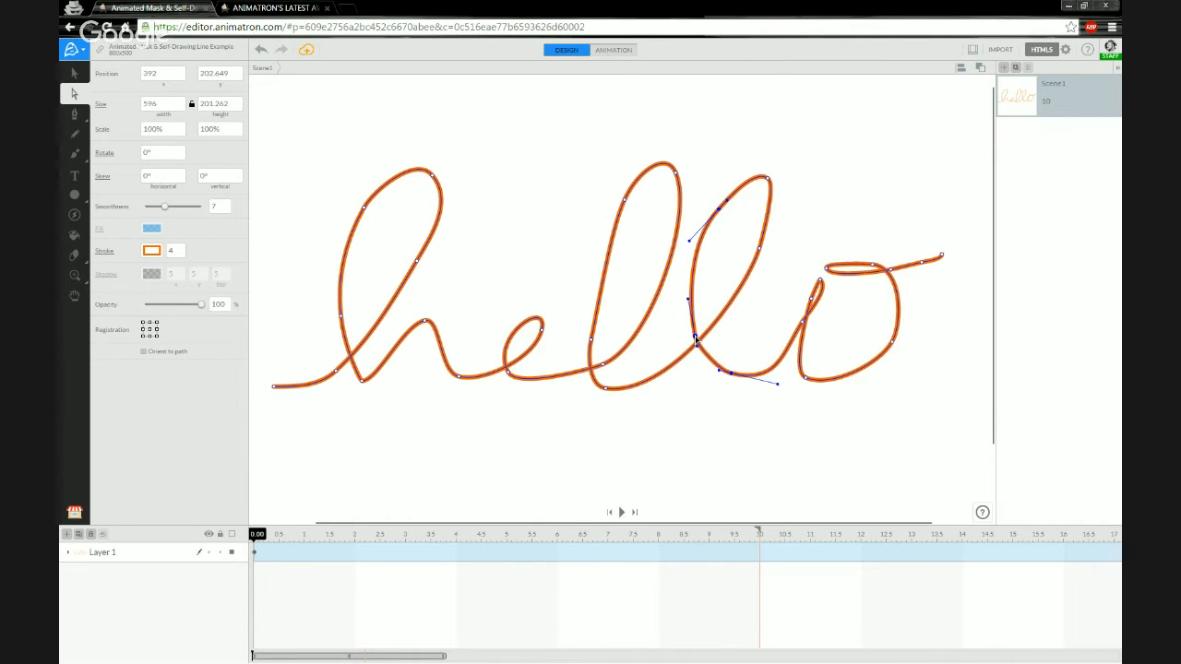
left_click_drag(760, 249, 751, 294)
left_click_drag(769, 180, 793, 200)
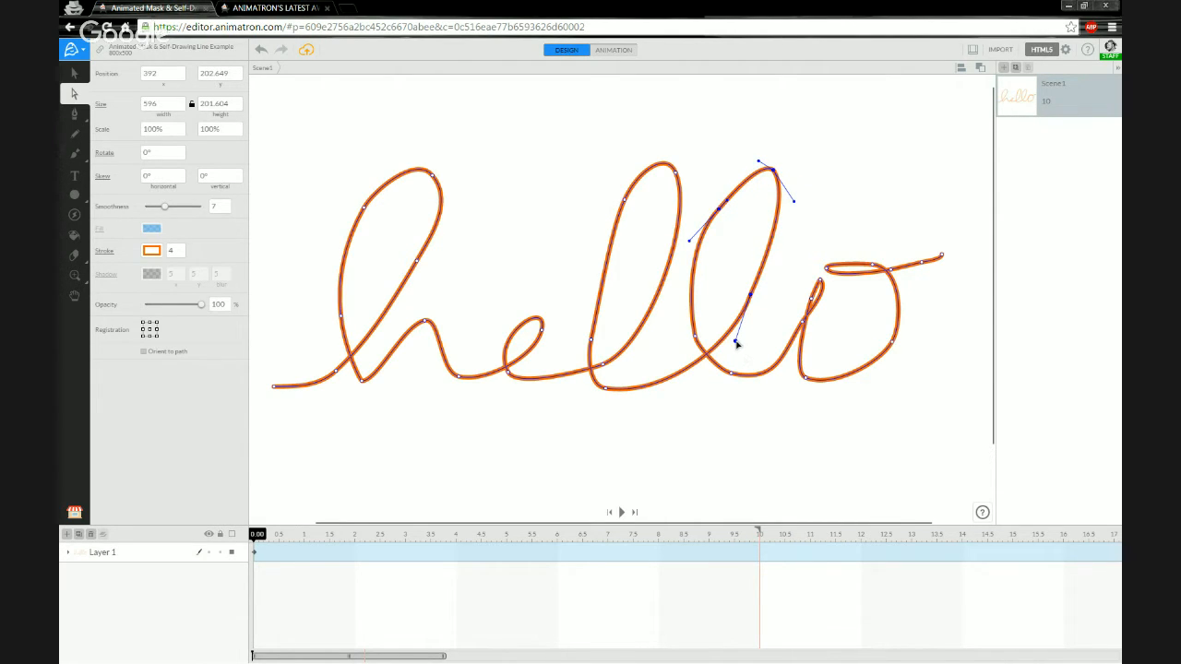
left_click_drag(734, 339, 728, 342)
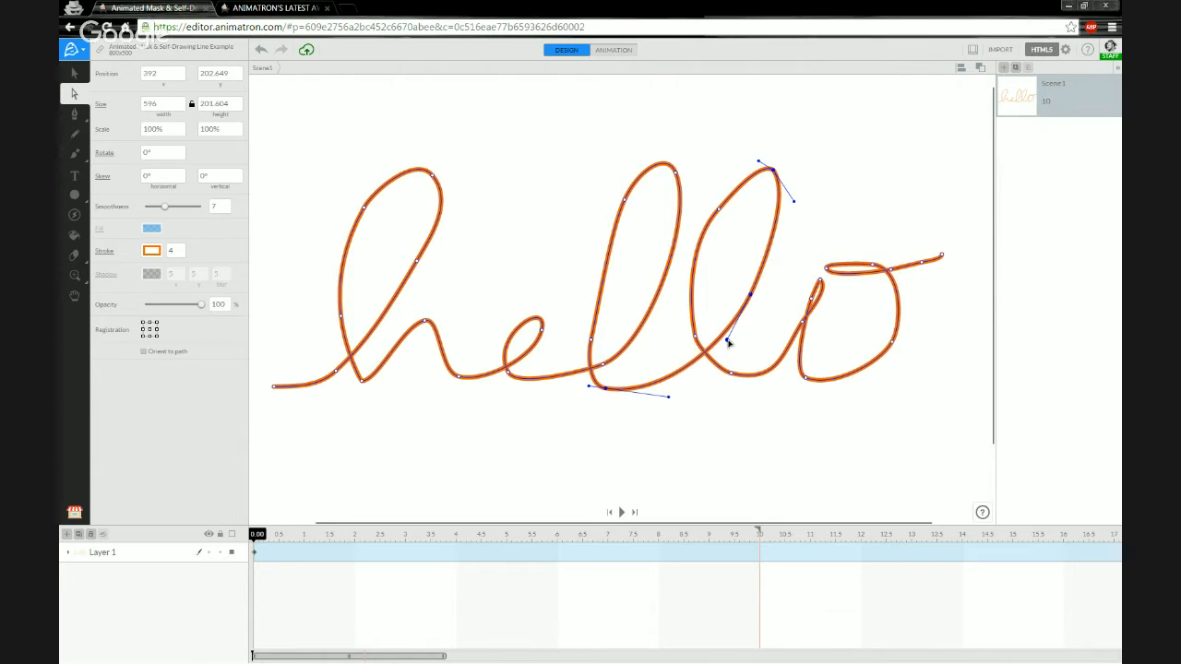
left_click(719, 210)
left_click_drag(727, 200, 740, 175)
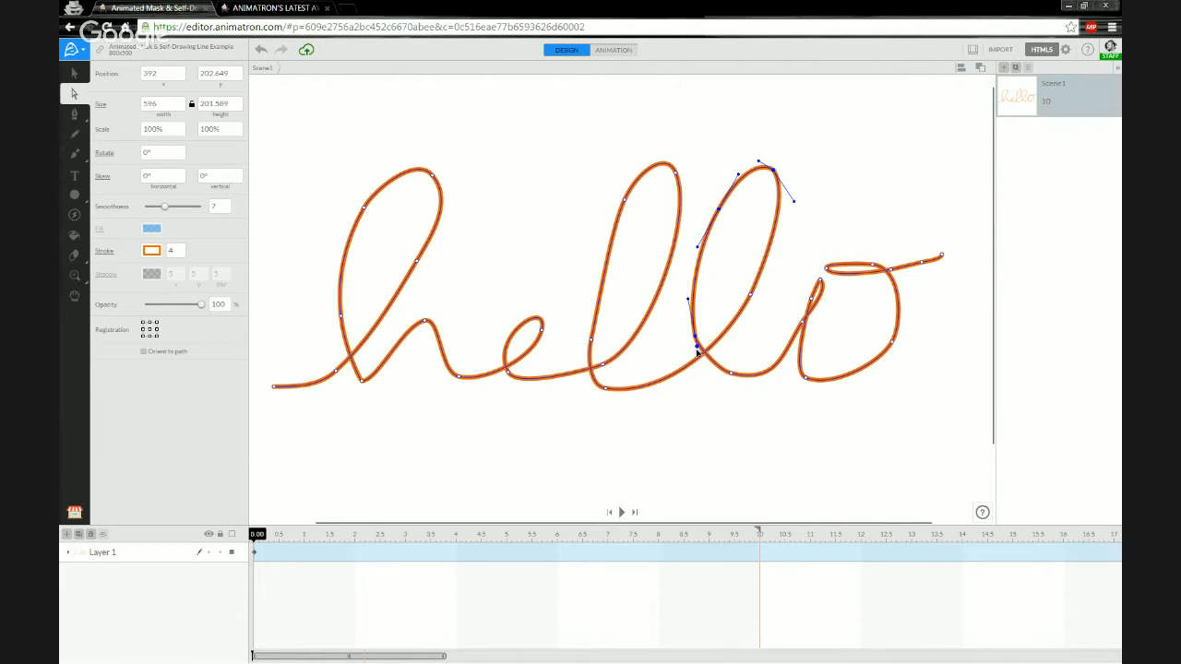
left_click_drag(697, 347, 758, 369)
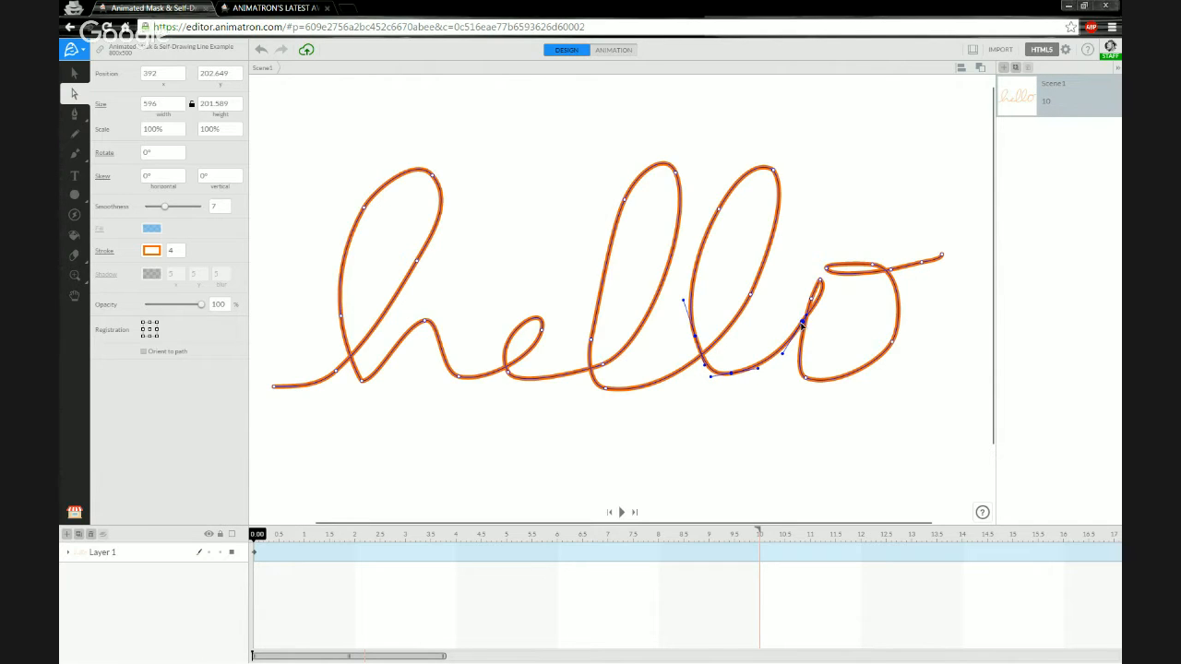
Smooth the l-to-o join and adjust the o's loop crossing, tail and left side.
left_click_drag(802, 323, 784, 352)
left_click_drag(830, 293, 829, 266)
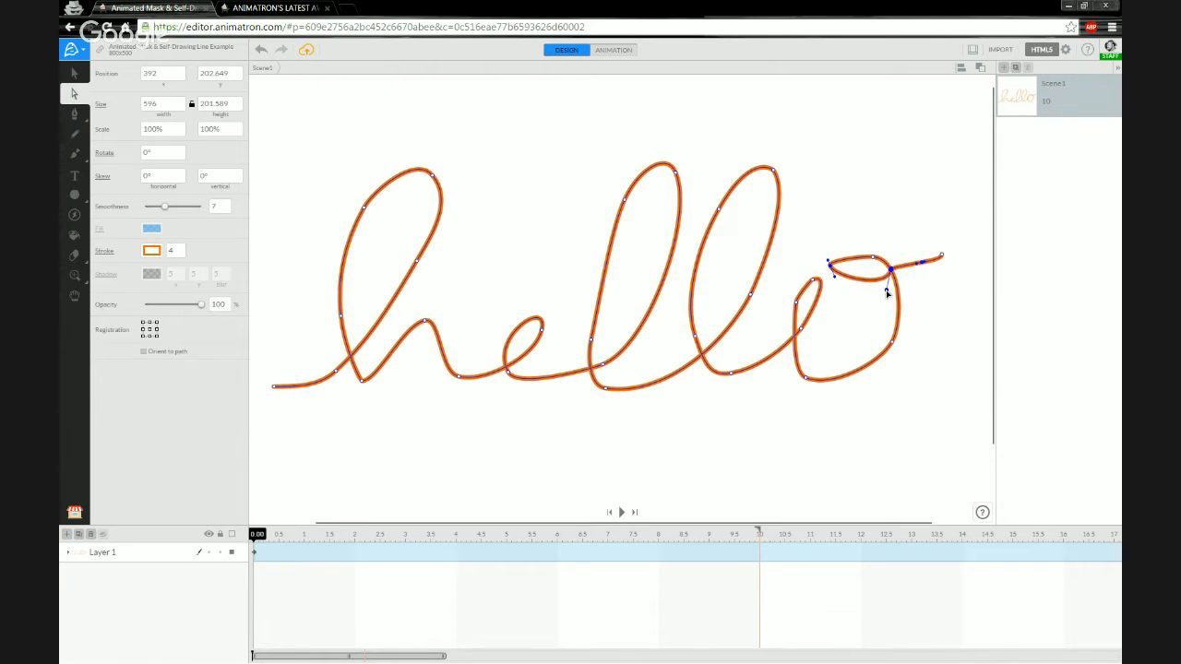
left_click(893, 280)
mouse_move(894, 280)
left_mouse_down()
mouse_move(839, 265)
mouse_move(871, 274)
mouse_move(867, 286)
mouse_move(859, 275)
left_mouse_up()
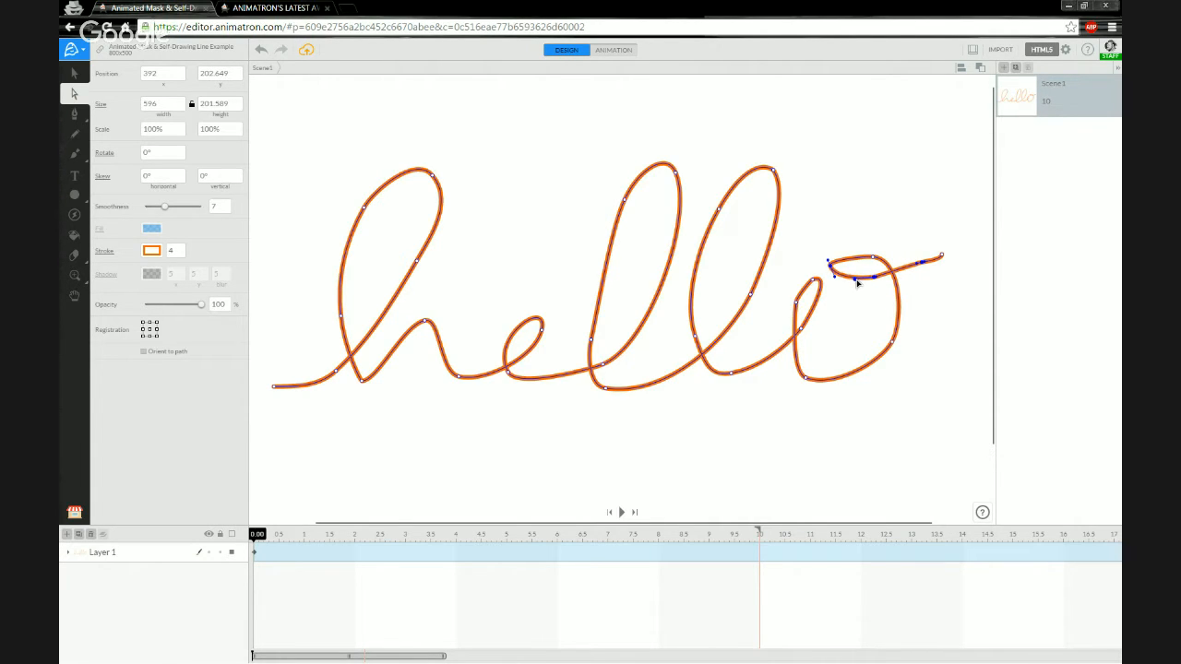
left_click(920, 264)
left_click_drag(923, 262, 925, 266)
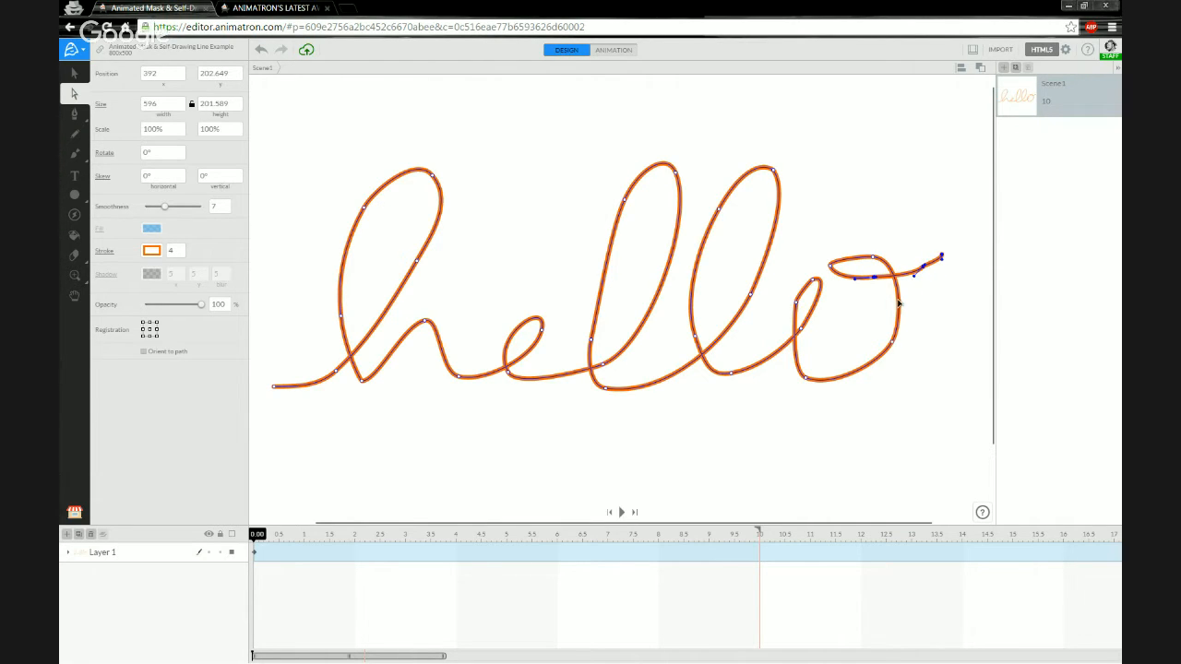
left_click(798, 329)
mouse_move(798, 318)
left_mouse_down()
mouse_move(785, 338)
mouse_move(806, 279)
mouse_move(816, 282)
left_mouse_up()
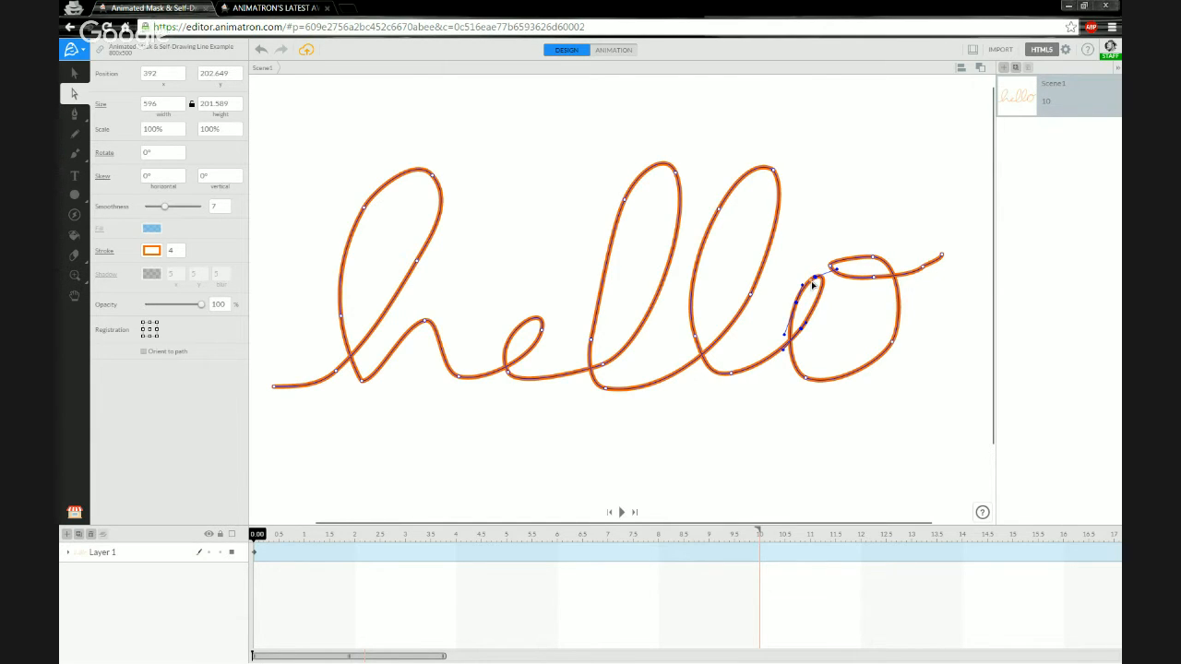
Zoom in and widen and reshape the o's small loop.
scroll(816, 289, "up", 3)
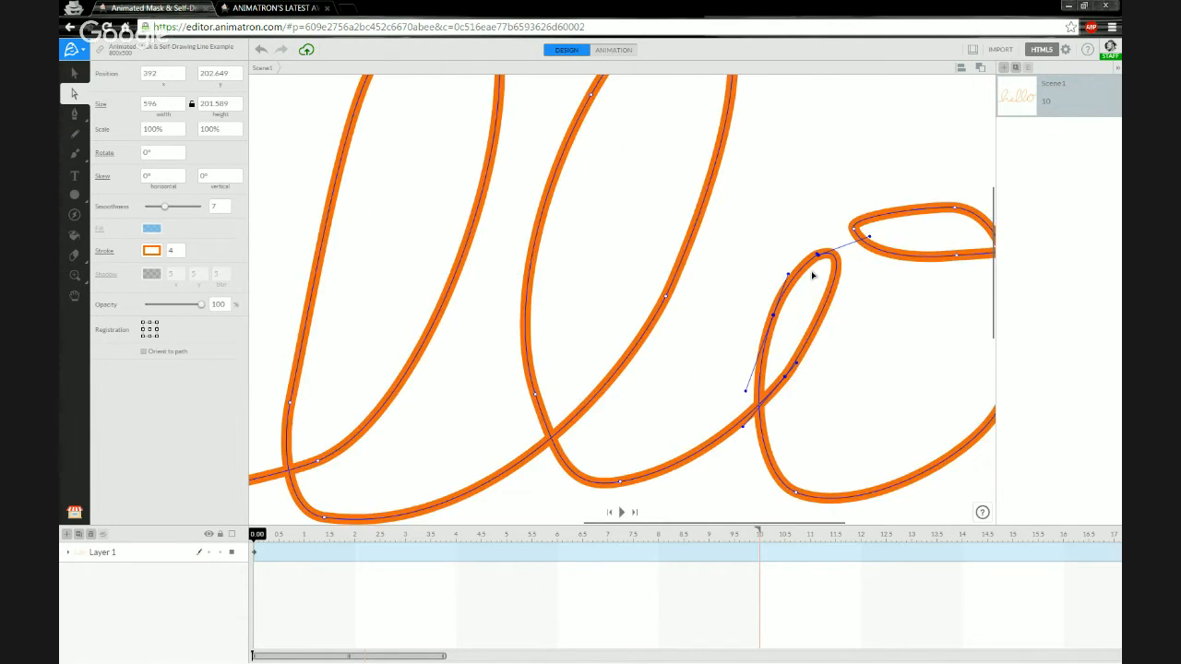
mouse_move(818, 261)
left_mouse_down()
mouse_move(828, 255)
mouse_move(810, 259)
left_mouse_up()
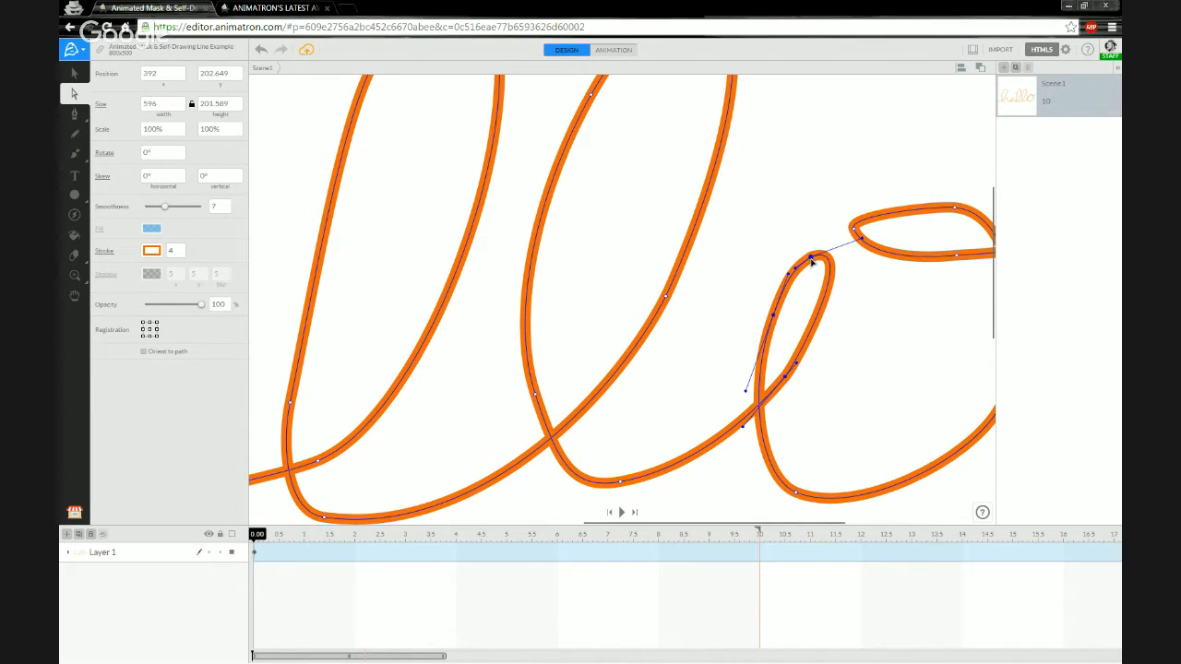
left_click_drag(811, 260, 819, 252)
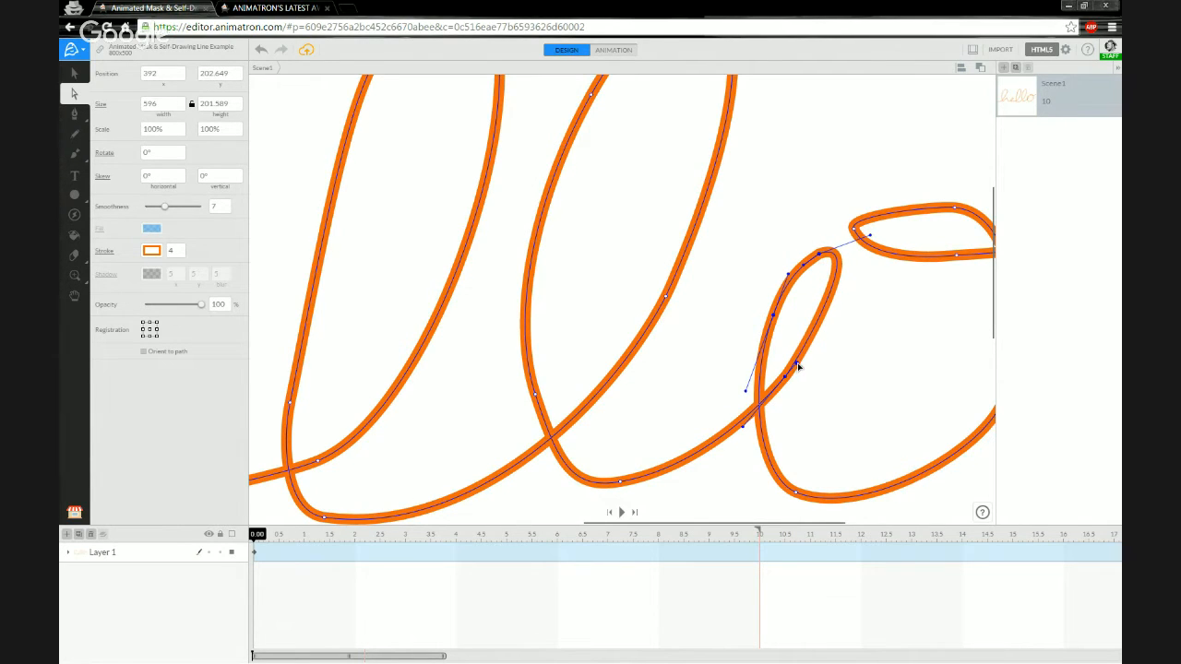
left_click_drag(798, 366, 825, 338)
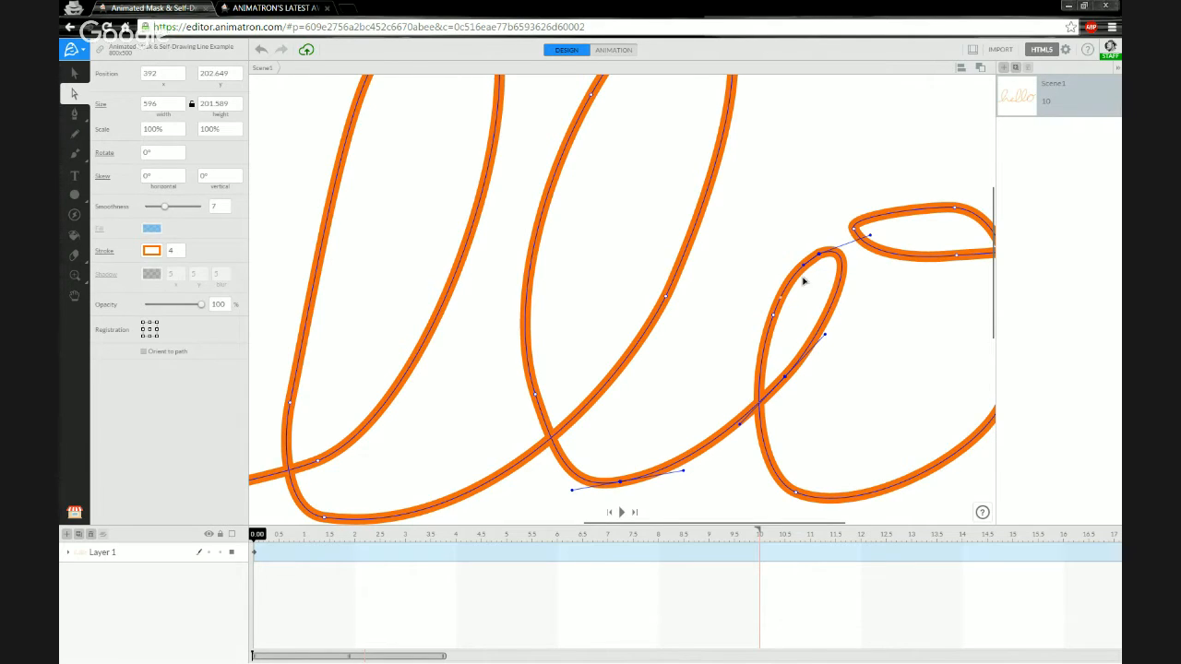
left_click(774, 318)
left_click(802, 264)
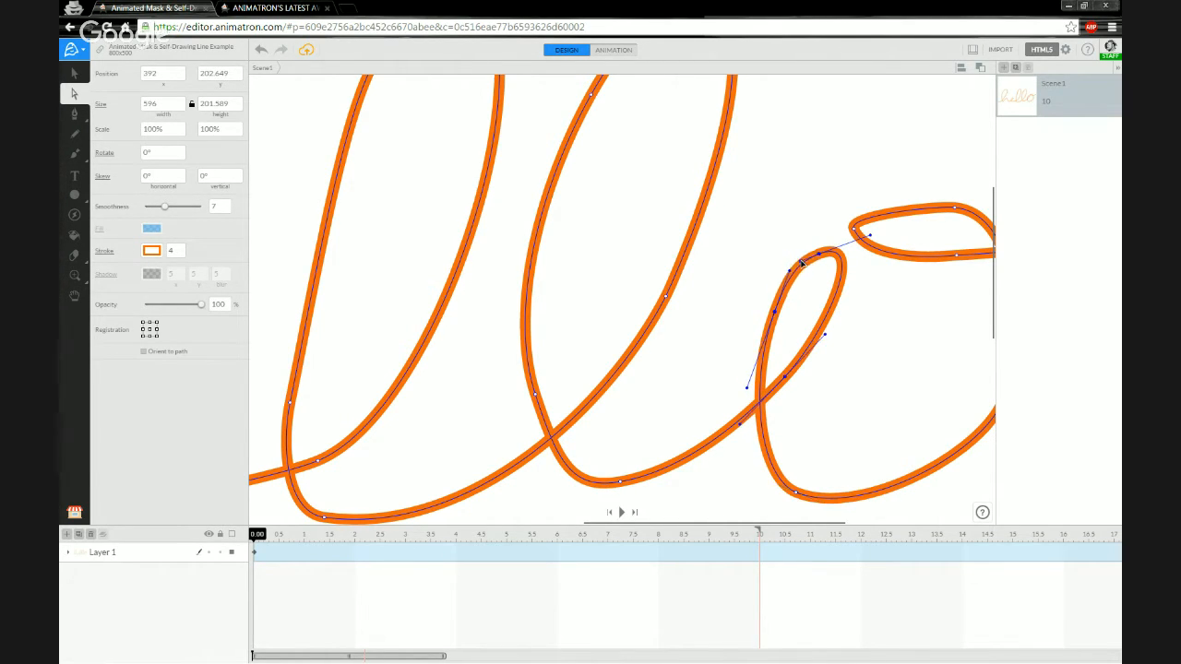
left_click(749, 297)
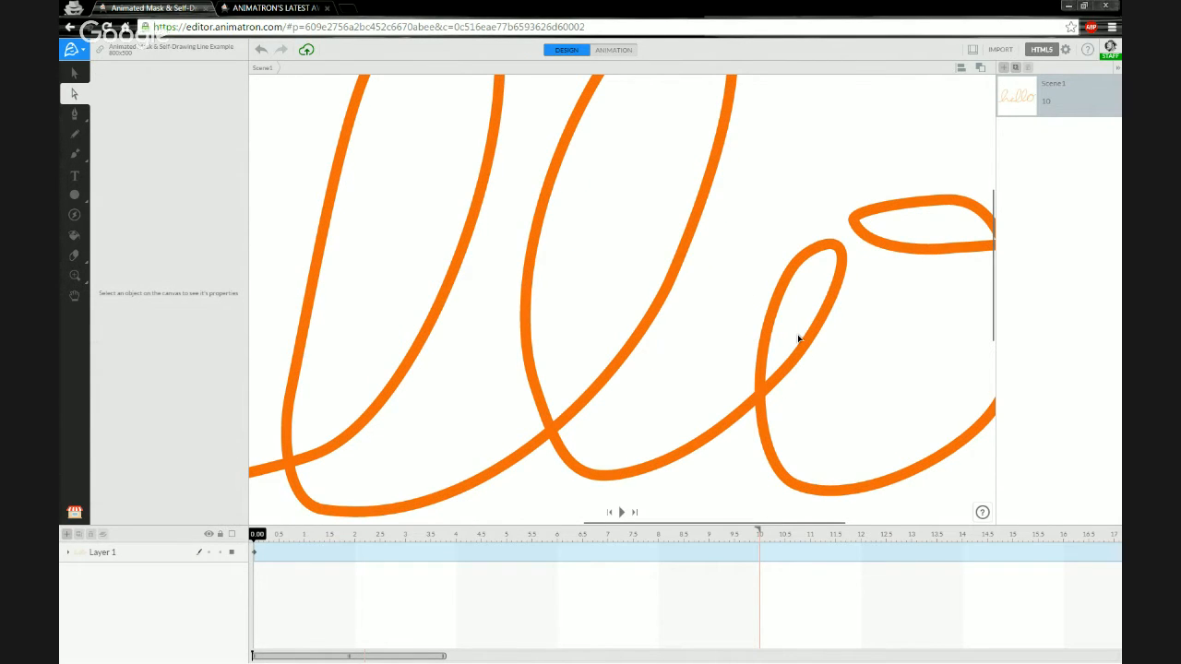
Refine the top of the o's loop and extend its tail up-right, widening the path to about 606.8.
scroll(799, 336, "down", 3)
scroll(948, 321, "up", 1)
mouse_move(869, 335)
left_mouse_down()
mouse_move(727, 385)
mouse_move(749, 357)
left_mouse_up()
left_click(752, 294)
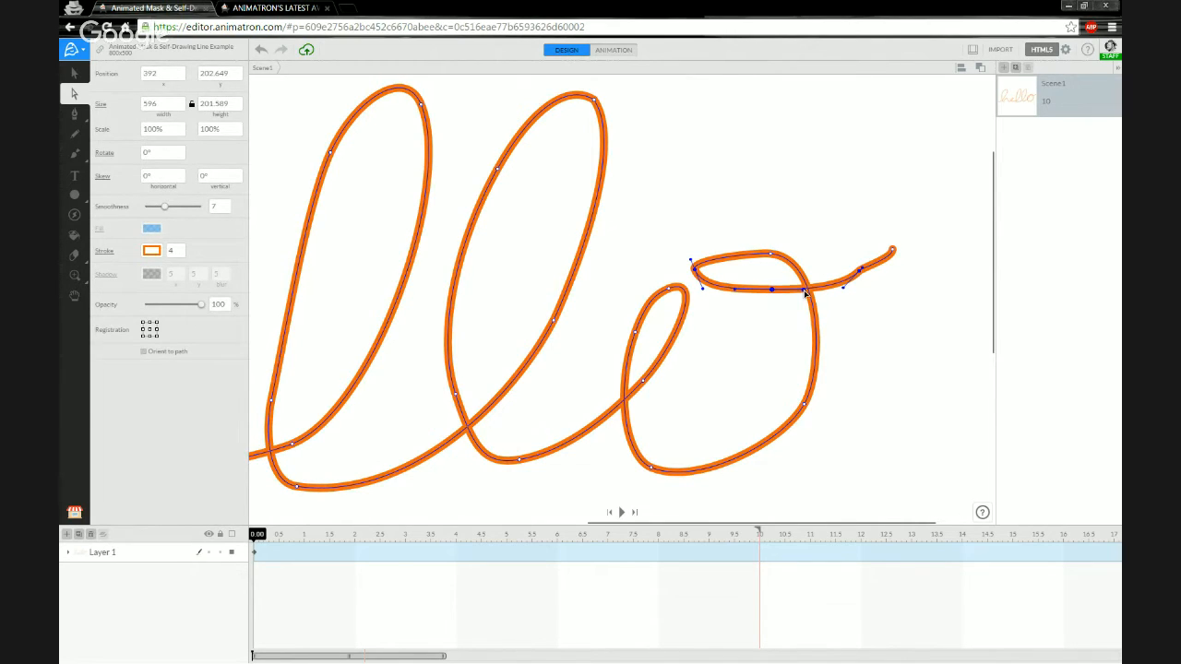
left_click(772, 255)
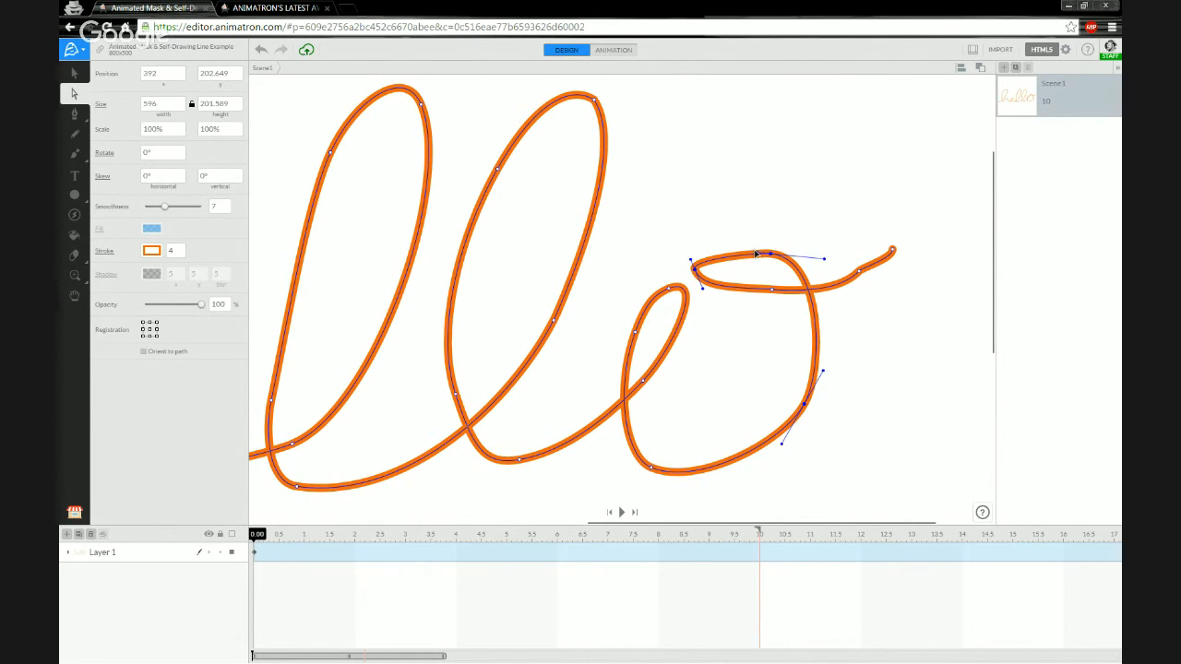
mouse_move(753, 255)
left_mouse_down()
mouse_move(694, 259)
mouse_move(715, 249)
mouse_move(689, 265)
mouse_move(735, 249)
left_mouse_up()
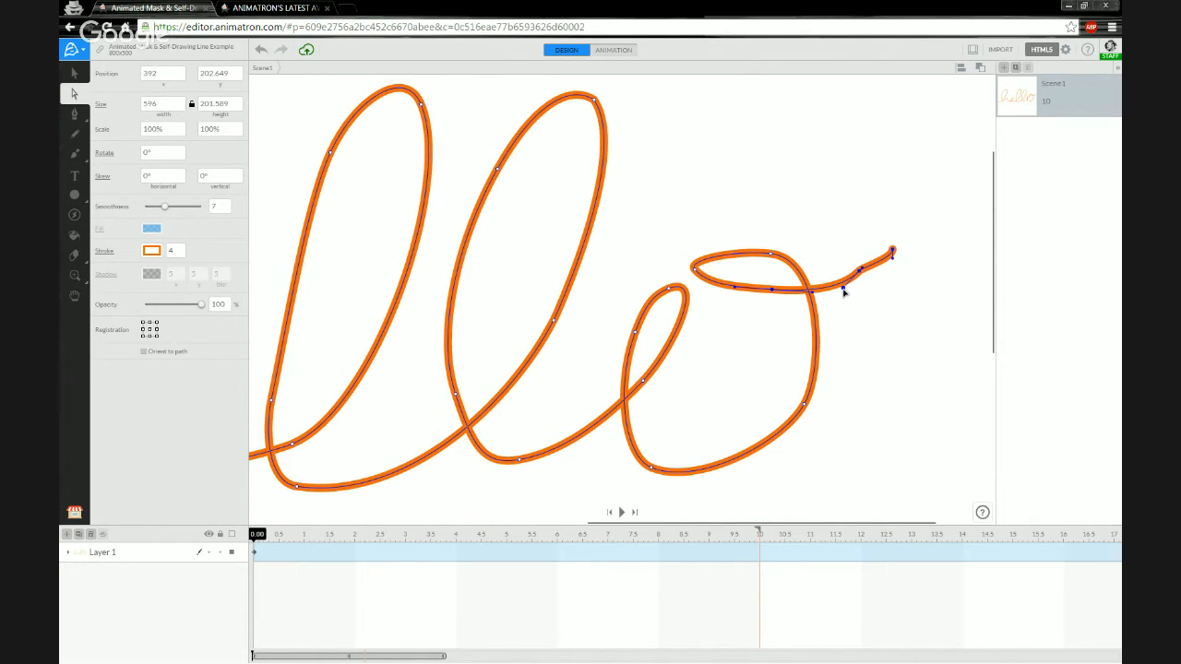
left_click(827, 289)
left_click_drag(857, 268, 914, 226)
left_click_drag(868, 271, 892, 260)
left_click(726, 358)
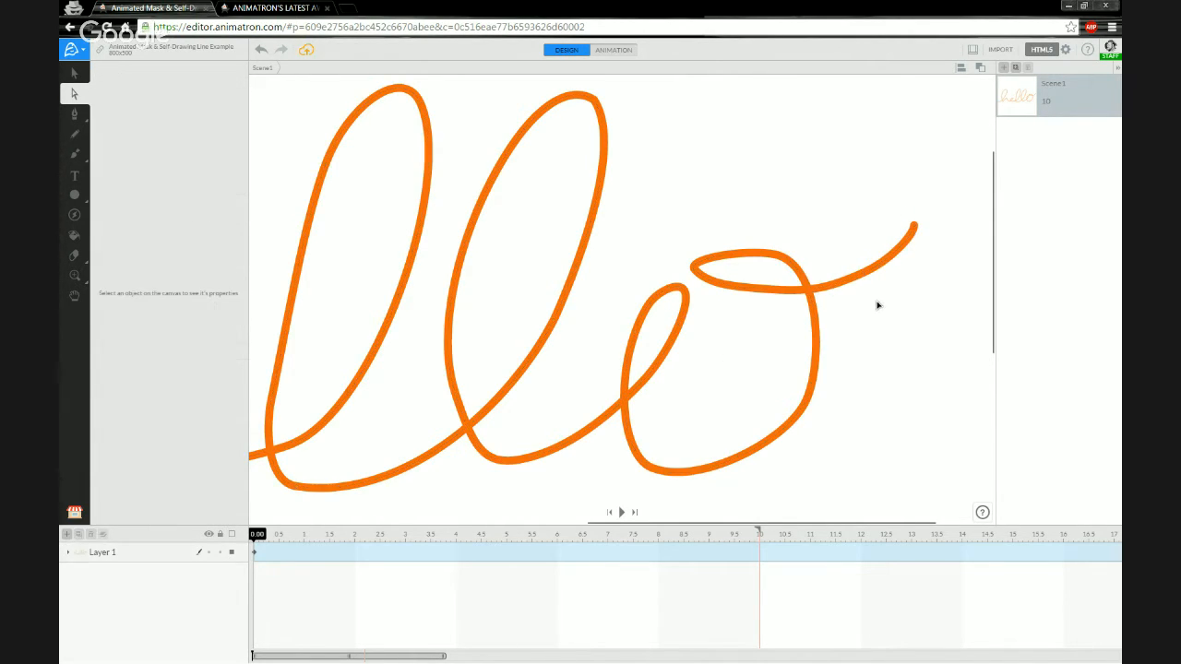
Nudge the anchor at the first l's base leftward, then deselect the path.
scroll(446, 330, "down", 5)
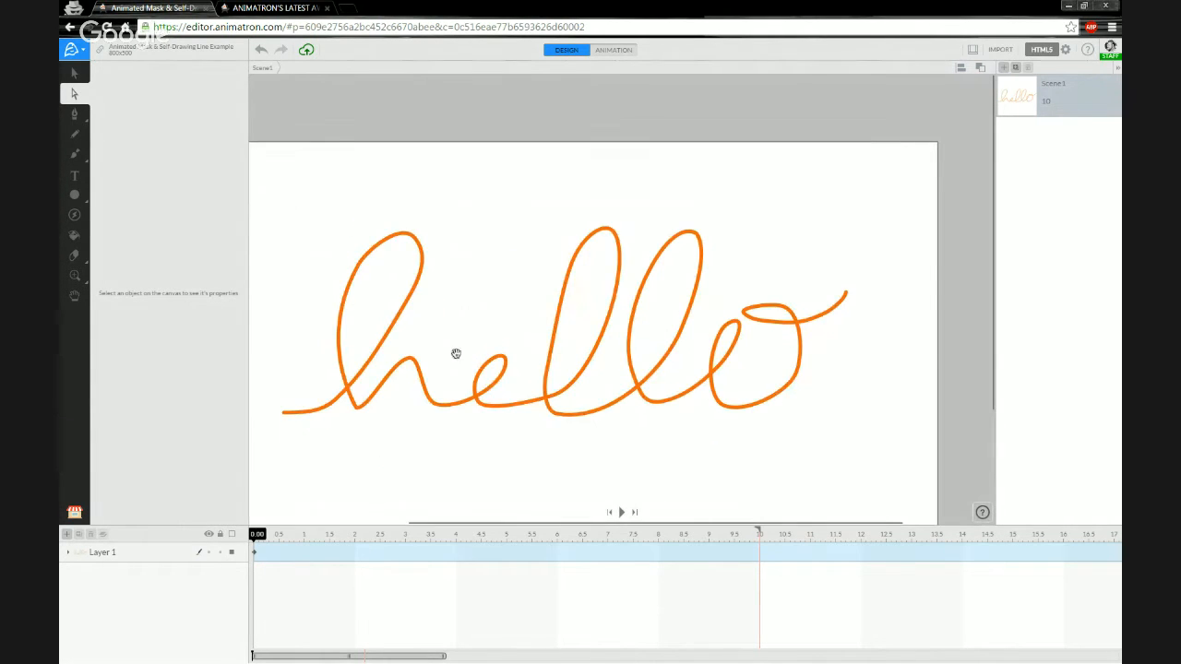
scroll(453, 351, "up", 2)
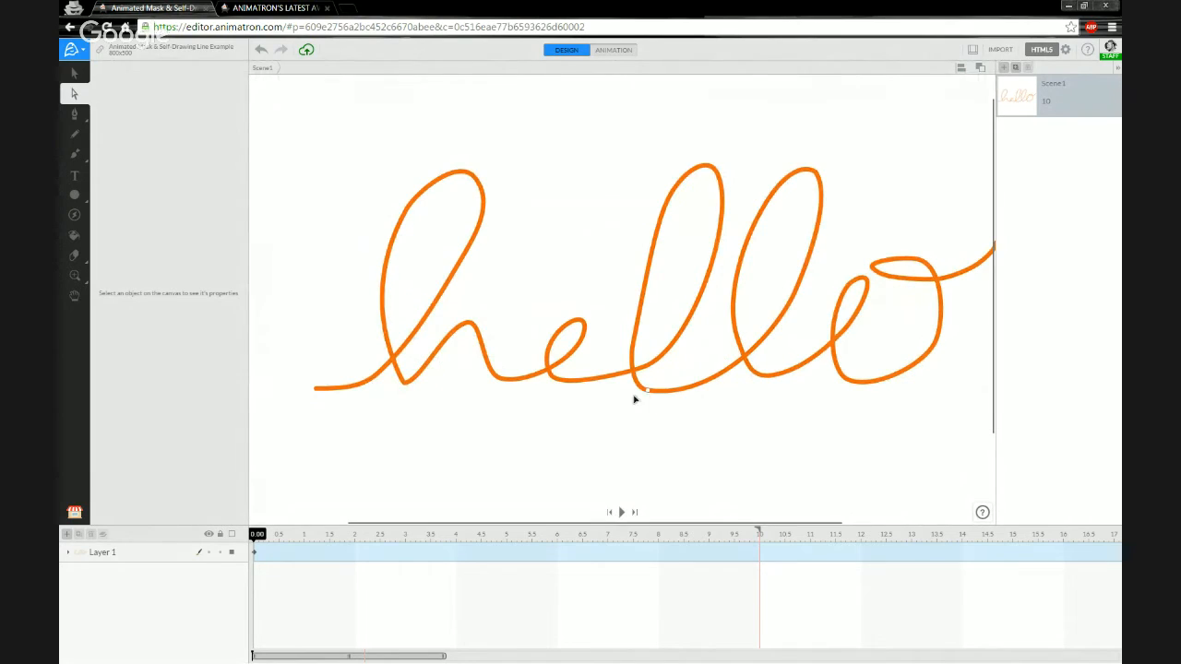
left_click(637, 392)
left_click(652, 386)
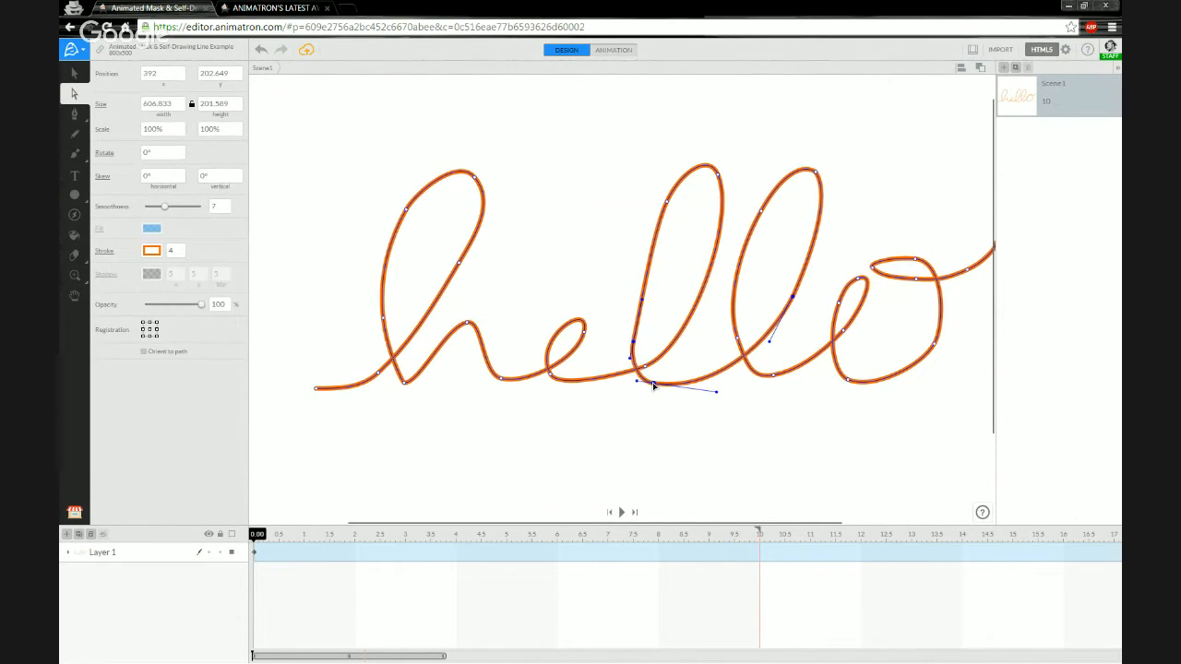
left_click_drag(652, 385, 581, 417)
left_click(502, 436)
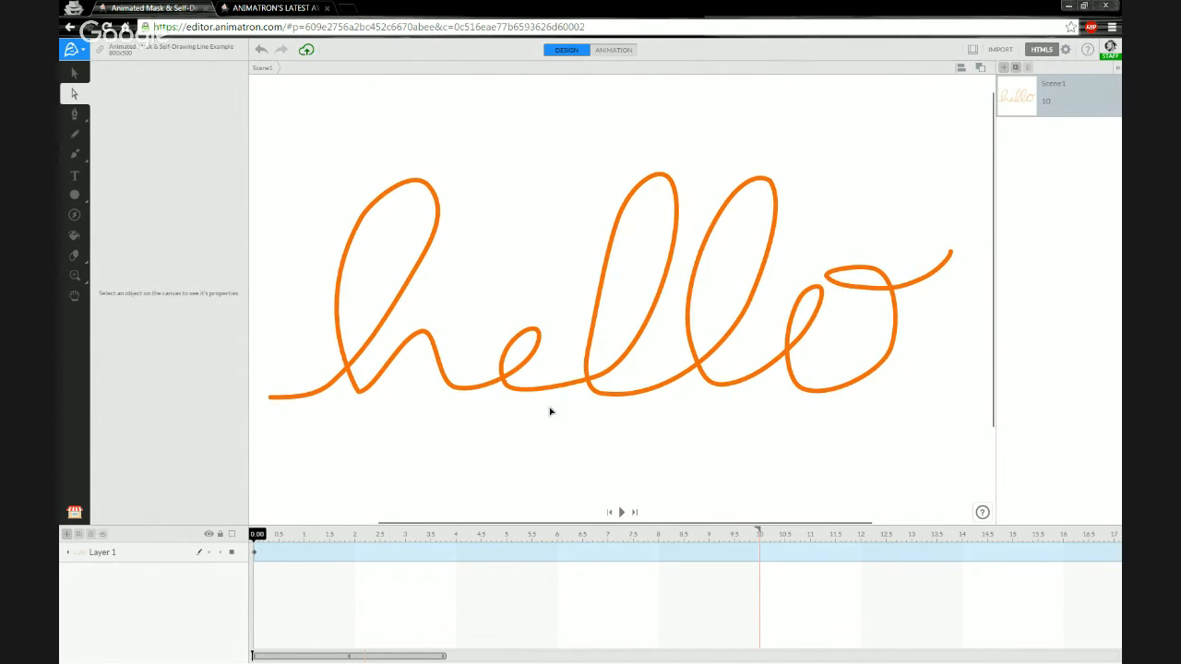
Zoom to fit and switch to the Selection tool to display the 800×500 project properties.
scroll(545, 414, "down", 1)
scroll(541, 414, "up", 2)
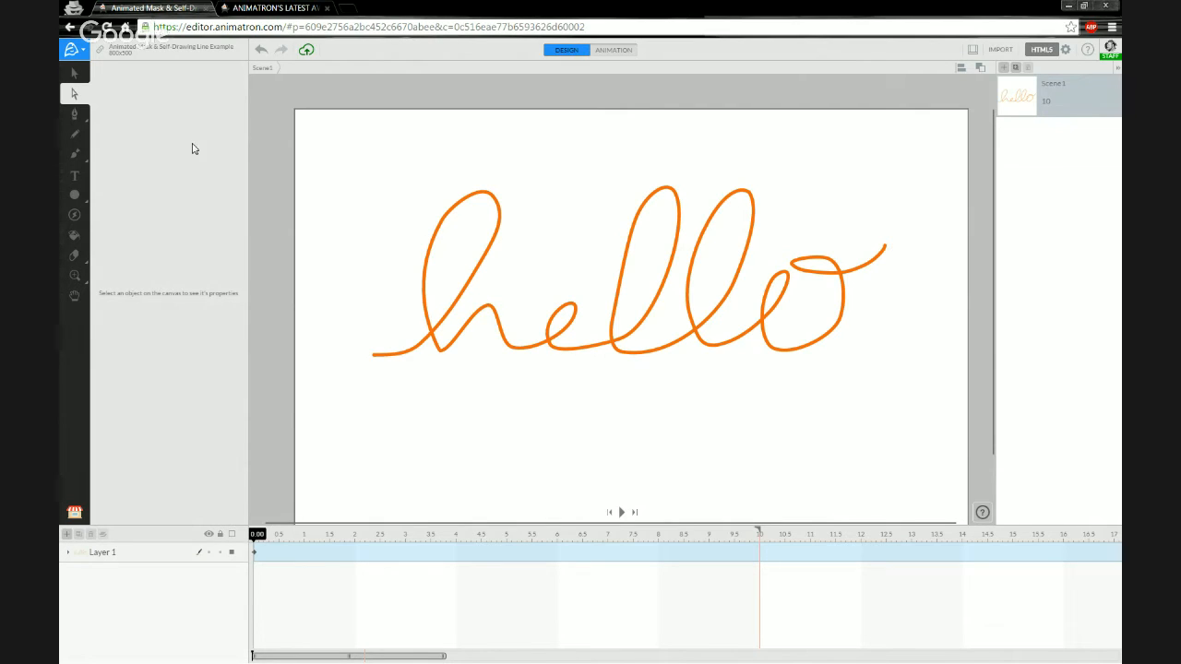
left_click(76, 73)
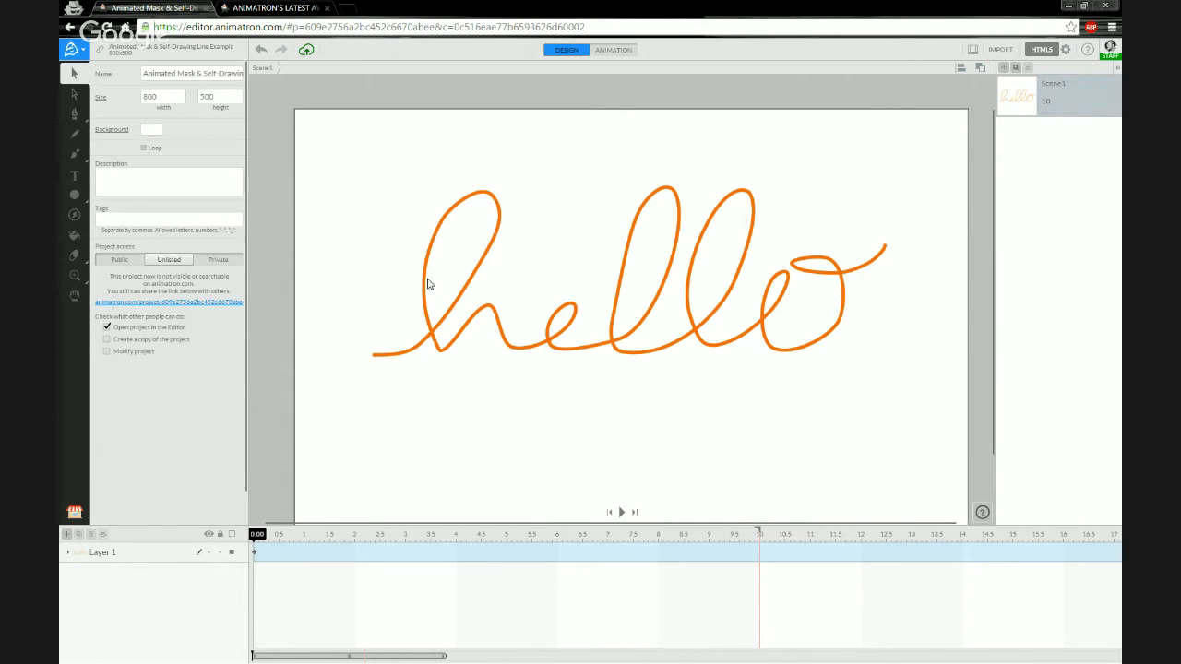
Select the whole hello path, showing size 606.8 × 199.3 at 392, 202.6 with stroke width 4.
left_click(443, 232)
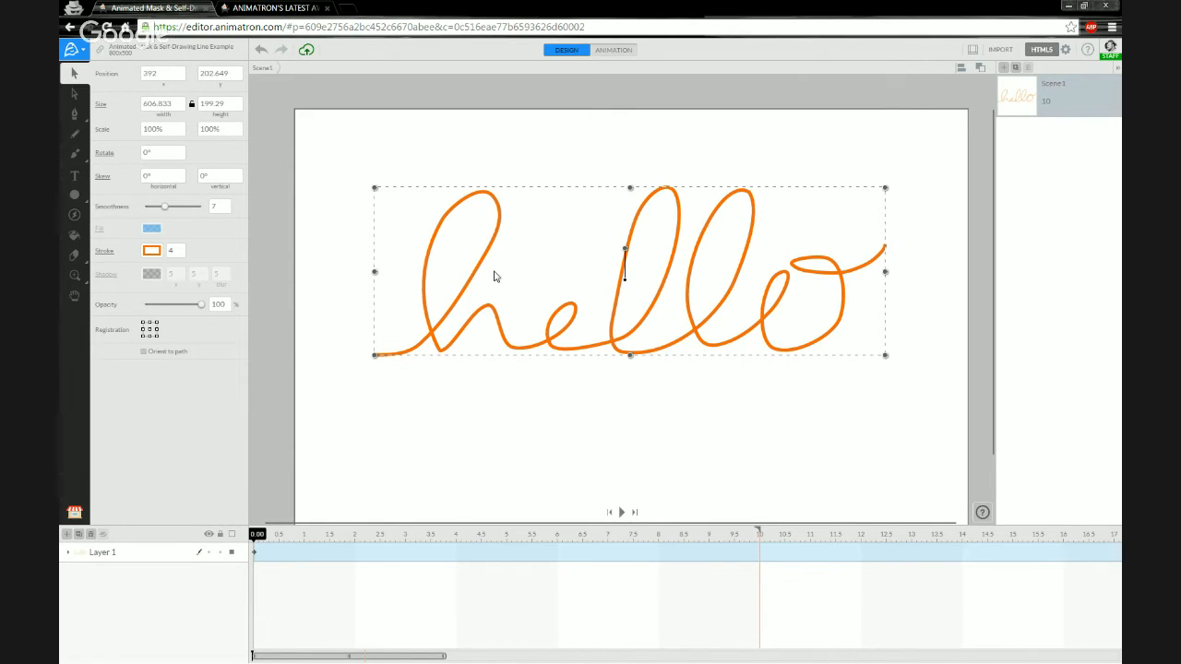
left_click(403, 386)
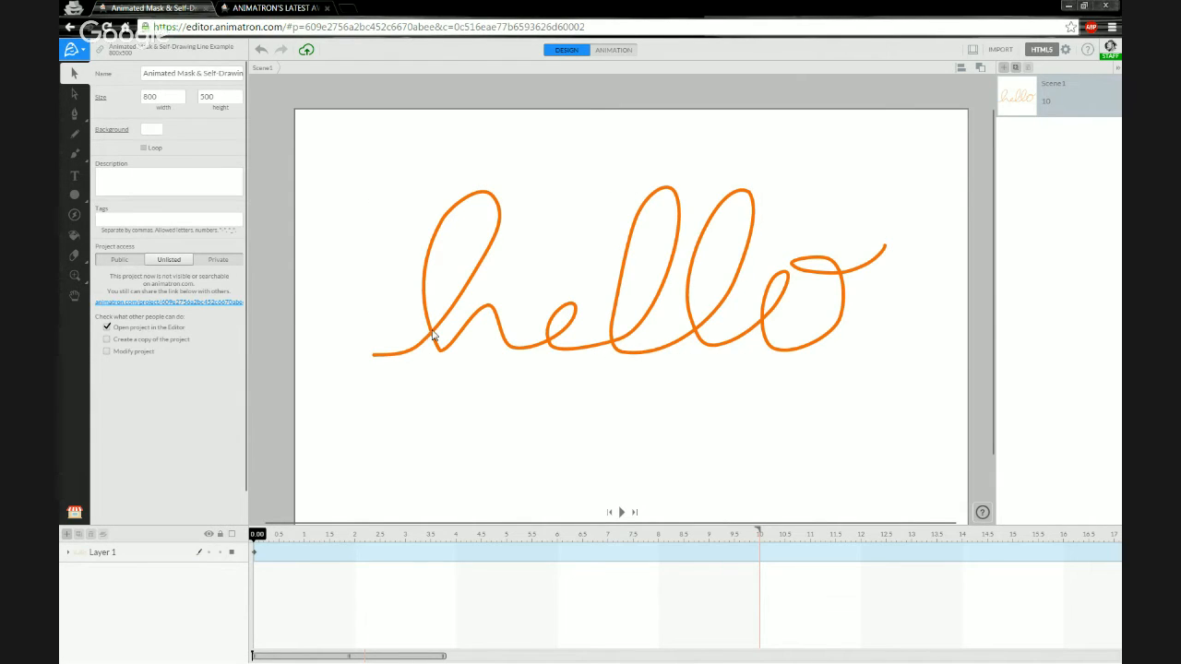
left_click(434, 336)
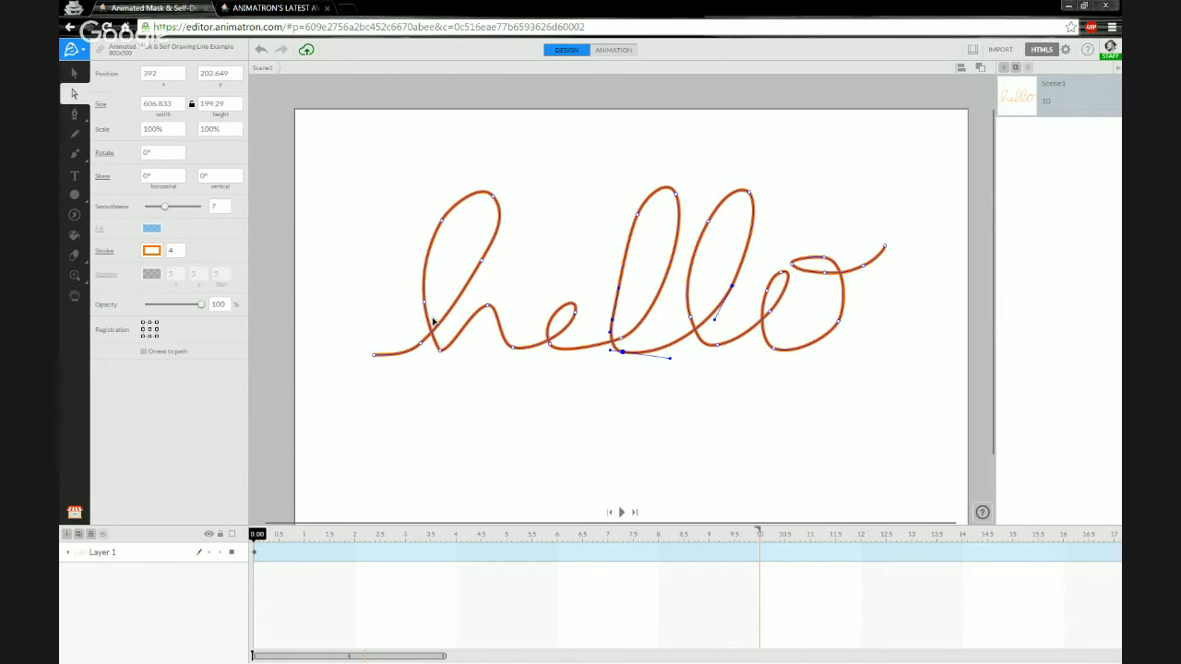
left_click(434, 347)
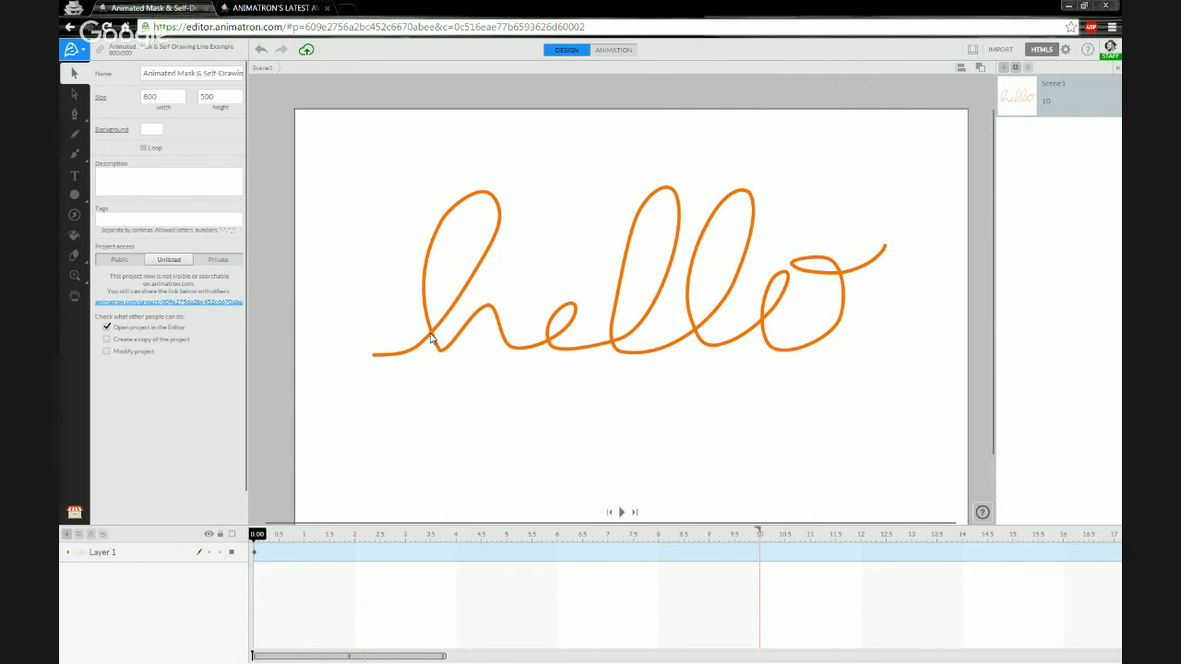
left_click(431, 339)
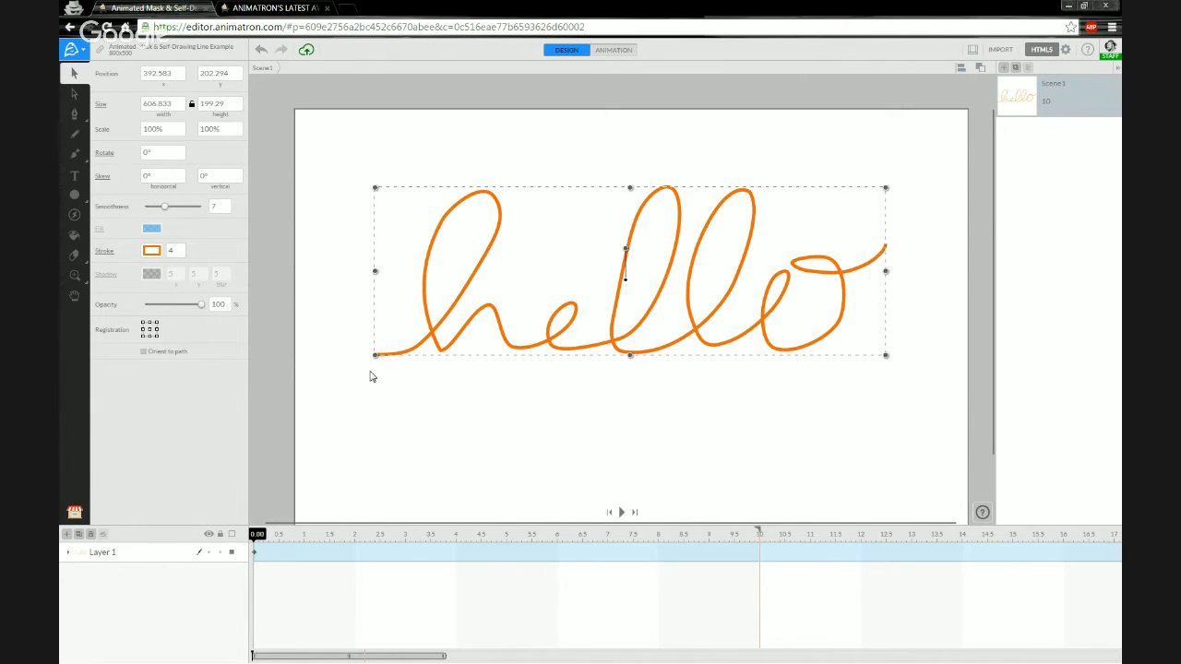
left_click(415, 387)
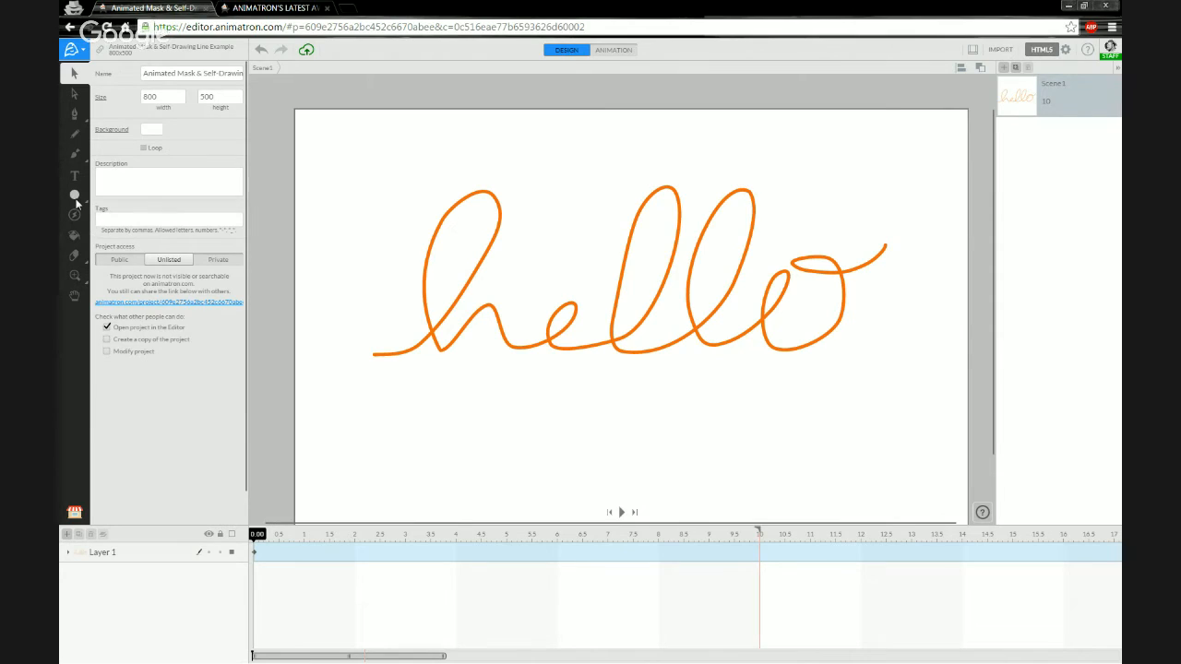
Draw a small blue square, about 9.7 × 9.7, at the left start of the orange hello stroke.
left_click(75, 198)
left_click(99, 199)
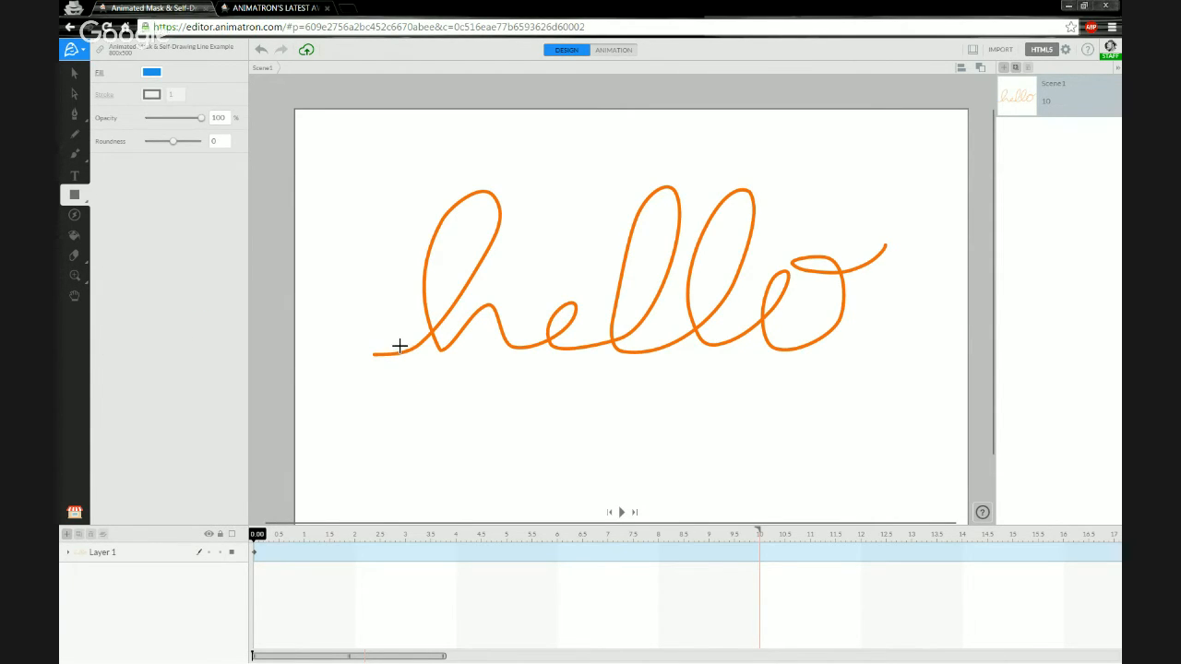
scroll(400, 348, "up", 5)
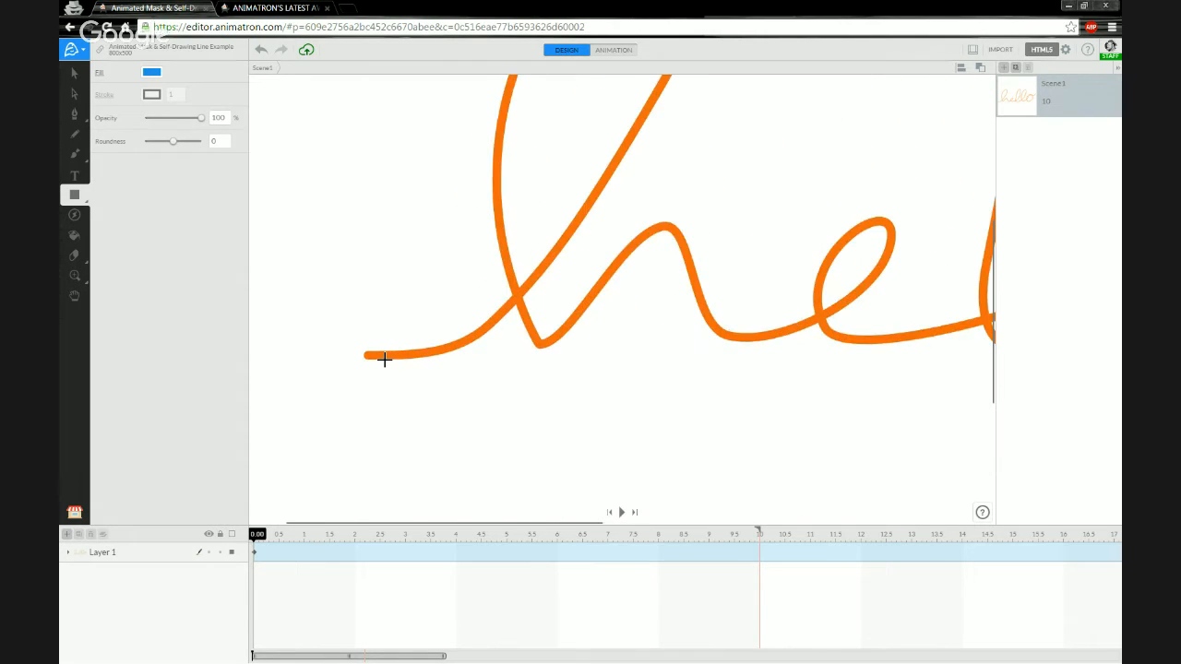
scroll(369, 356, "up", 3)
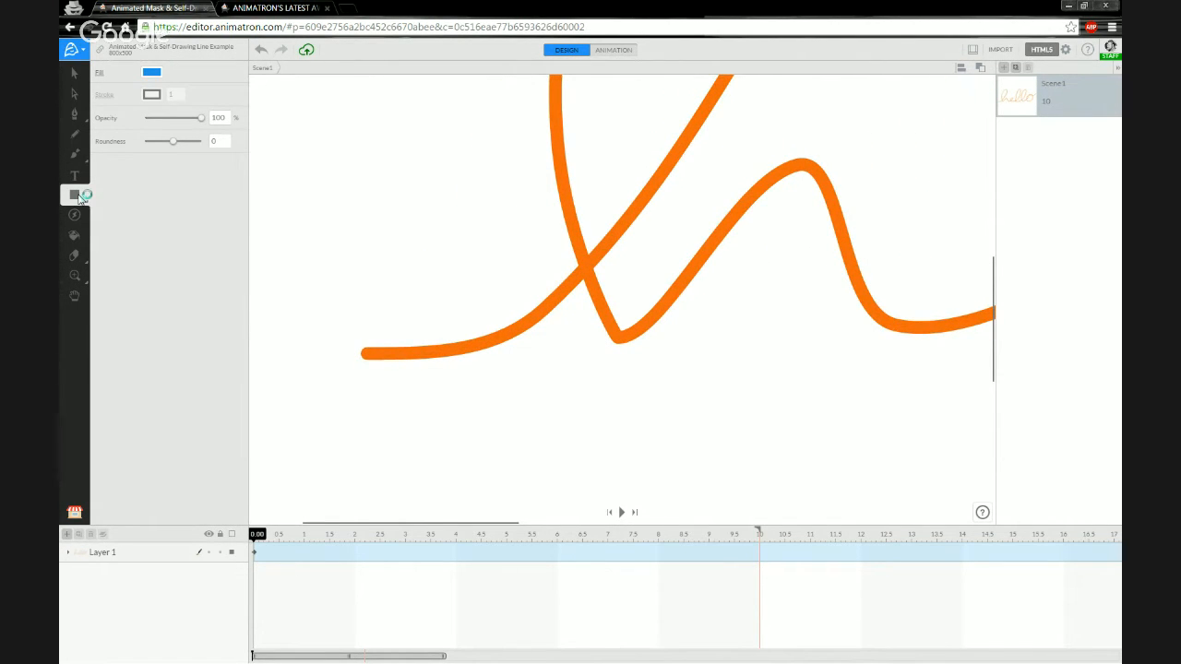
left_click(76, 195)
mouse_move(352, 366)
left_mouse_down()
mouse_move(400, 326)
mouse_move(384, 361)
left_mouse_up()
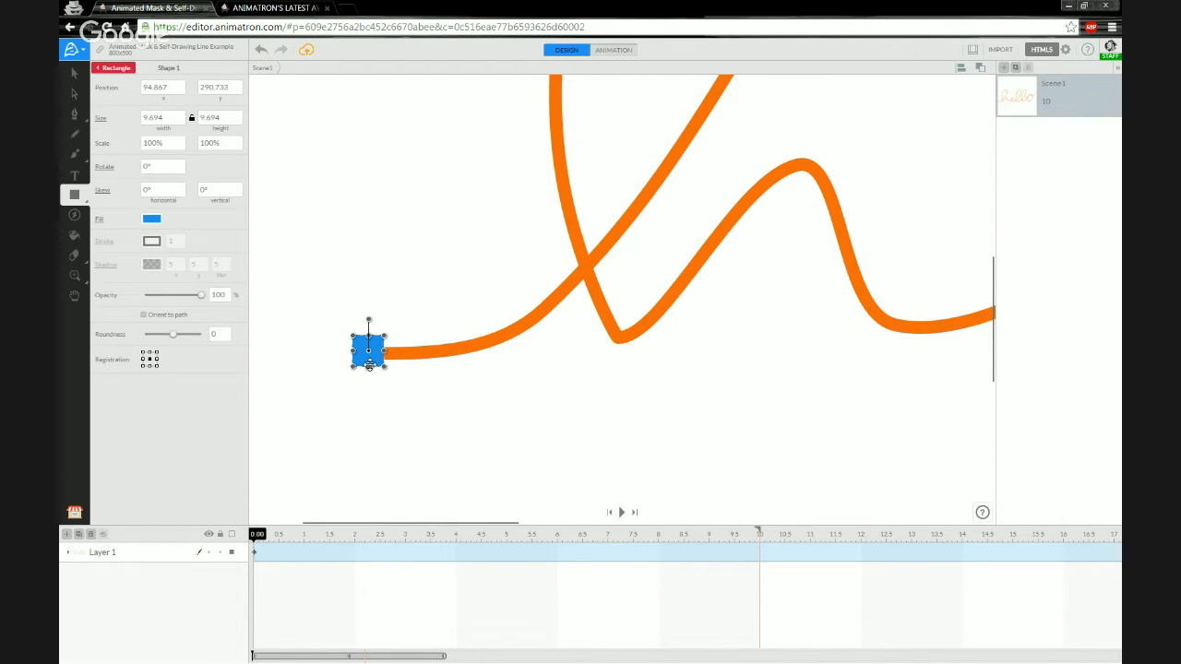
Move the blue square down-left to about 78.2, 308.6, just off the hello stroke's start.
key("v")
left_click_drag(369, 364, 305, 422)
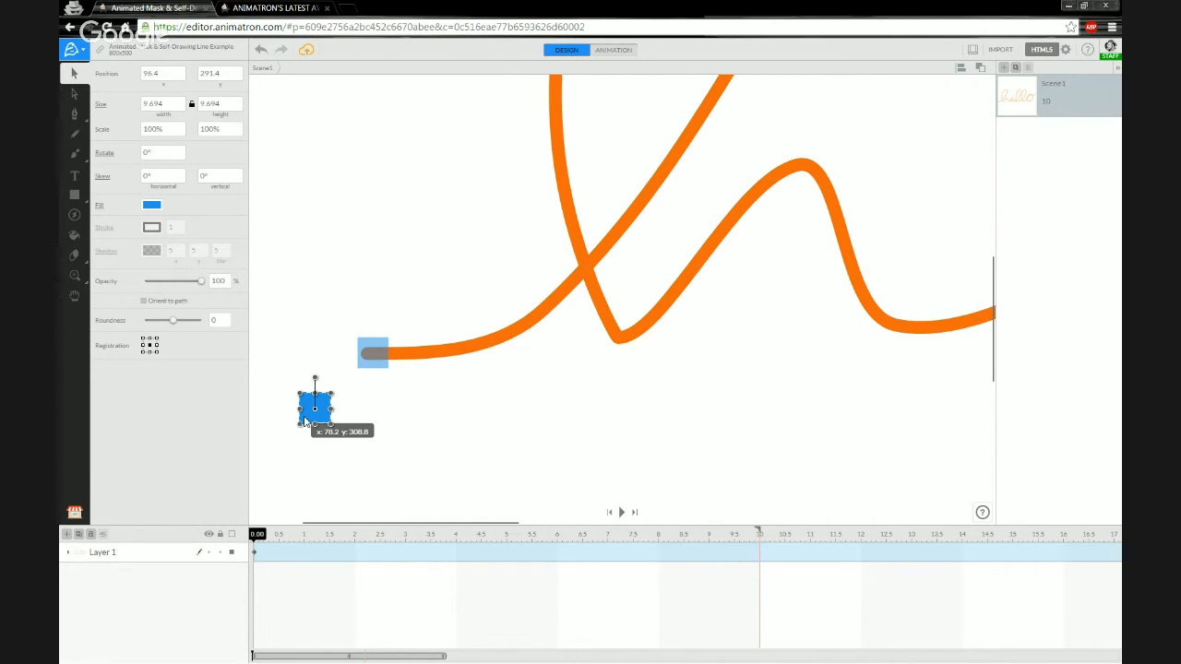
left_click_drag(306, 421, 306, 420)
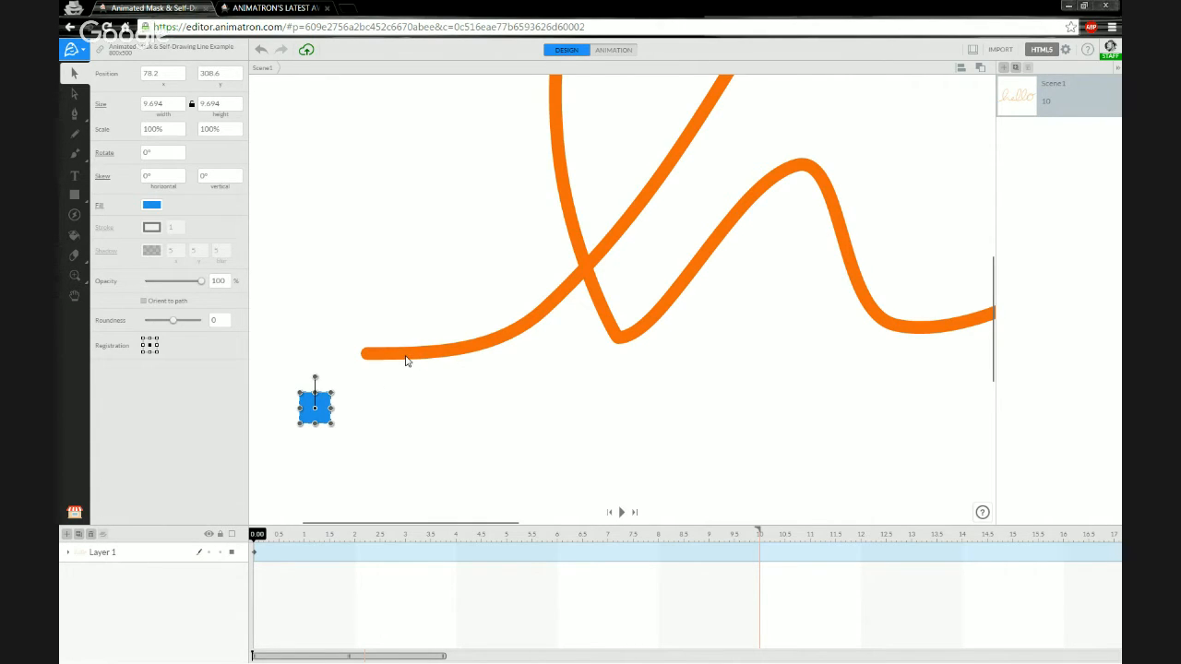
Snap the blue square to the hello path and scrub to confirm it travels along the stroke.
right_click(307, 420)
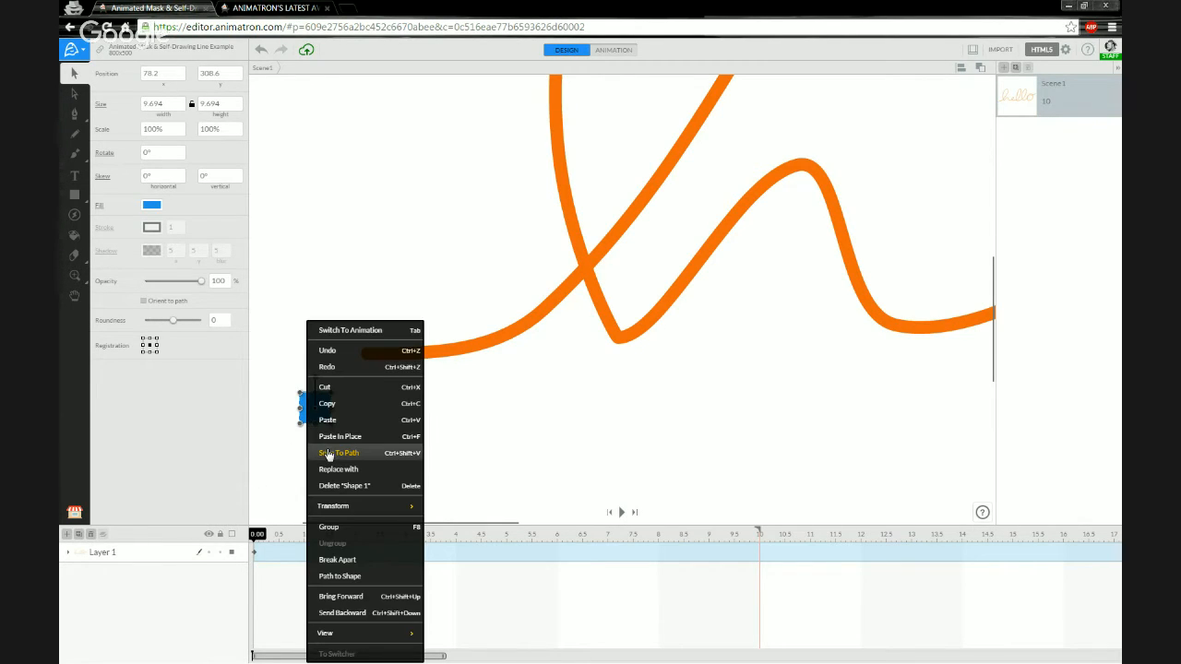
left_click(327, 453)
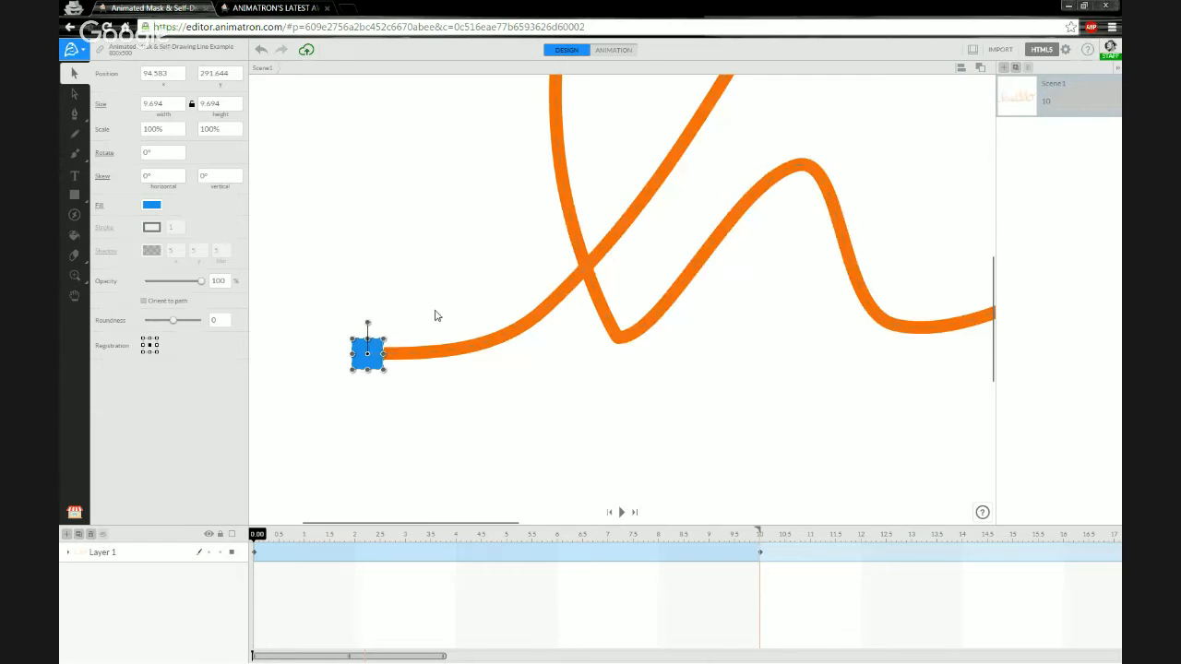
scroll(465, 264, "down", 5)
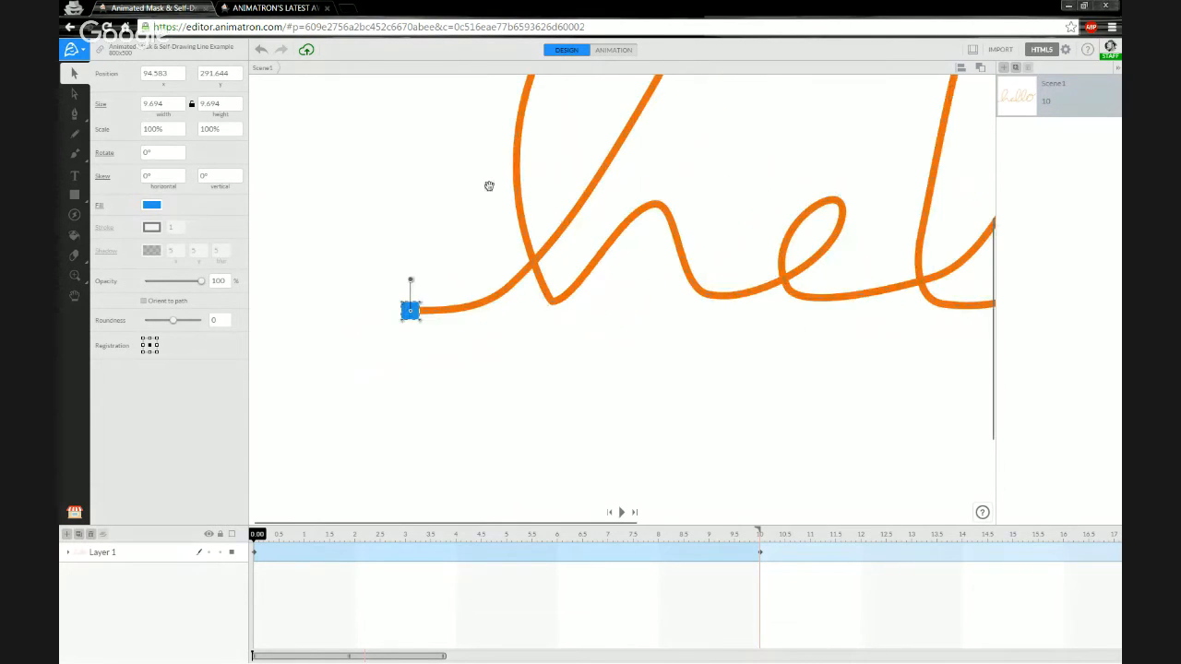
scroll(373, 284, "down", 3)
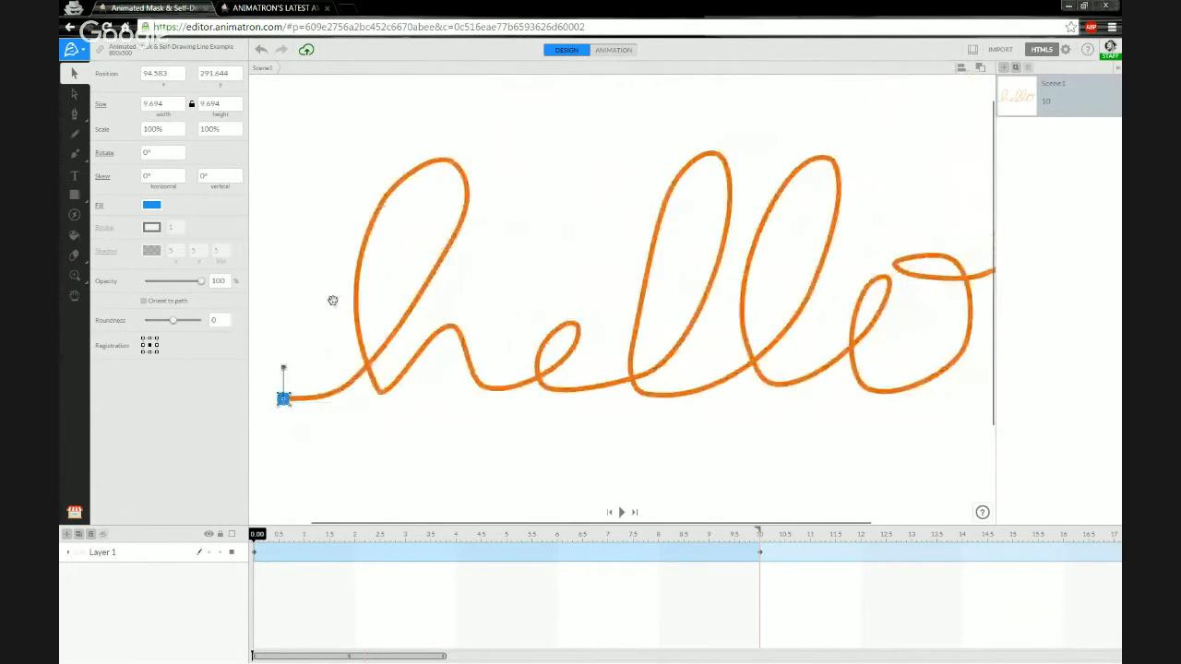
left_click_drag(293, 285, 333, 300)
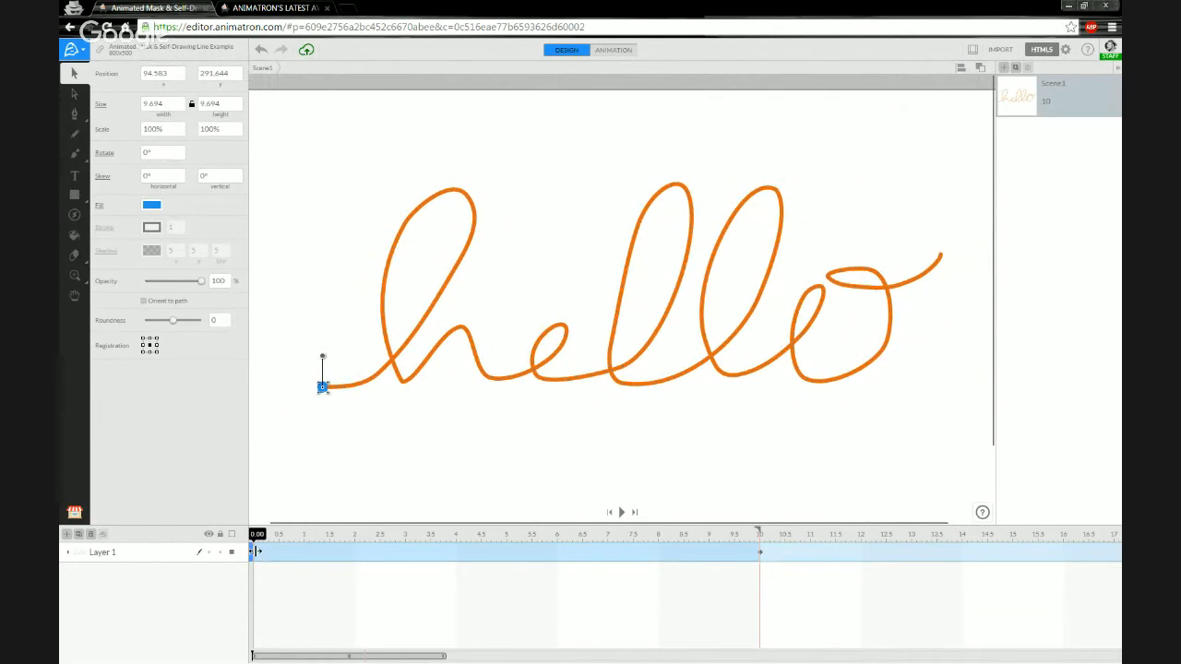
mouse_move(258, 534)
left_mouse_down()
mouse_move(487, 531)
mouse_move(772, 483)
mouse_move(385, 501)
mouse_move(224, 526)
left_mouse_up()
Expand Layer 1 and hide Pencil 1 to inspect the dashed hello motion path.
left_click(70, 552)
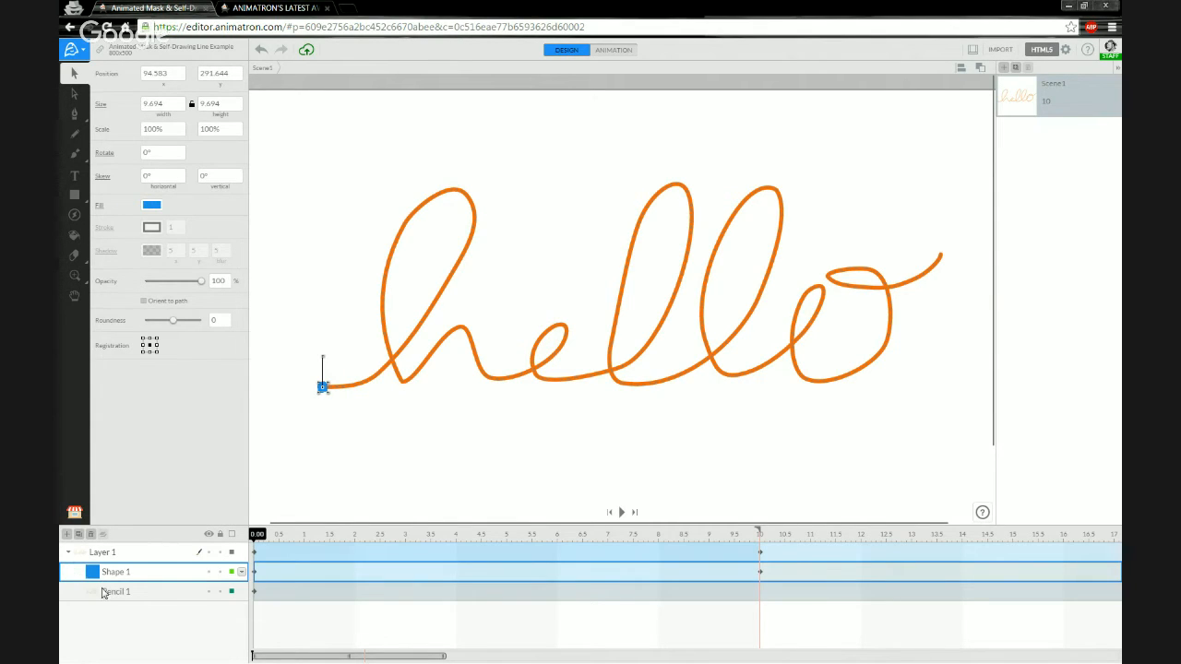
left_click(208, 592)
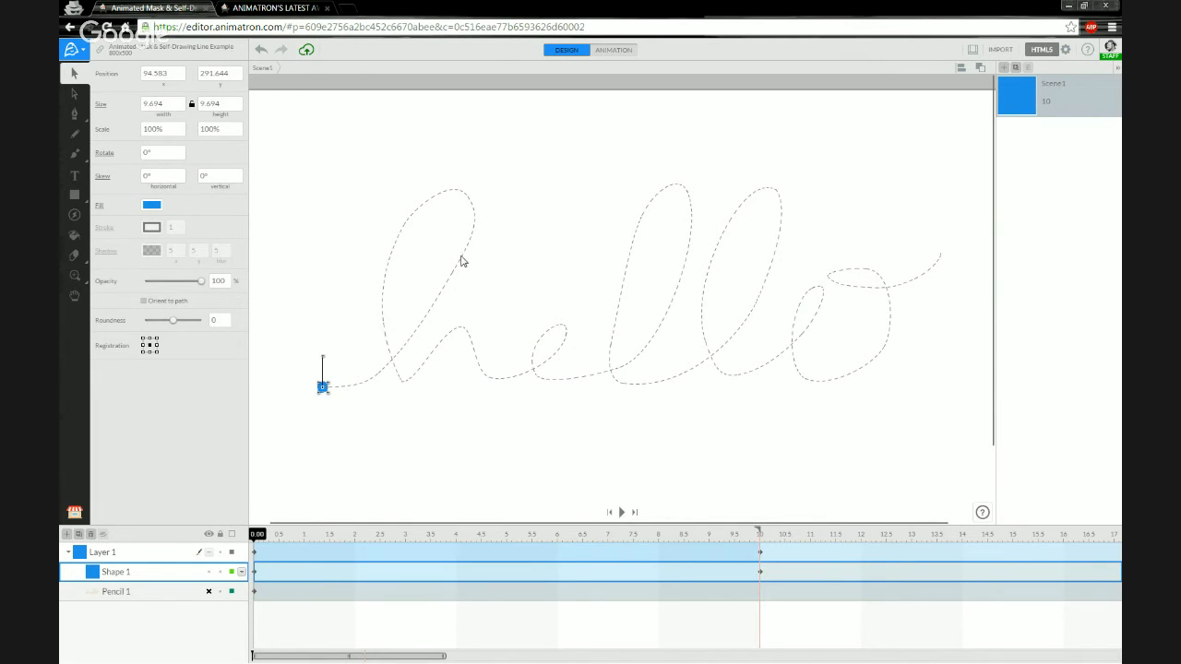
scroll(421, 311, "up", 3)
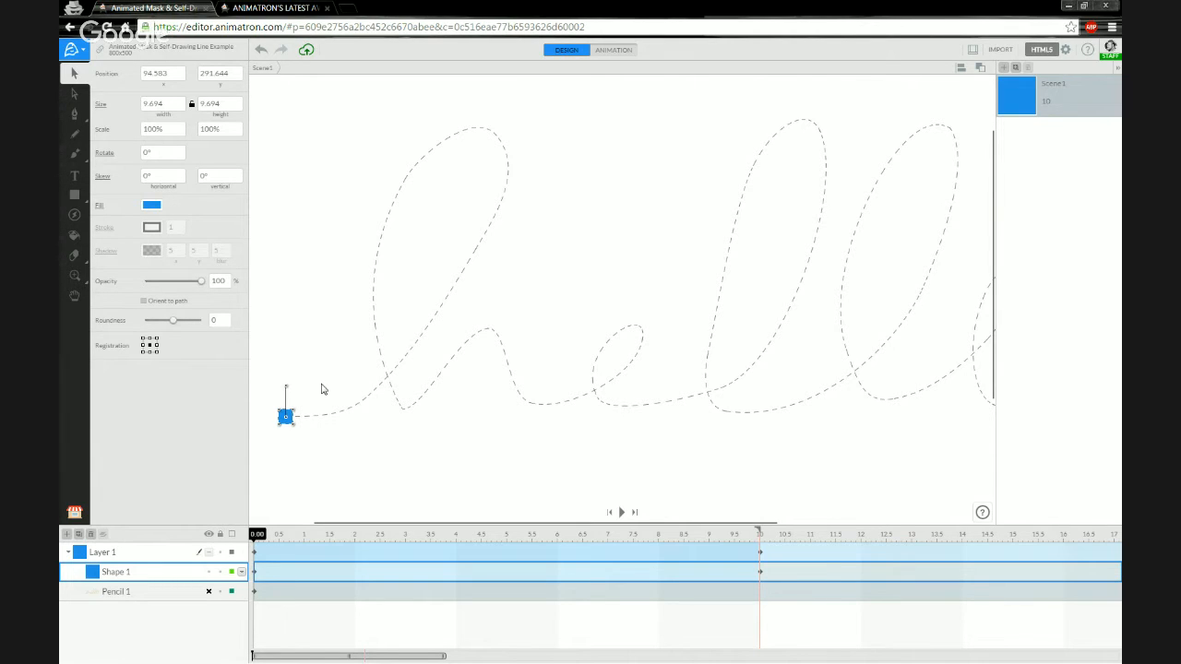
scroll(418, 370, "down", 3)
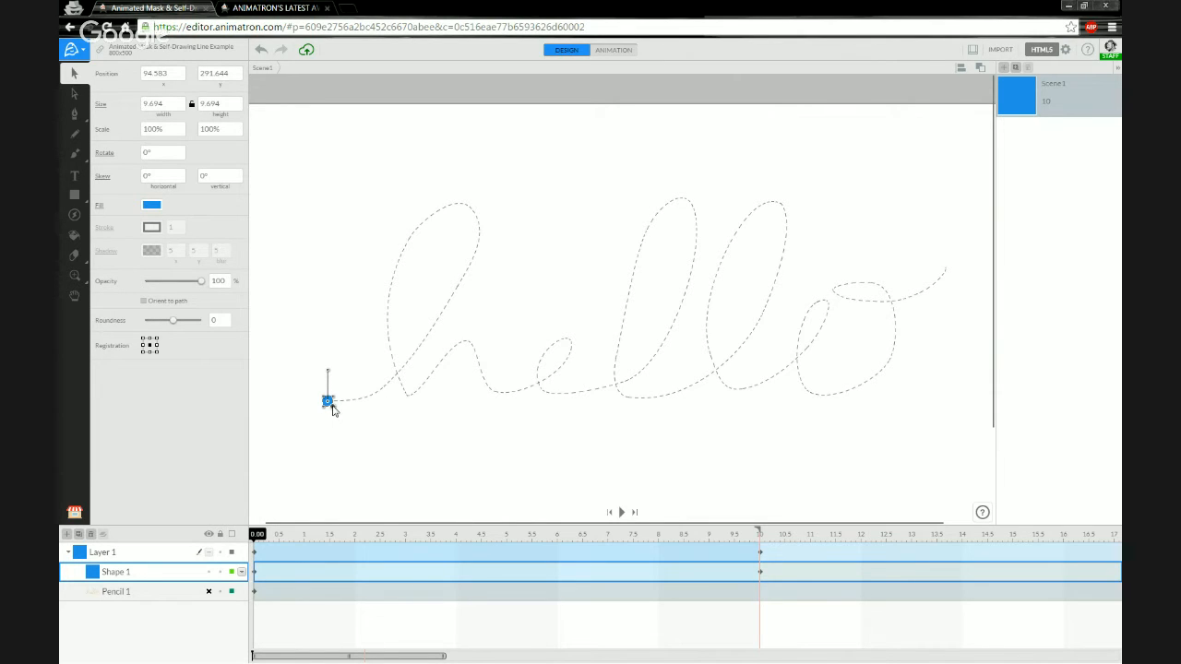
scroll(335, 409, "up", 3)
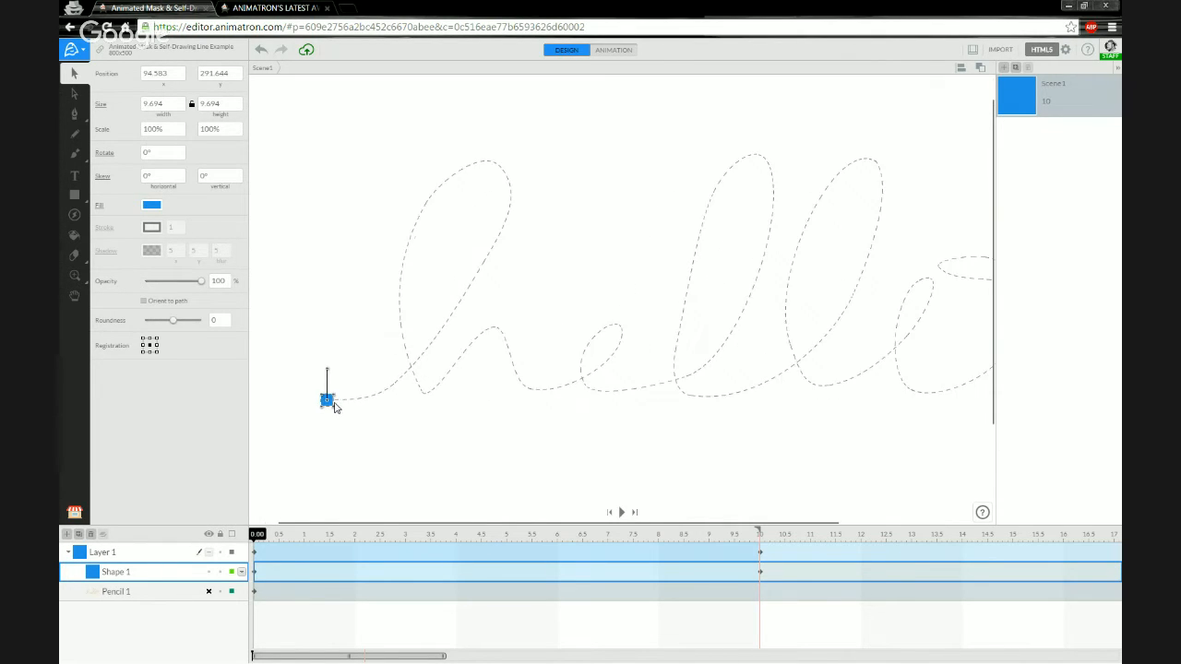
scroll(349, 395, "up", 1)
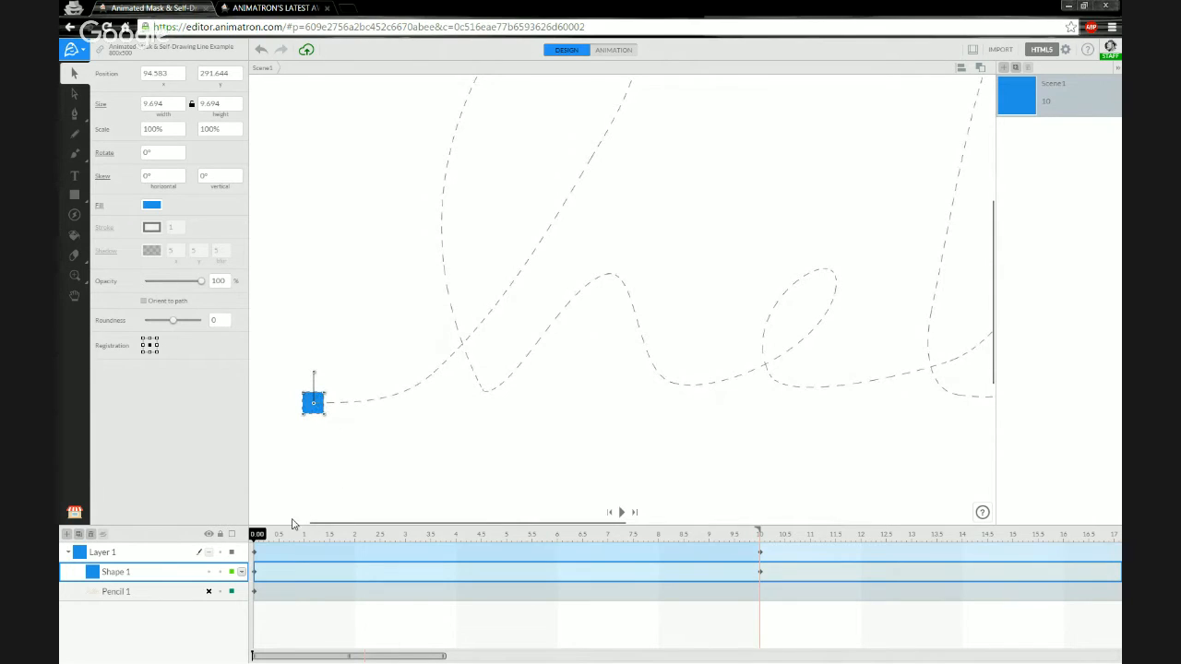
Show Pencil 1 again and play the animation to preview the square moving along the path.
left_click(209, 593)
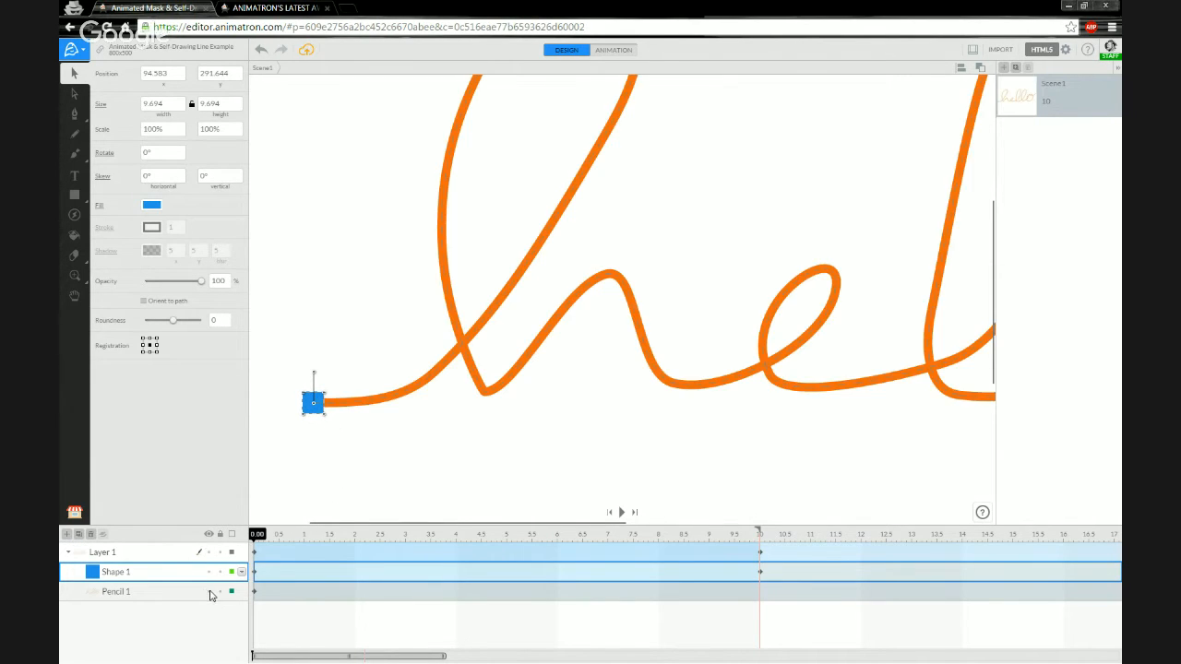
scroll(397, 379, "down", 1)
scroll(381, 388, "down", 1)
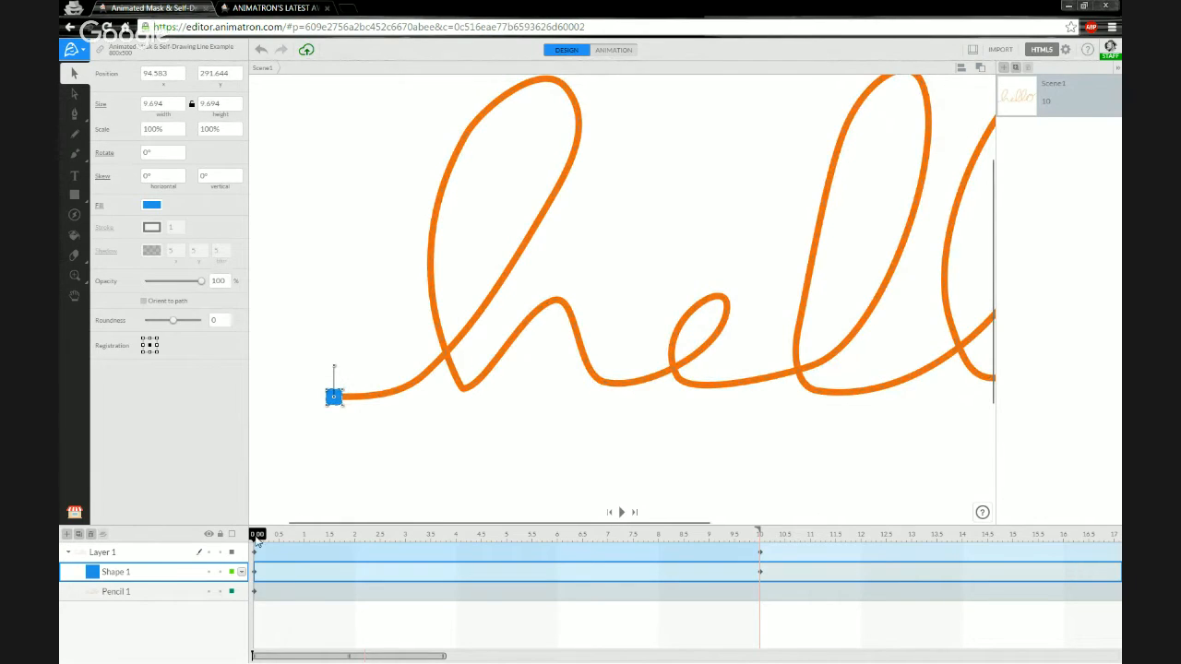
mouse_move(258, 538)
left_mouse_down()
mouse_move(282, 538)
mouse_move(257, 538)
left_mouse_up()
scroll(360, 432, "down", 4)
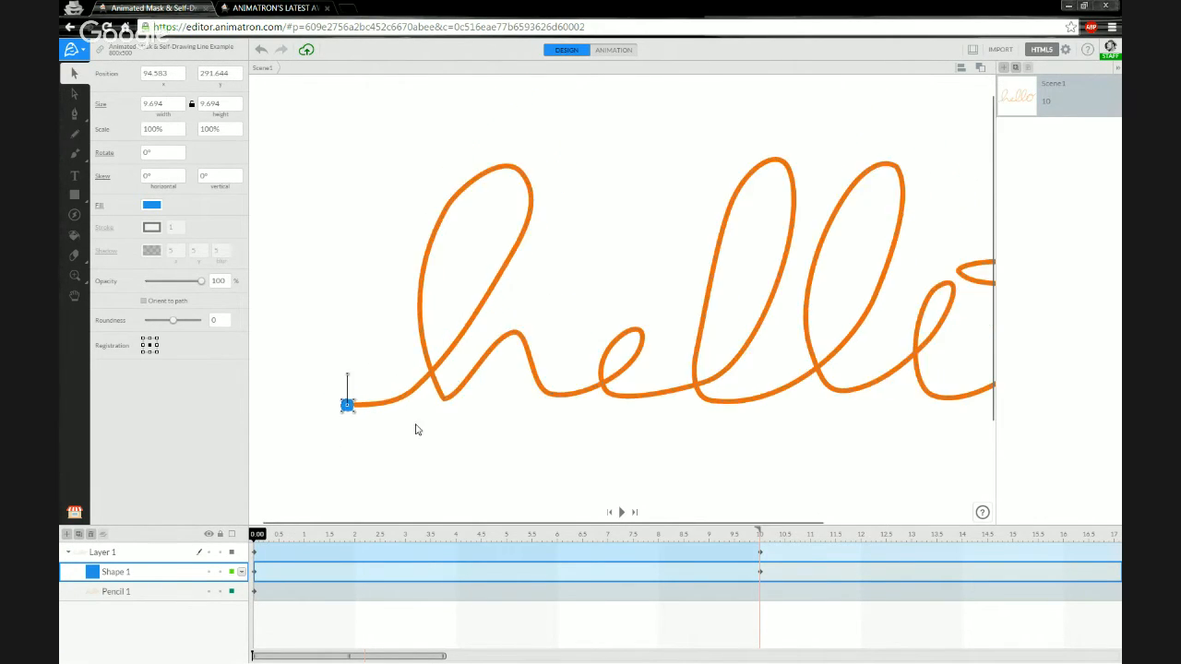
left_click_drag(388, 455, 437, 462)
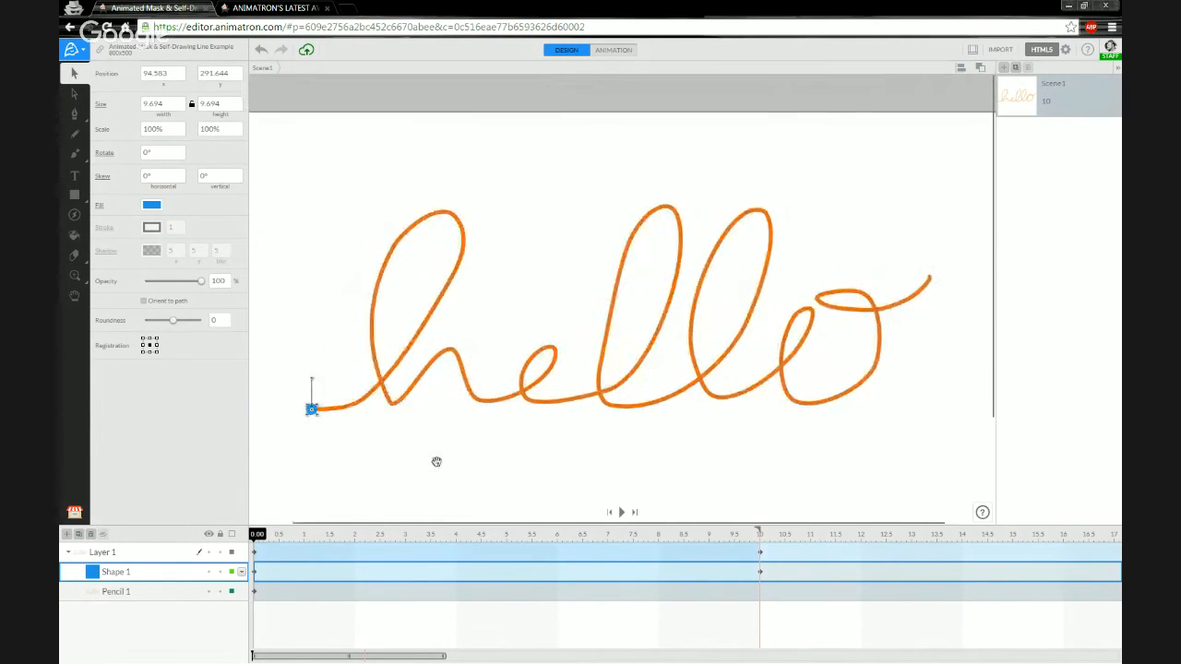
scroll(435, 457, "down", 1)
left_click_drag(449, 509, 472, 450)
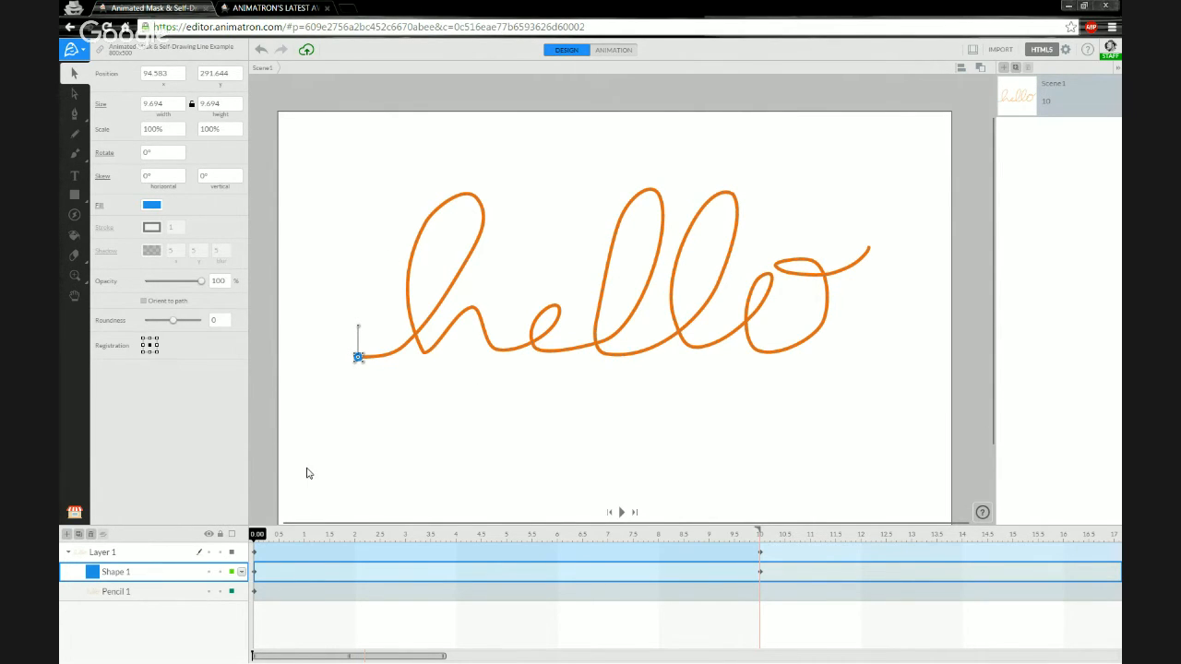
left_click_drag(260, 536, 244, 536)
key("space")
left_click_drag(754, 539, 257, 545)
Shorten Scene 1's duration to 5 and move the playhead to the 10-second mark.
left_click(509, 553)
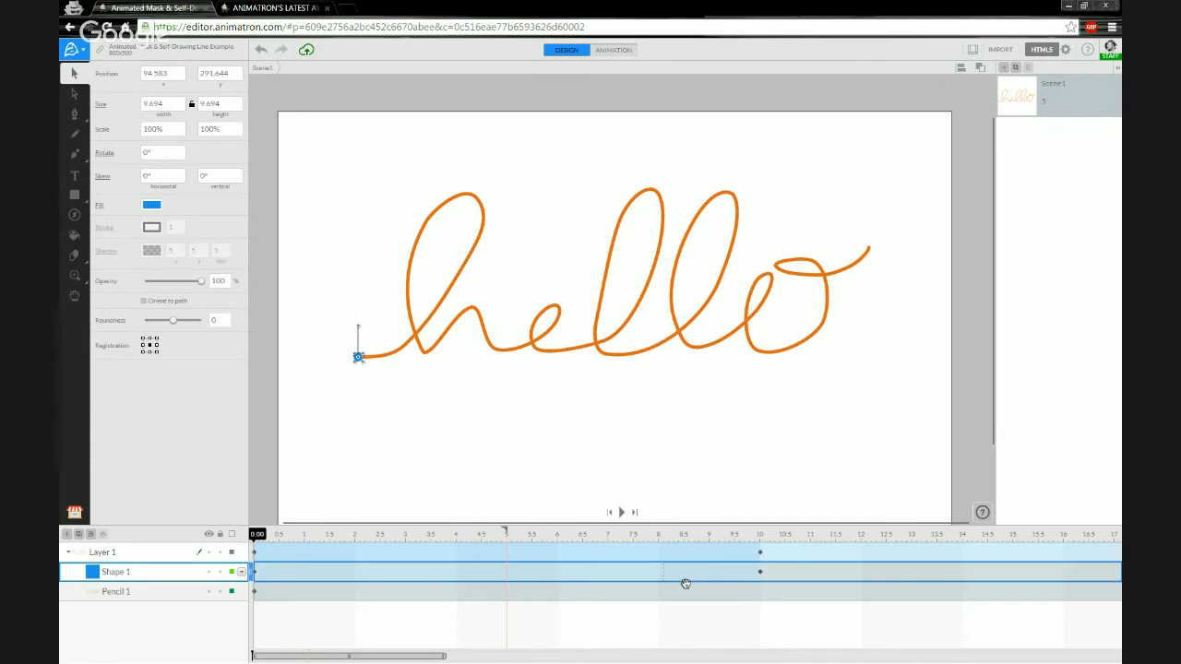
left_click(760, 534)
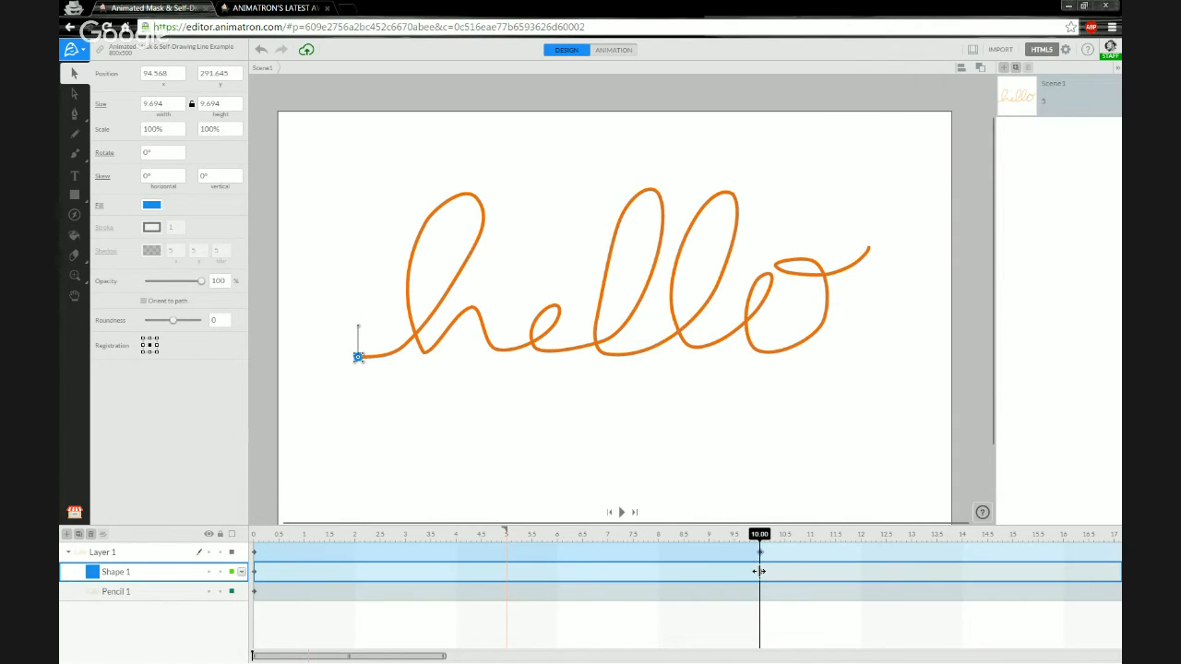
double_click(111, 574)
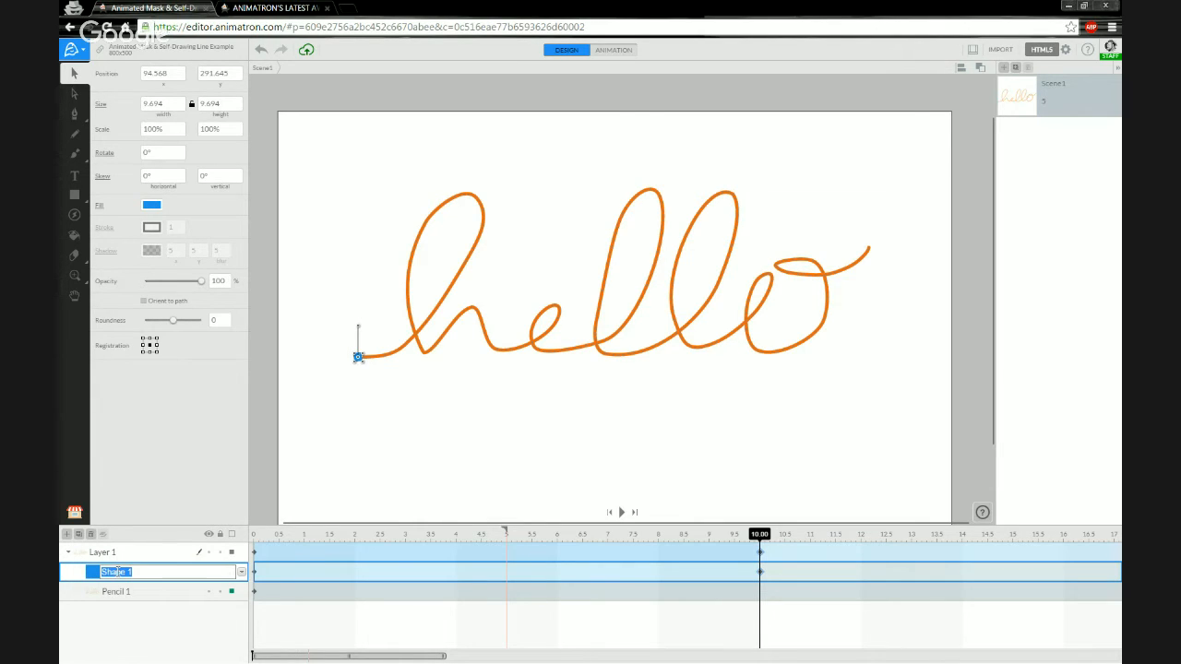
Rename the Shape 1 layer to 'Square Mask 001'.
type("S")
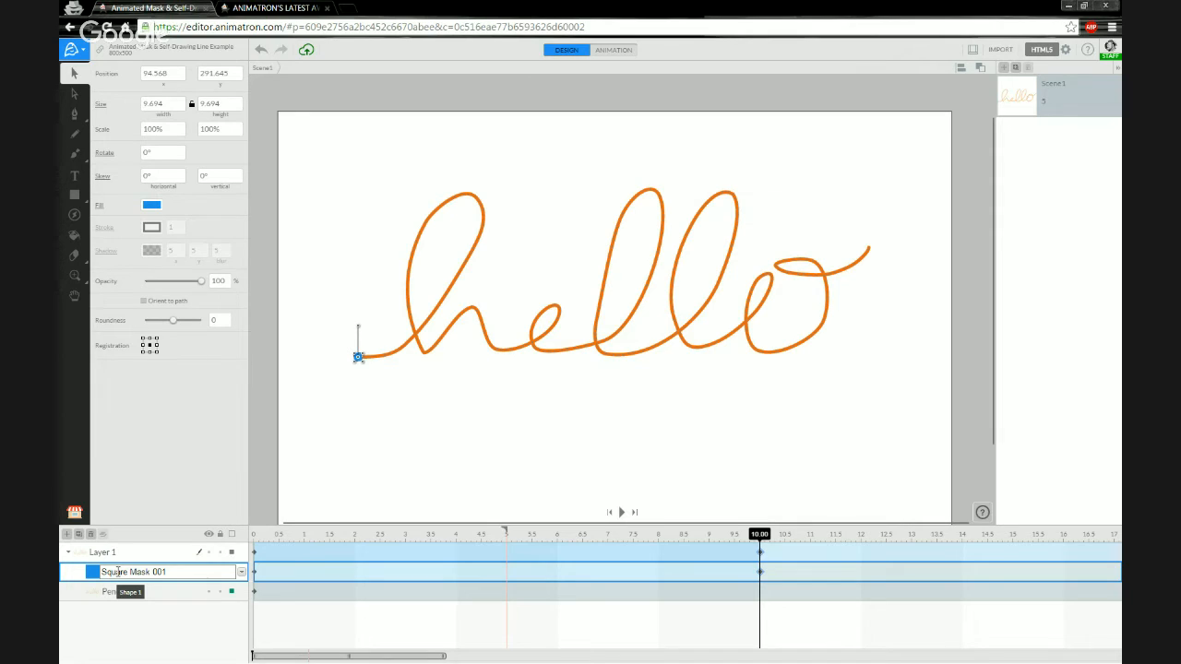
key("Return")
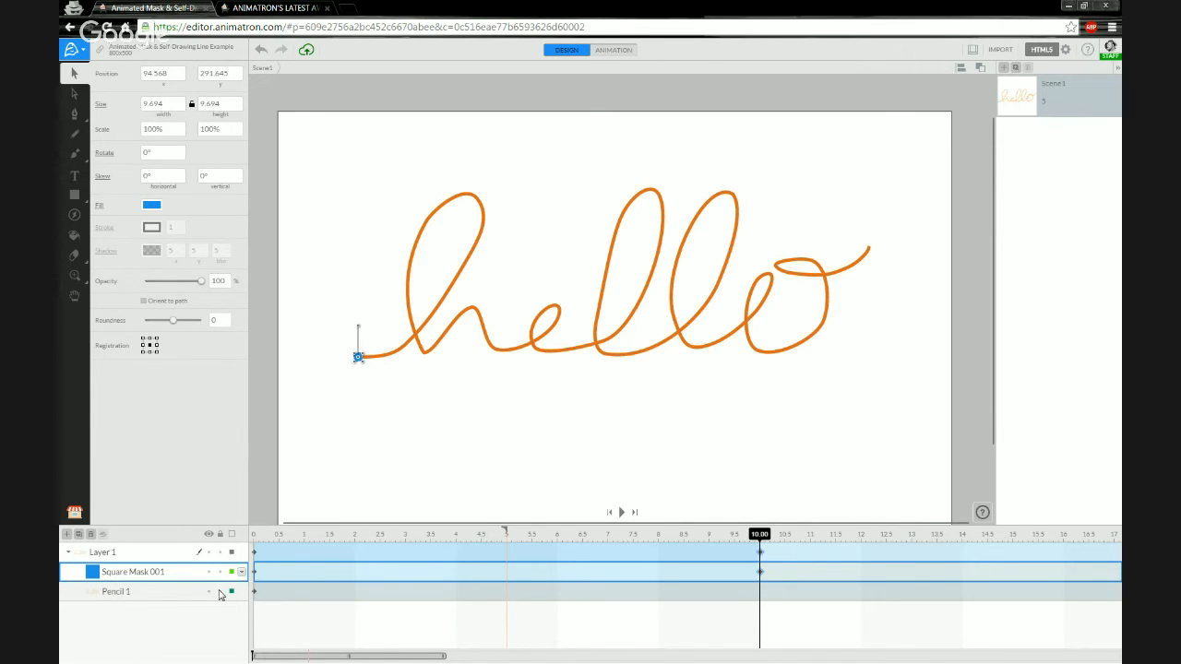
Lock Pencil 1 and drag Square Mask 001's end keyframe from 10 to 5 seconds.
left_click(221, 593)
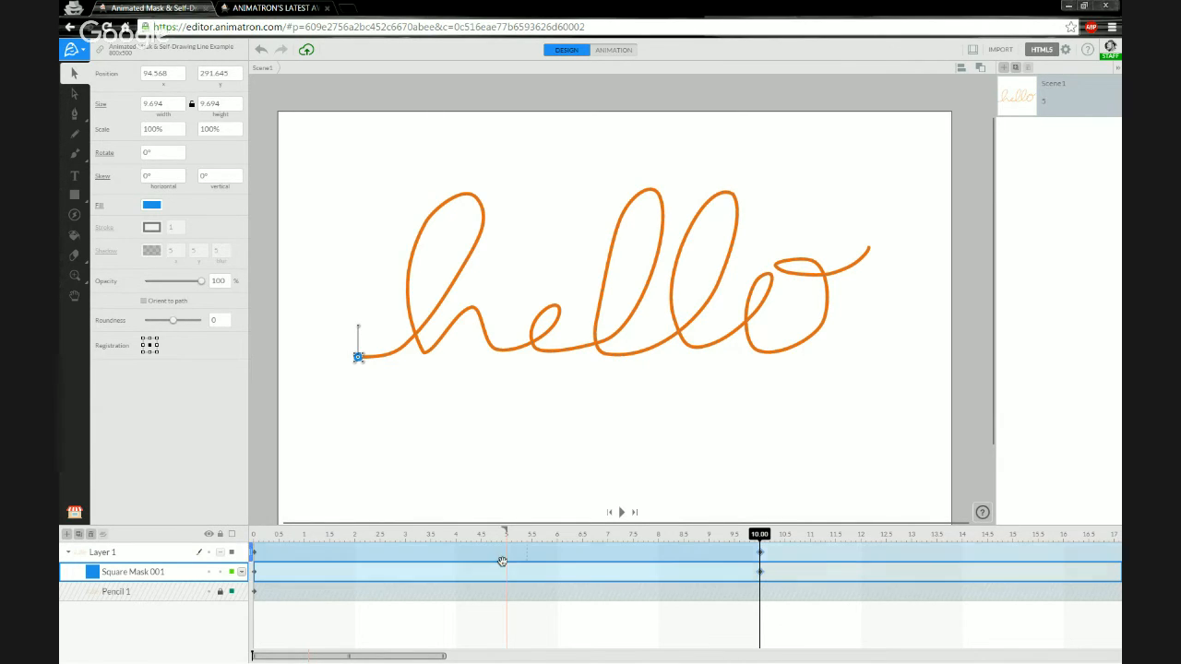
left_click(466, 535)
left_click_drag(490, 535, 755, 535)
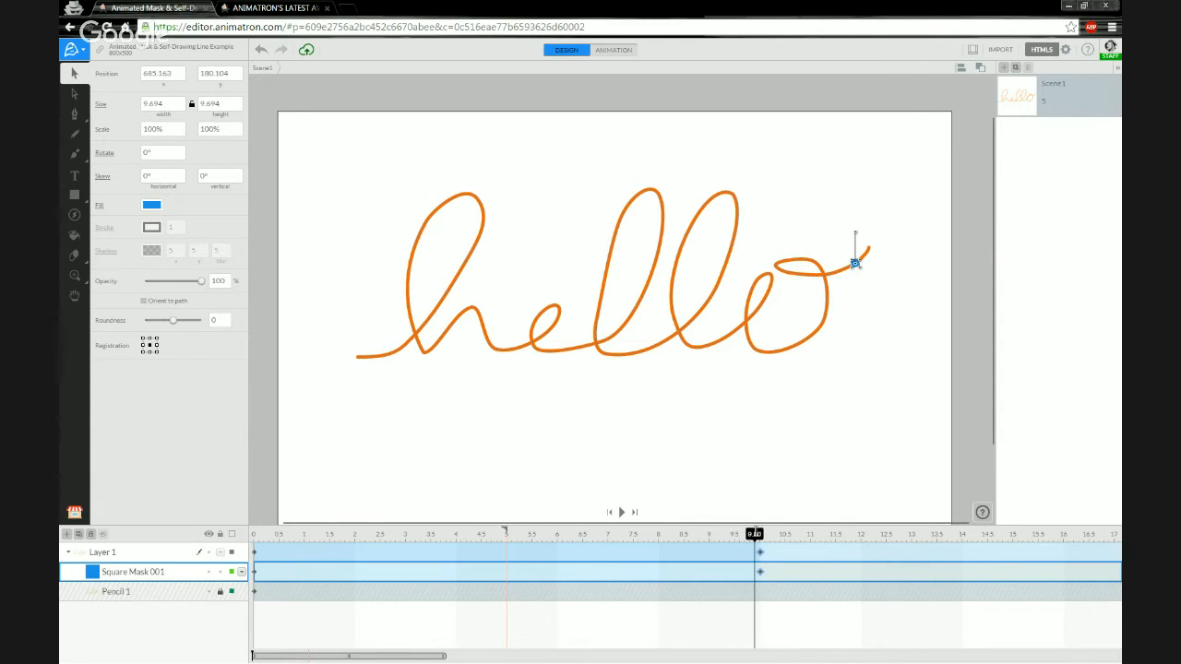
left_click(759, 572)
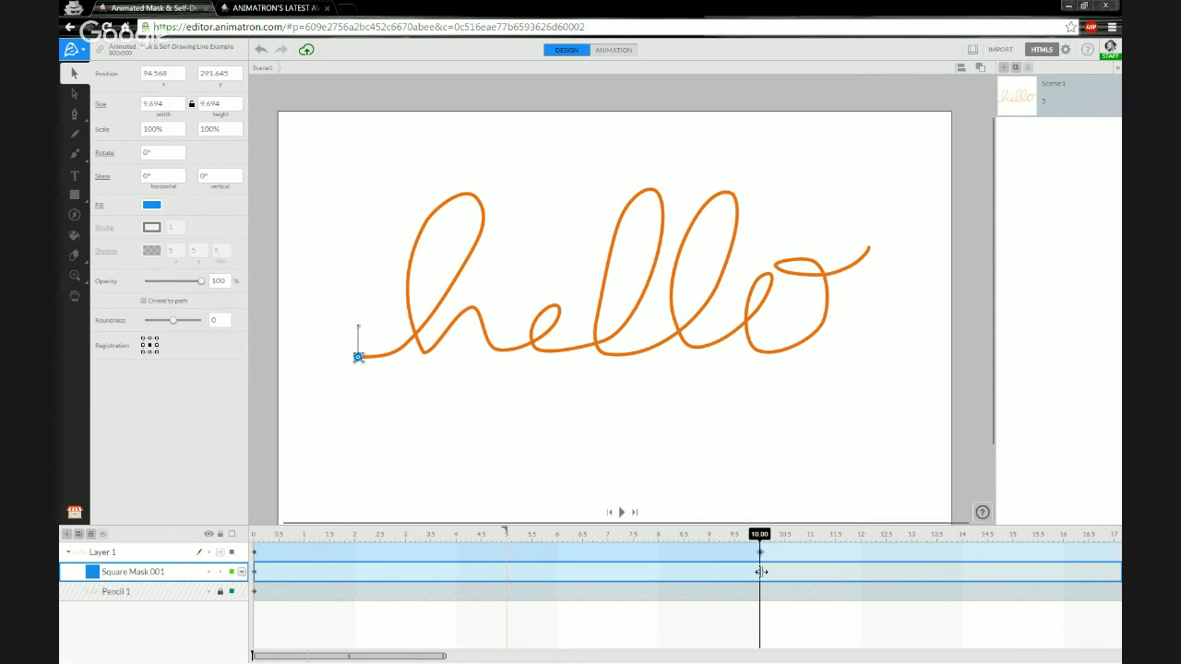
left_click_drag(760, 572, 507, 581)
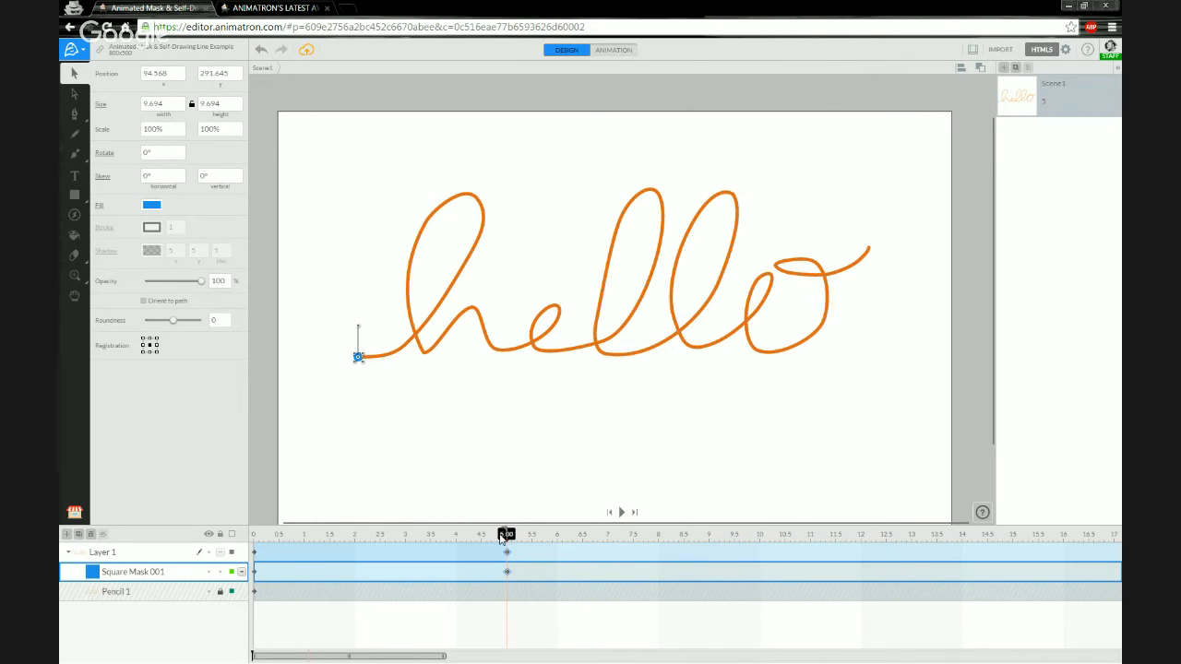
Rewind and play the animation to preview the mask's 5-second run.
left_click_drag(517, 533, 248, 534)
key("space")
mouse_move(499, 540)
left_mouse_down()
mouse_move(348, 540)
mouse_move(405, 542)
left_mouse_up()
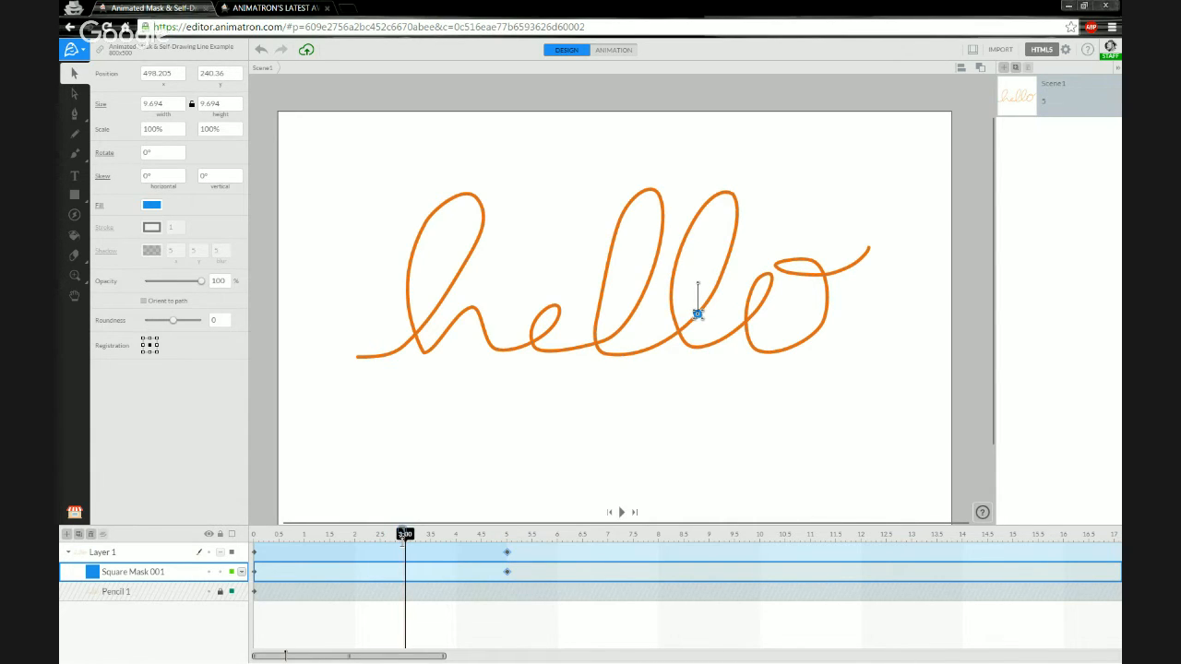
Move Square Mask 001's end keyframe from 5 to 3 seconds and replay from the start.
left_click(508, 572)
left_click(508, 574)
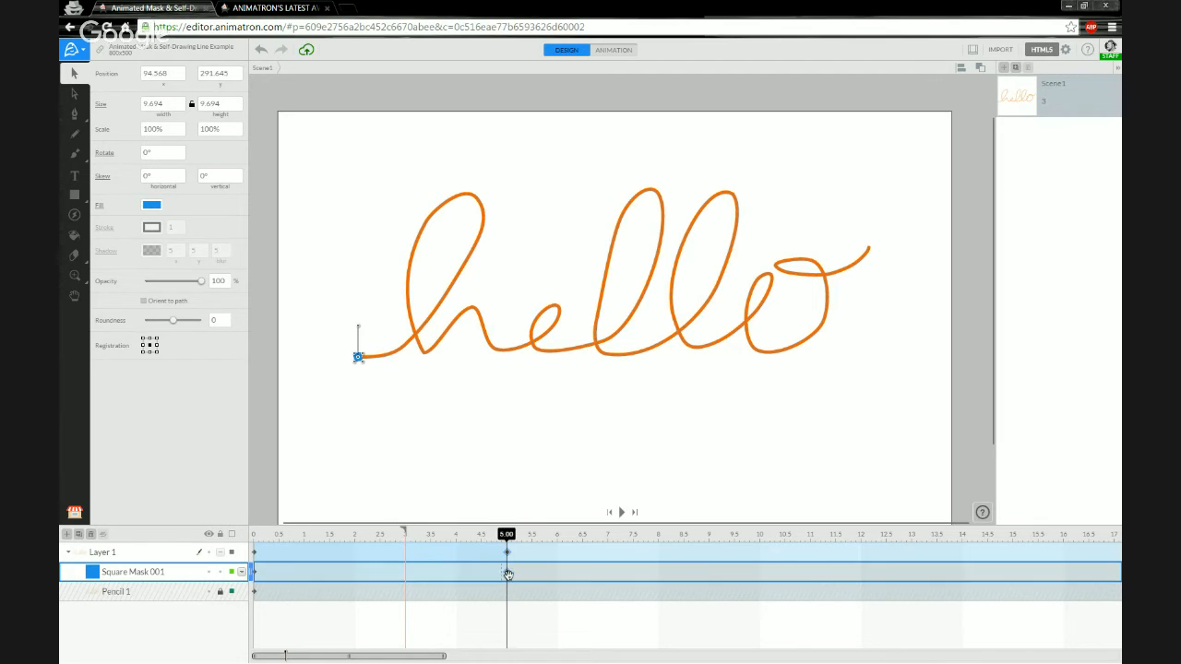
left_click(461, 548)
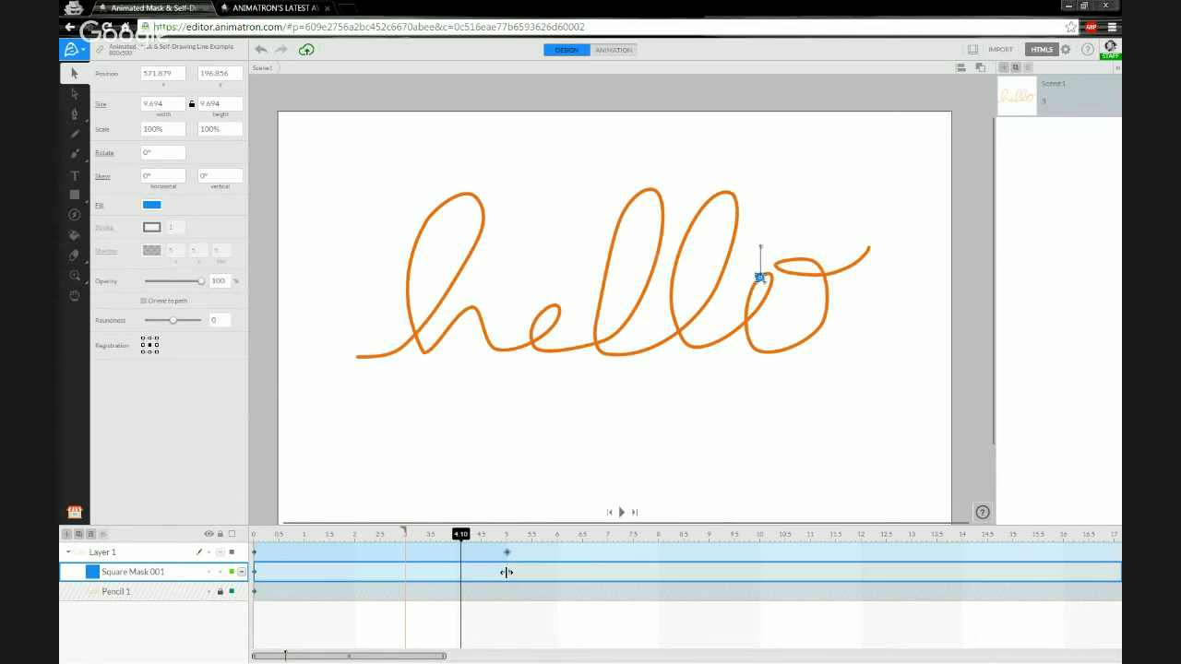
left_click_drag(503, 571, 406, 574)
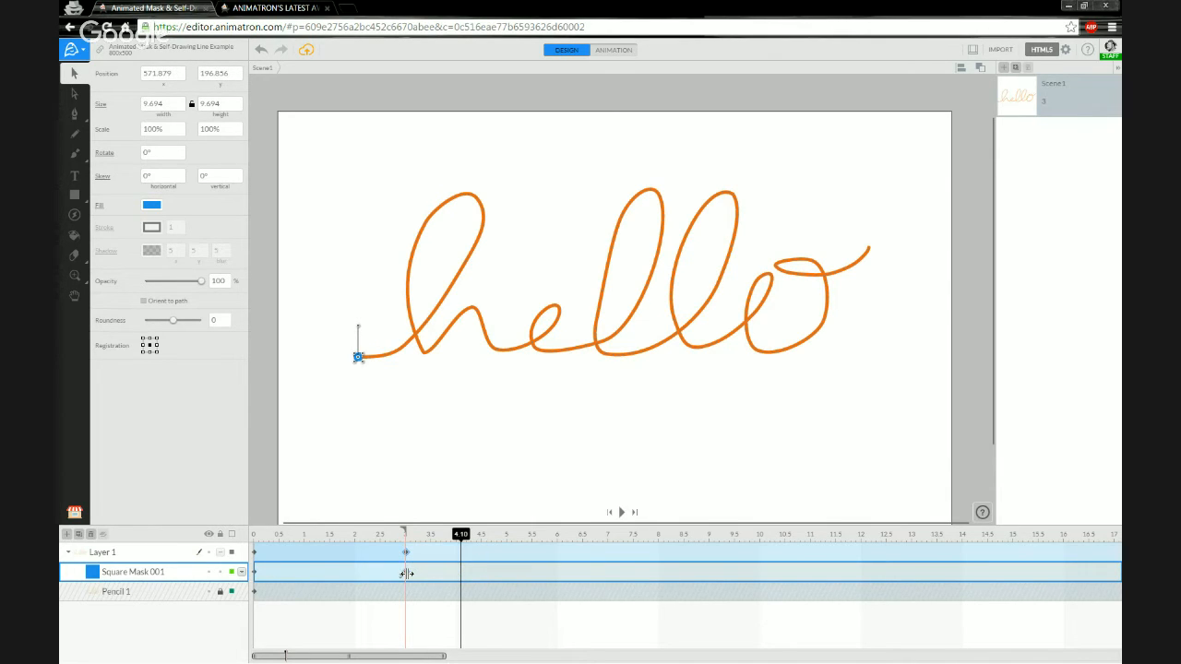
left_click(256, 541)
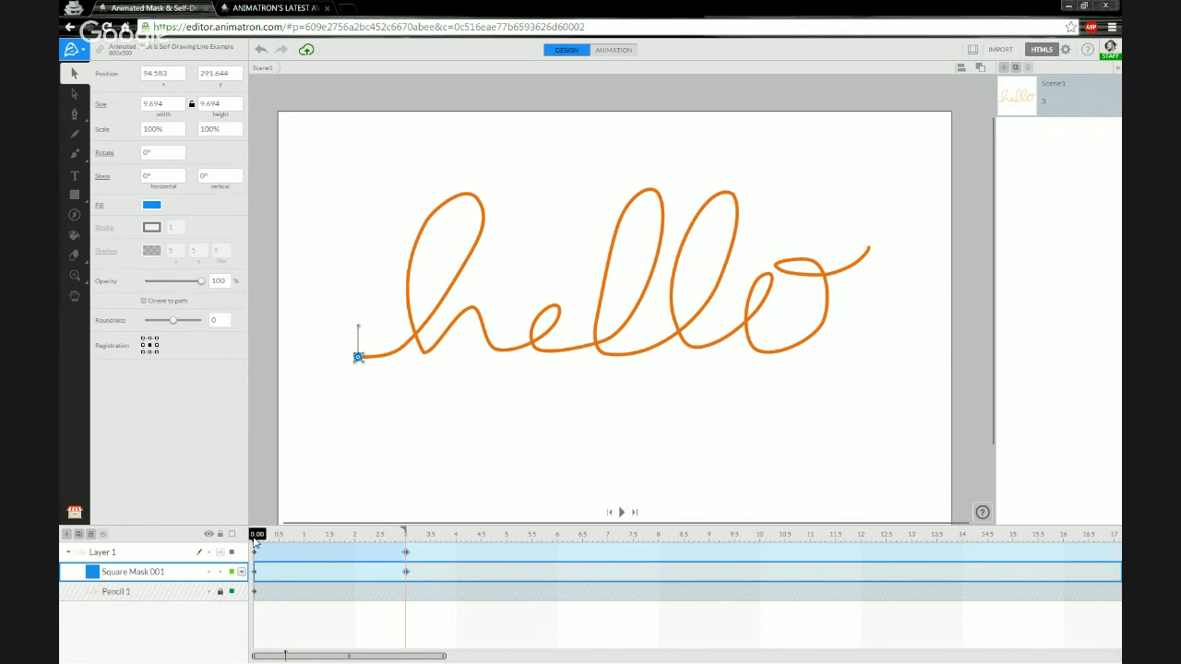
key("space")
key("space")
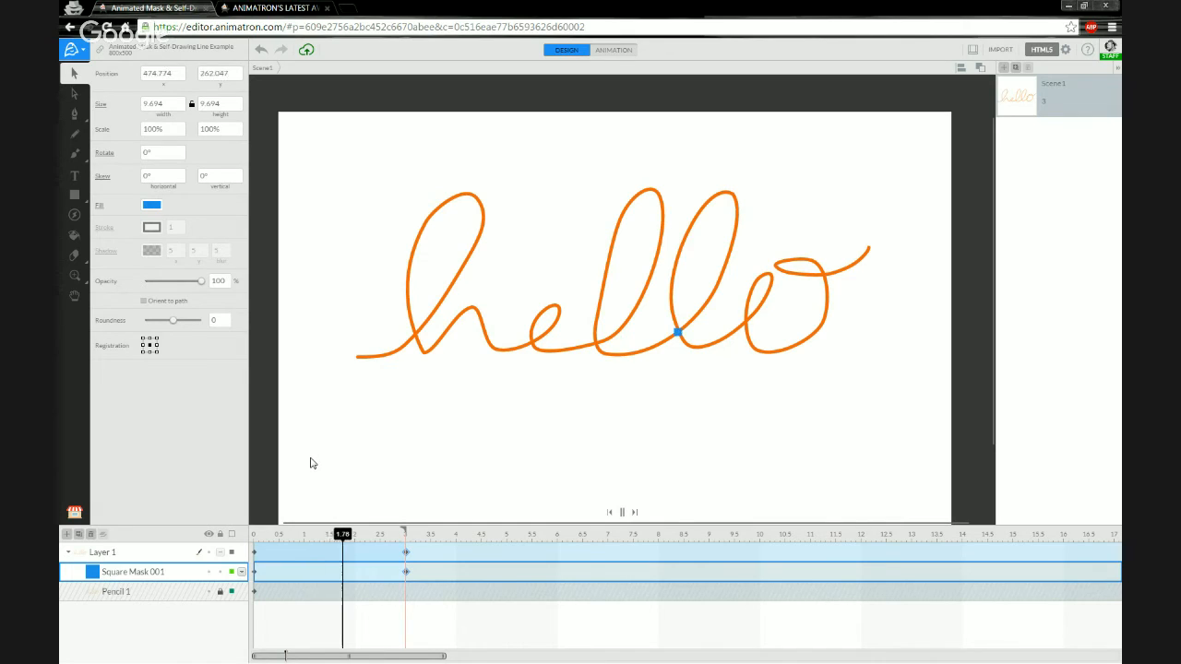
Zoom the stage near the stroke start and narrow the timeline view to 0–3 seconds.
left_click(256, 535)
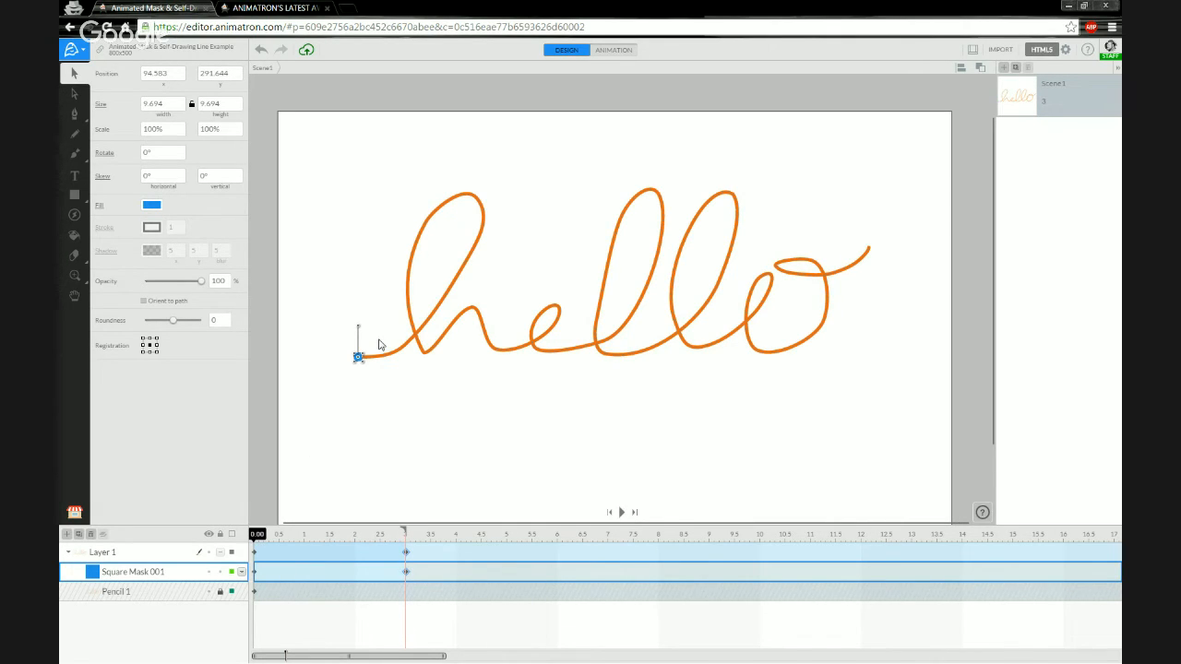
scroll(365, 312, "up", 12)
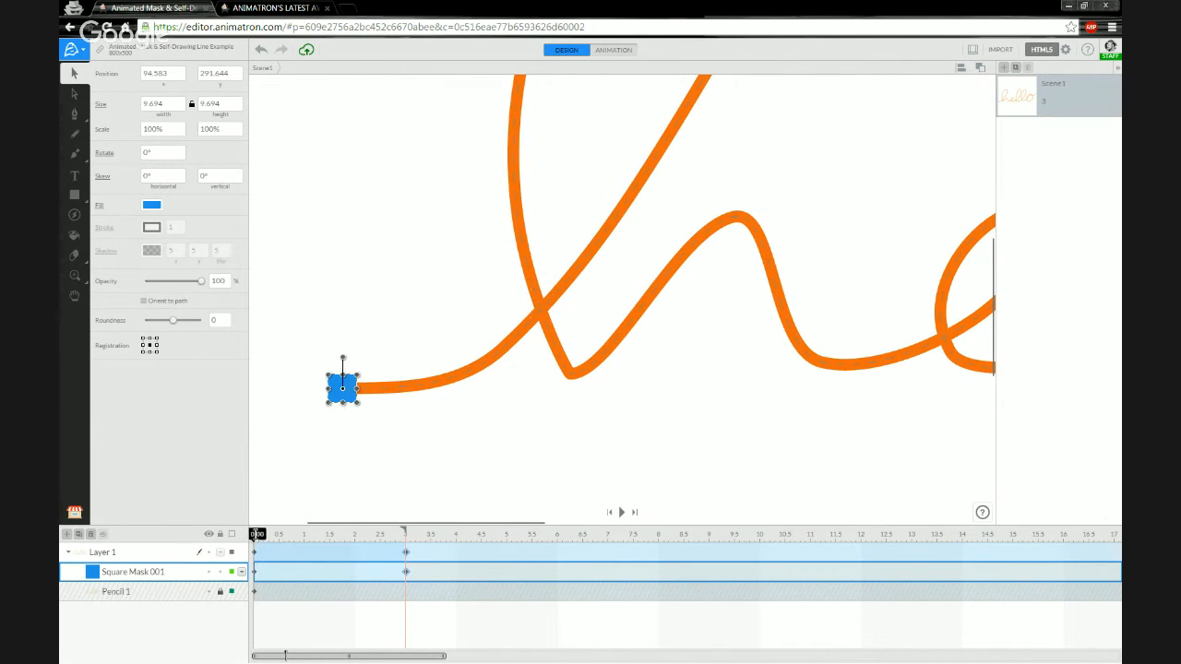
left_click_drag(256, 534, 260, 534)
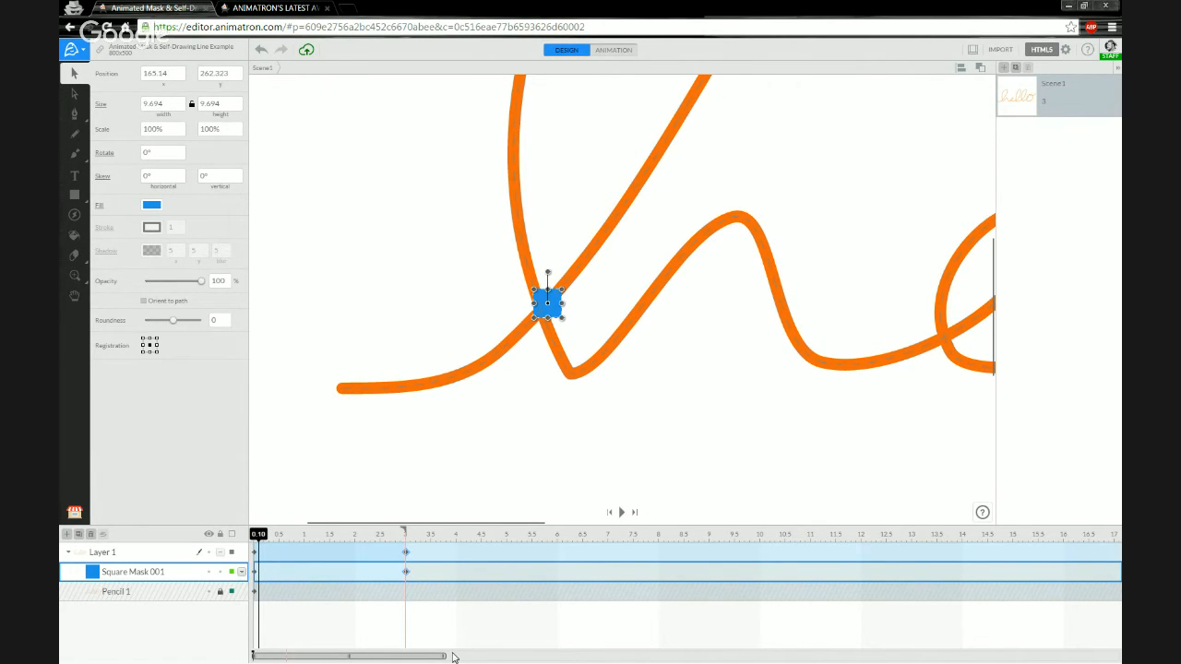
left_click_drag(444, 656, 278, 656)
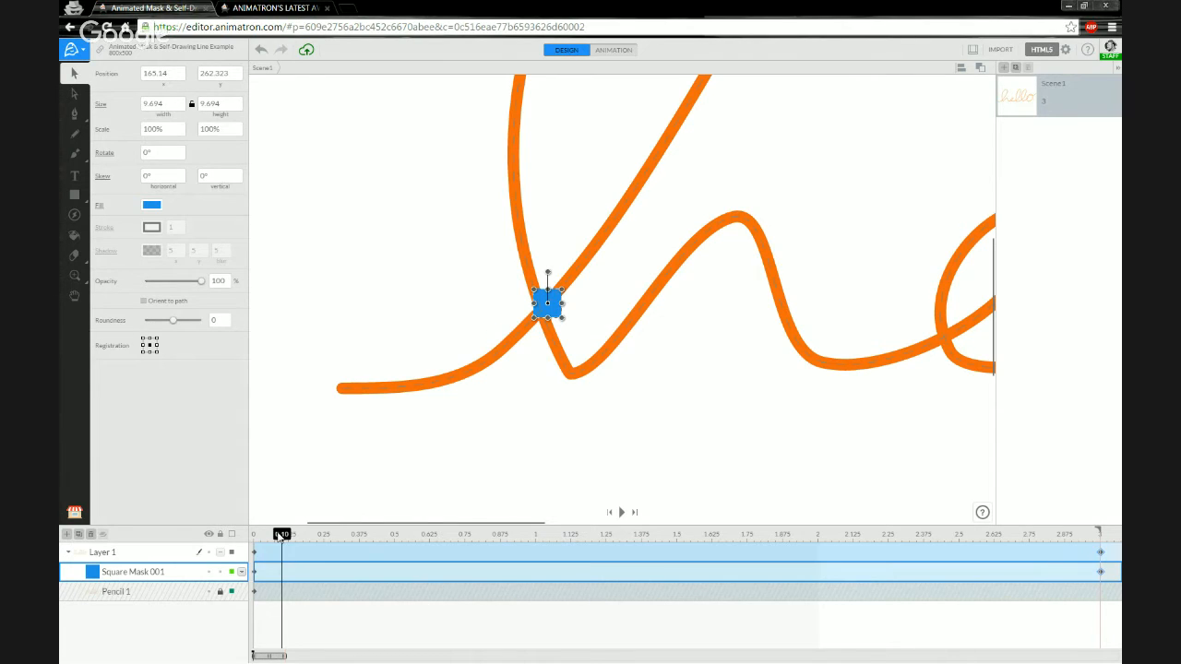
left_click_drag(281, 536, 267, 511)
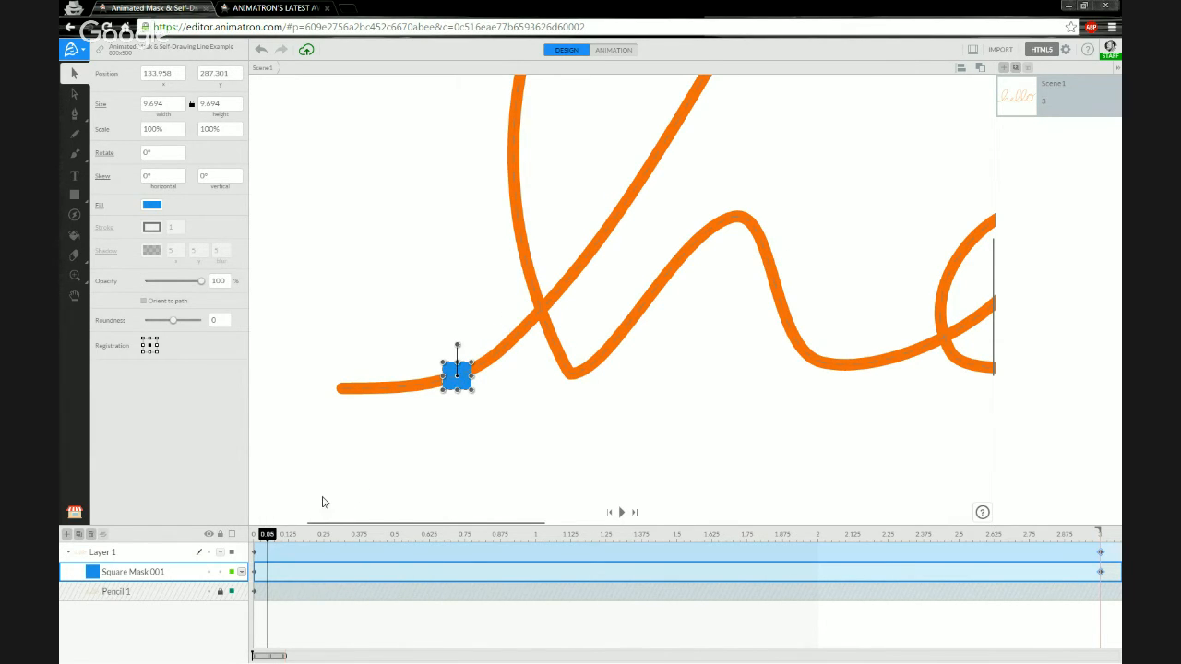
Unlock Pencil 1 and drag Square Mask 001 and Pencil 1 out of Layer 1.
right_click(123, 576)
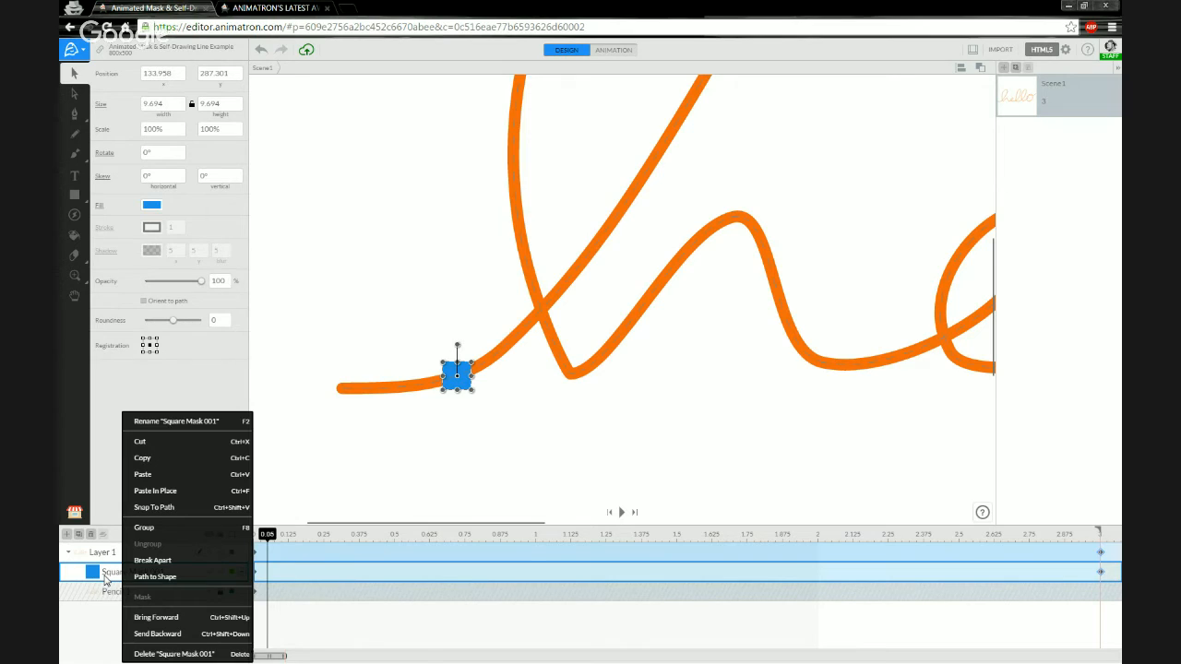
left_click(96, 583)
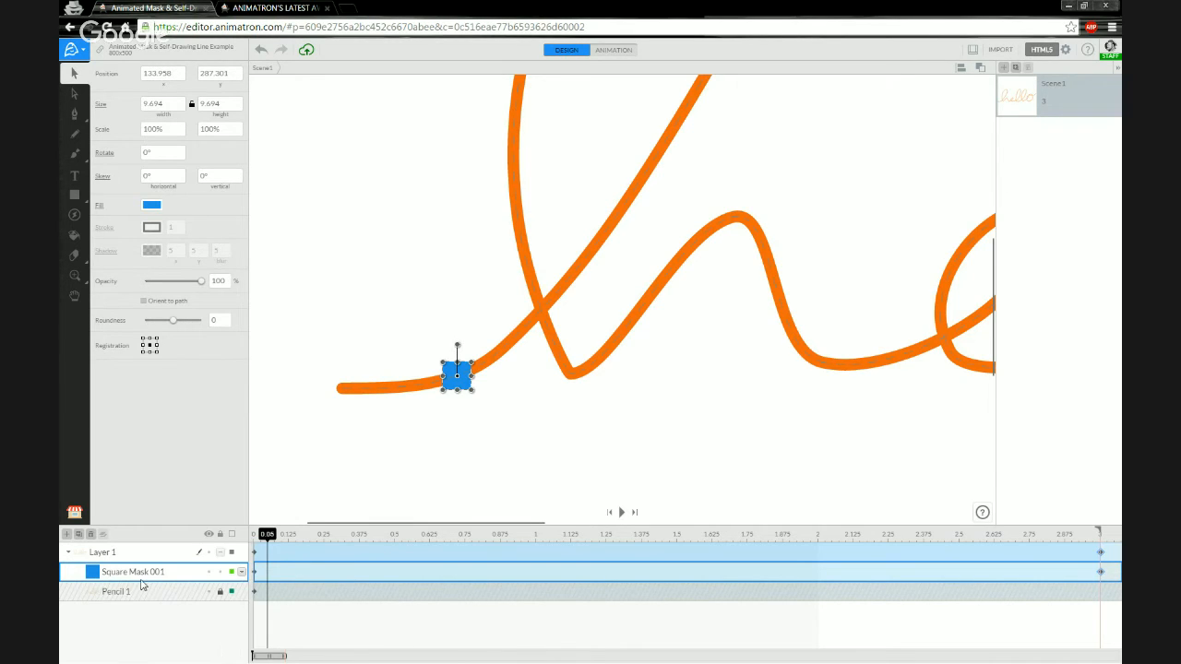
left_click(221, 594)
left_click(122, 554)
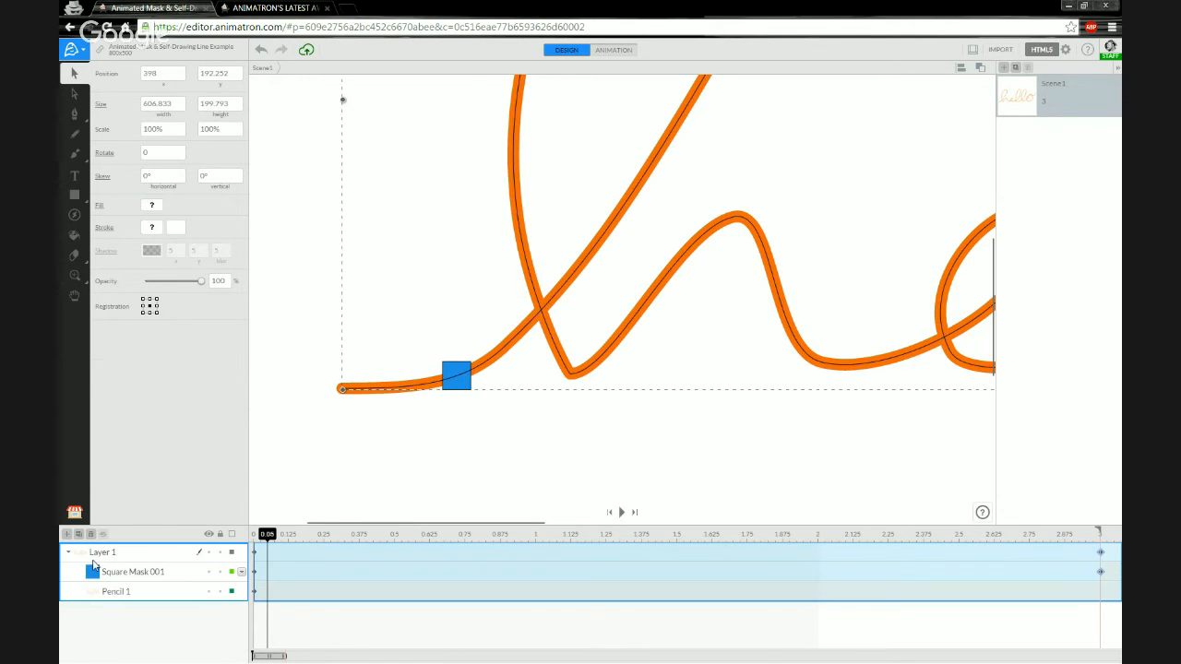
left_click(69, 552)
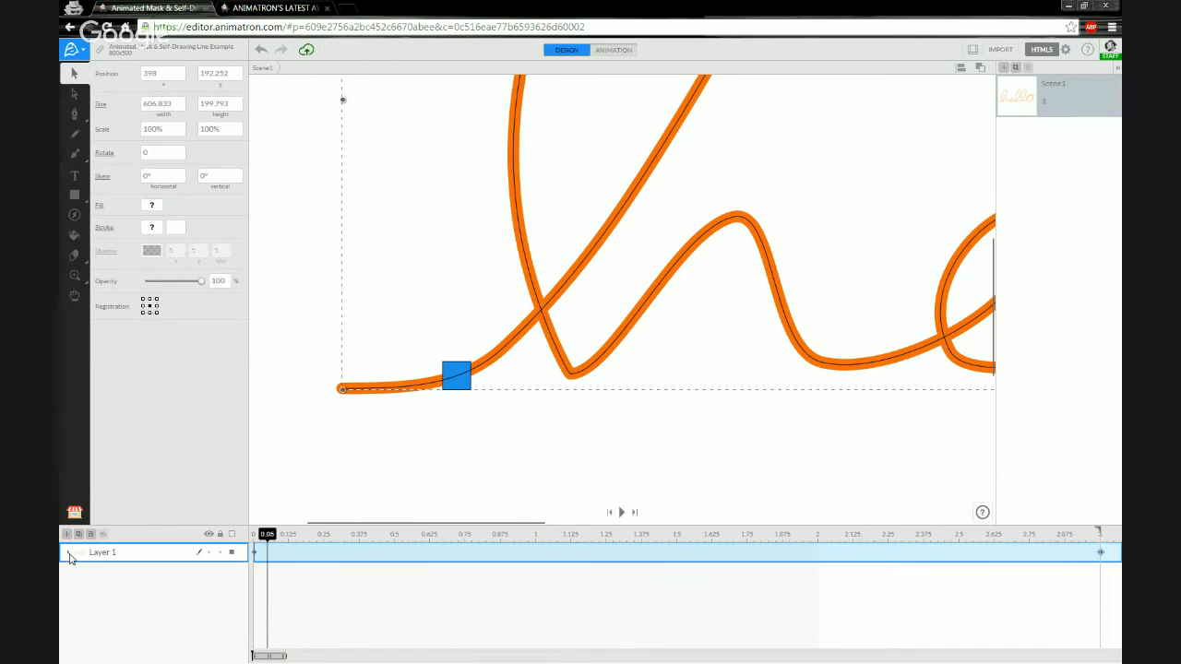
left_click(68, 553)
left_click(68, 553)
left_click(68, 553)
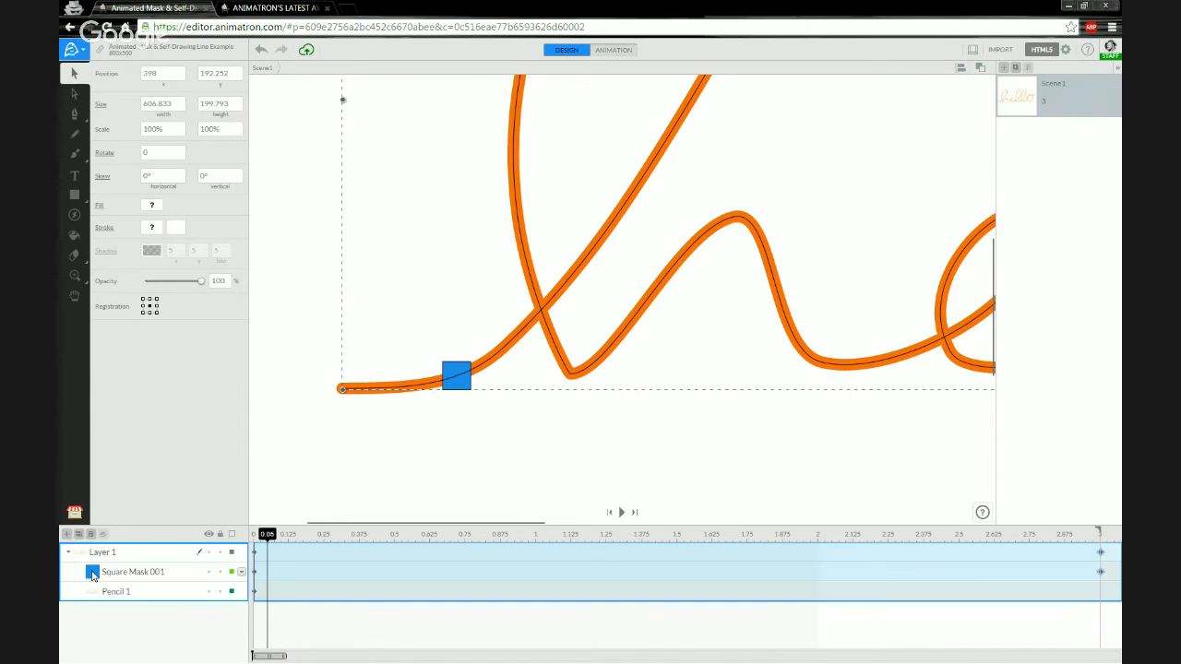
left_click(120, 576)
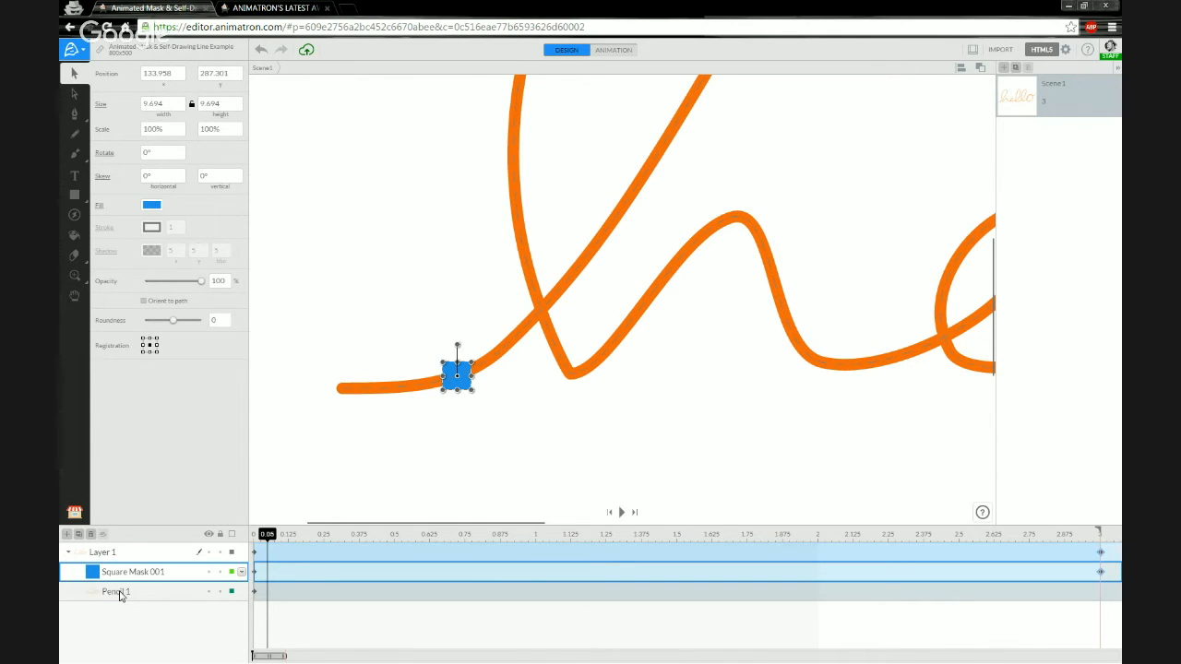
left_click(120, 596, "shift")
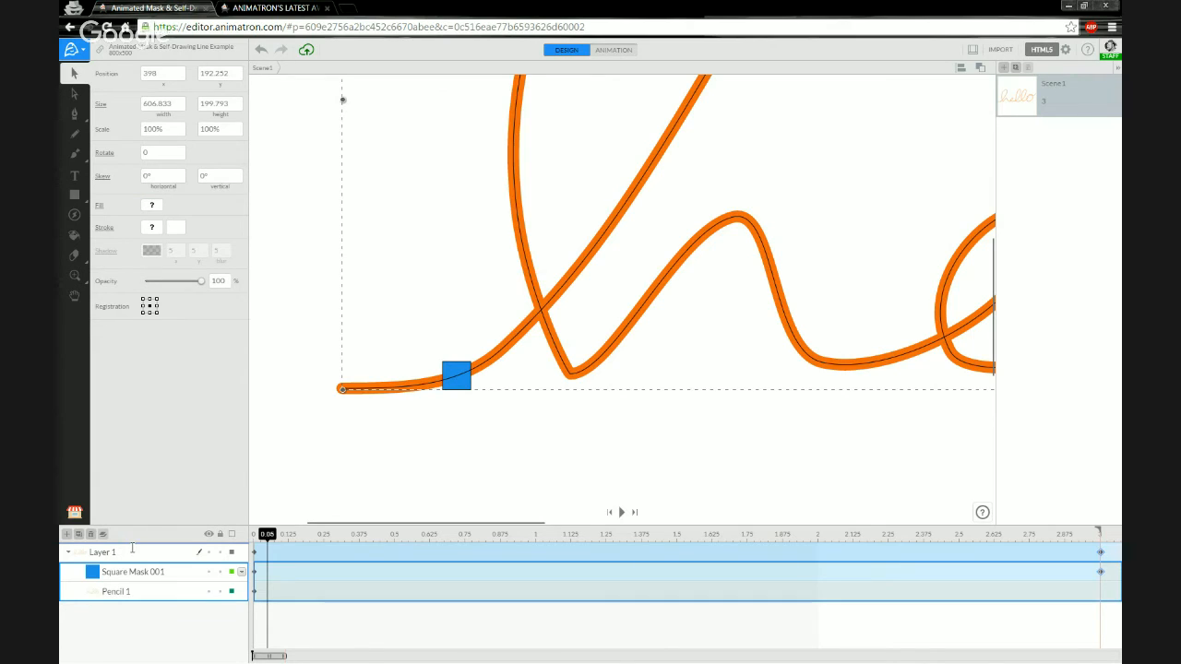
left_click_drag(132, 548, 127, 549)
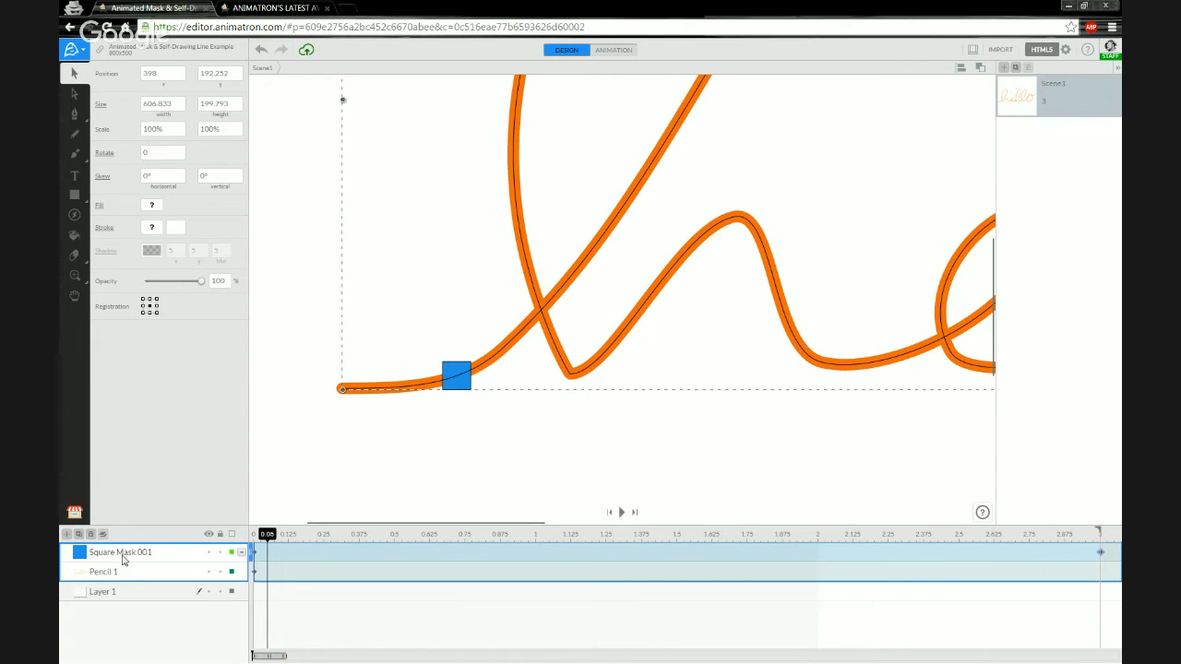
Nest Square Mask 001 and Pencil 1 back inside Layer 1.
left_click(125, 557)
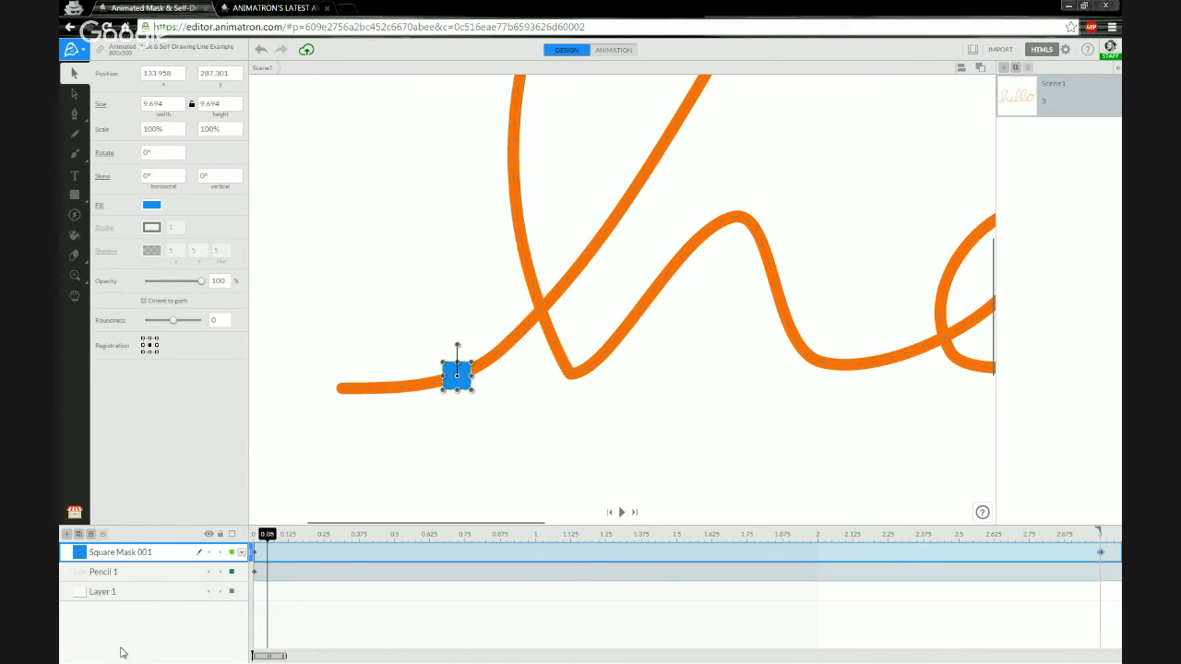
left_click(123, 590)
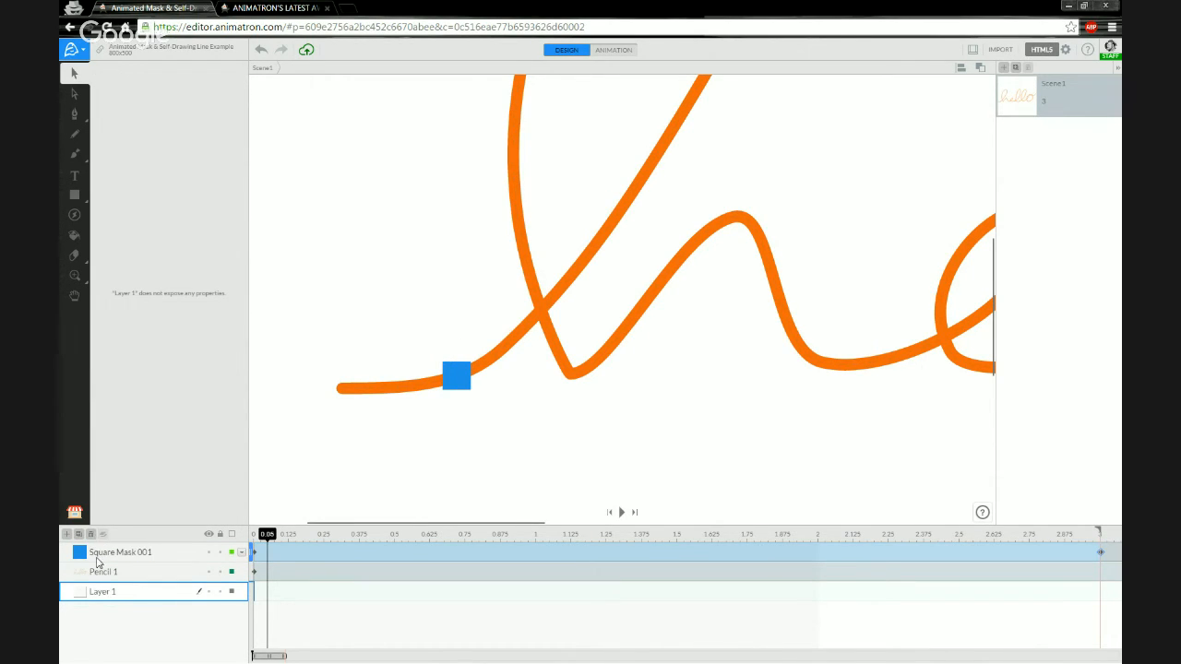
left_click(105, 558)
left_click(111, 574, "shift")
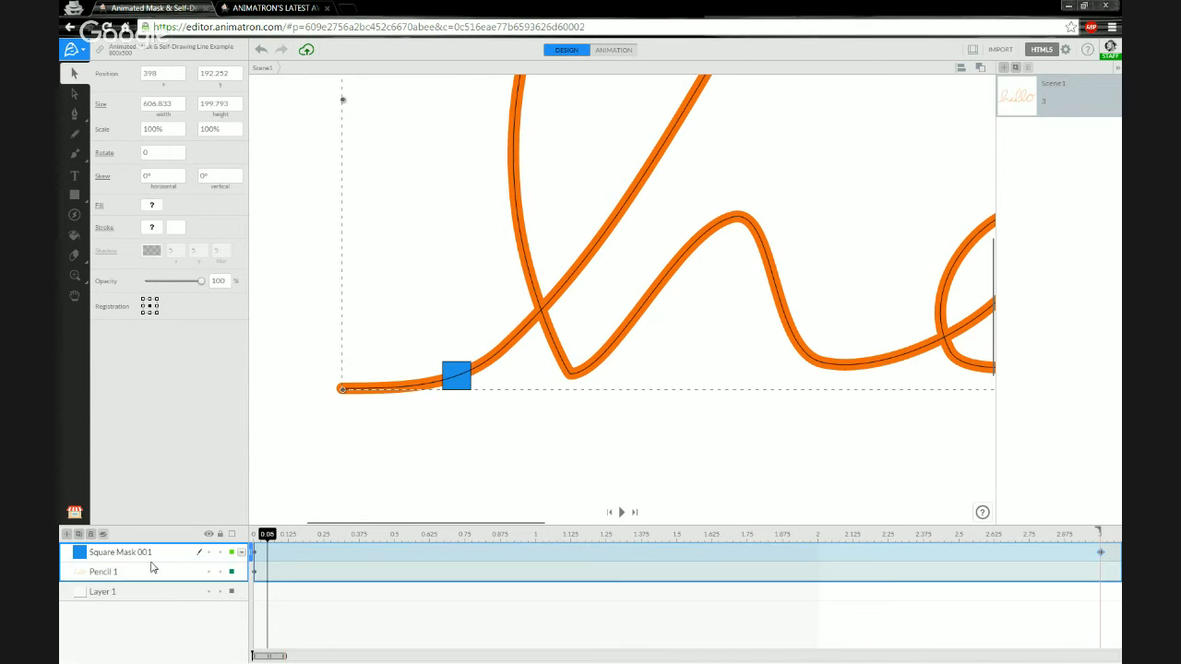
left_click_drag(121, 590, 121, 602)
Move both layers out of Layer 1 again and delete the empty Layer 1.
left_click(122, 575)
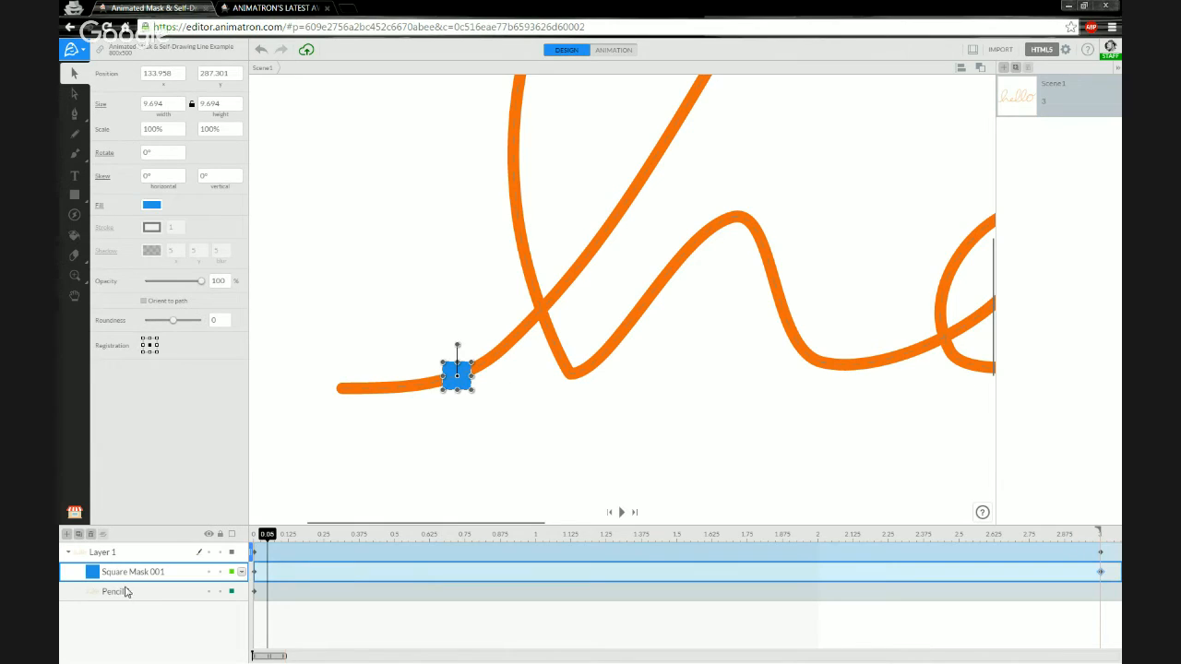
left_click(125, 593, "shift")
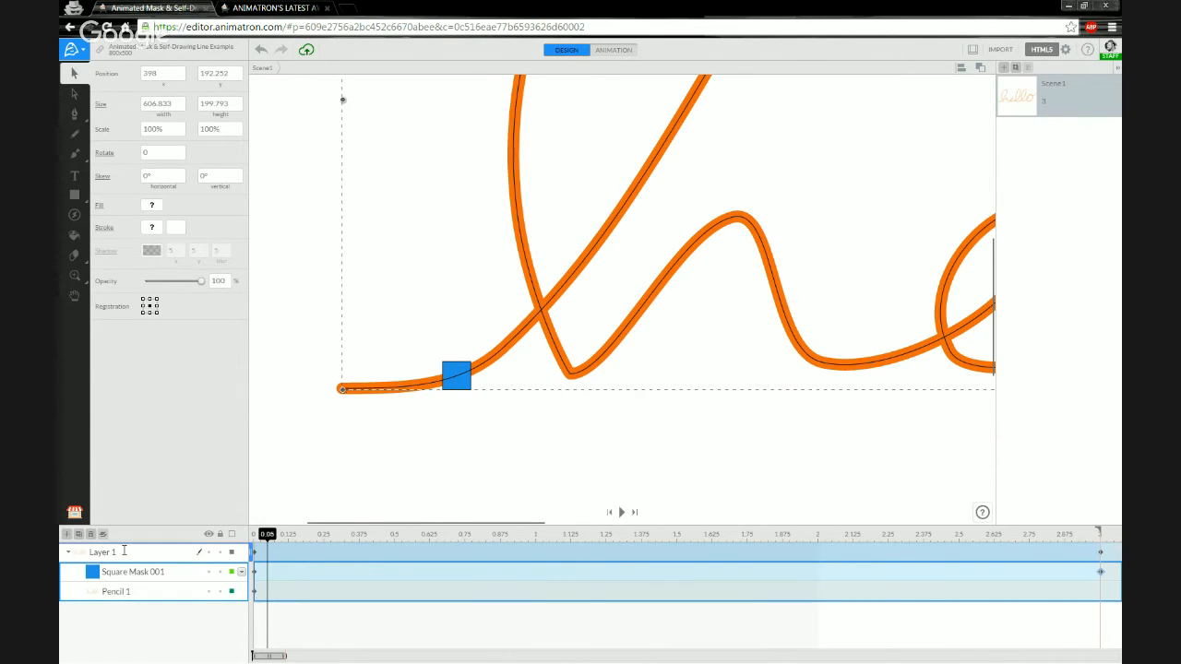
left_click_drag(124, 544, 124, 543)
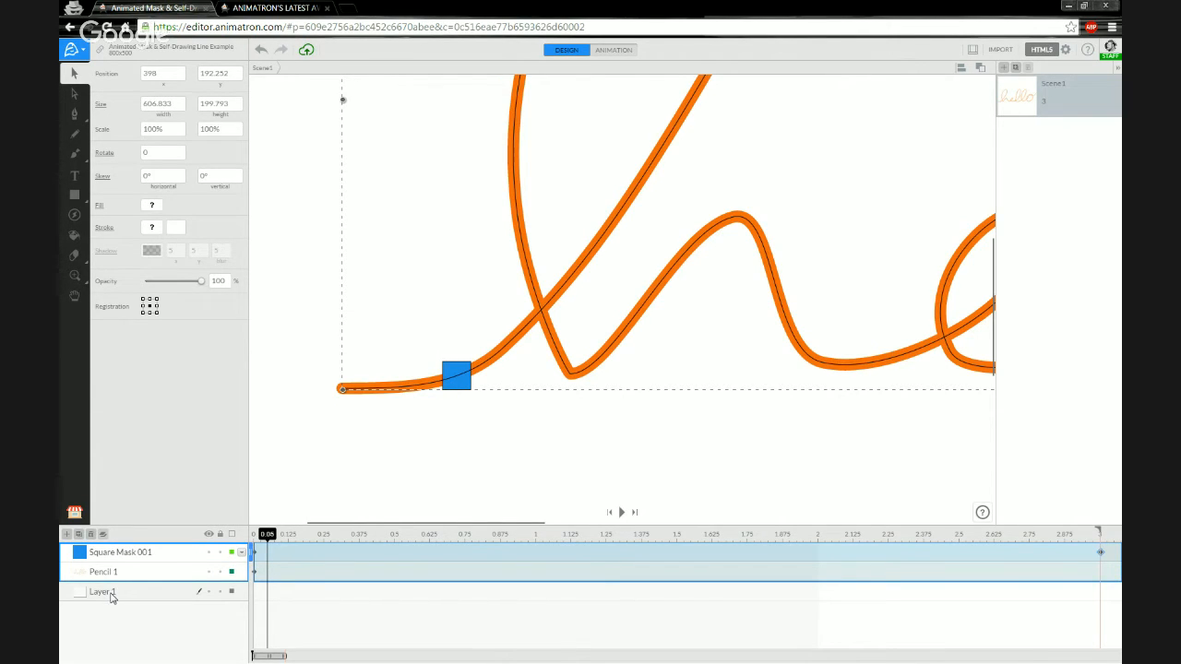
left_click(114, 595)
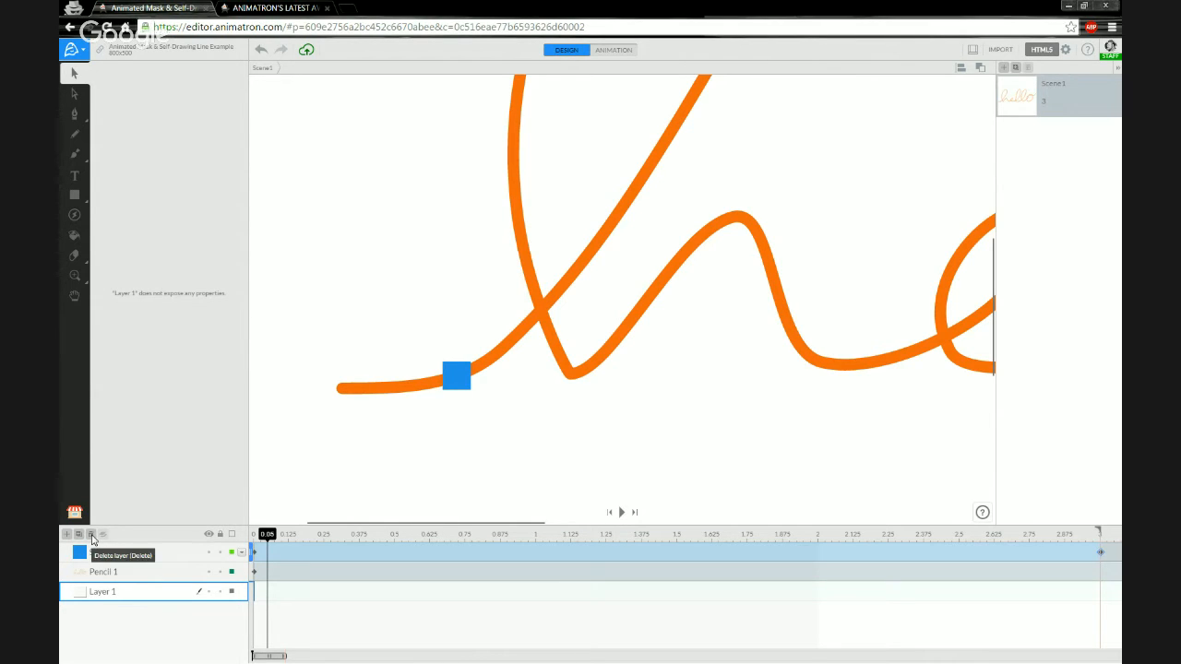
left_click(91, 537)
Scrub the timeline to preview Square Mask 001 travelling along the stroke.
left_click_drag(268, 543, 256, 540)
left_click(146, 554)
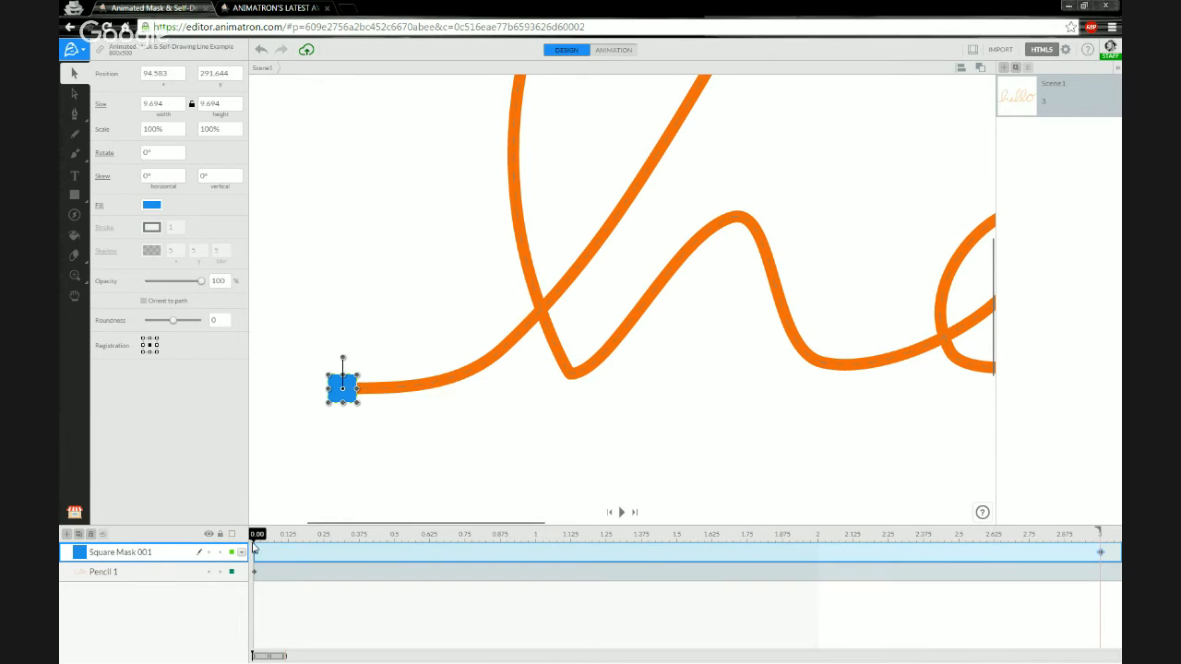
left_click_drag(257, 542, 284, 538)
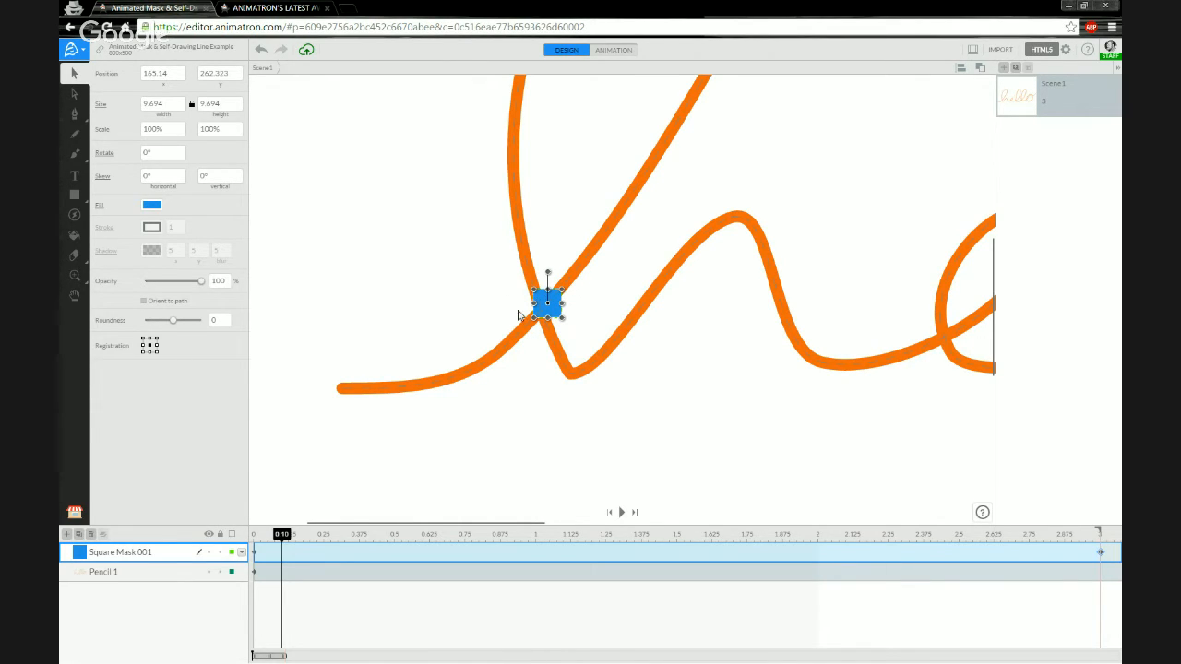
Make Square Mask 001 a mask over Pencil 1 and scrub to watch it reveal the stroke.
right_click(153, 551)
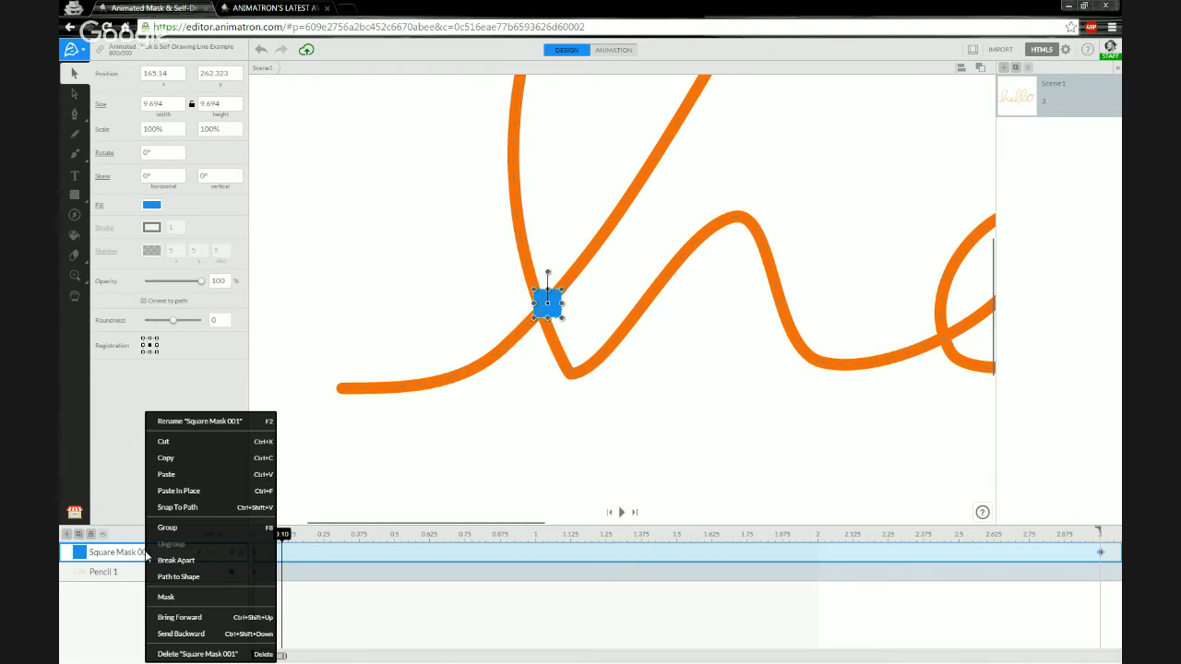
left_click(172, 600)
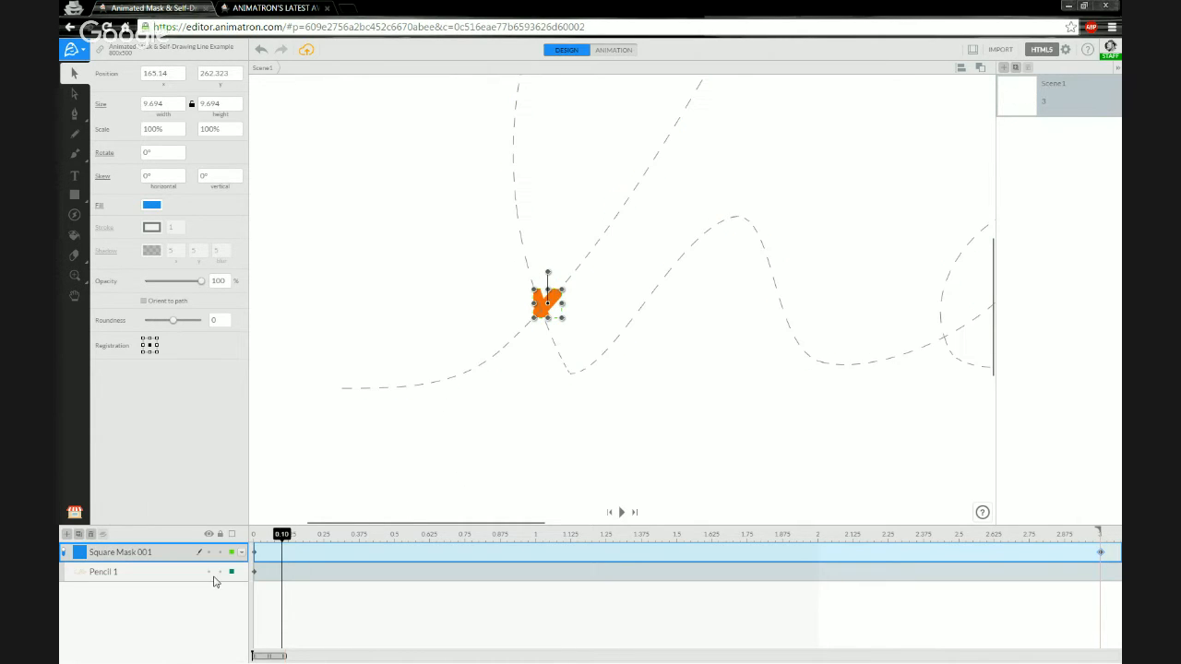
left_click(424, 287)
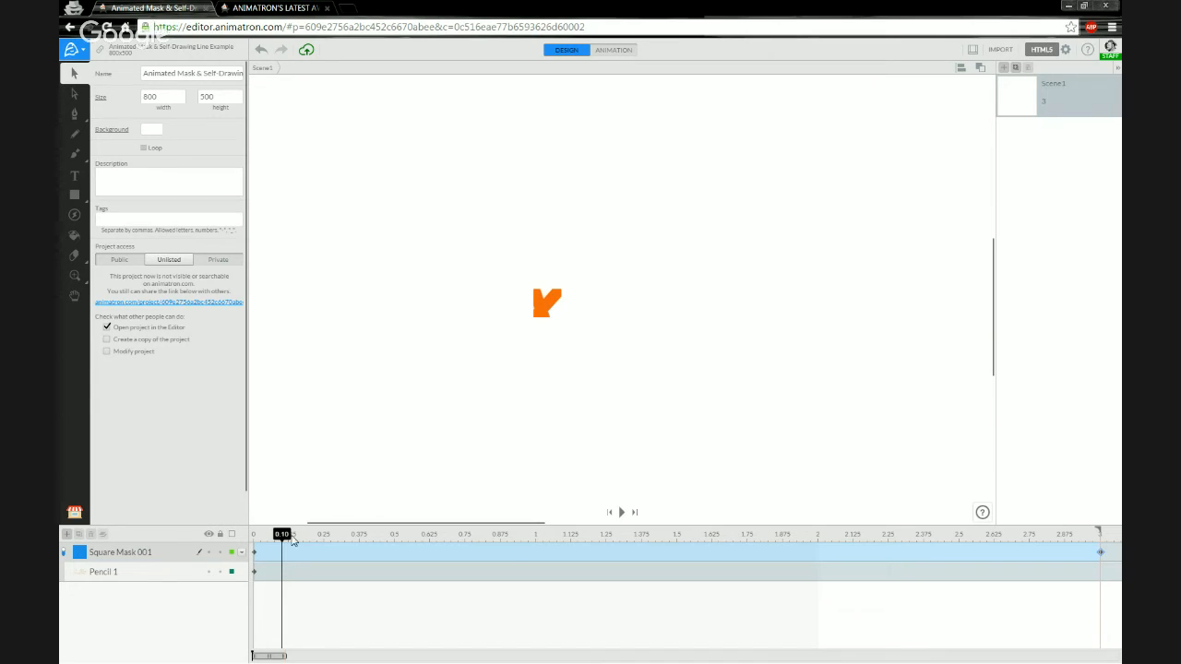
mouse_move(292, 540)
left_mouse_down()
mouse_move(254, 540)
mouse_move(415, 536)
mouse_move(429, 524)
left_mouse_up()
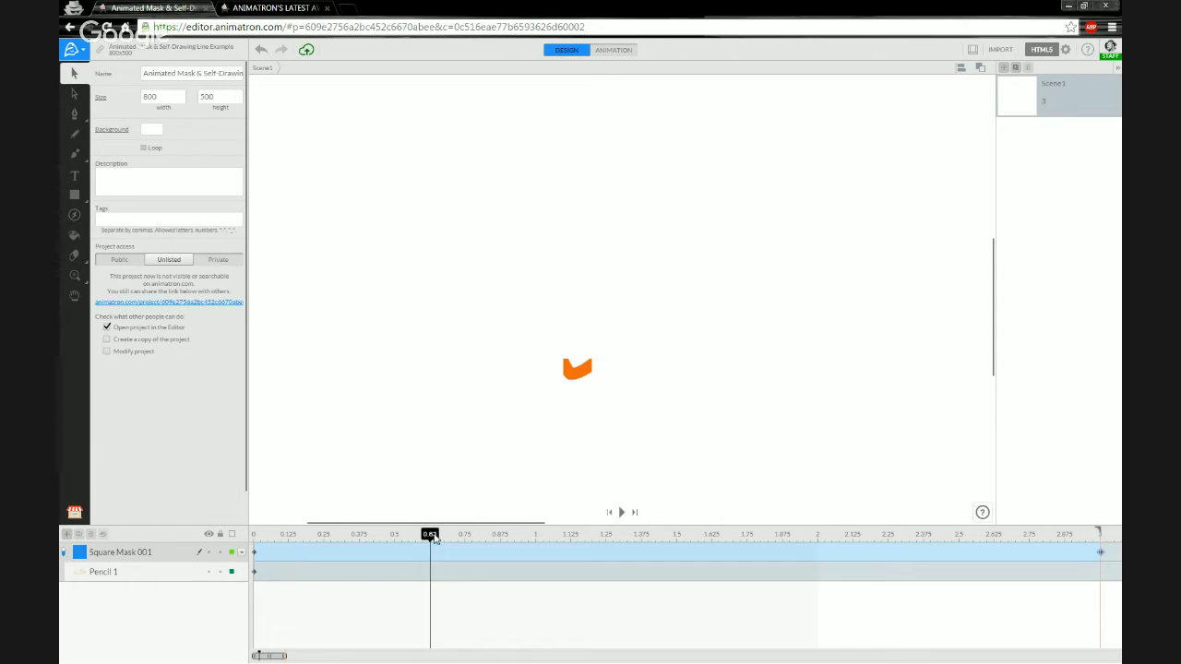
mouse_move(434, 538)
left_mouse_down()
mouse_move(466, 539)
mouse_move(254, 543)
left_mouse_up()
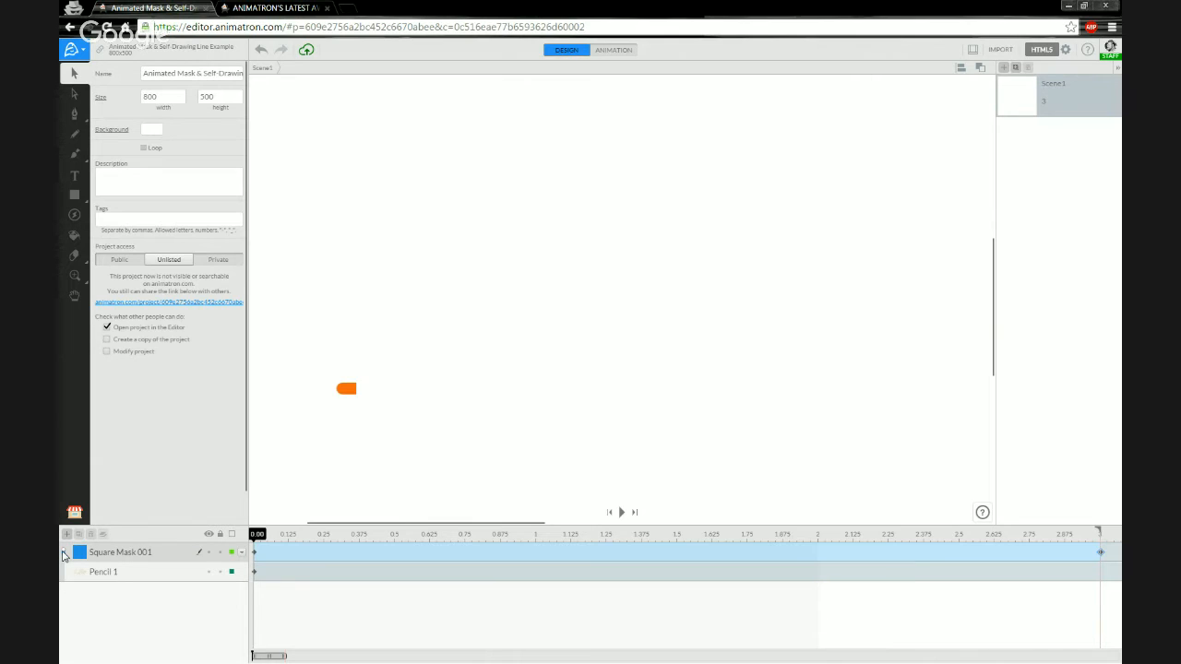
Rotate the mask square to 89° so it follows the stroke direction.
left_click(65, 555)
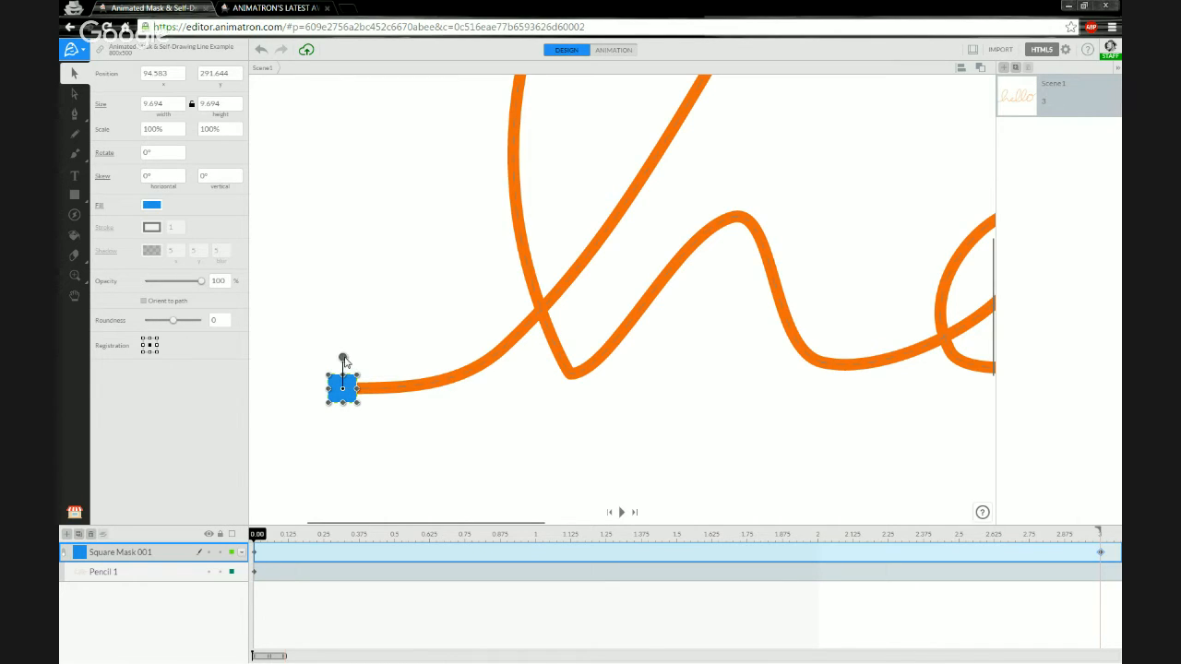
left_click_drag(342, 359, 377, 389)
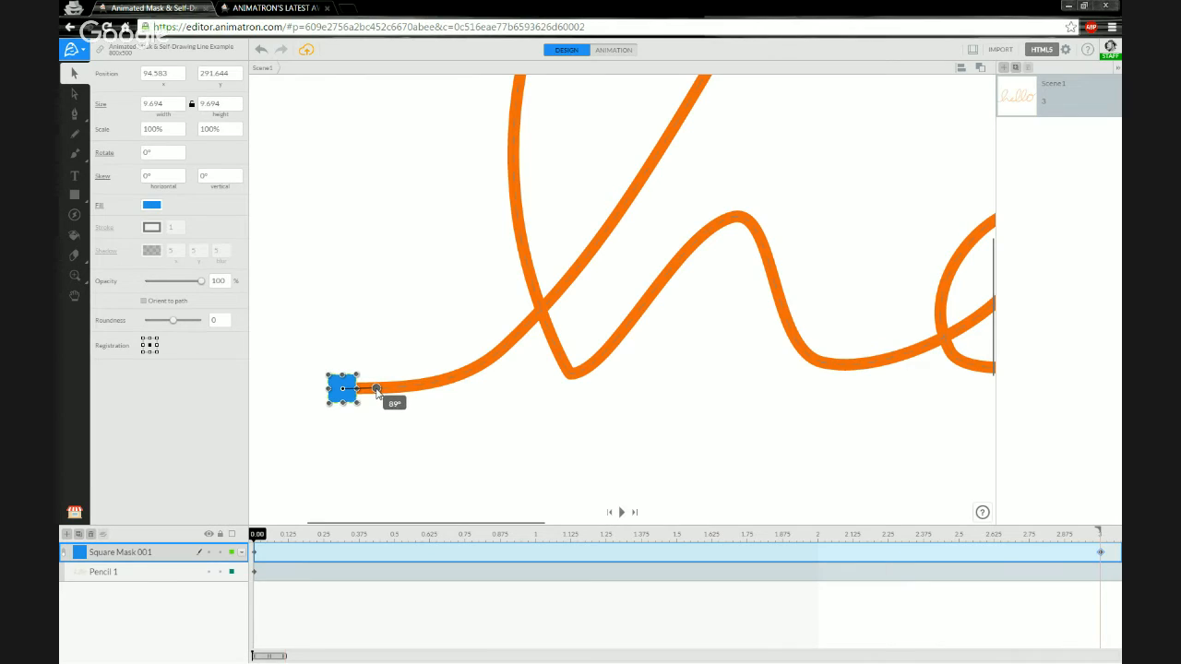
left_click_drag(377, 391, 375, 391)
Re-enable masking and scrub the timeline so only the stroke's start shows beneath the square.
left_click_drag(258, 537, 276, 545)
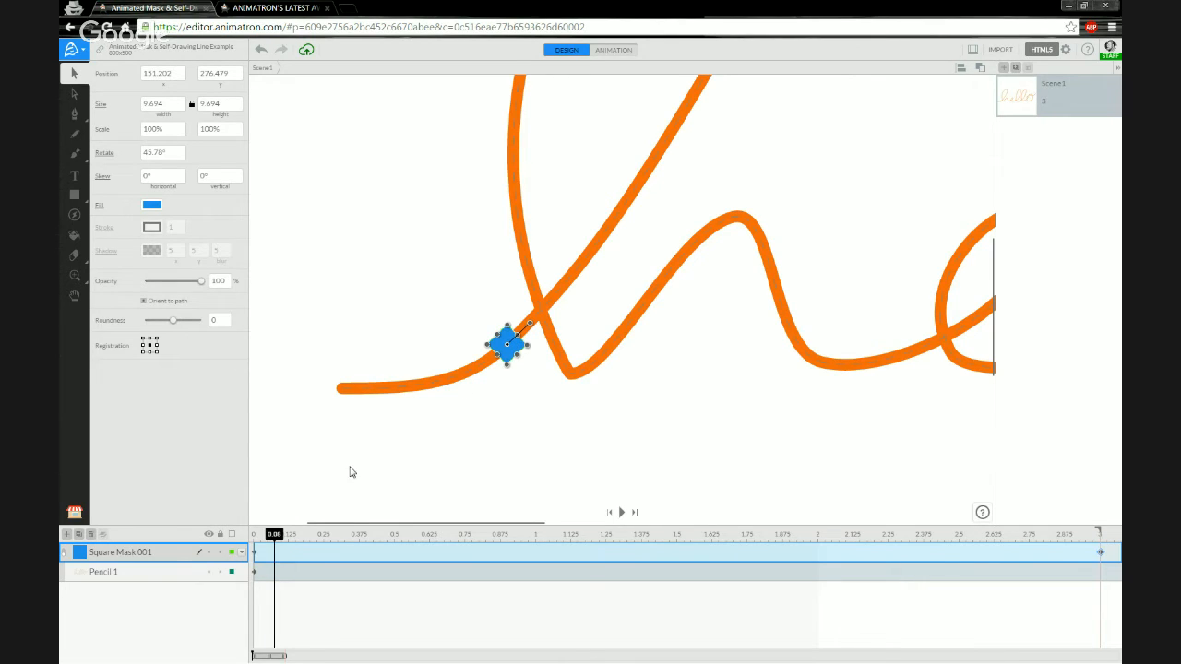
left_click_drag(277, 538, 409, 543)
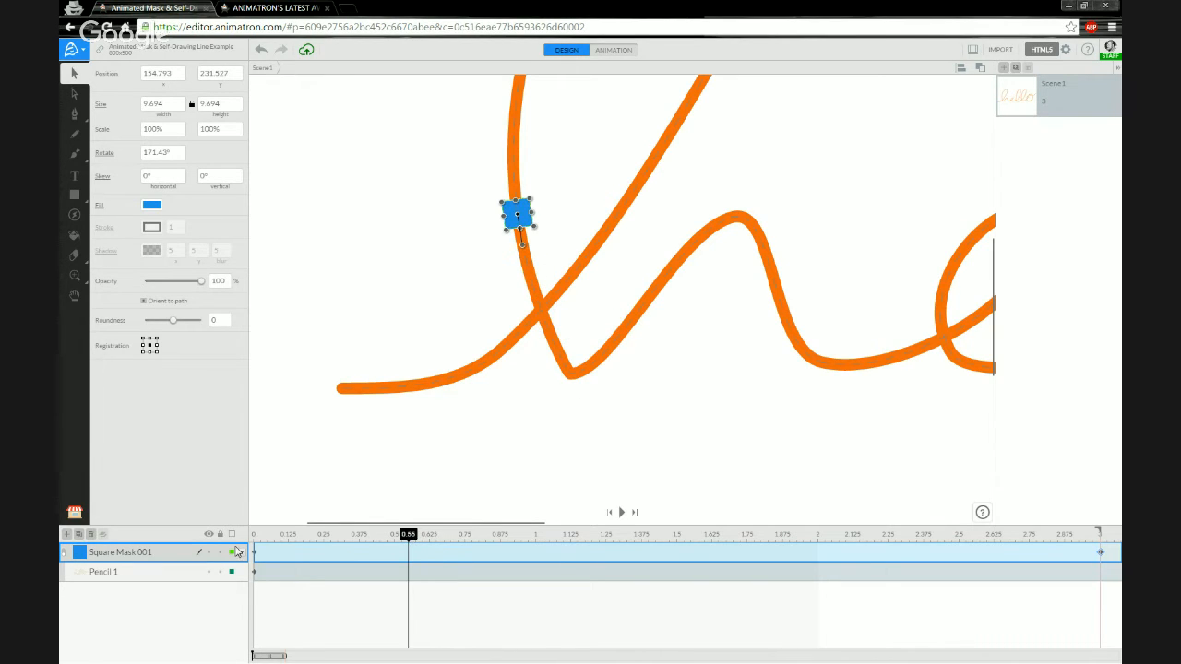
left_click(63, 554)
left_click_drag(282, 539, 256, 558)
left_click(361, 456)
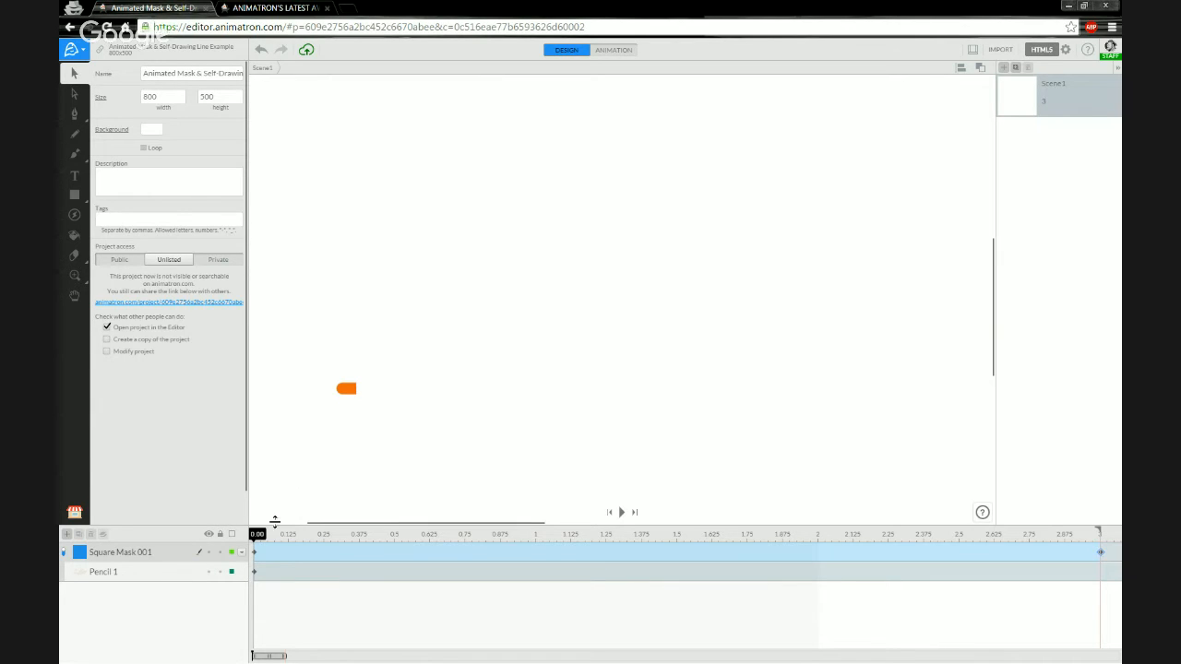
left_click(137, 560)
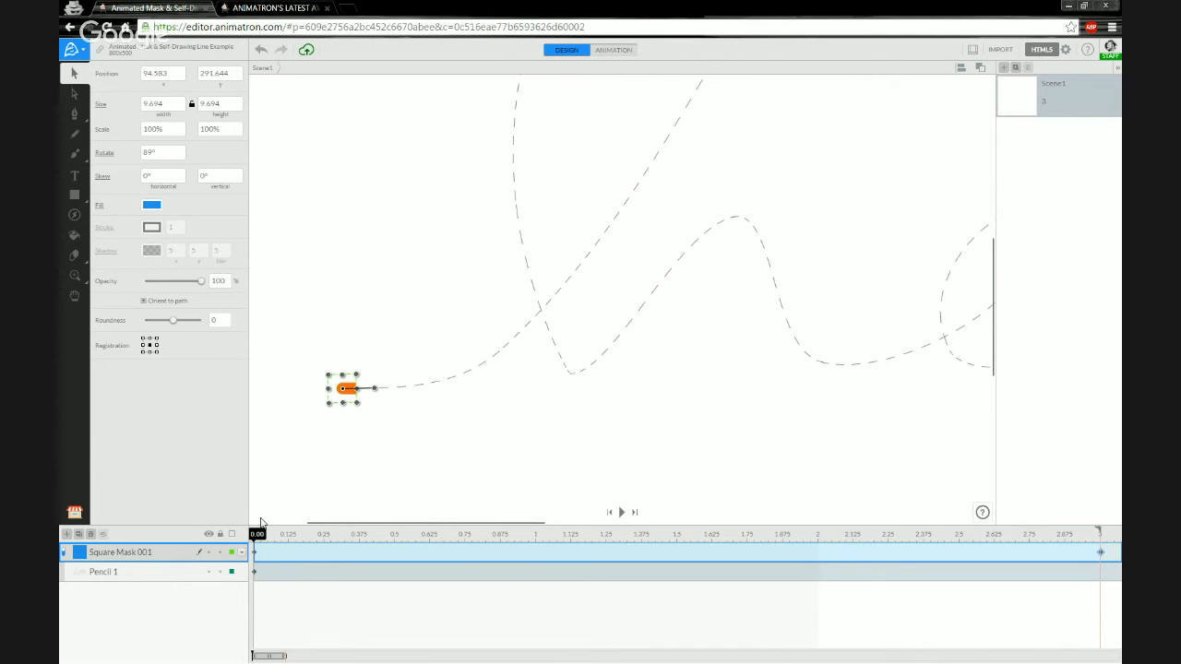
Group the Pencil 1 and Square Mask 001 layers into Group 1 with Ctrl+G.
left_click(152, 572)
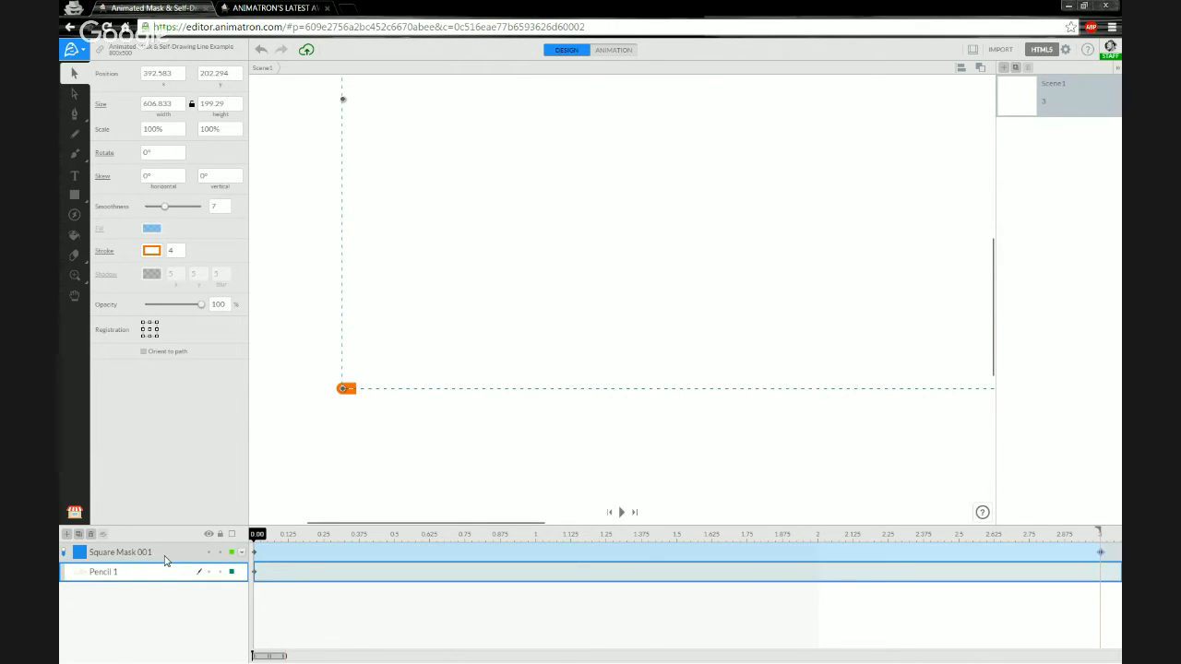
left_click(165, 559, "shift")
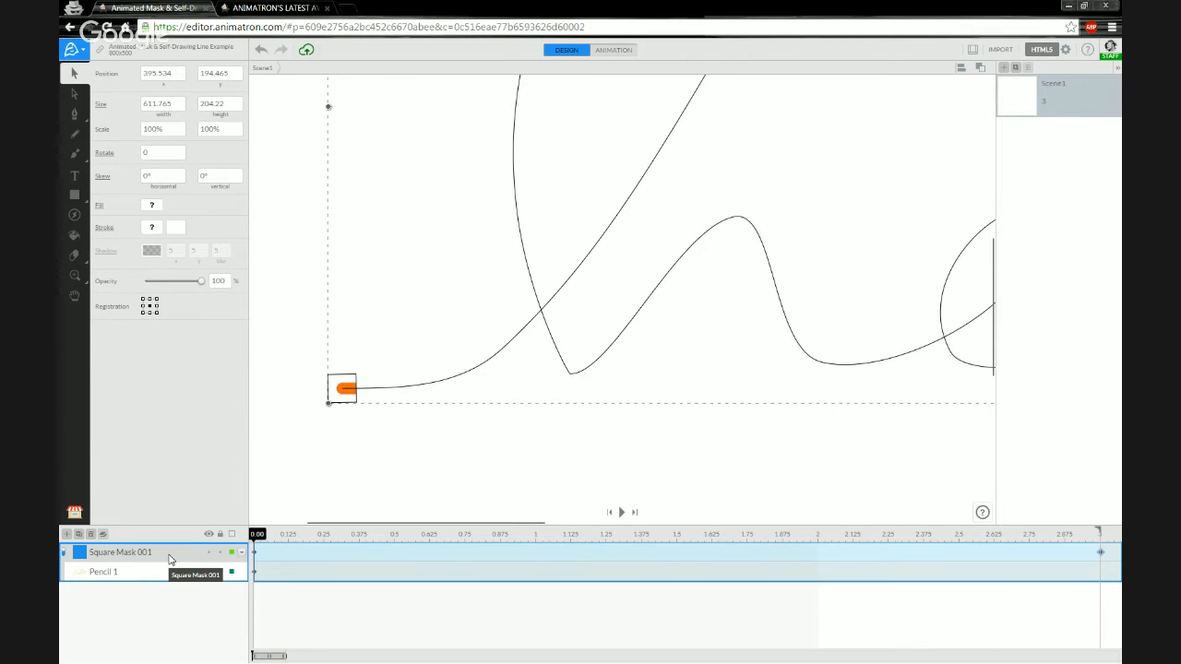
key("ctrl+g")
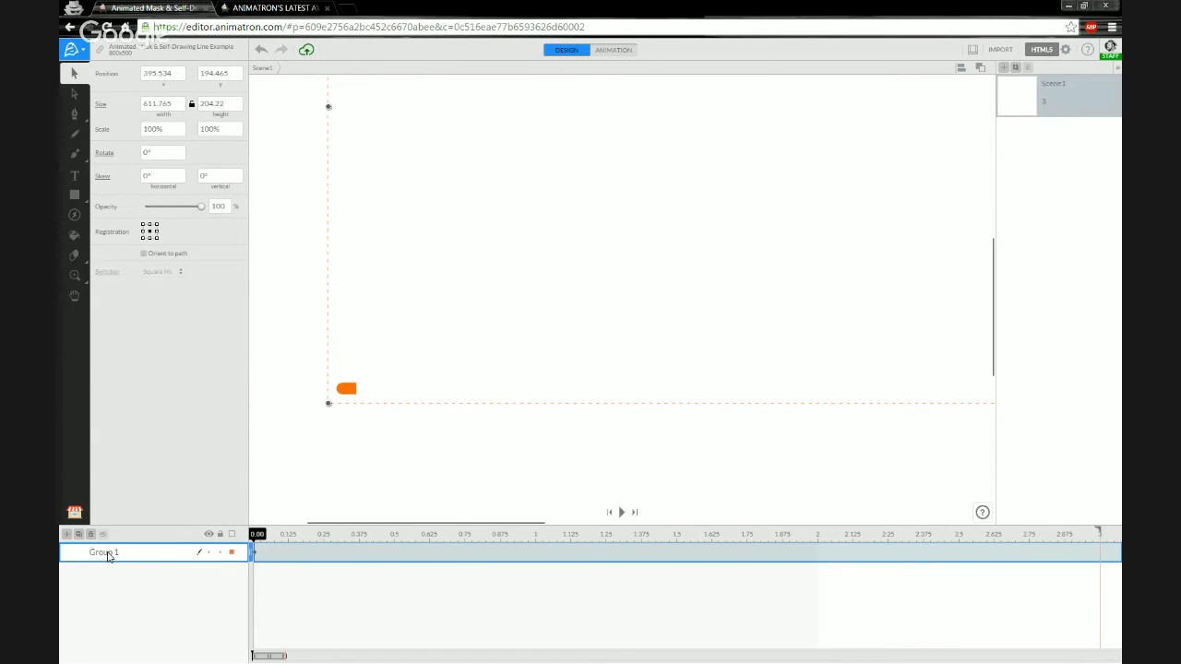
Rename the Group 1 layer to 'Original Animated Mask'.
double_click(107, 554)
type("Original Animated Mask")
key("Return")
Toggle the group's visibility off and on, then scrub to preview its animation.
left_click(208, 552)
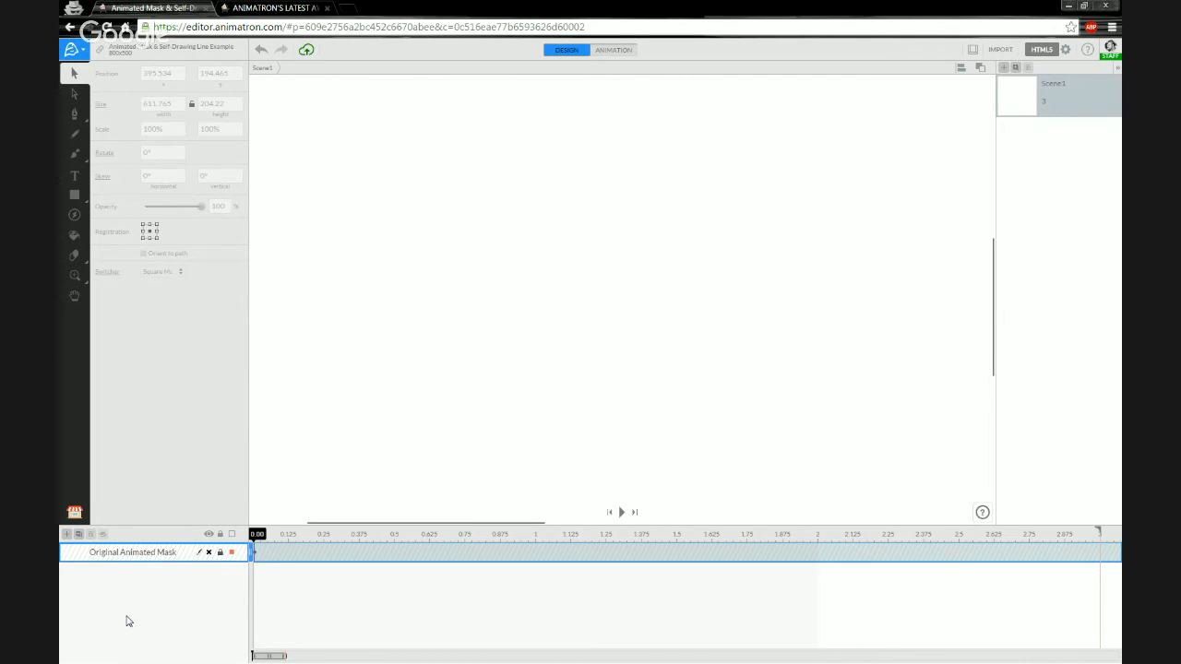
left_click(208, 552)
mouse_move(258, 534)
left_mouse_down()
mouse_move(502, 522)
mouse_move(257, 535)
left_mouse_up()
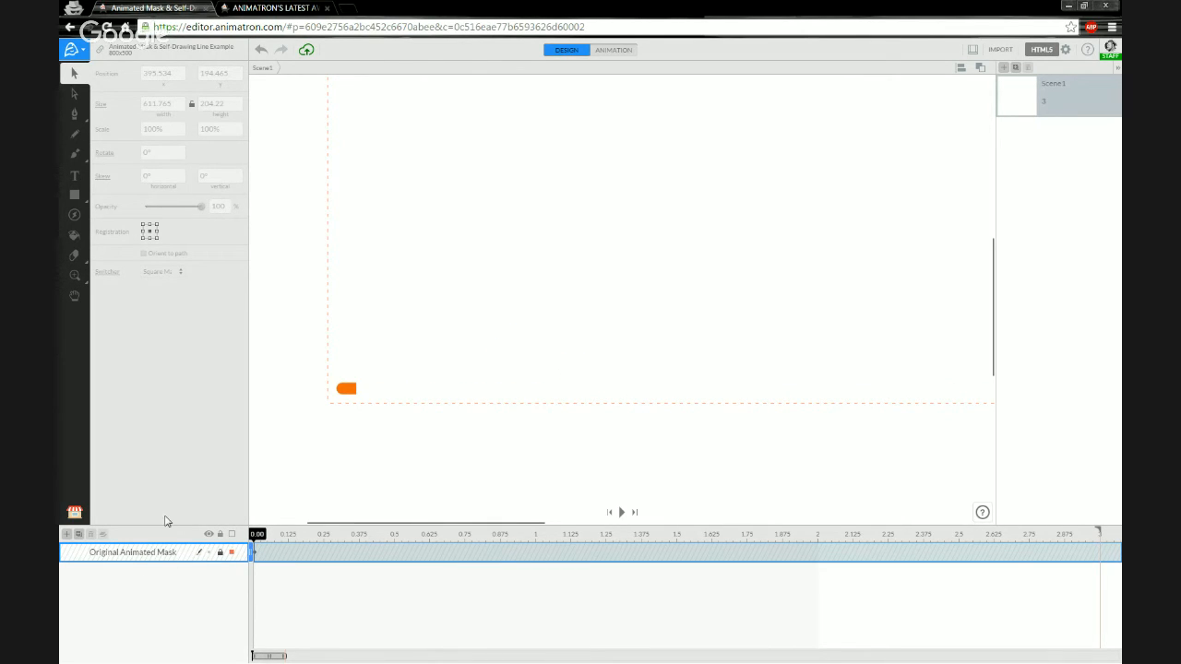
Show the empty Project Library and unlock the Original Animated Mask layer.
left_click(75, 513)
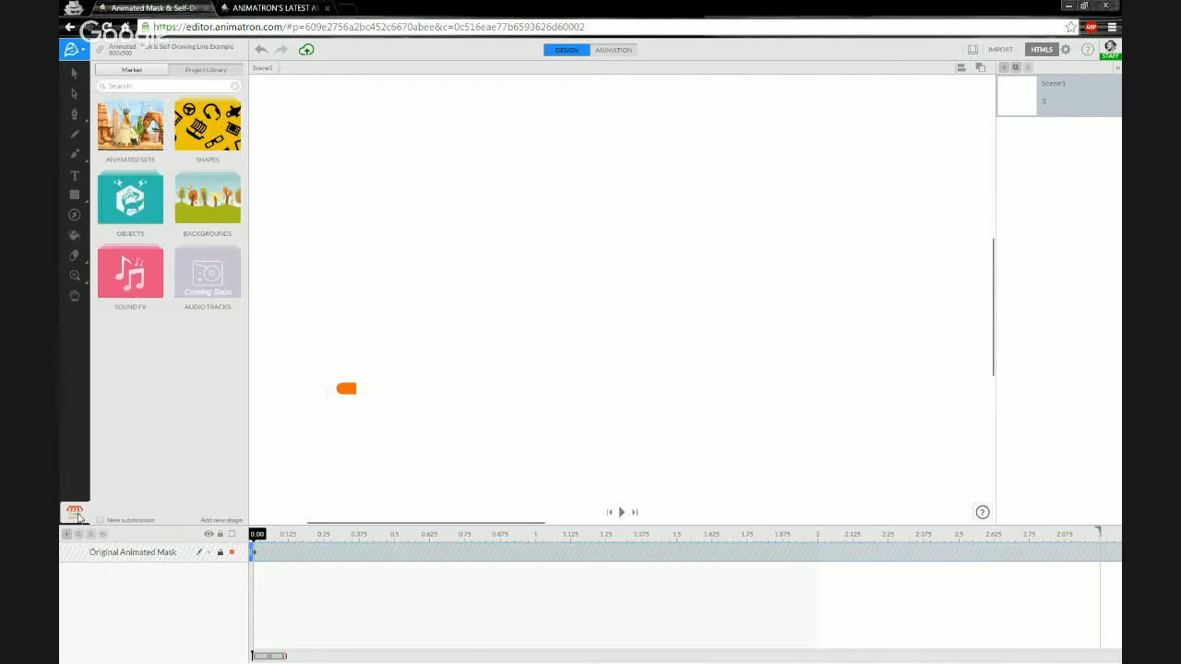
left_click(178, 75)
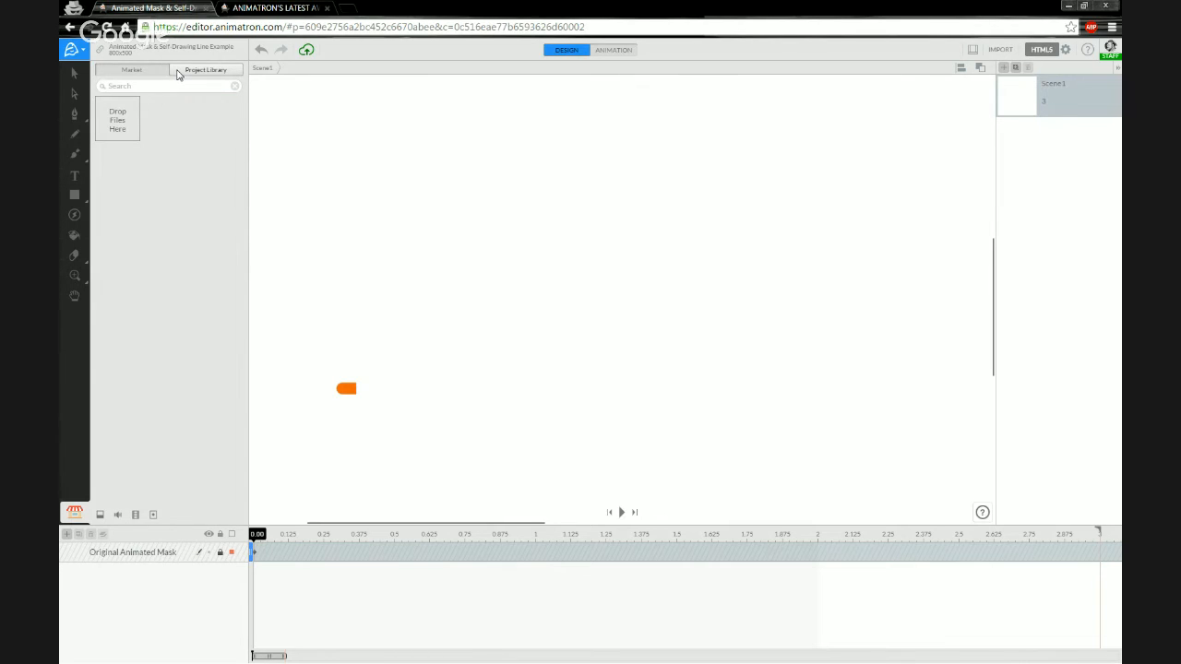
left_click(121, 554)
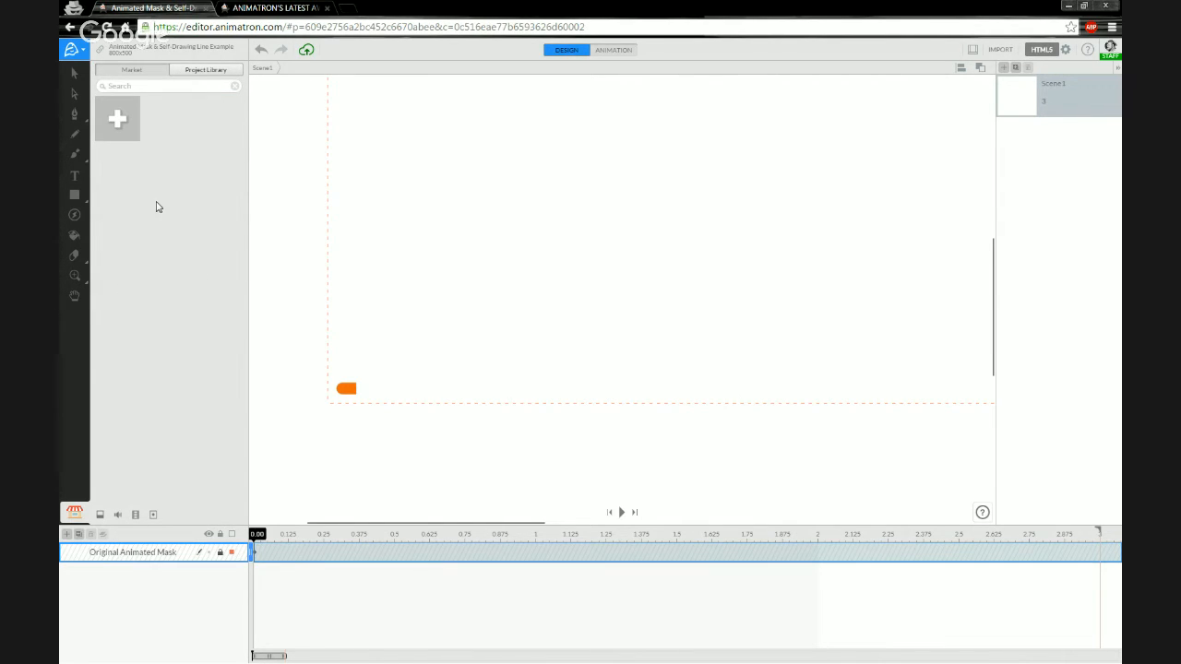
mouse_move(258, 538)
left_mouse_down()
mouse_move(281, 535)
mouse_move(256, 535)
left_mouse_up()
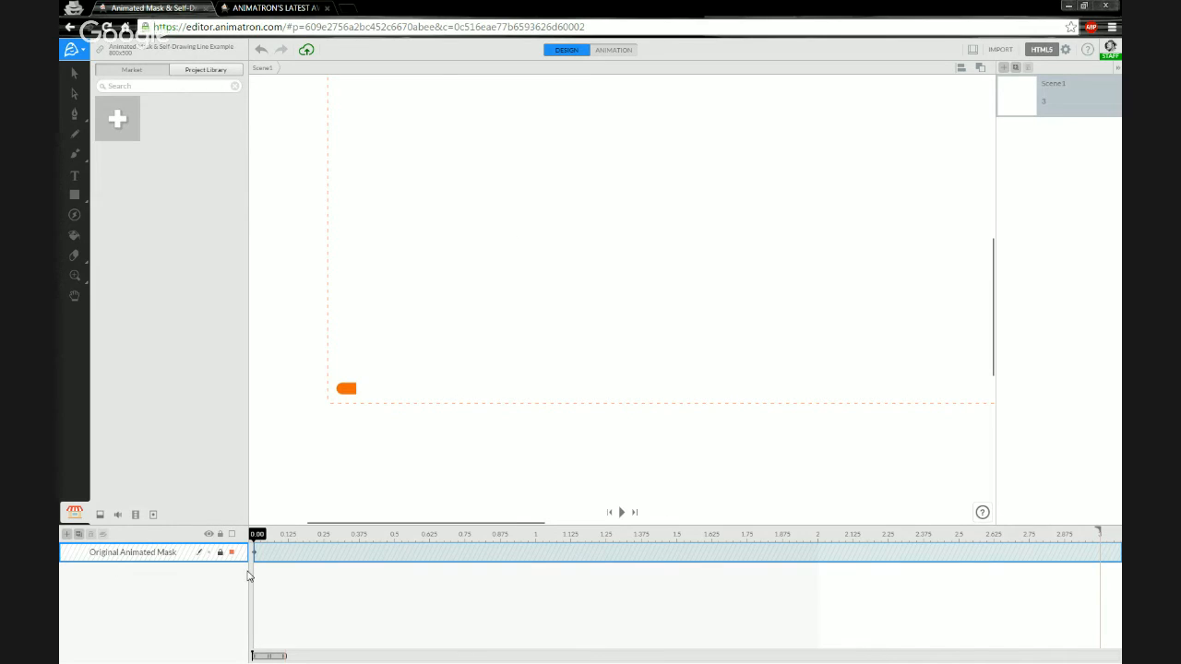
left_click(219, 552)
Enter the Original Animated Mask symbol, return to Scene1, and lock the Original Animated Mask layer.
left_click(80, 551)
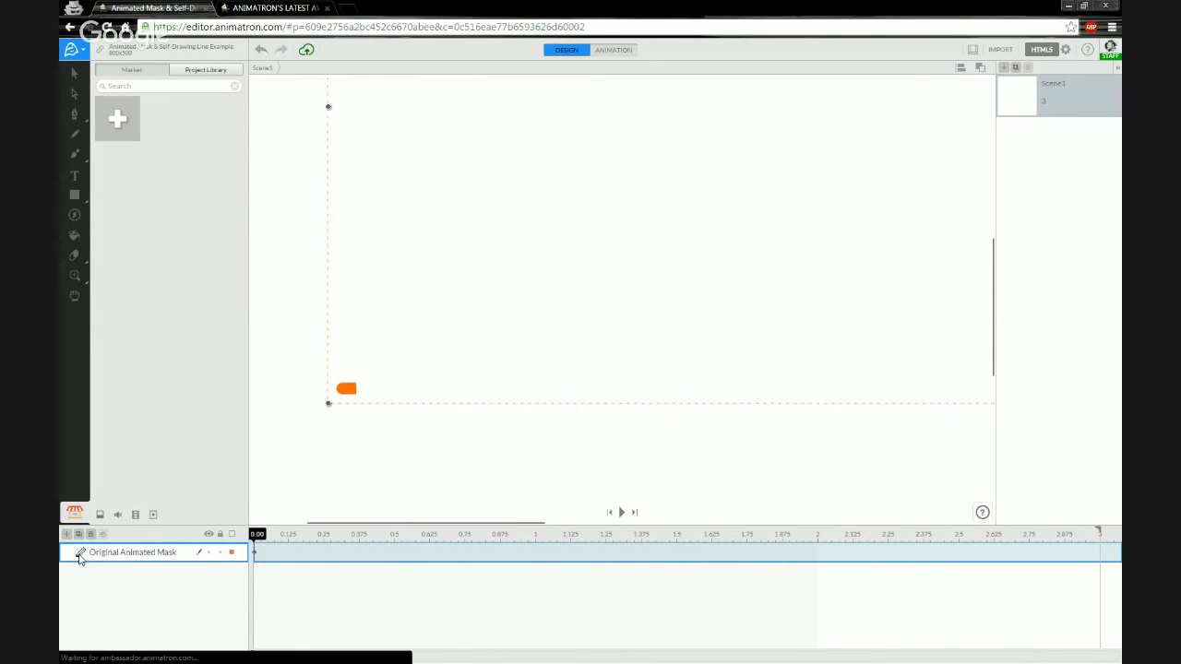
left_click(264, 70)
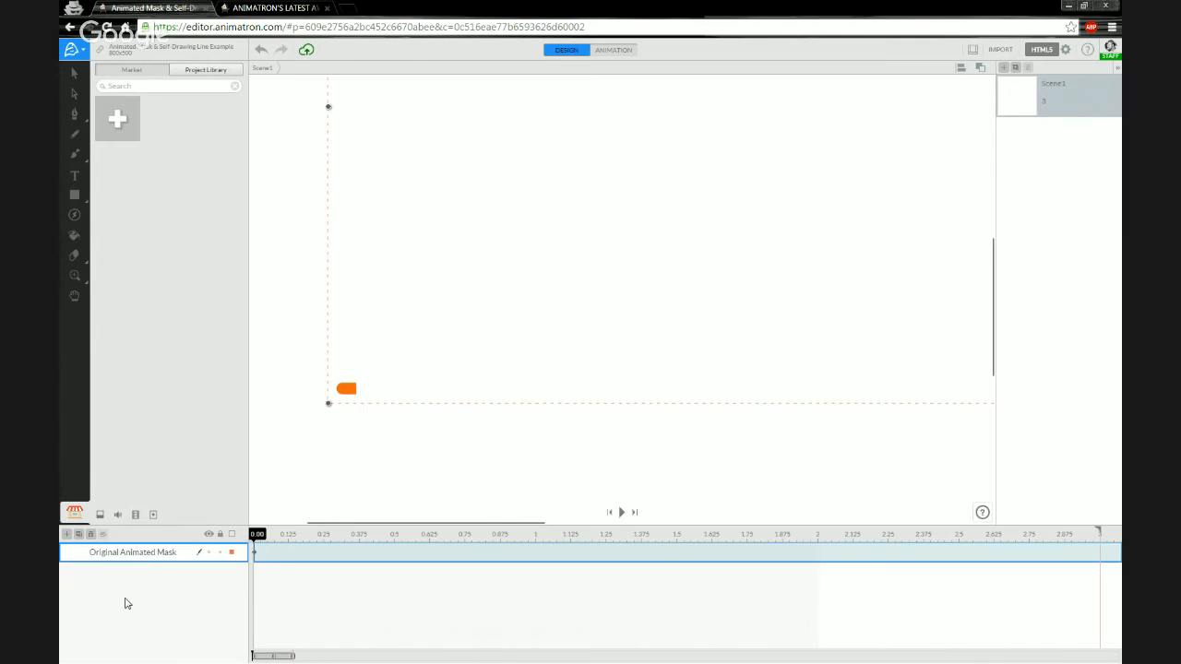
left_click(80, 554)
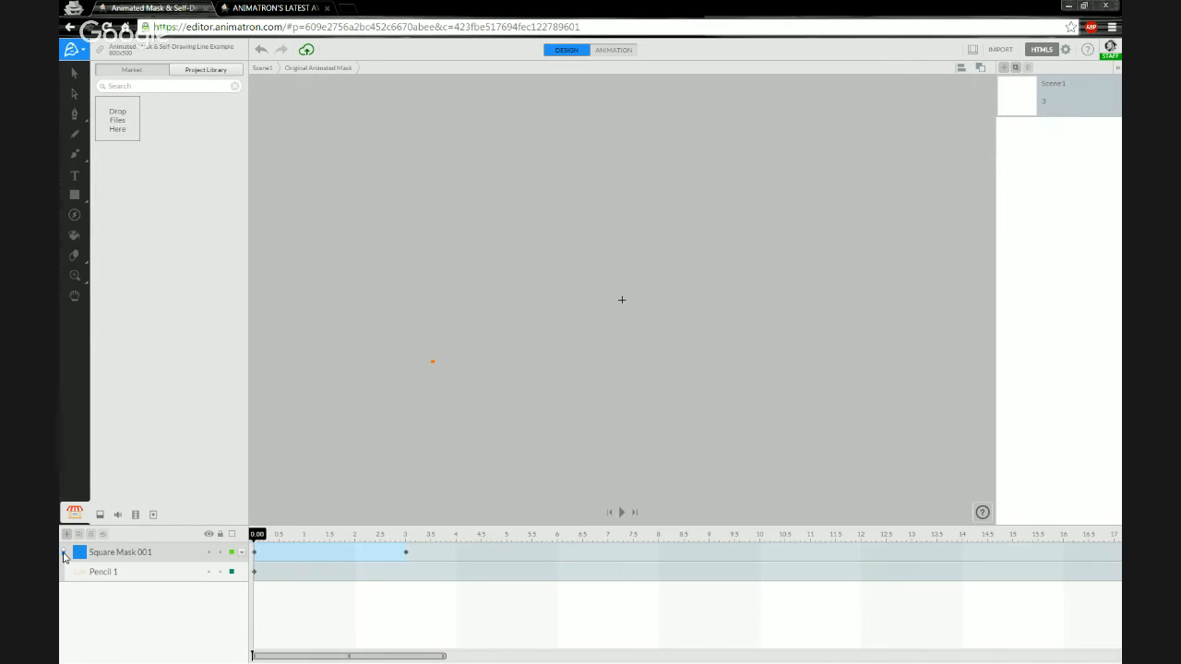
left_click(64, 554)
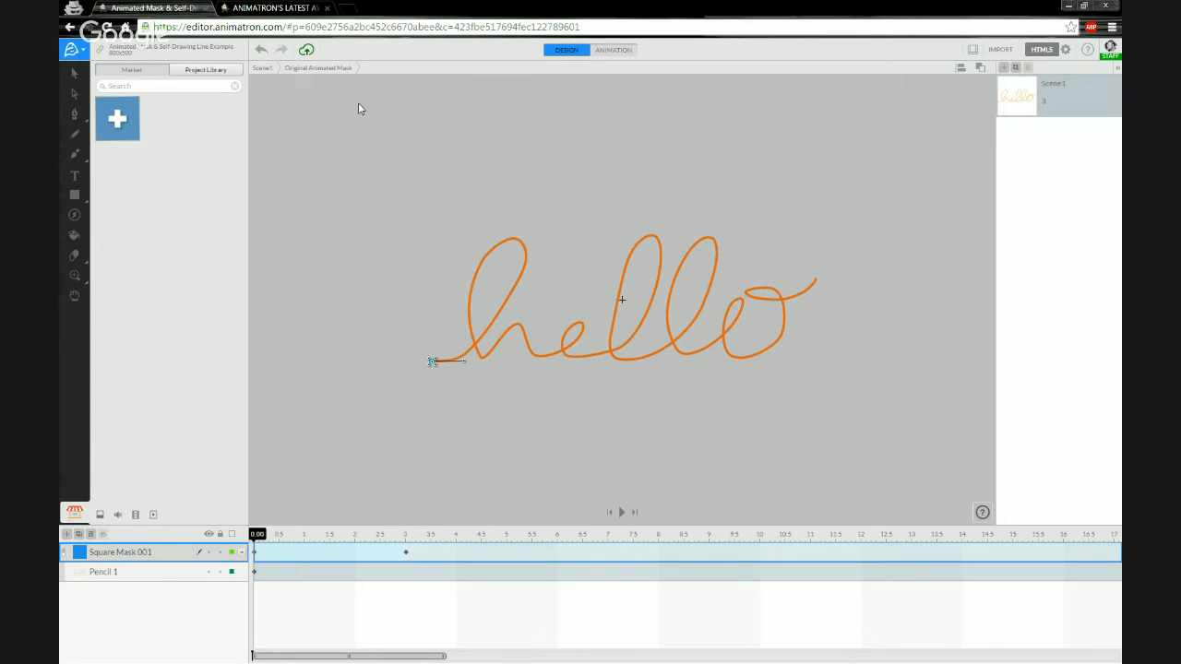
left_click(265, 70)
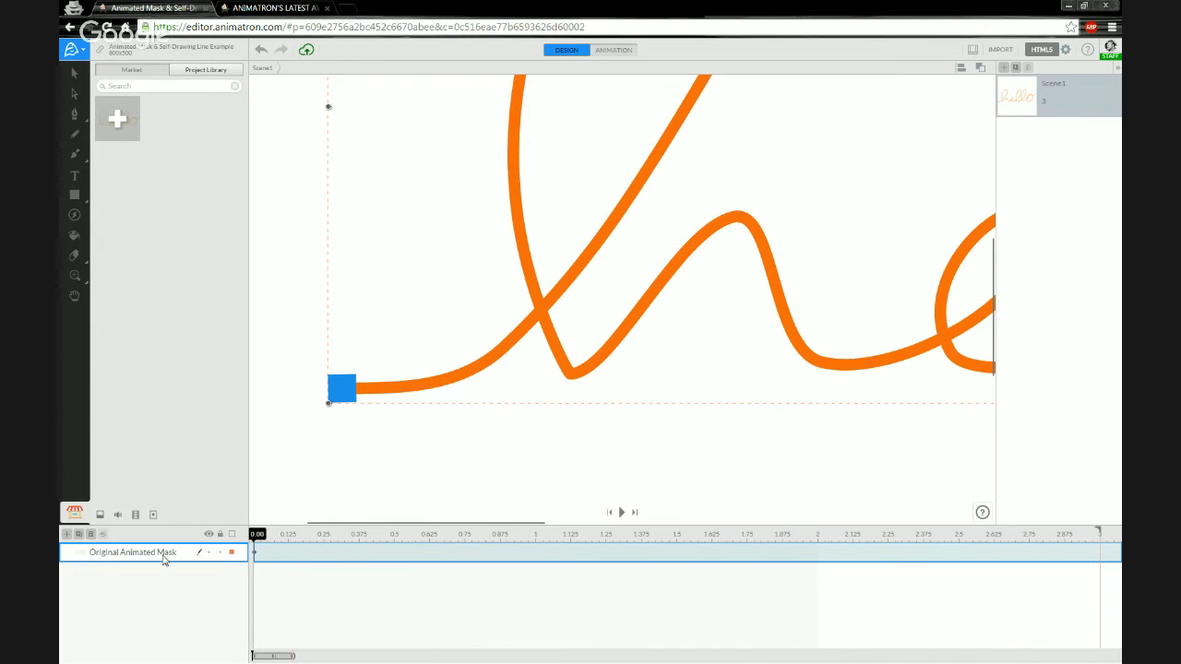
left_click(220, 554)
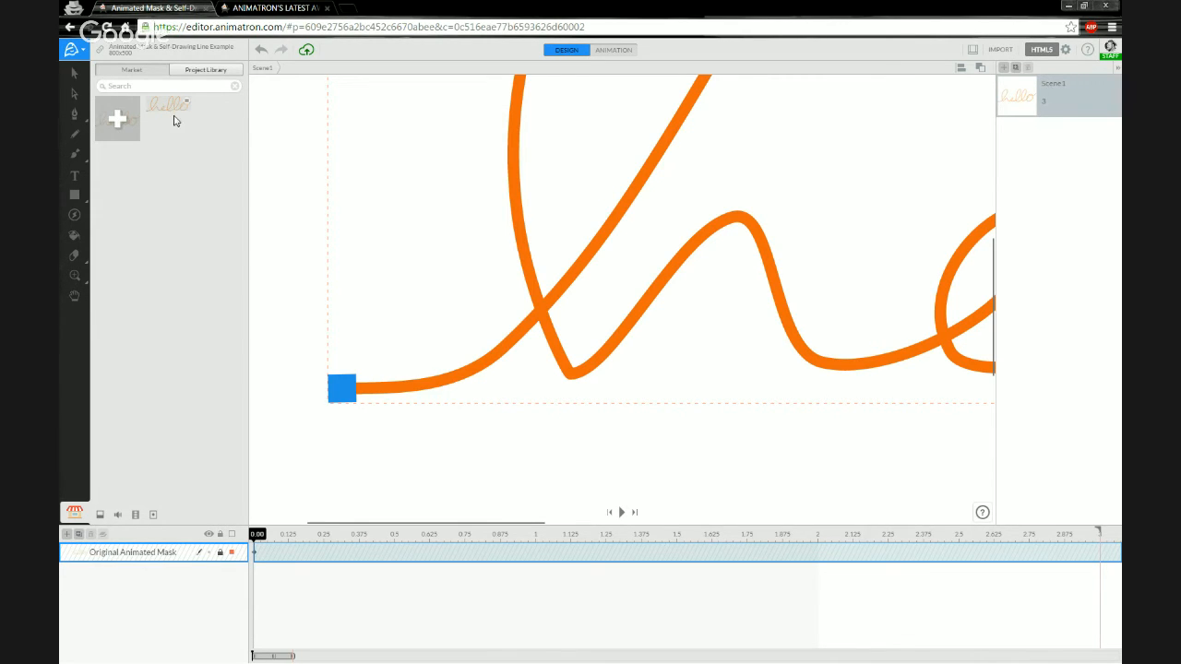
Drop a test copy of the saved hello onto the stage, delete it, then view Market categories.
scroll(466, 374, "down", 3)
scroll(633, 390, "down", 2)
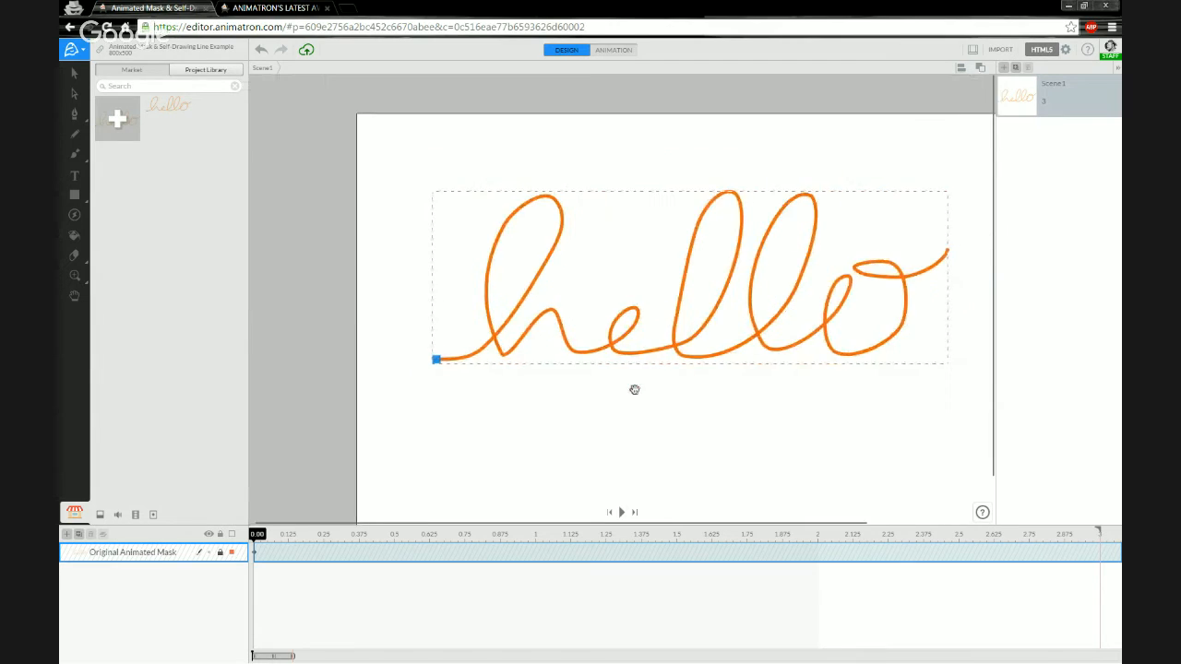
left_click_drag(634, 390, 543, 366)
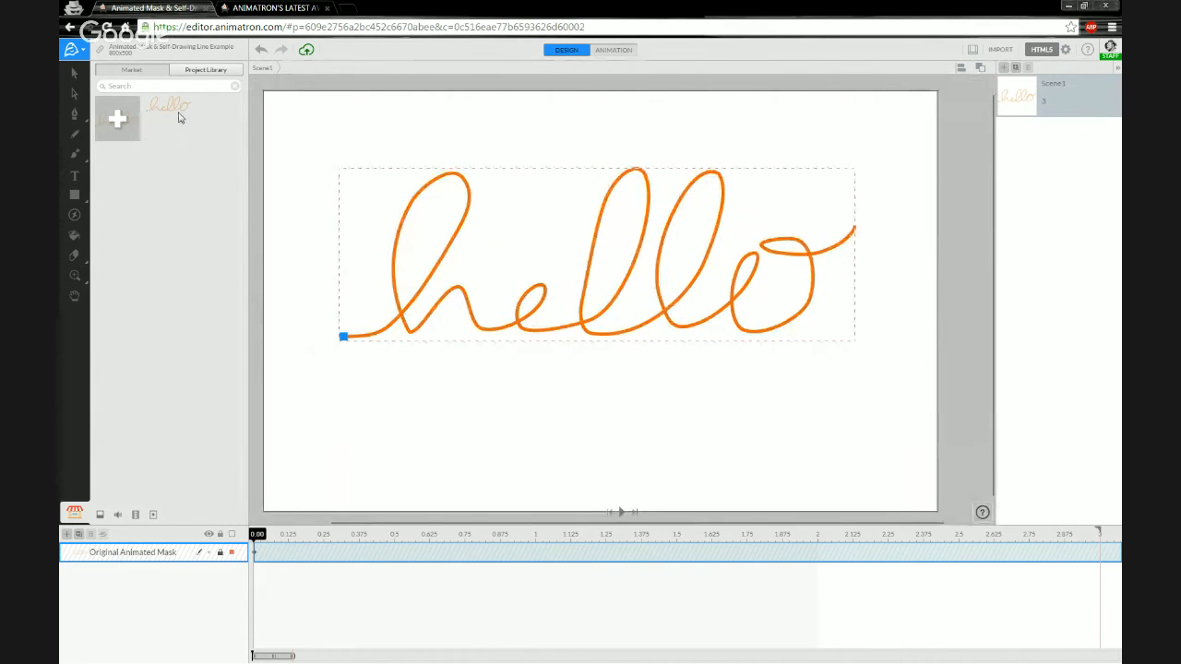
left_click_drag(168, 109, 609, 424)
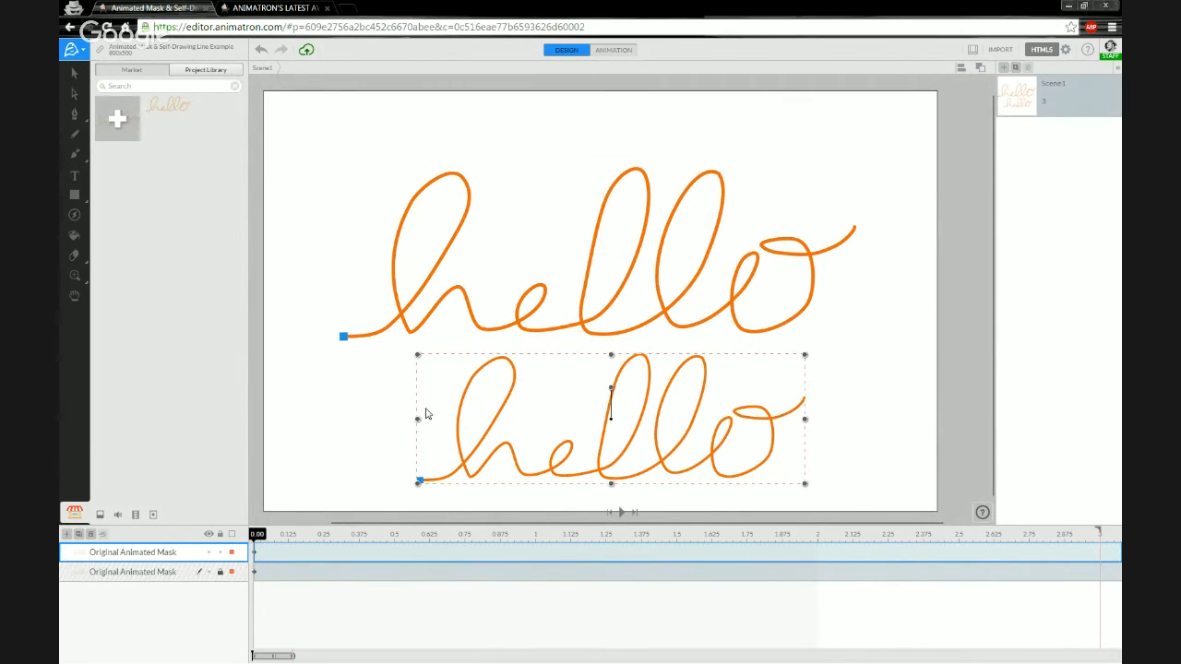
key("Delete")
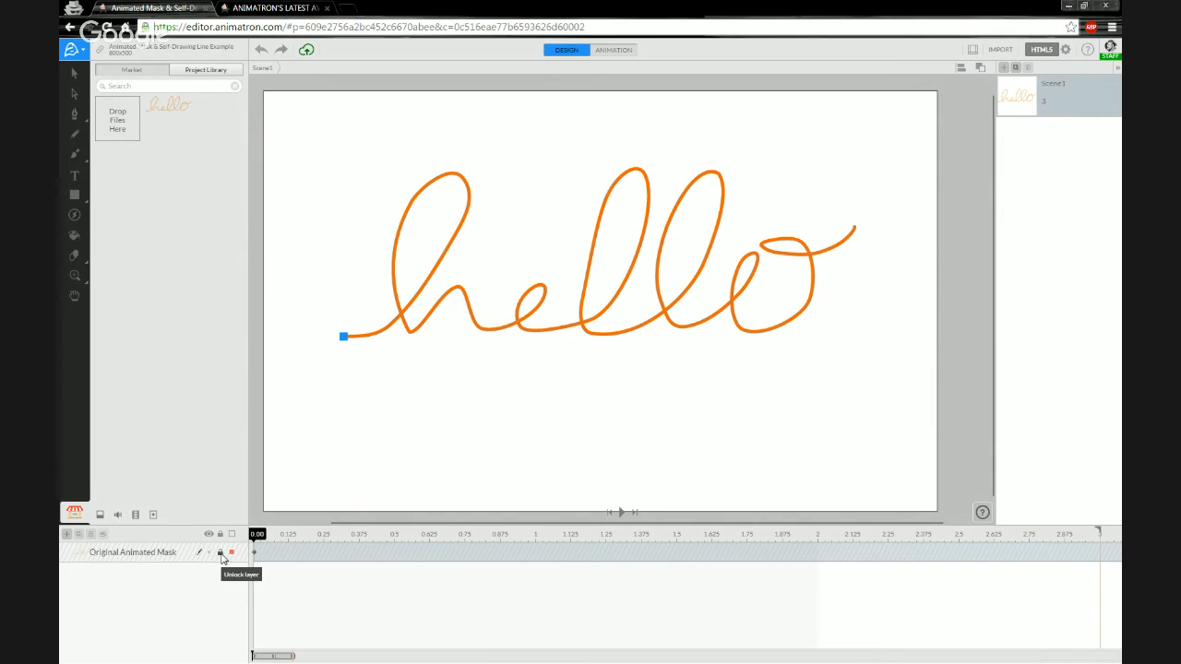
left_click(130, 74)
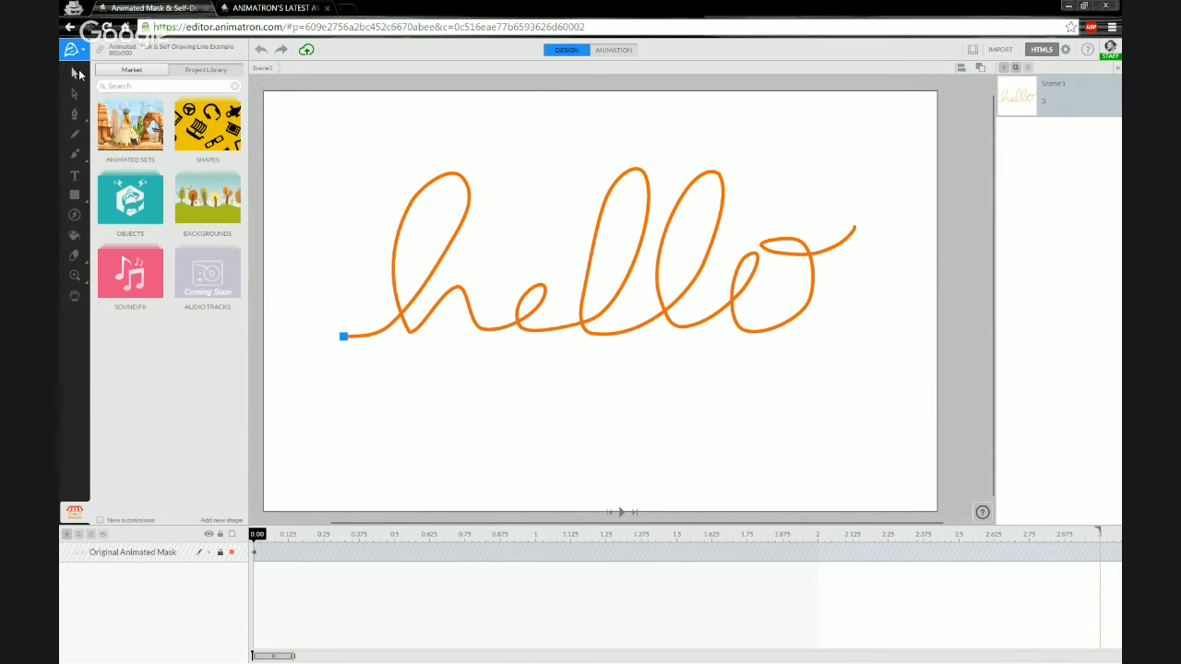
Switch to the Selection tool to show the 800 × 500 project size and Unlisted access.
left_click(76, 73)
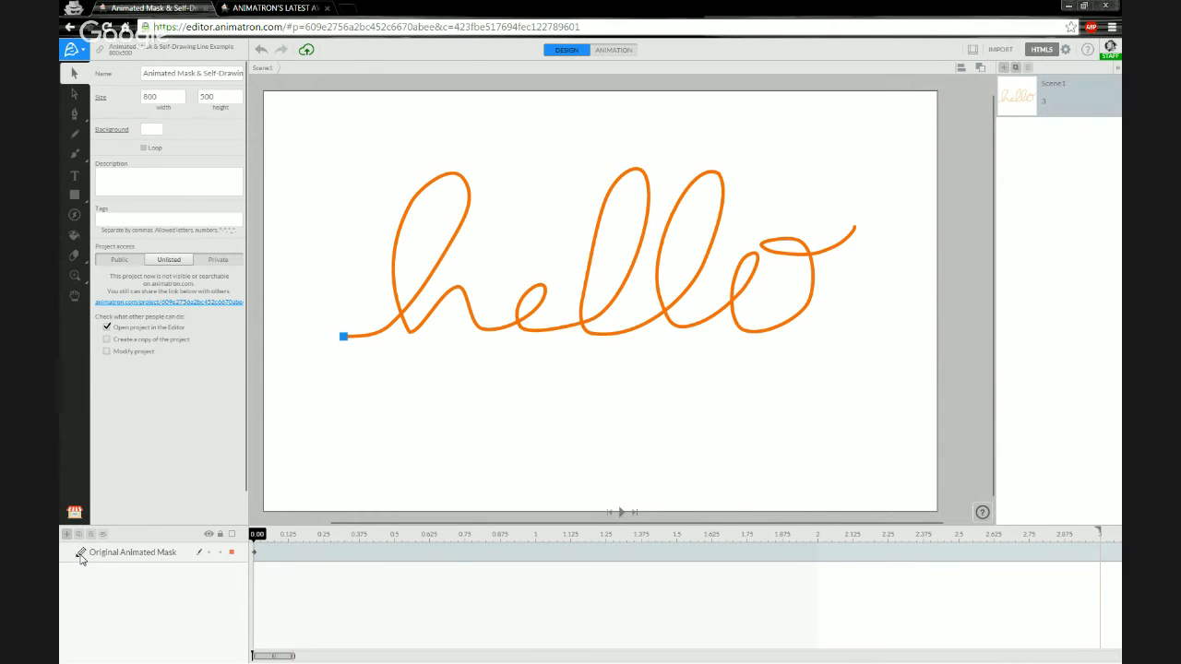
Enter the Original Animated Mask symbol, return to Scene1, and select its layer.
left_click(80, 554)
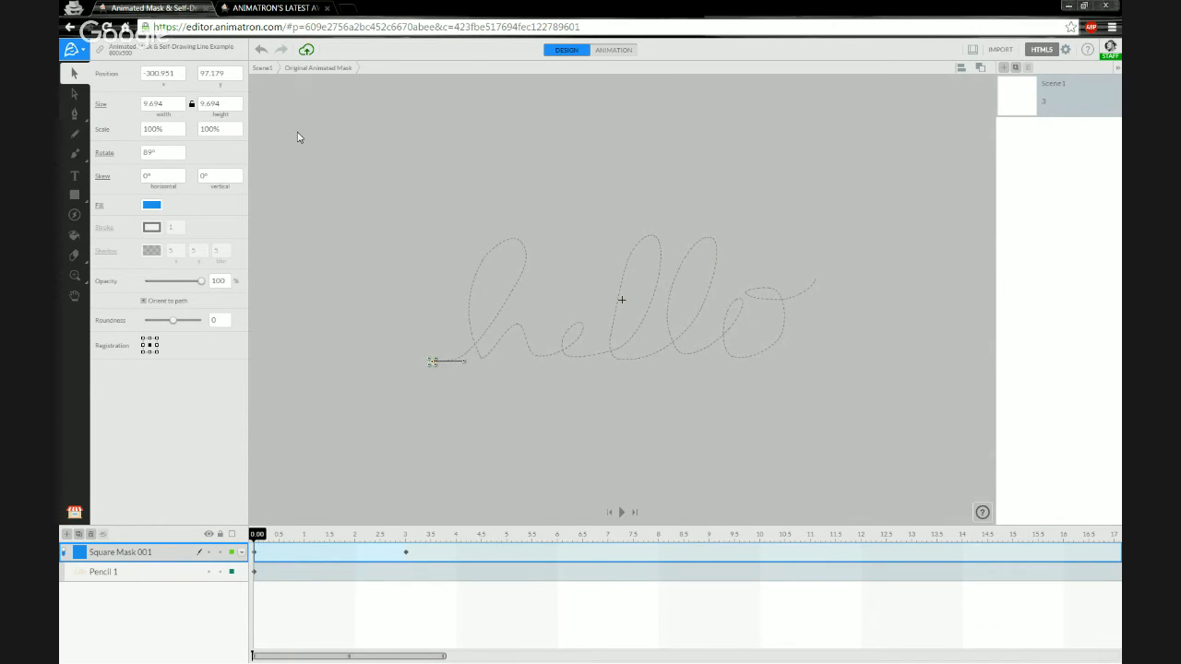
left_click(263, 69)
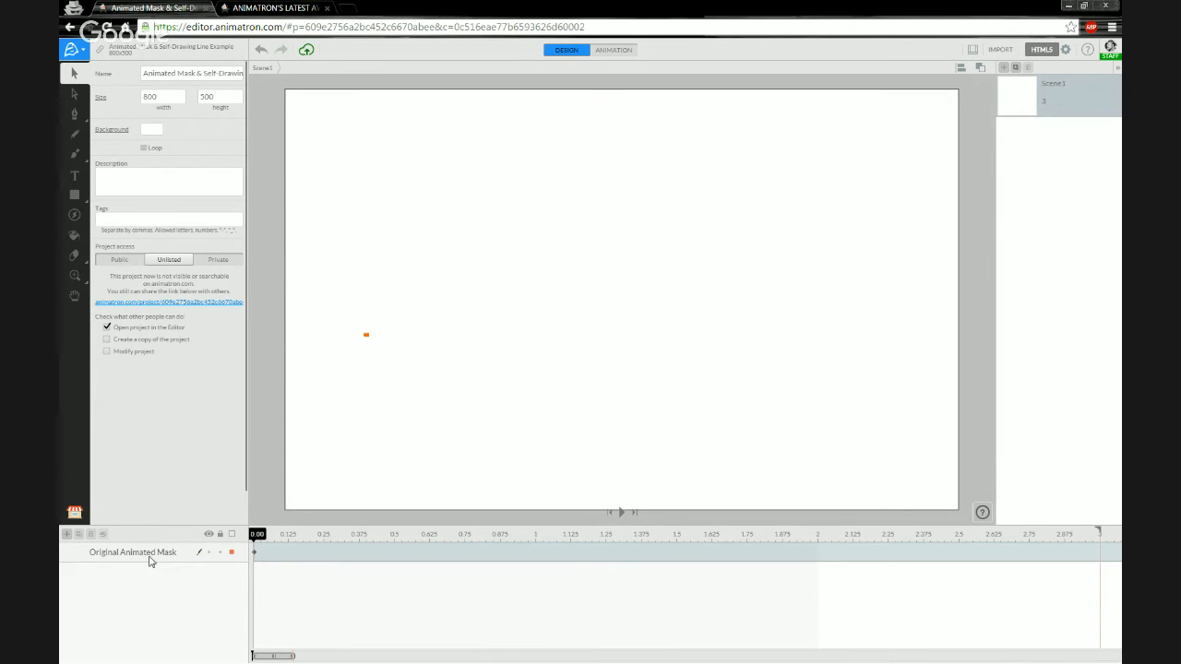
left_click(147, 558)
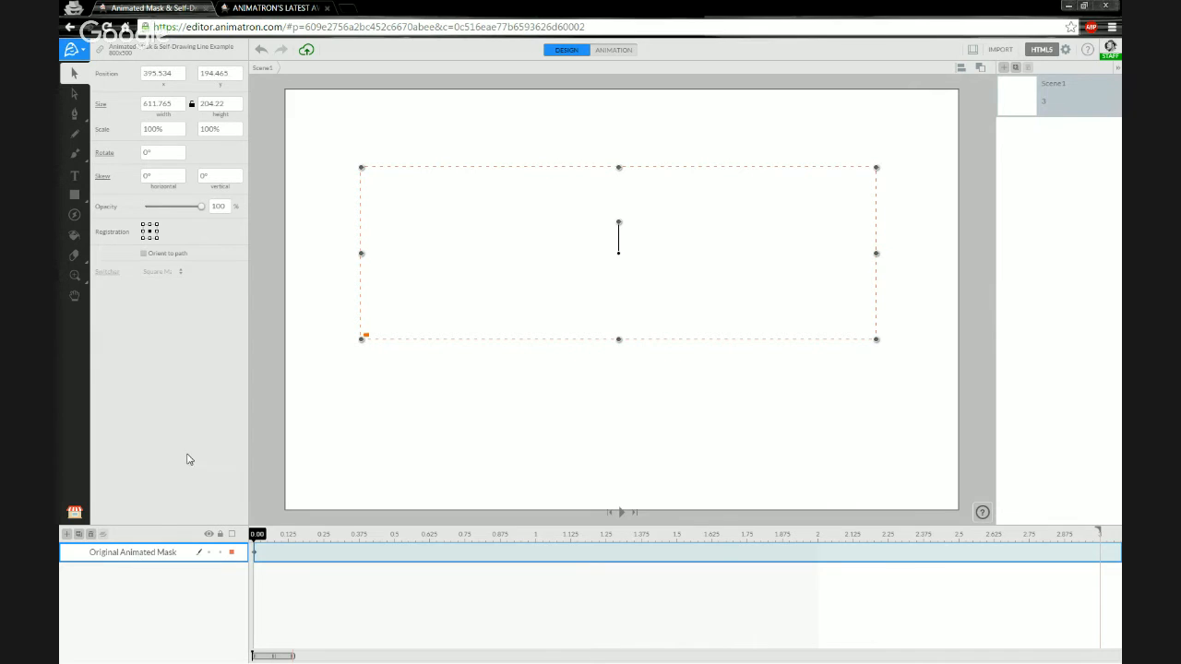
Drag another hello instance from the Project Library onto the stage, then delete it.
left_click(74, 514)
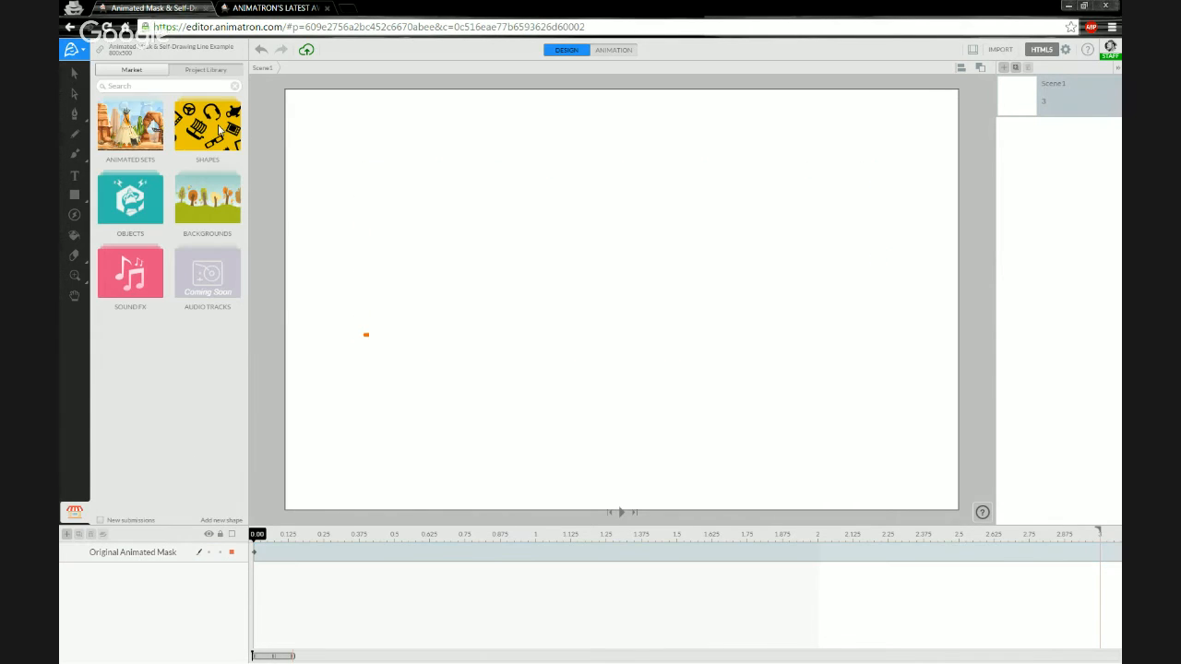
left_click(213, 73)
left_click_drag(184, 105, 464, 369)
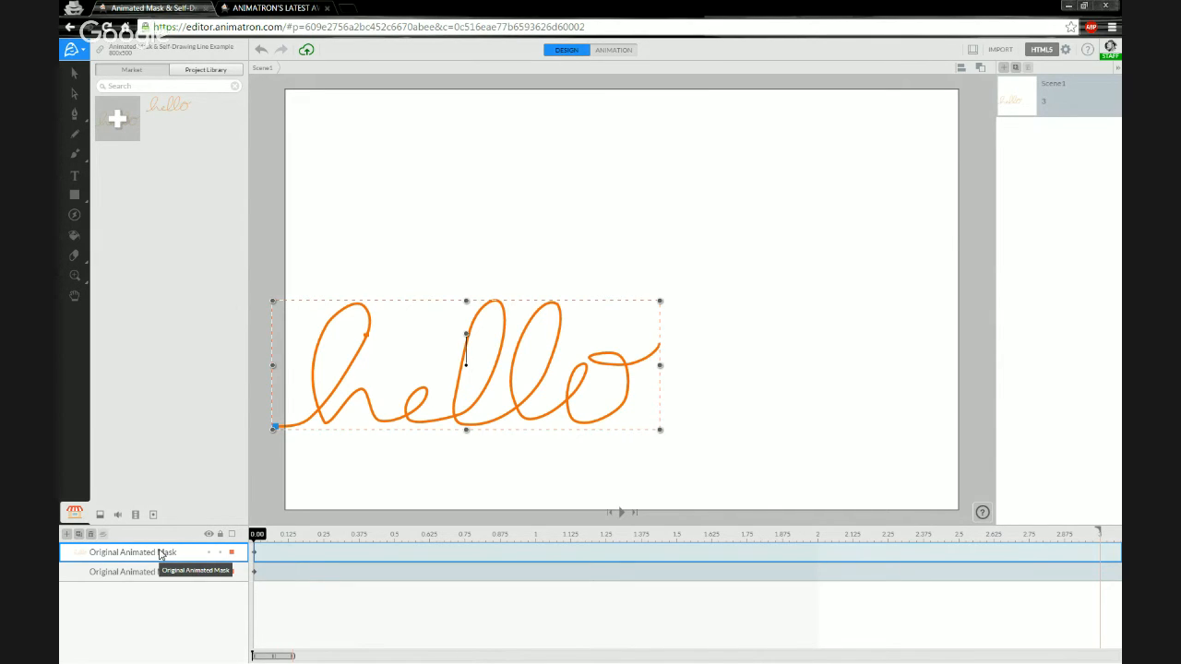
left_click(90, 535)
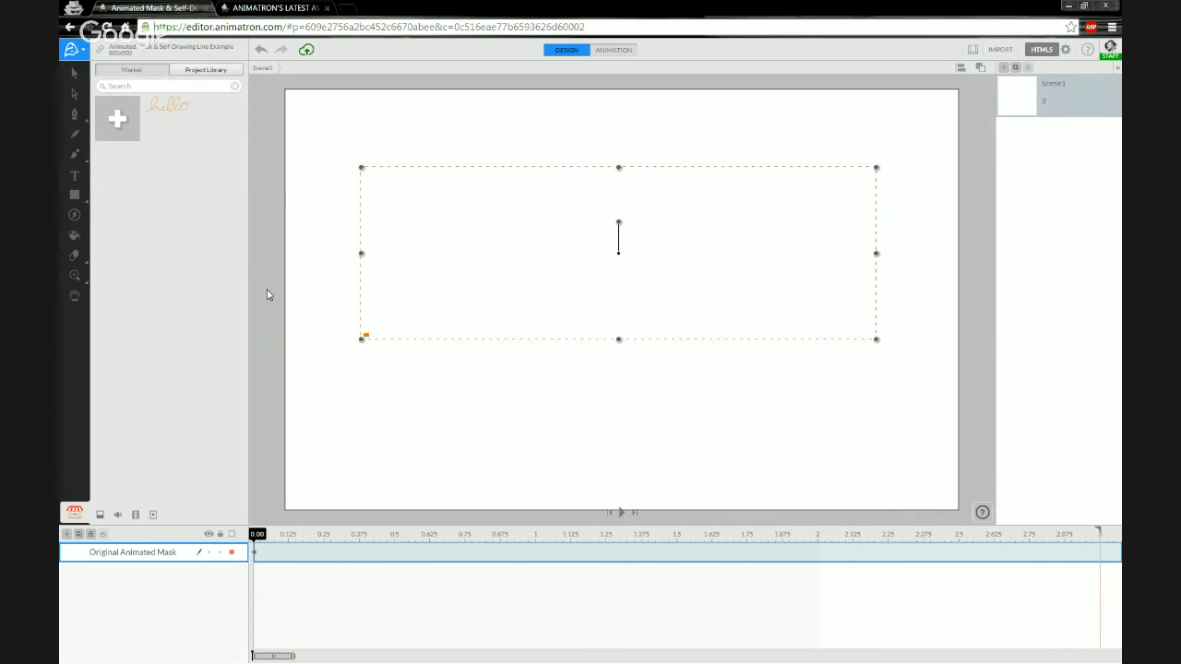
Ungroup Original Animated Mask into its Square Mask 001 and Pencil 1 layers.
right_click(116, 555)
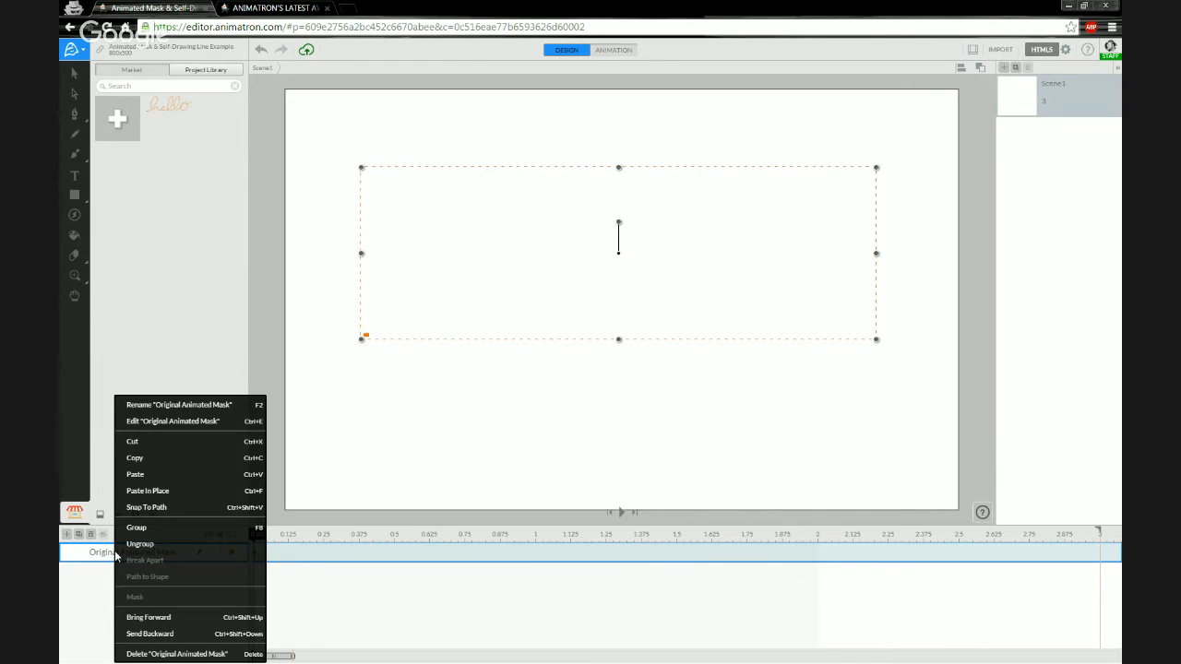
left_click(140, 544)
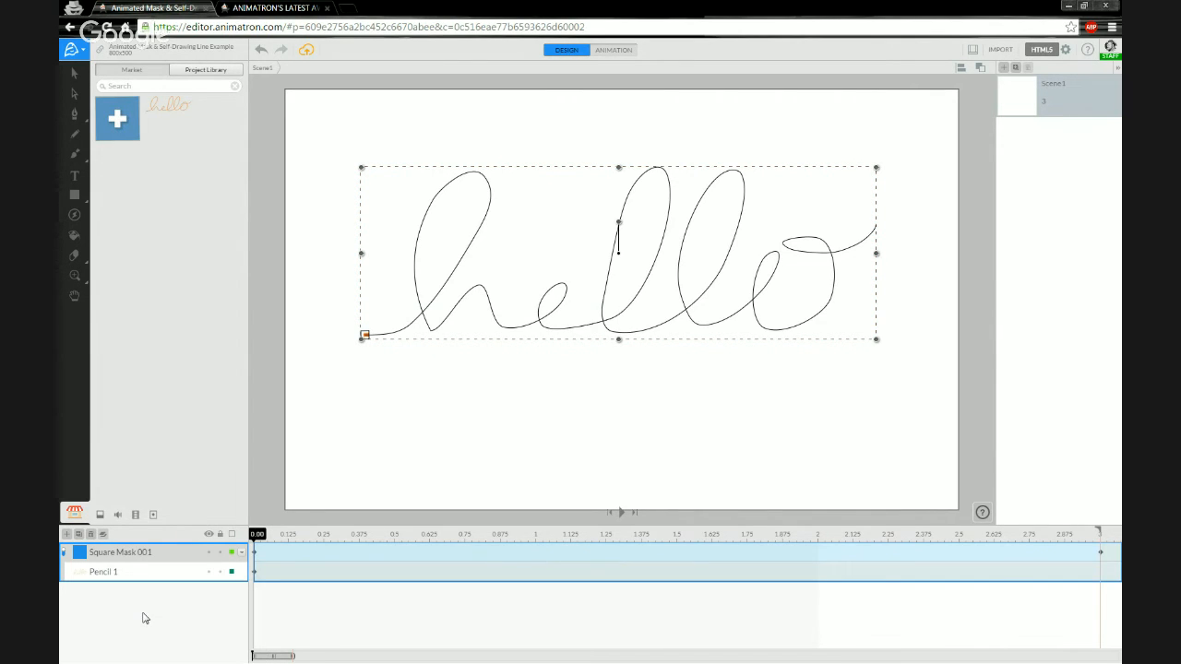
left_click(418, 431)
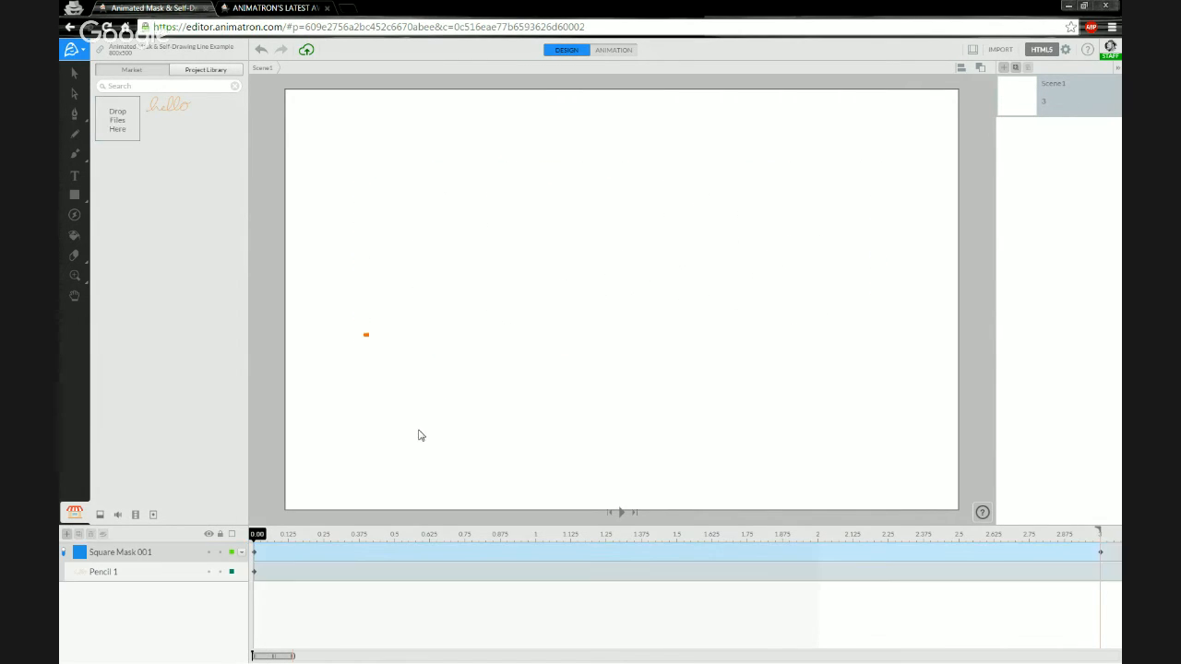
Toggle masking on Square Mask 001, then select both layers with the Selection tool.
left_click(65, 554)
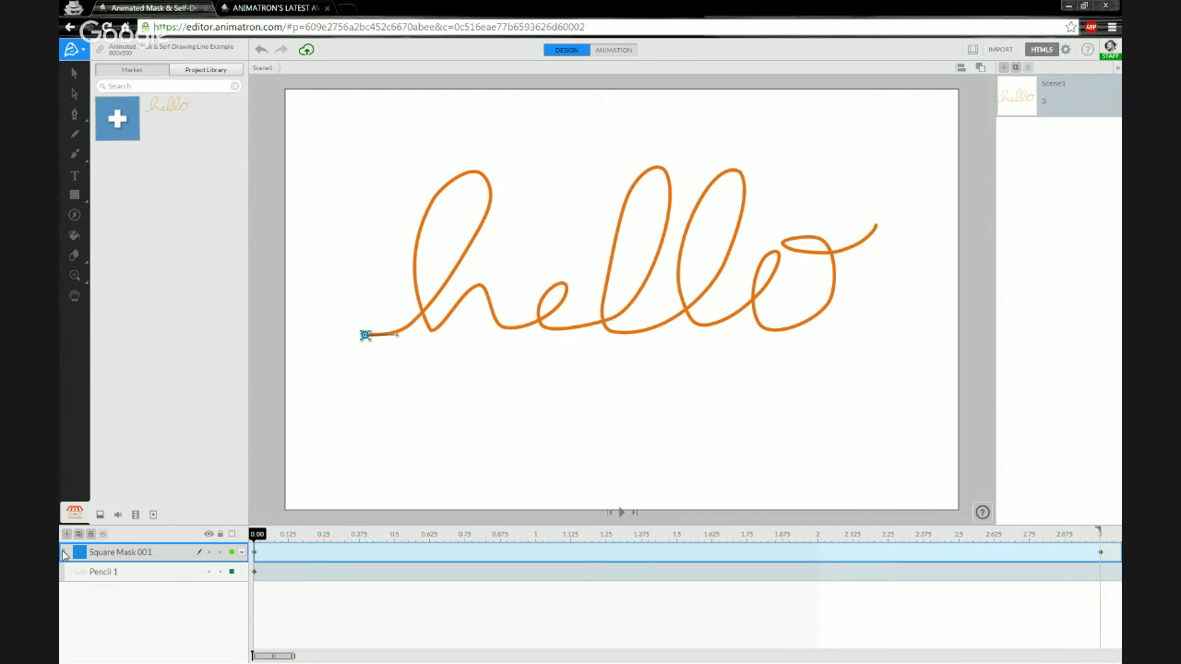
left_click(64, 554)
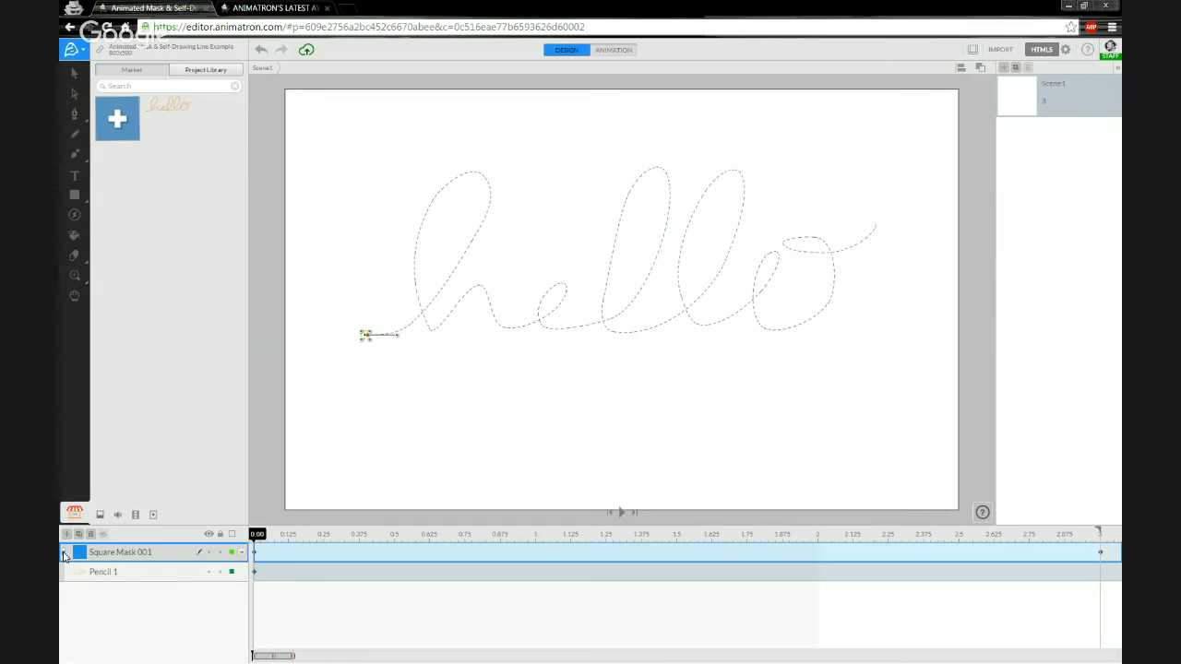
left_click(65, 554)
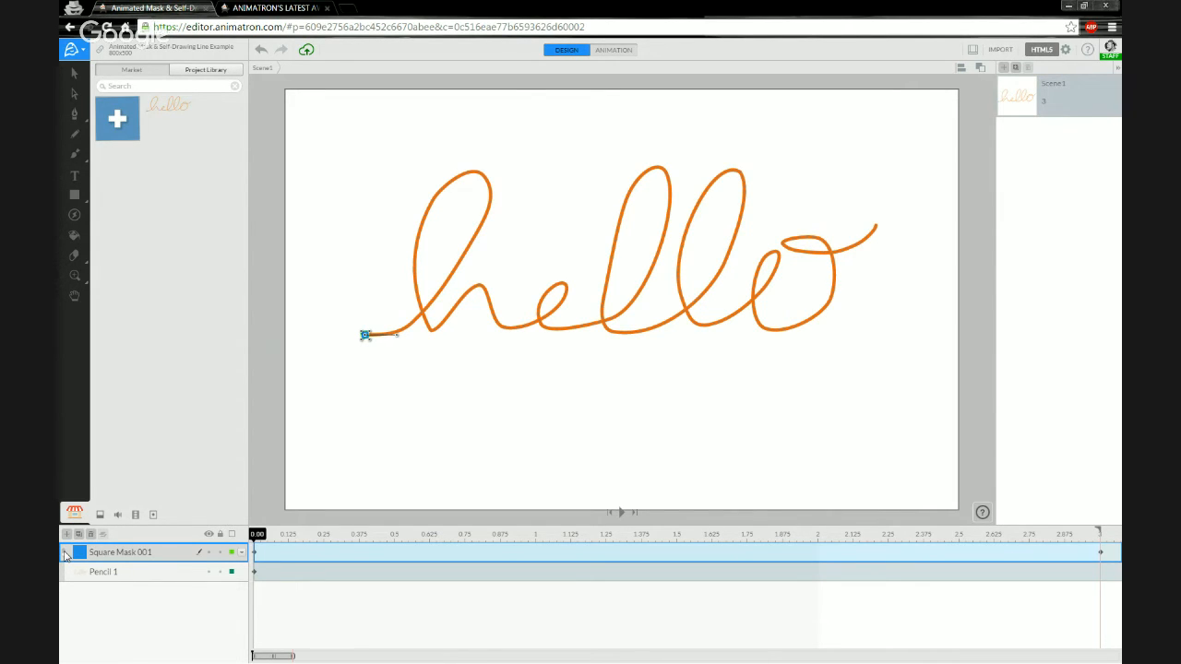
left_click(65, 554)
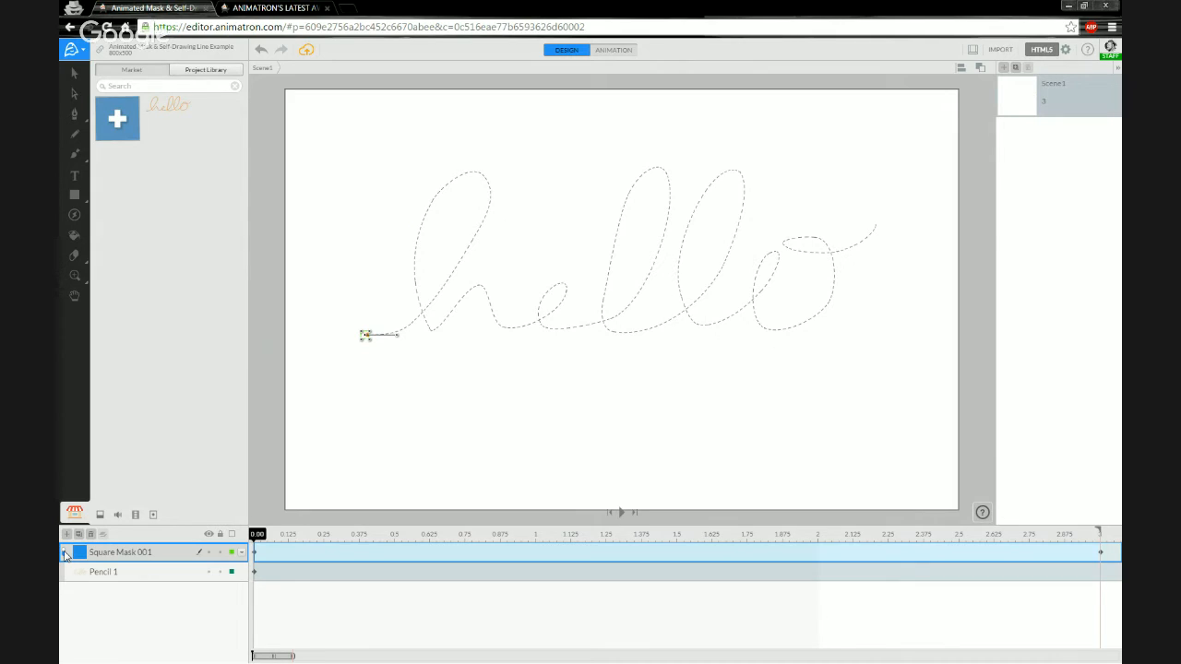
left_click(144, 572)
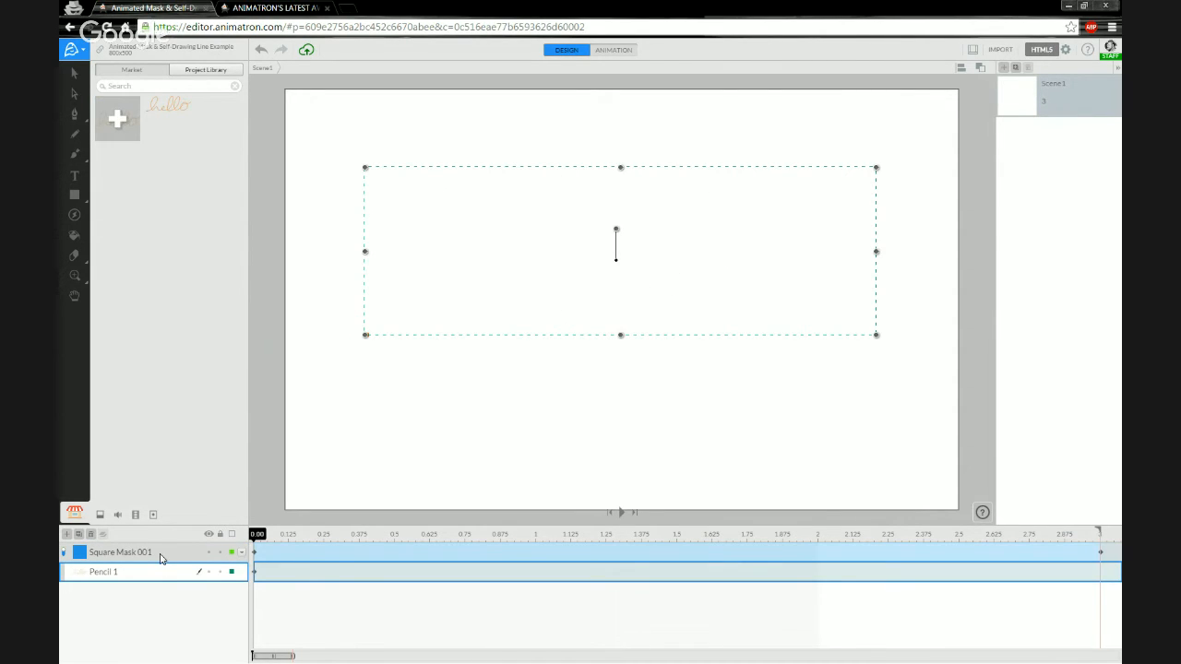
left_click(159, 555)
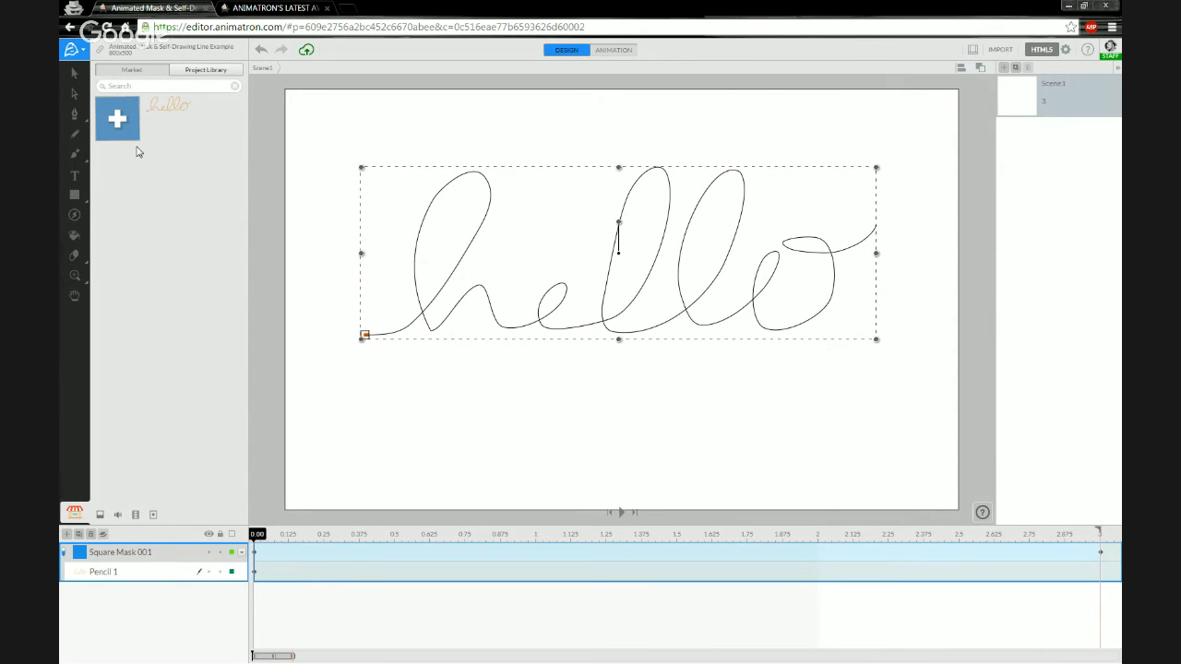
left_click(77, 75)
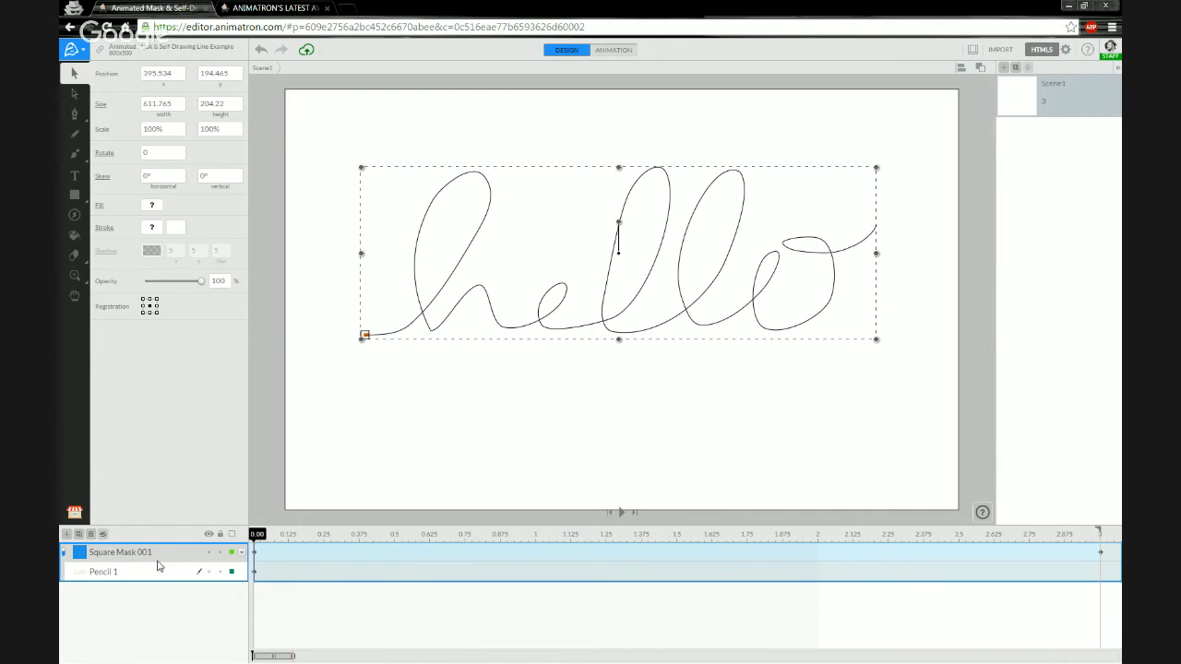
Duplicate Square Mask 001, toggle masking off and preview the square along the hello path.
left_click(122, 553)
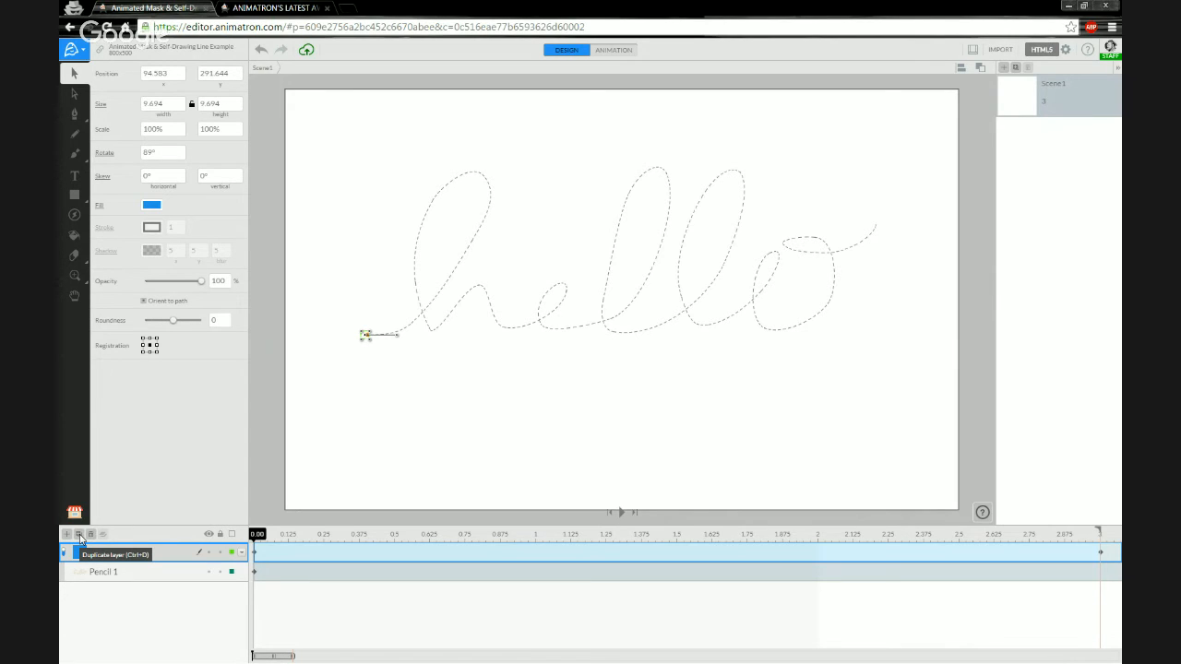
left_click(79, 534)
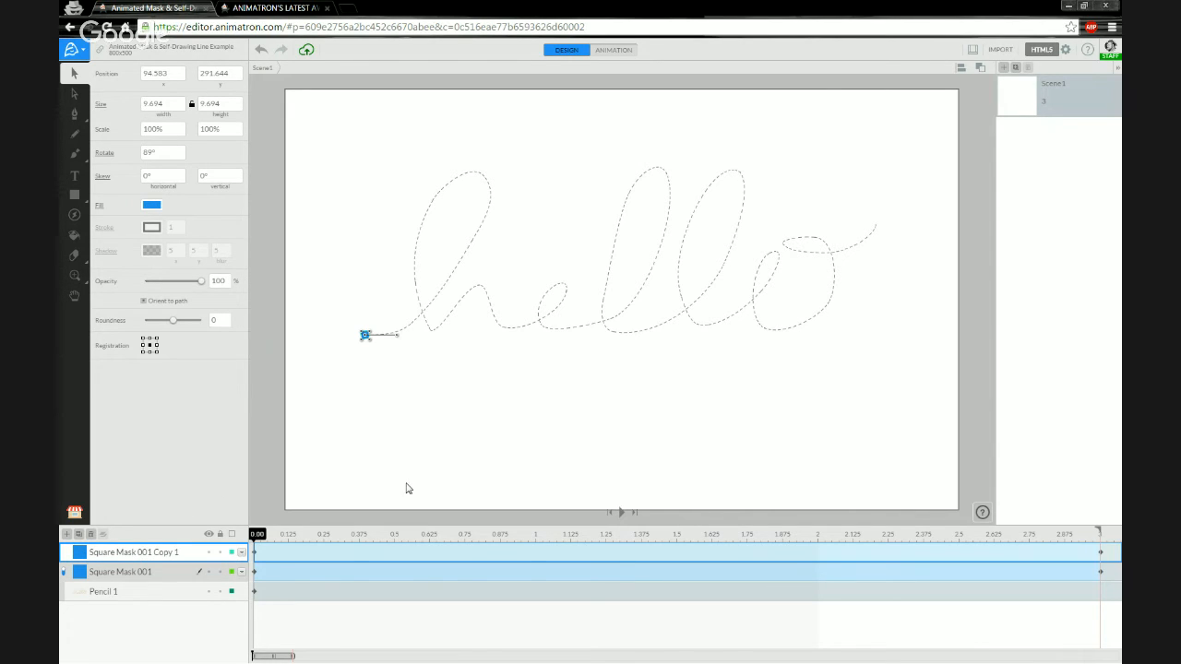
left_click(209, 572)
left_click(208, 591)
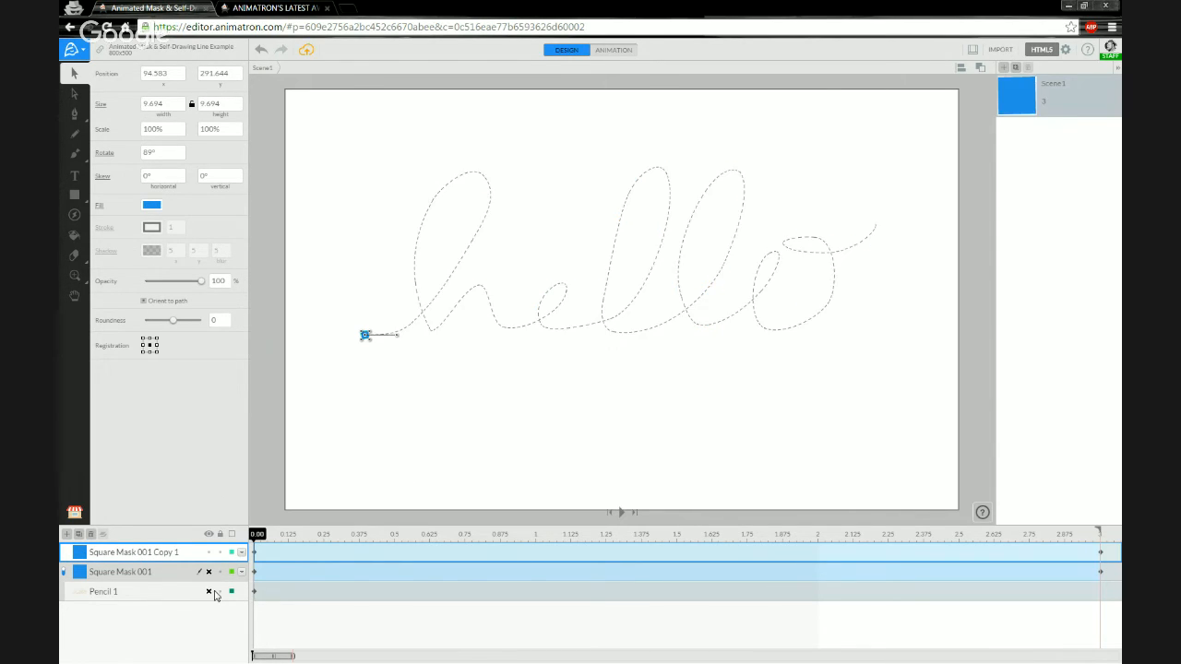
left_click_drag(258, 538, 151, 552)
Rename the copied mask layer to Square Mask 002.
double_click(147, 551)
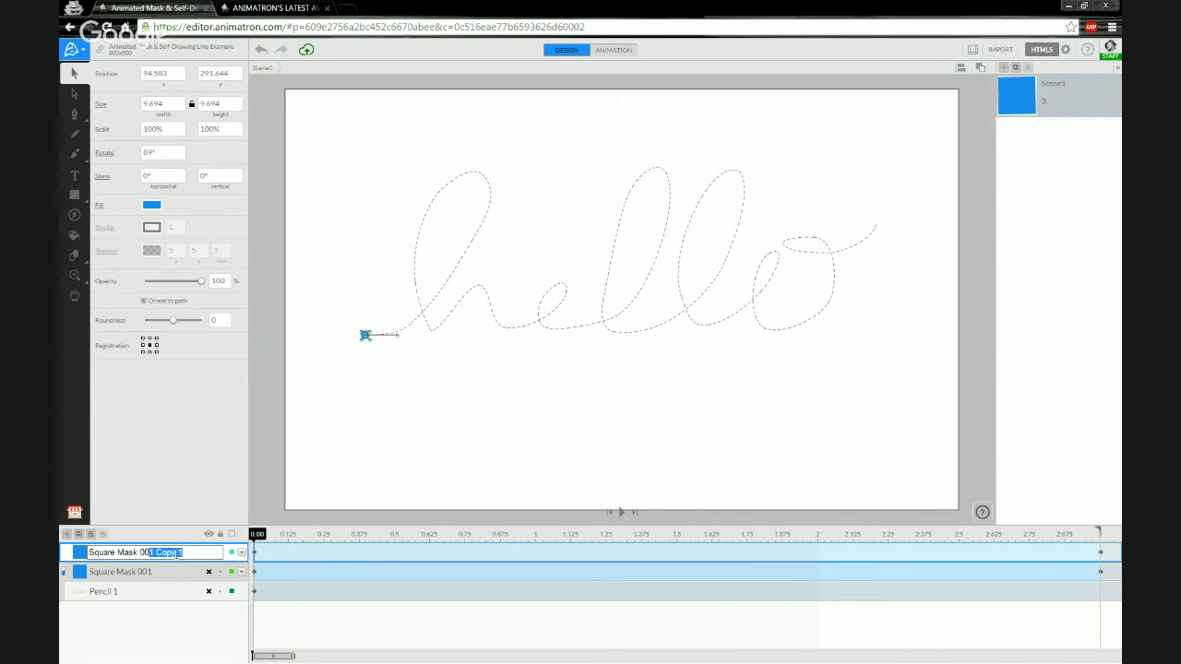
type("2")
key("Return")
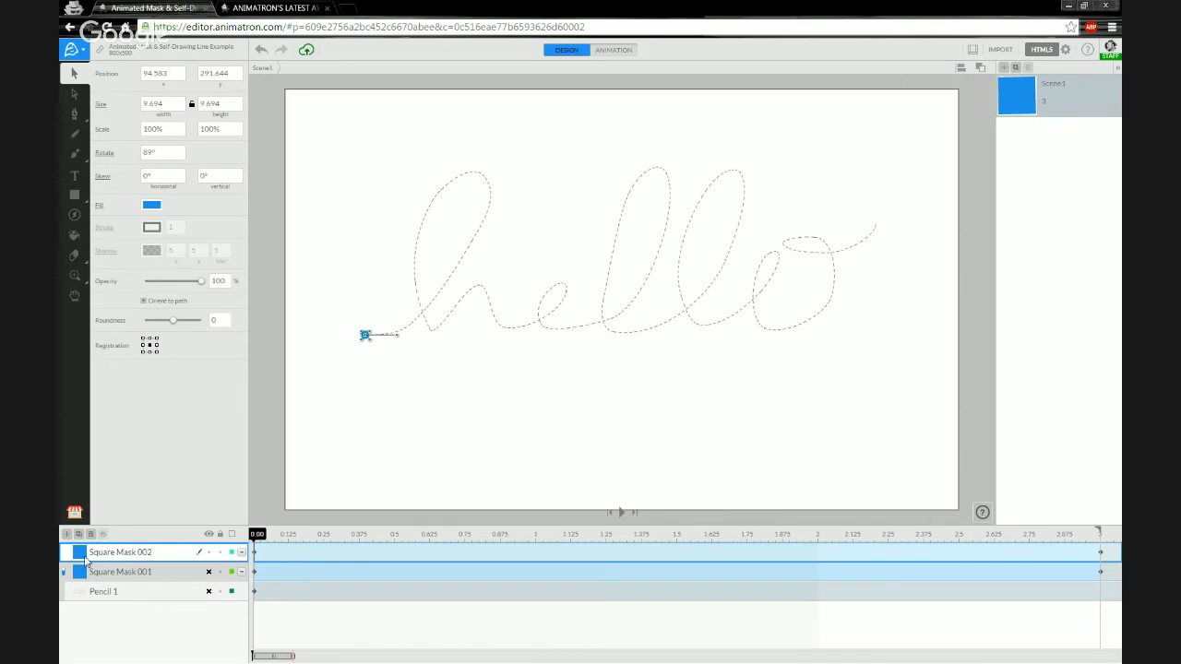
Restore the orange hello stroke and lock the Pencil 1 and Square Mask 001 layers.
left_click(209, 593)
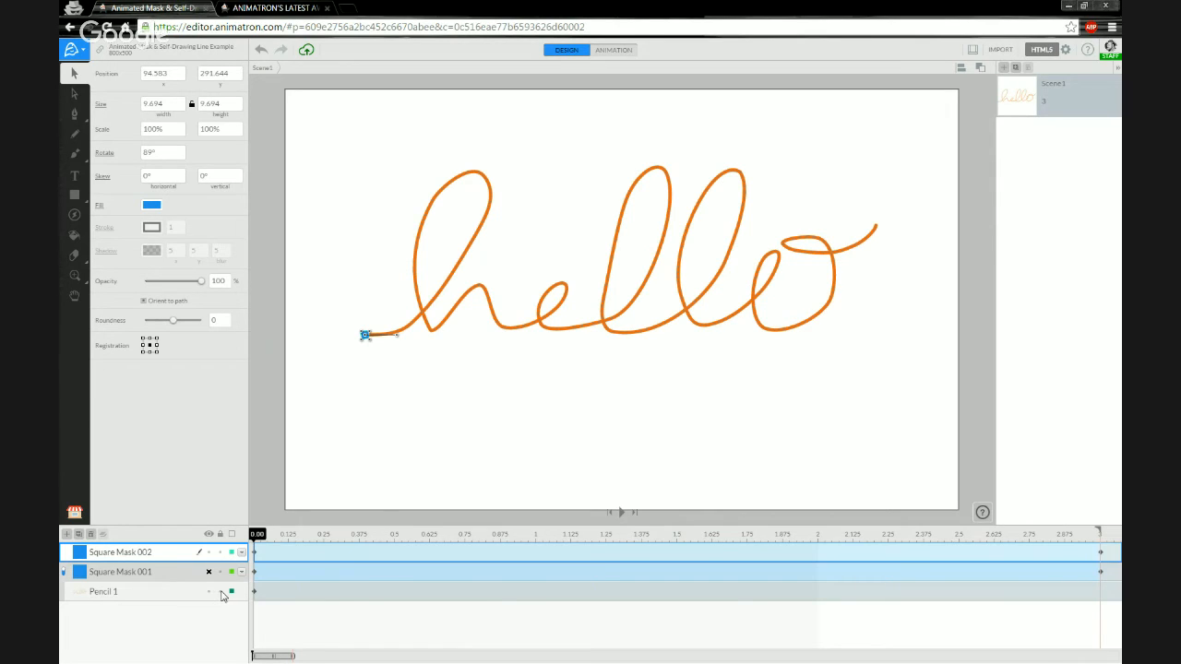
left_click(221, 592)
left_click(221, 573)
Select Square Mask 001 and scrub the playhead forward to about 2.25 s.
left_click_drag(258, 536, 303, 534)
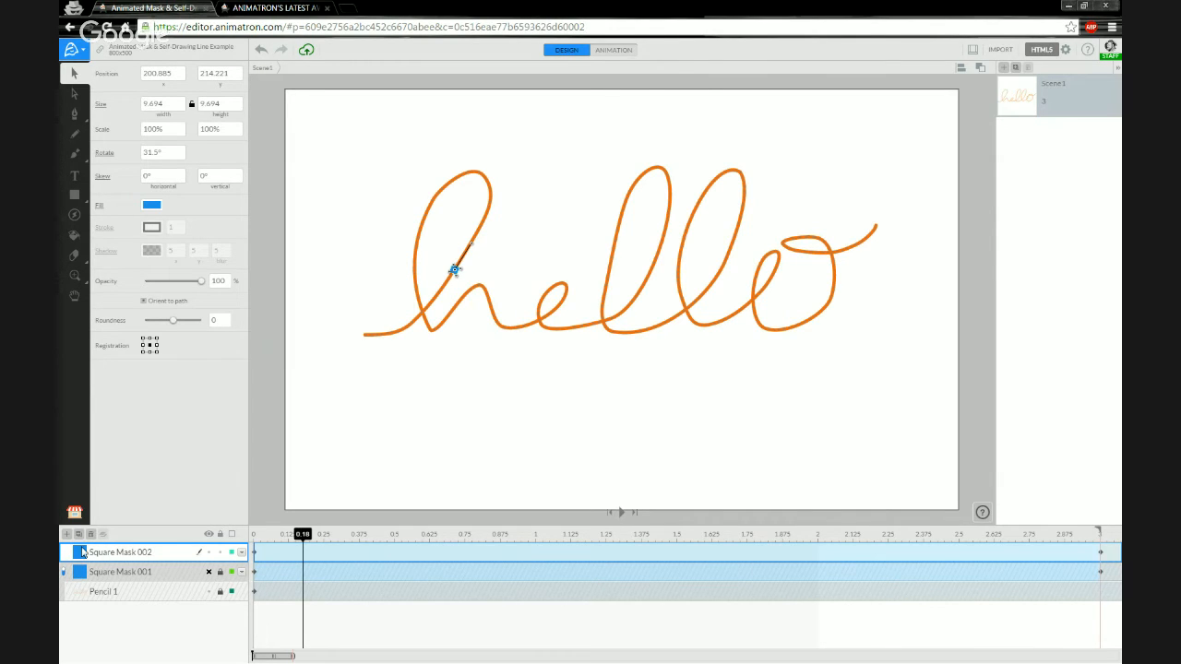
left_click(67, 574)
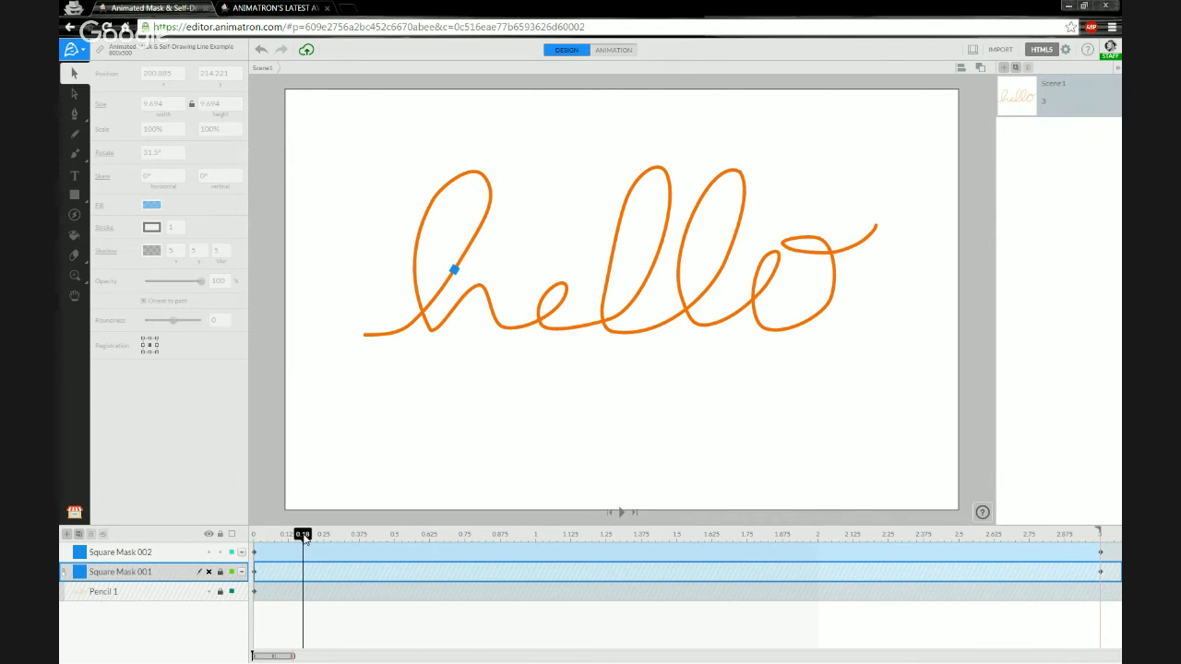
left_click_drag(304, 536, 1100, 540)
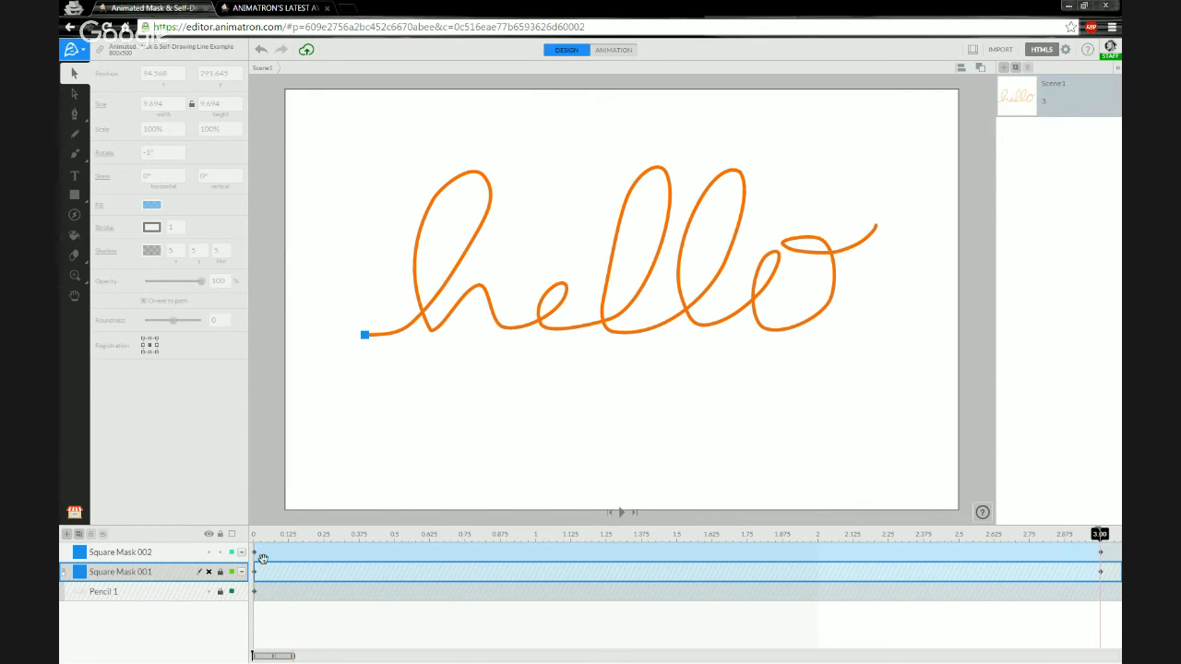
Zoom the timeline and canvas, and park the playhead near the stroke's end at about 2.98 s.
left_click_drag(274, 657, 285, 658)
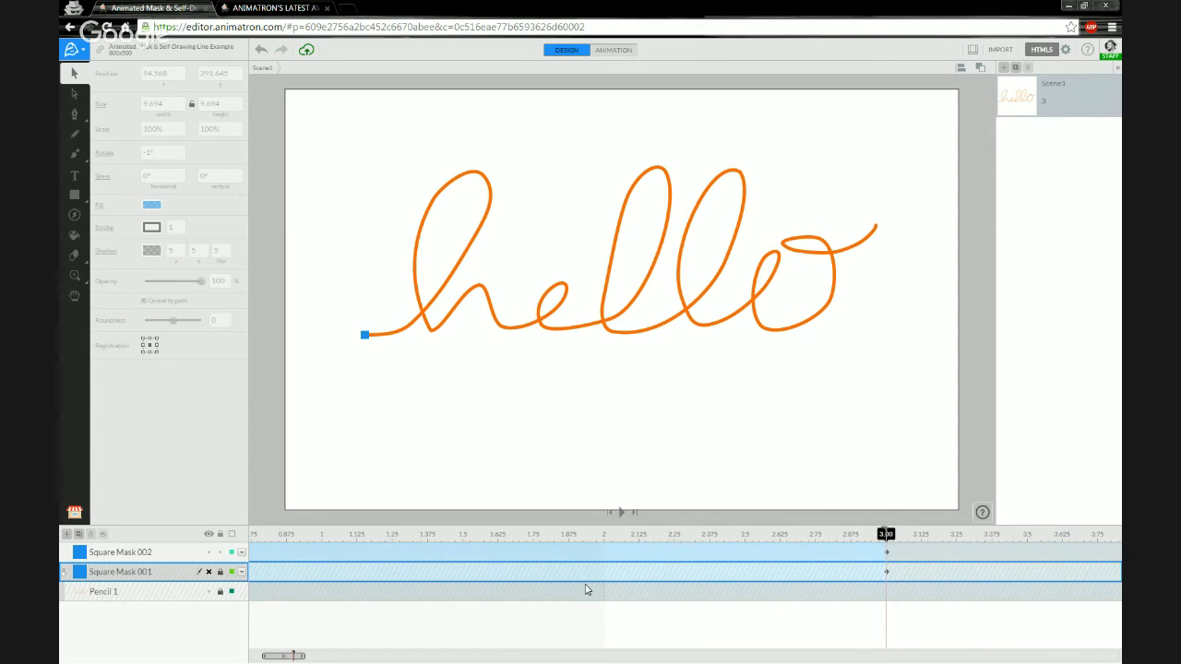
left_click_drag(265, 657, 284, 658)
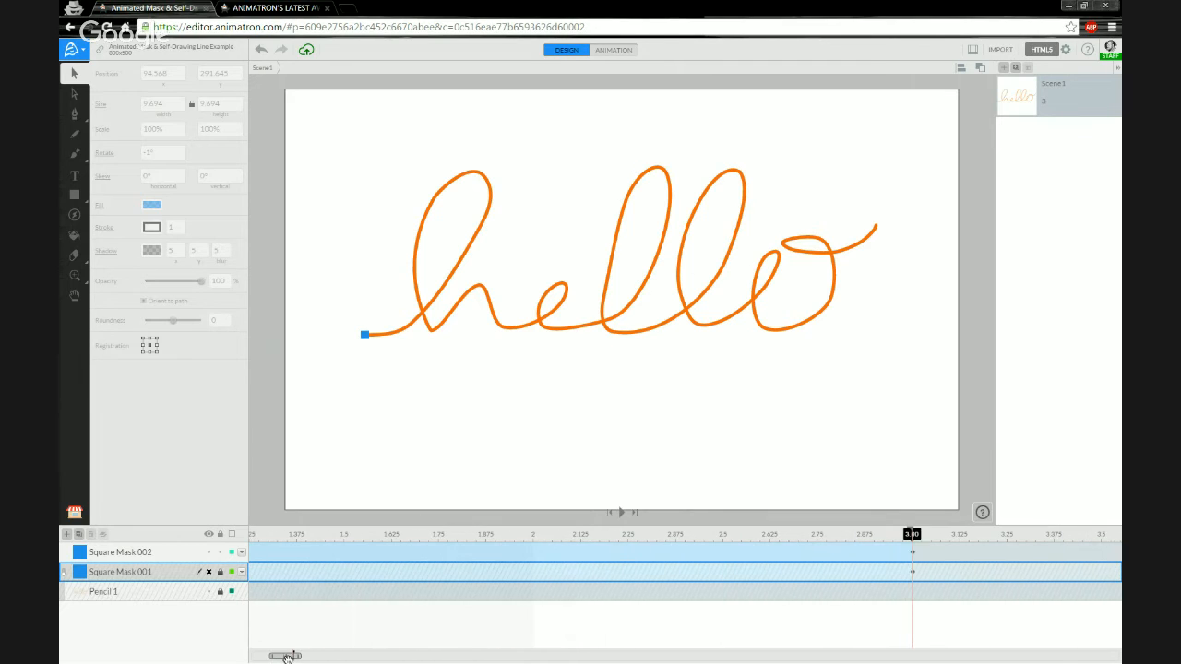
scroll(857, 224, "up", 2)
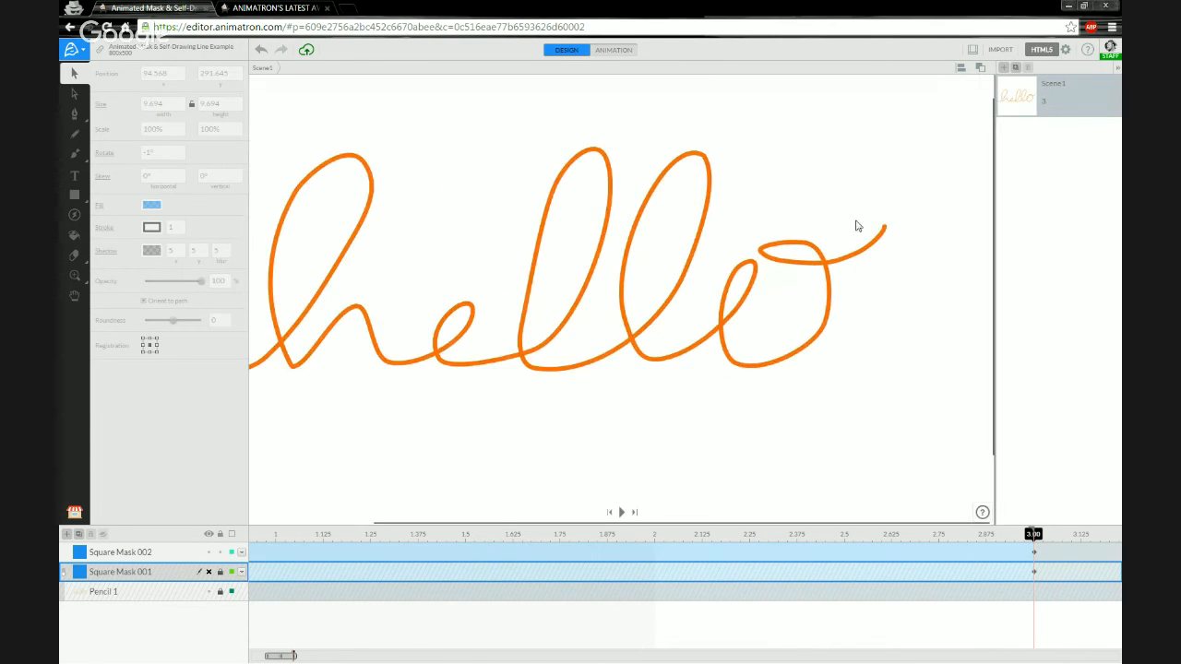
scroll(865, 242, "up", 3)
scroll(846, 275, "up", 1)
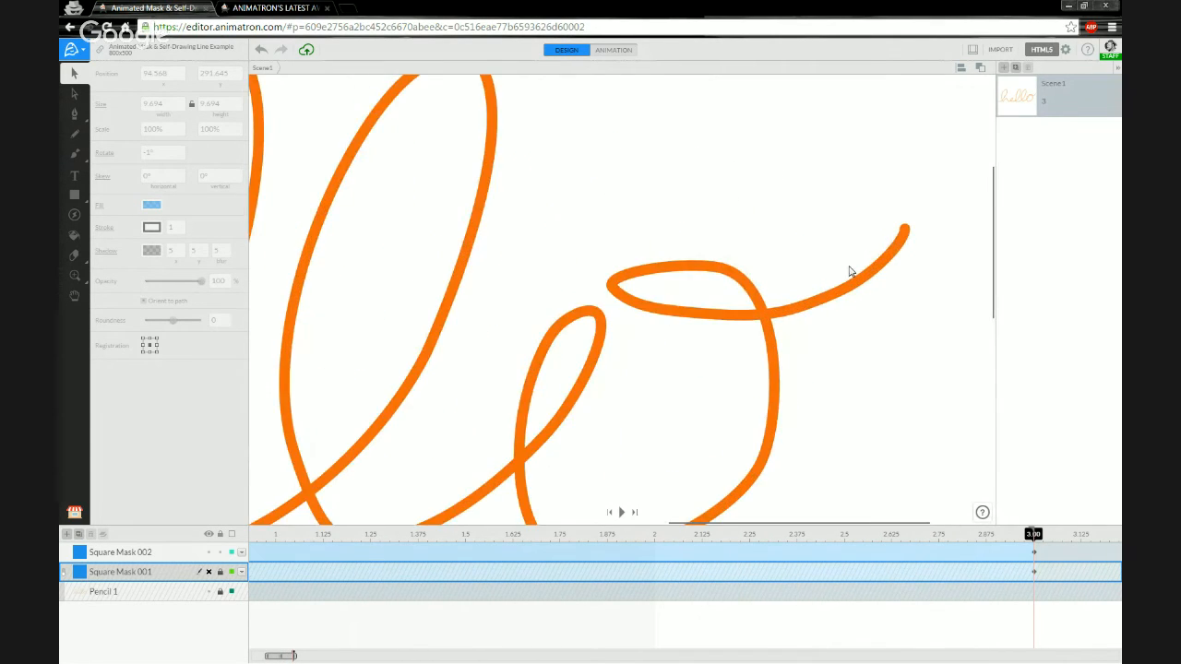
scroll(770, 400, "down", 2)
scroll(743, 383, "down", 1)
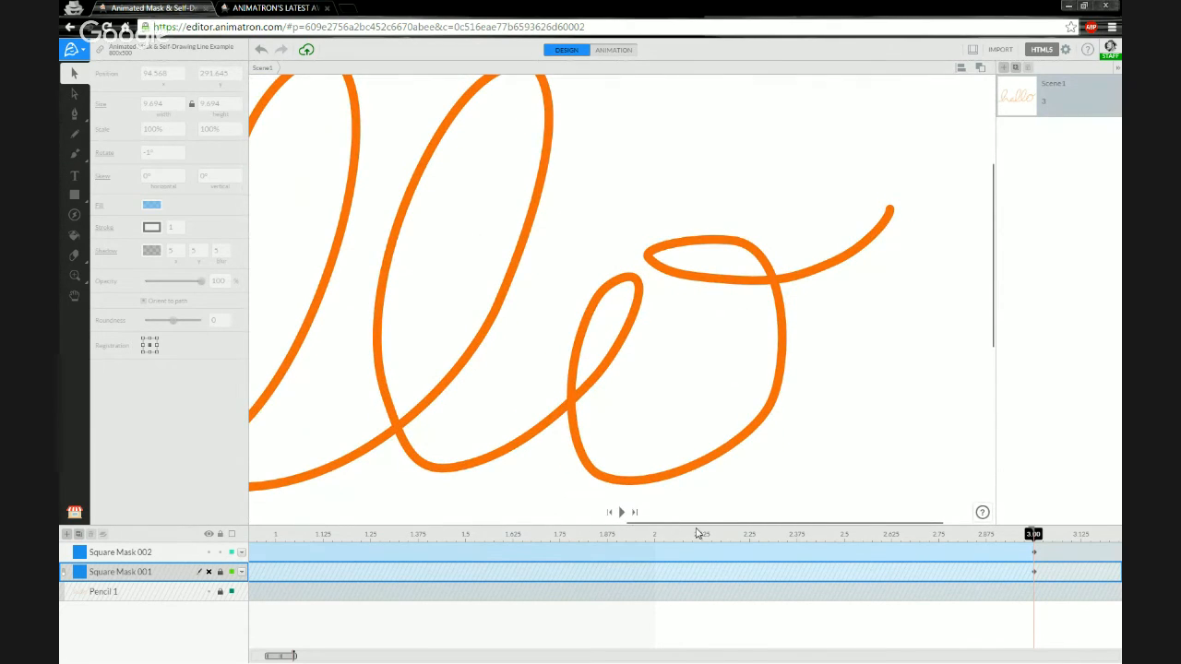
mouse_move(699, 534)
left_mouse_down()
mouse_move(855, 542)
mouse_move(1032, 524)
mouse_move(1013, 540)
mouse_move(1032, 539)
mouse_move(996, 545)
mouse_move(1016, 545)
left_mouse_up()
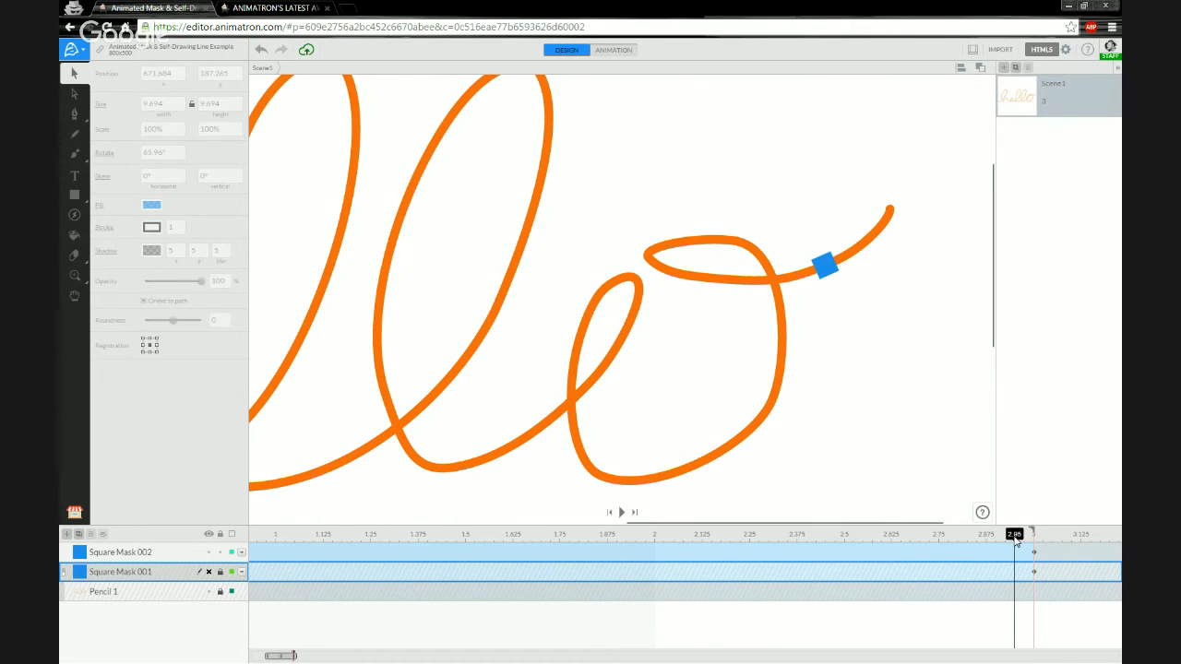
mouse_move(1019, 541)
left_mouse_down()
mouse_move(1004, 539)
mouse_move(1025, 538)
left_mouse_up()
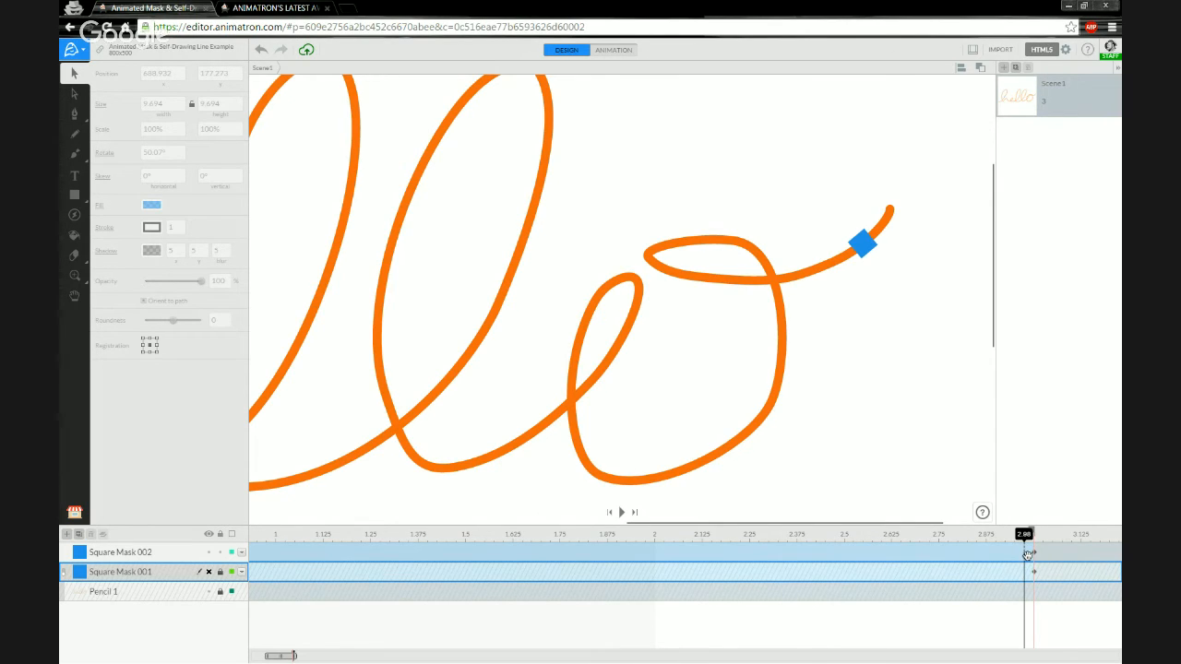
Insert a keyframe on Square Mask 002 at the 2.98 s playhead.
left_click(137, 554)
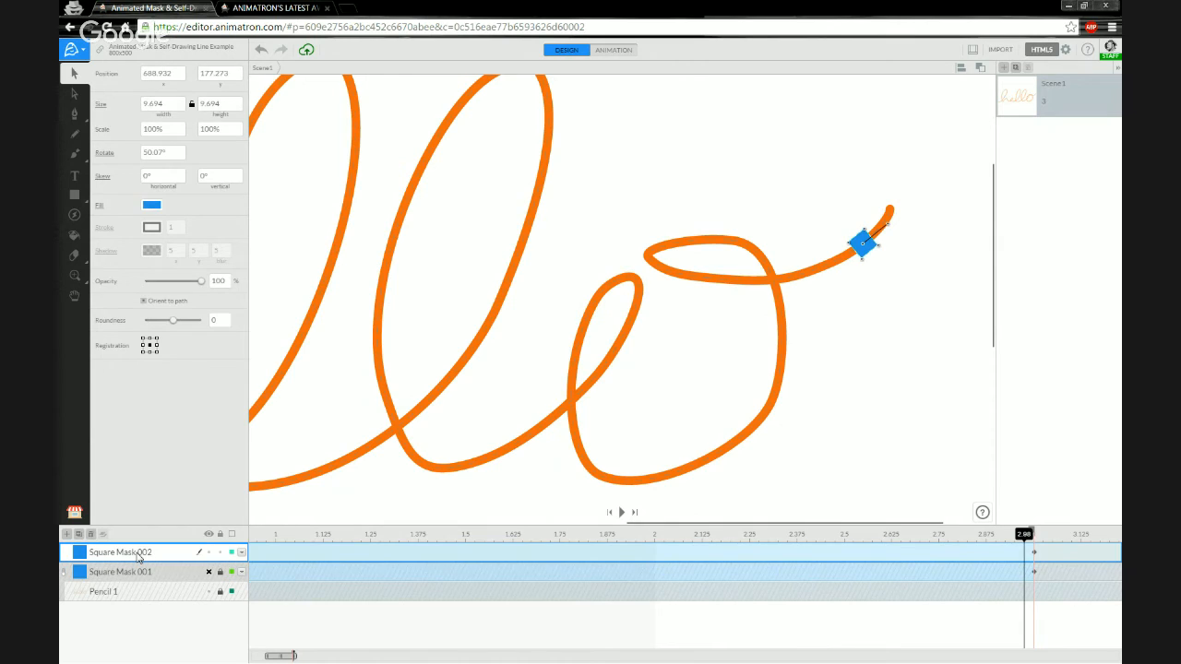
right_click(1027, 558)
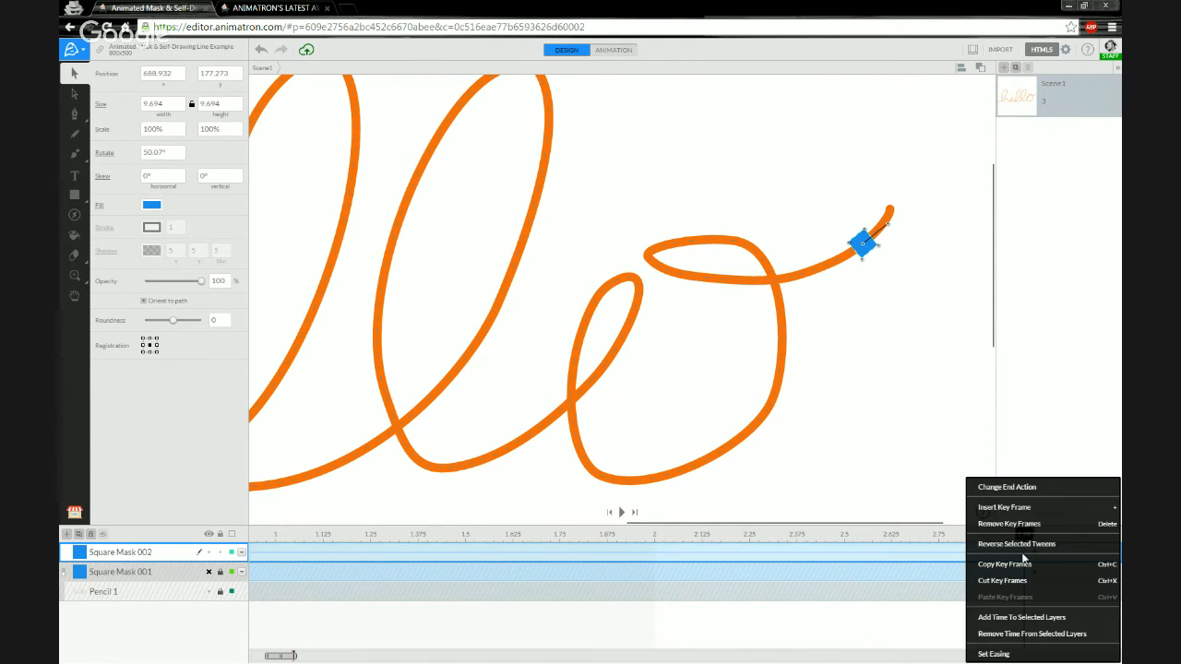
left_click(1015, 561)
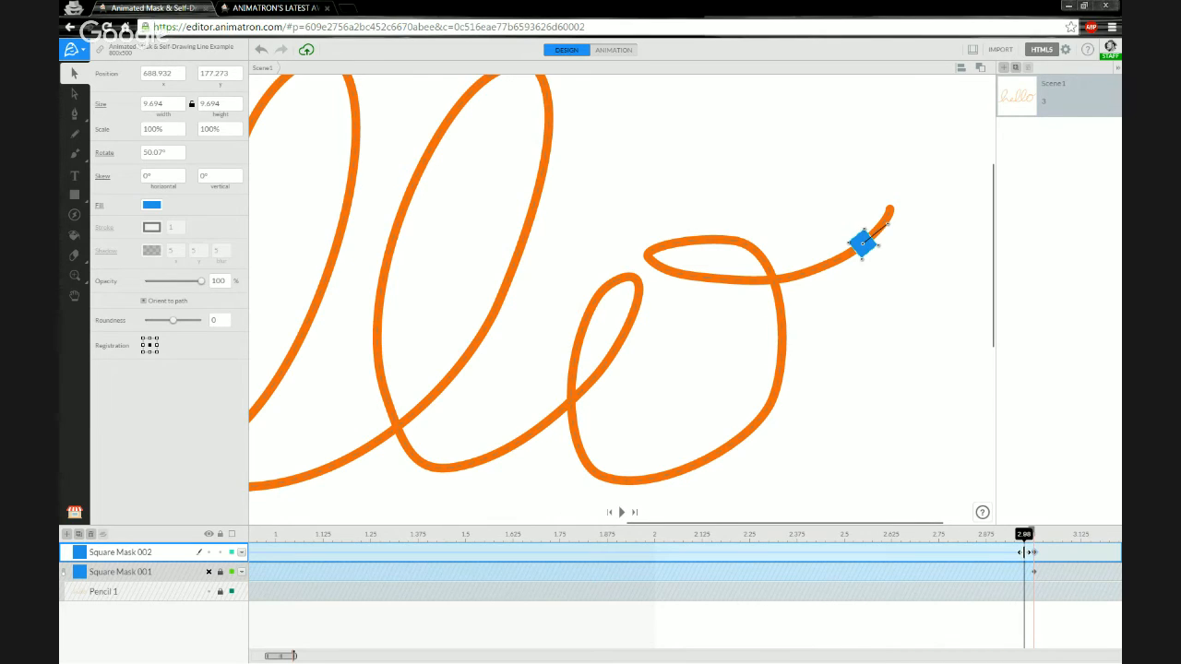
right_click(1023, 552)
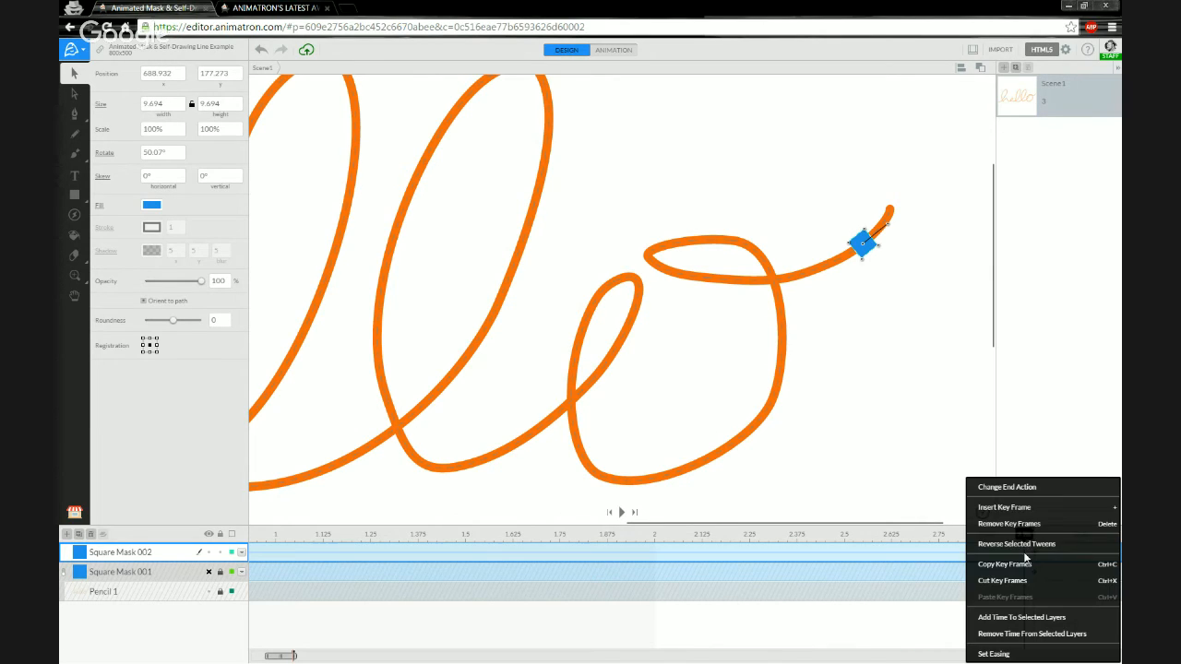
left_click(1015, 508)
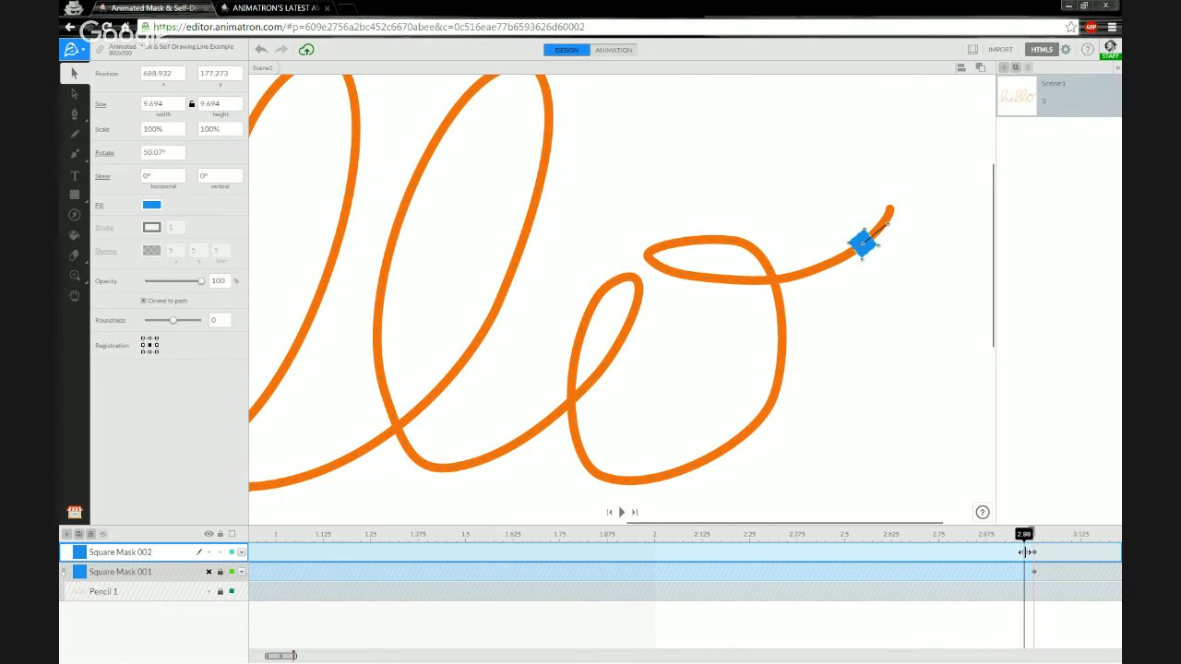
Set the new keyframe's end action to Stay and check the mask motion near the stroke end.
right_click(1024, 552)
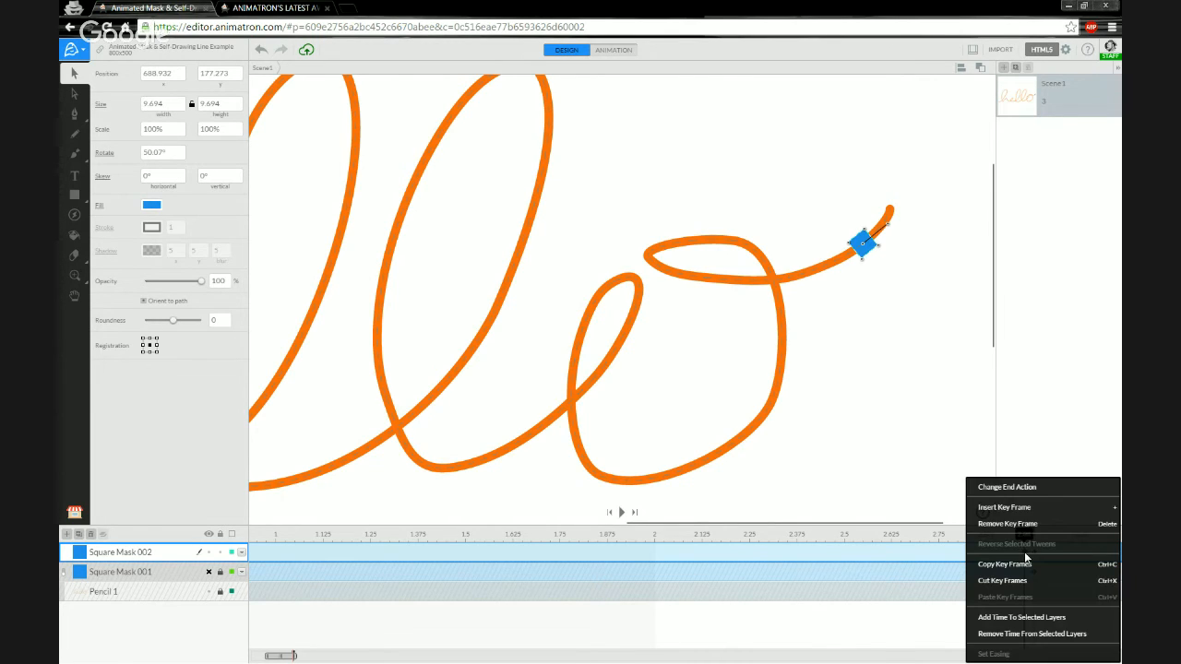
left_click(1008, 487)
left_click(1006, 482)
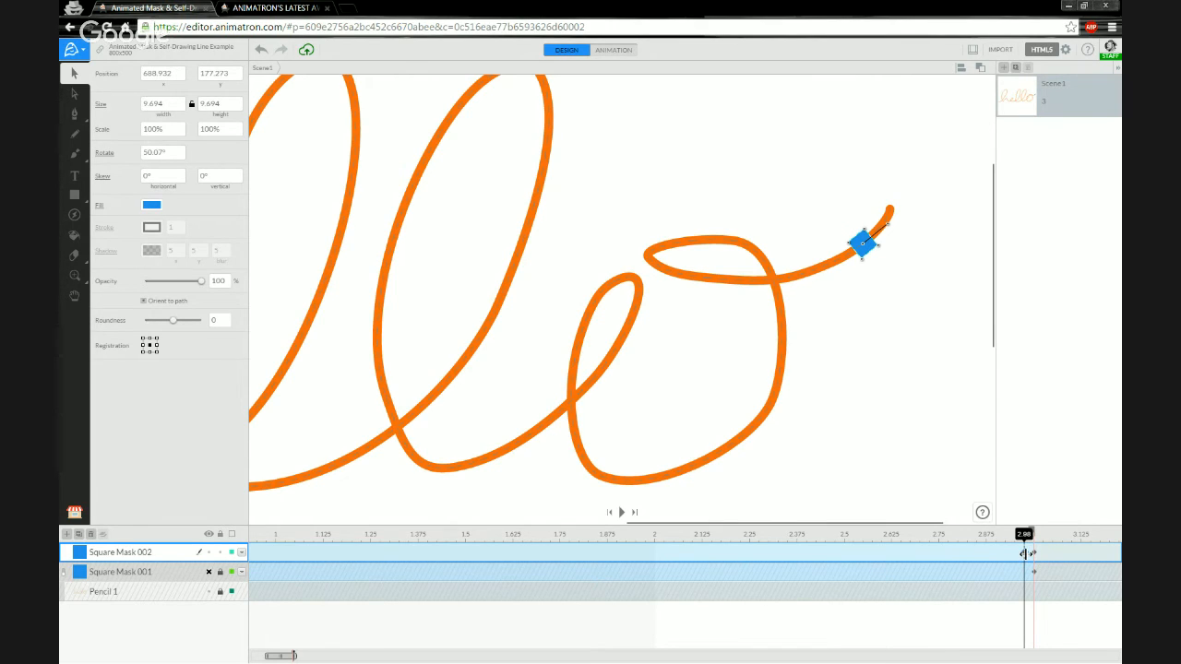
right_click(1024, 552)
left_click(1008, 487)
left_click(1010, 501)
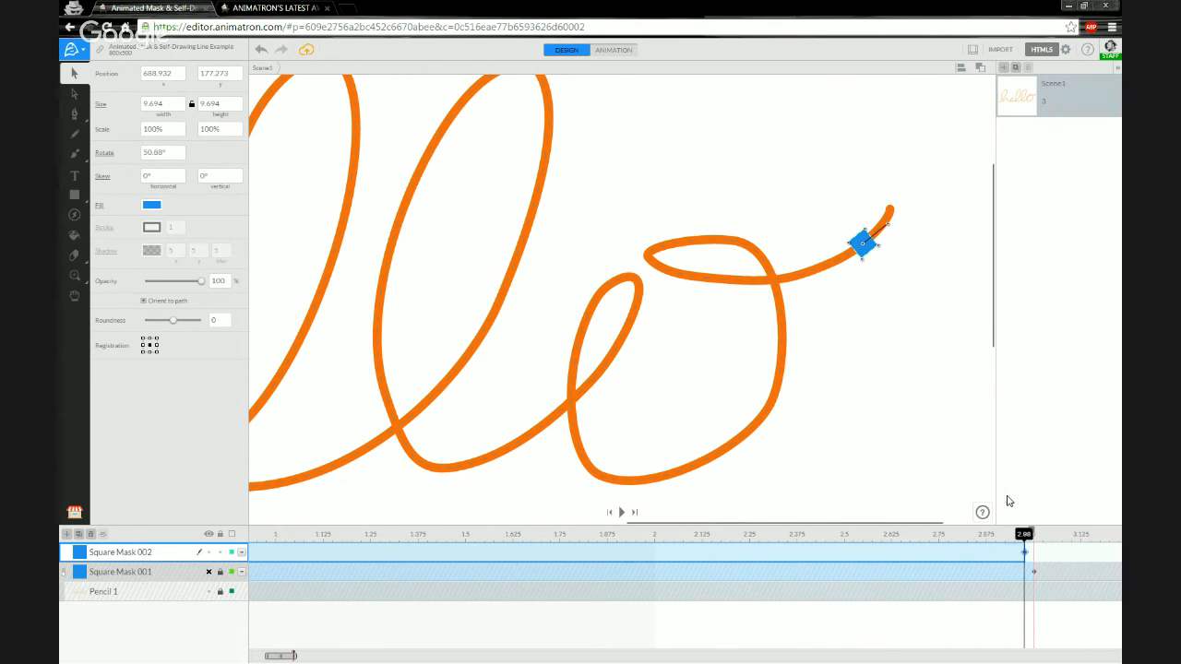
right_click(1025, 551)
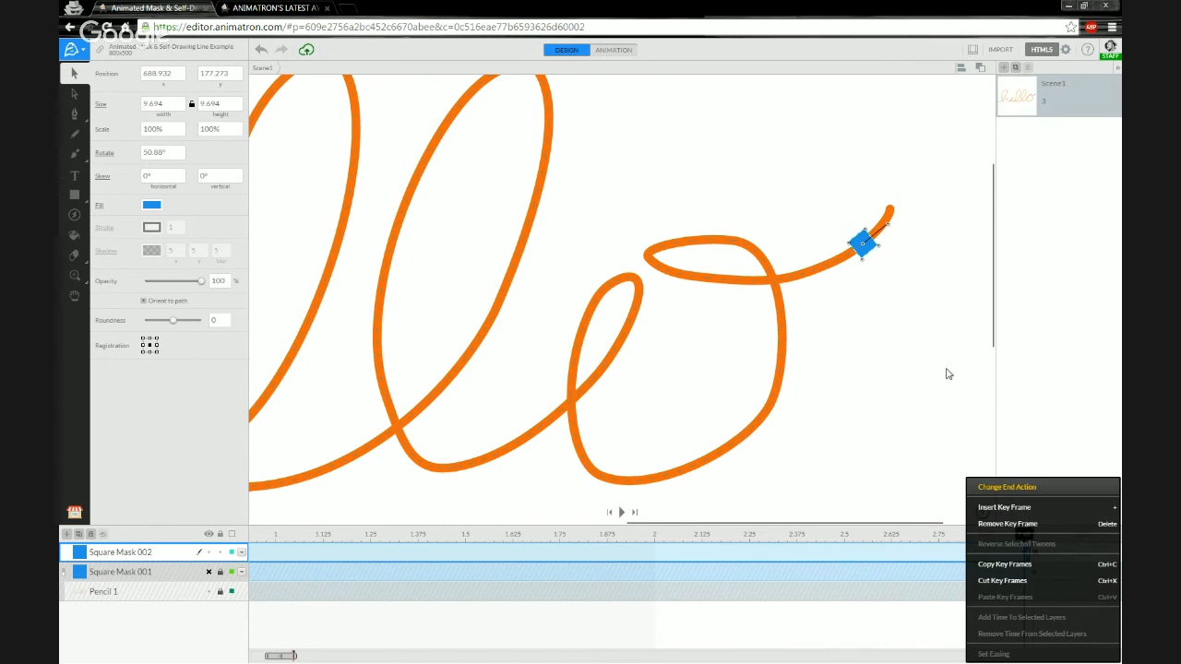
left_click(1008, 488)
left_click(1004, 482)
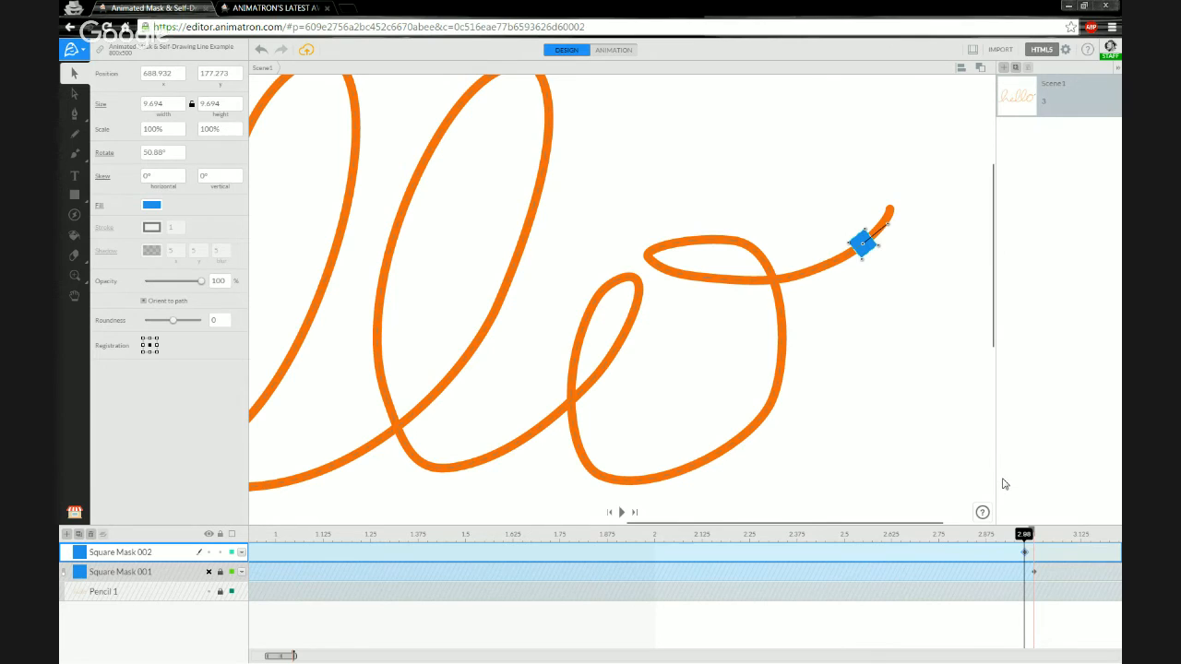
mouse_move(1027, 539)
left_mouse_down()
mouse_move(844, 538)
mouse_move(1024, 537)
mouse_move(1033, 523)
mouse_move(997, 528)
mouse_move(1039, 536)
mouse_move(1025, 535)
left_mouse_up()
Select Square Mask 001 and Square Mask 002 and combine them into a single Layer 1.
left_click(65, 574)
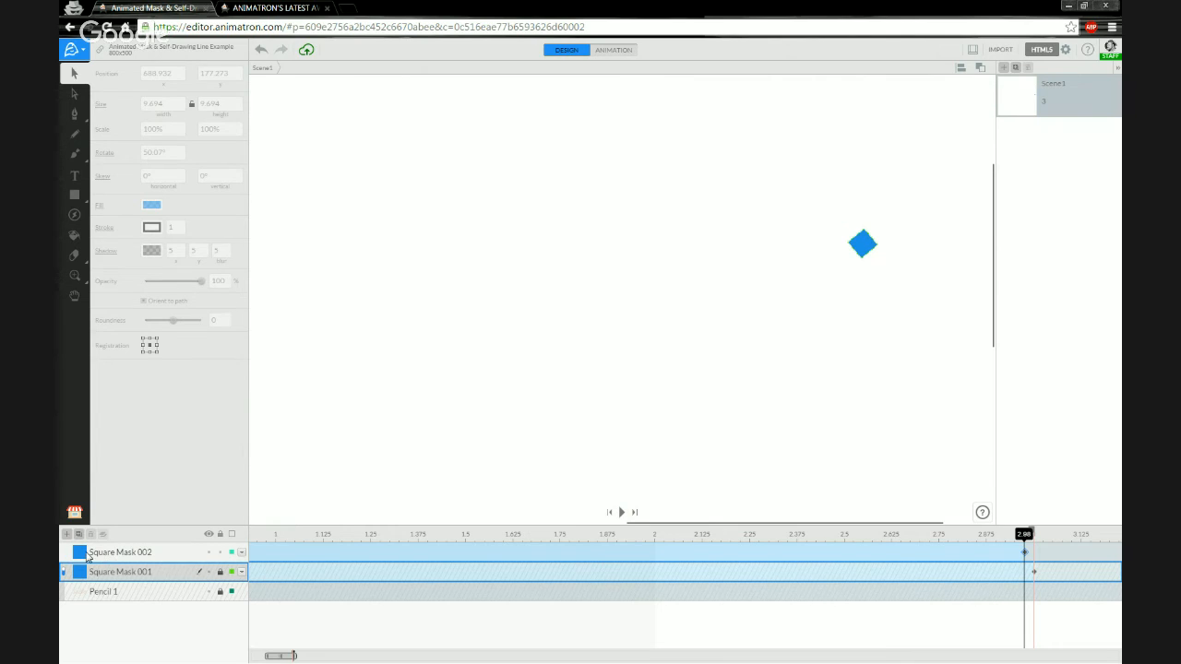
left_click(138, 553, "shift")
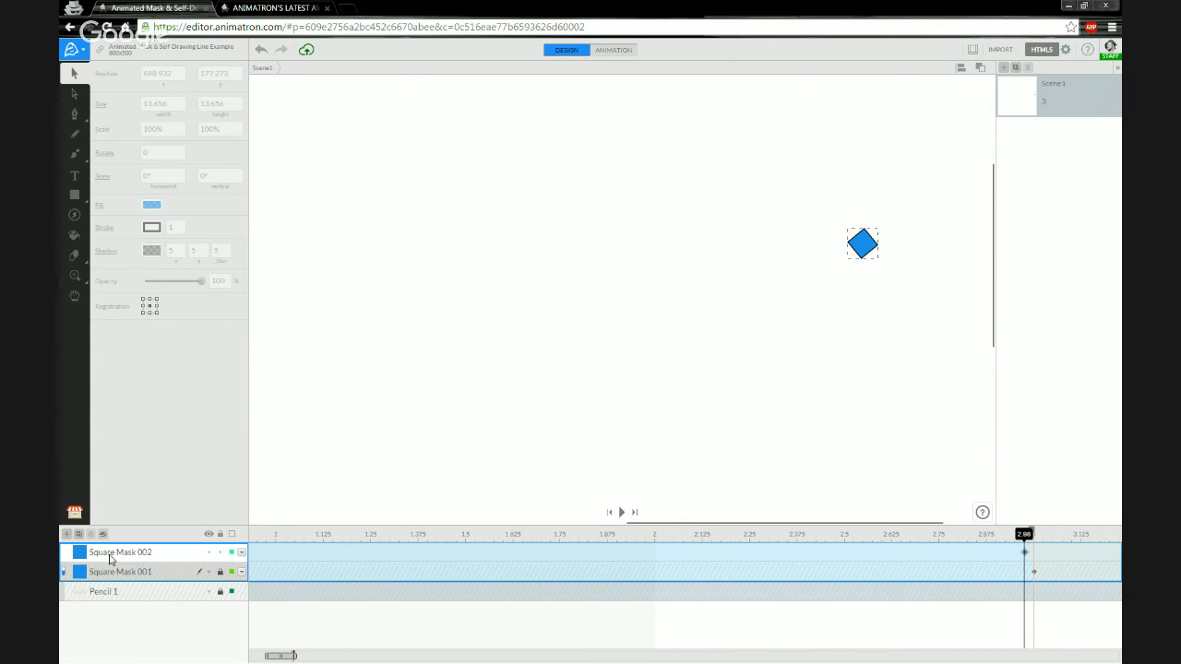
right_click(110, 559)
left_click(115, 545)
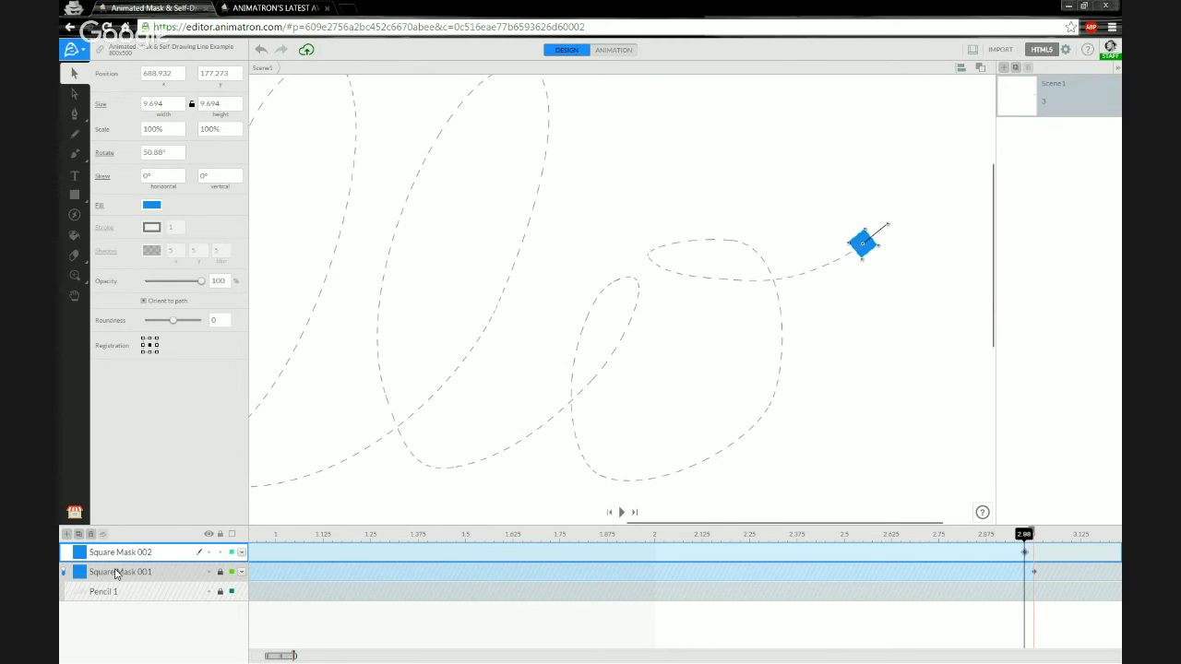
left_click(227, 573)
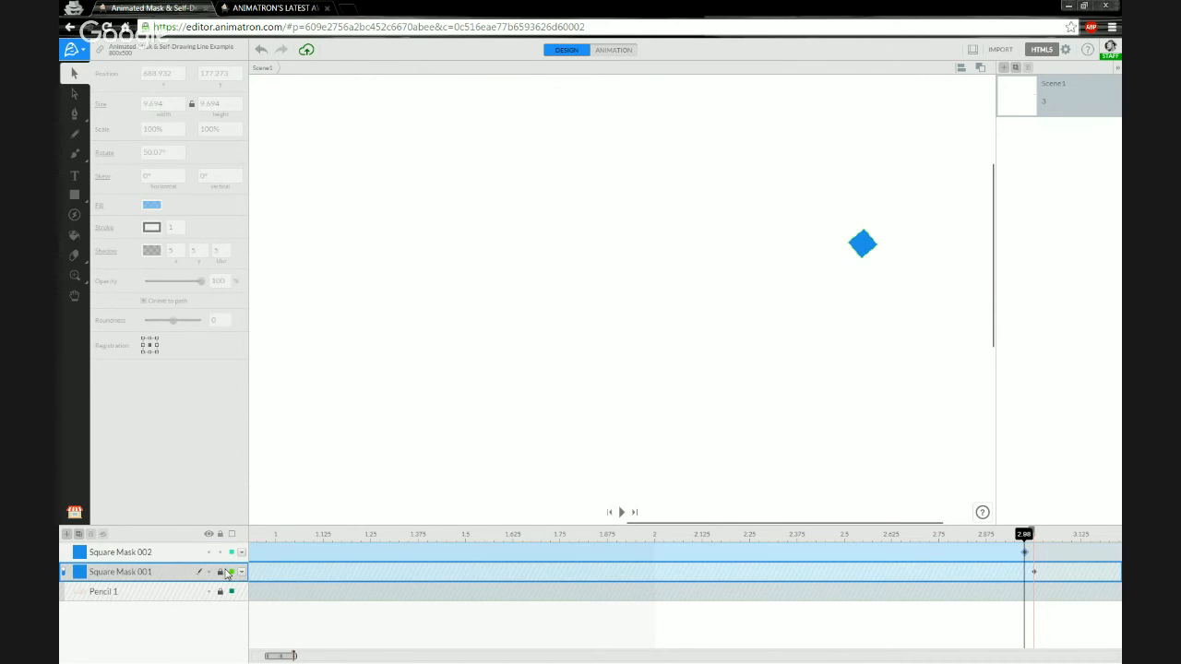
left_click(107, 554)
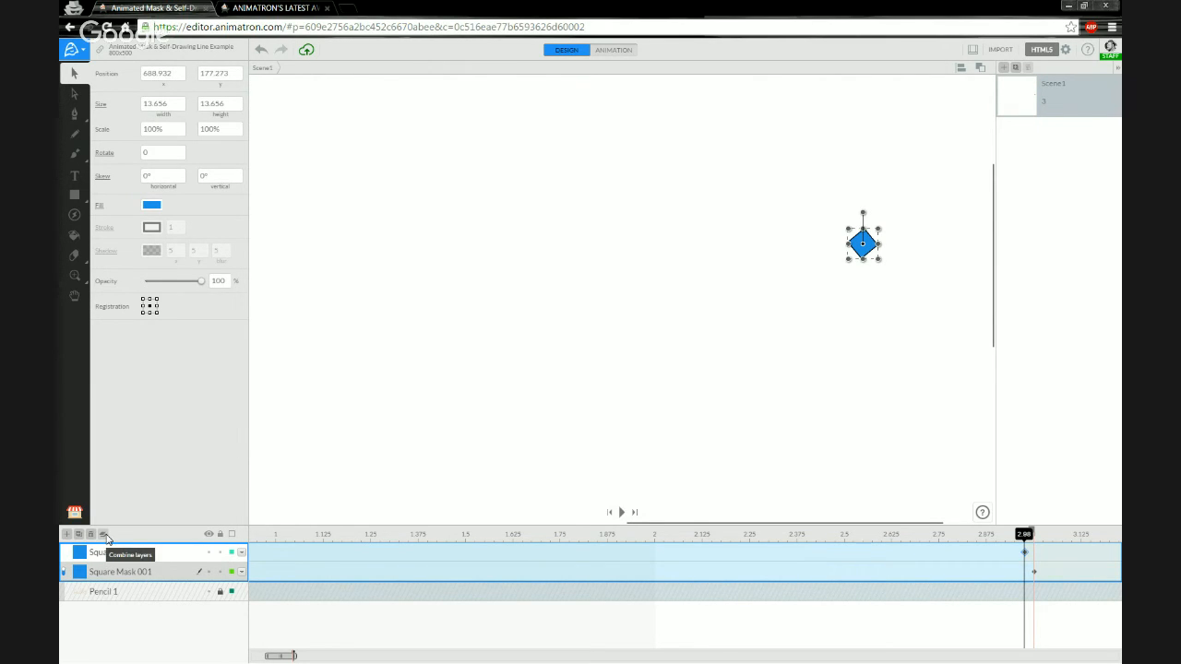
left_click(104, 535)
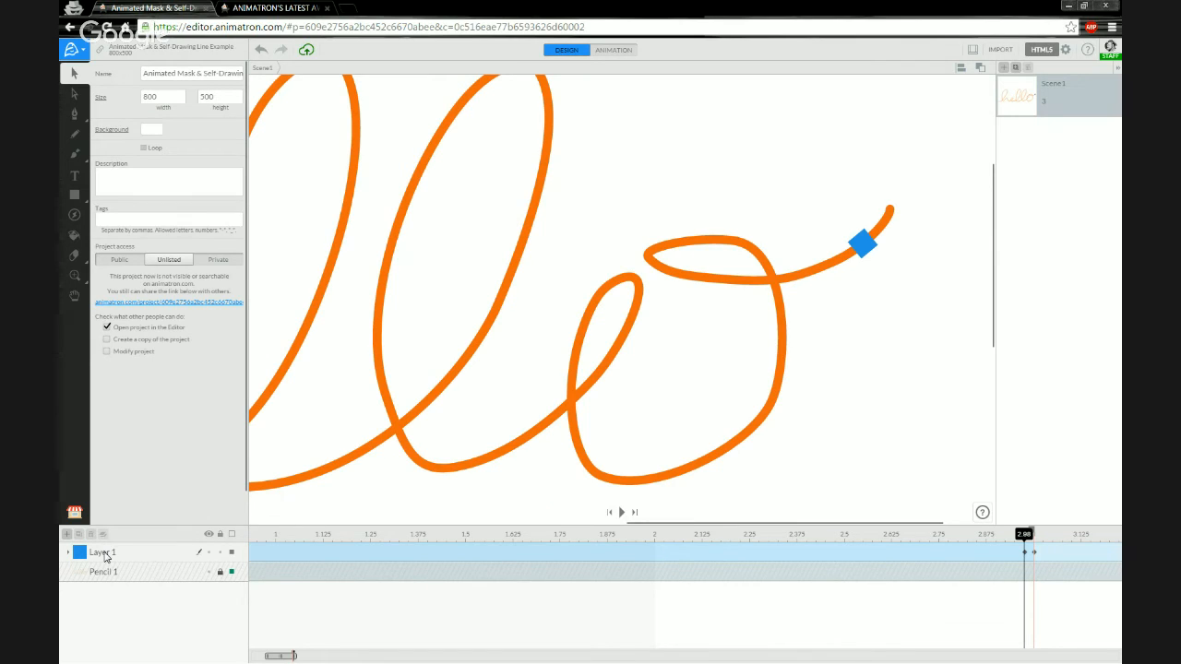
Rename the combined Layer 1 to MASK.
left_click(97, 555)
left_click(69, 552)
left_click(69, 553)
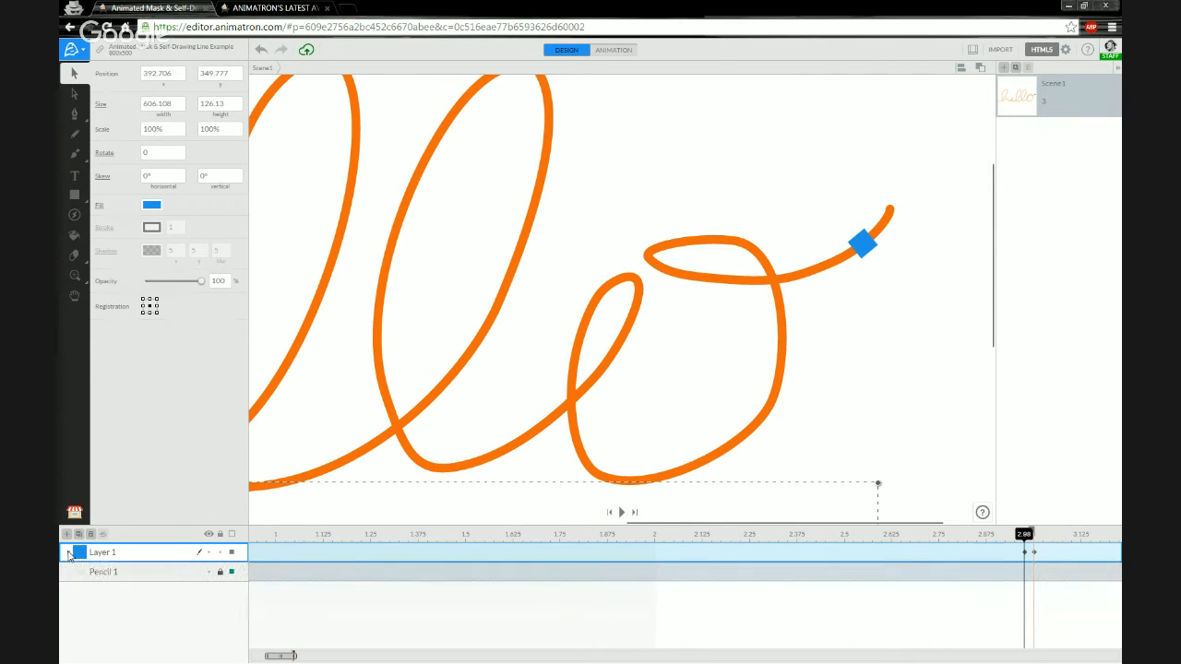
double_click(92, 552)
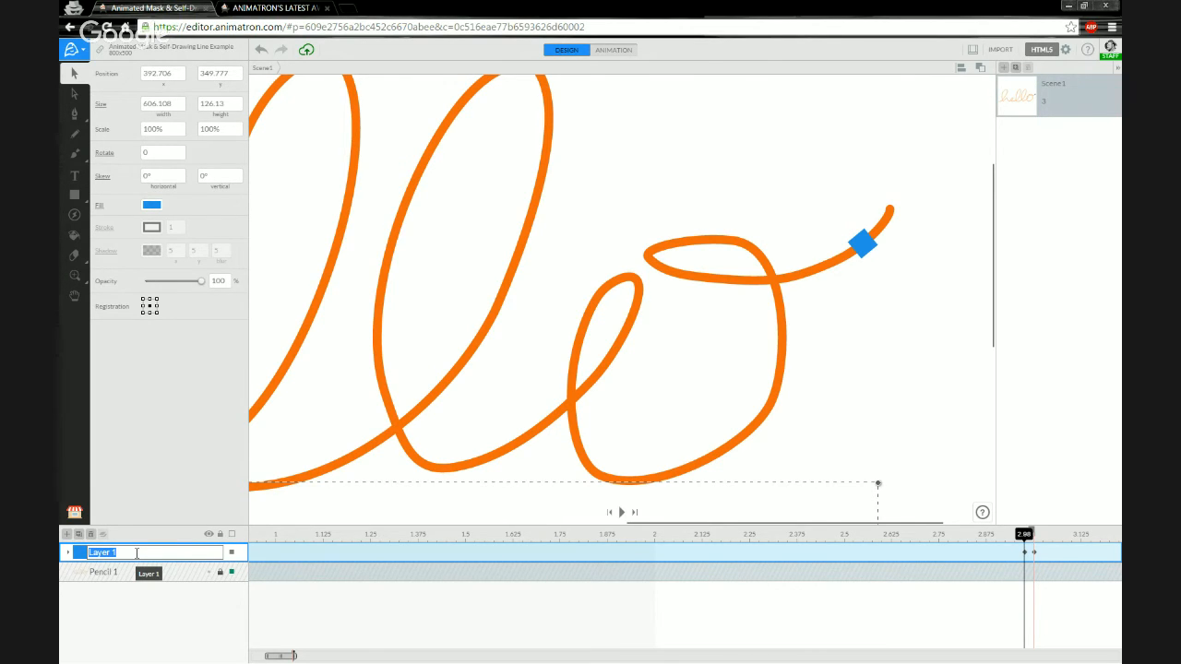
type("MASK")
key("Return")
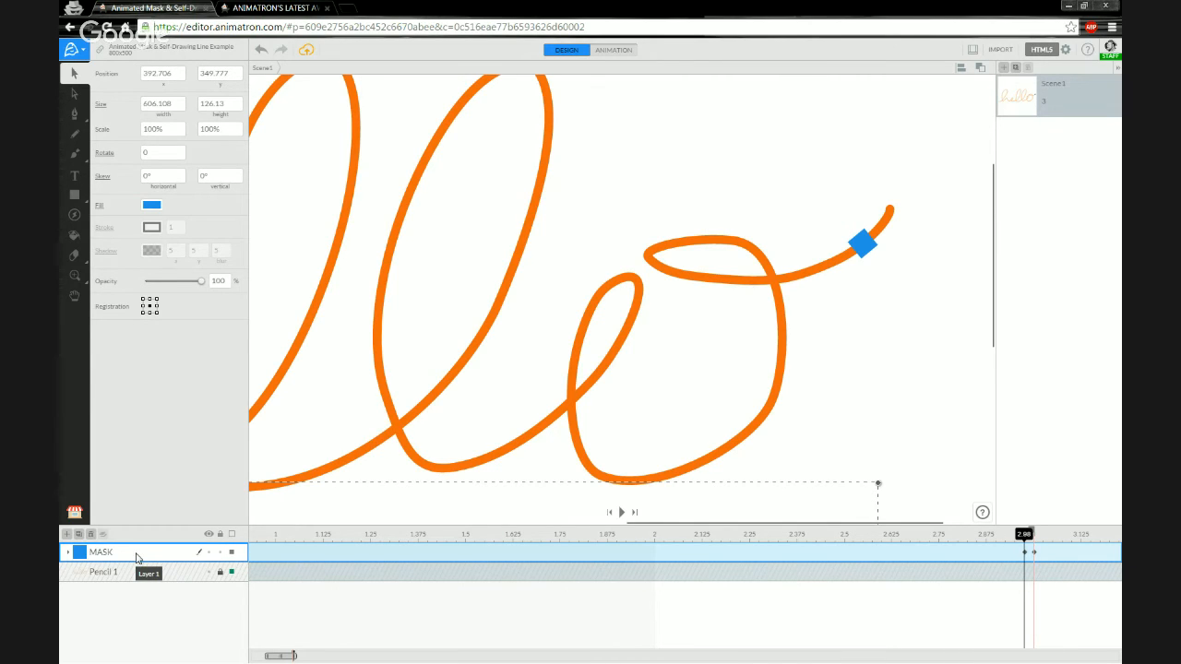
Turn the MASK layer into a mask over Pencil 1 and scrub to check it.
right_click(130, 554)
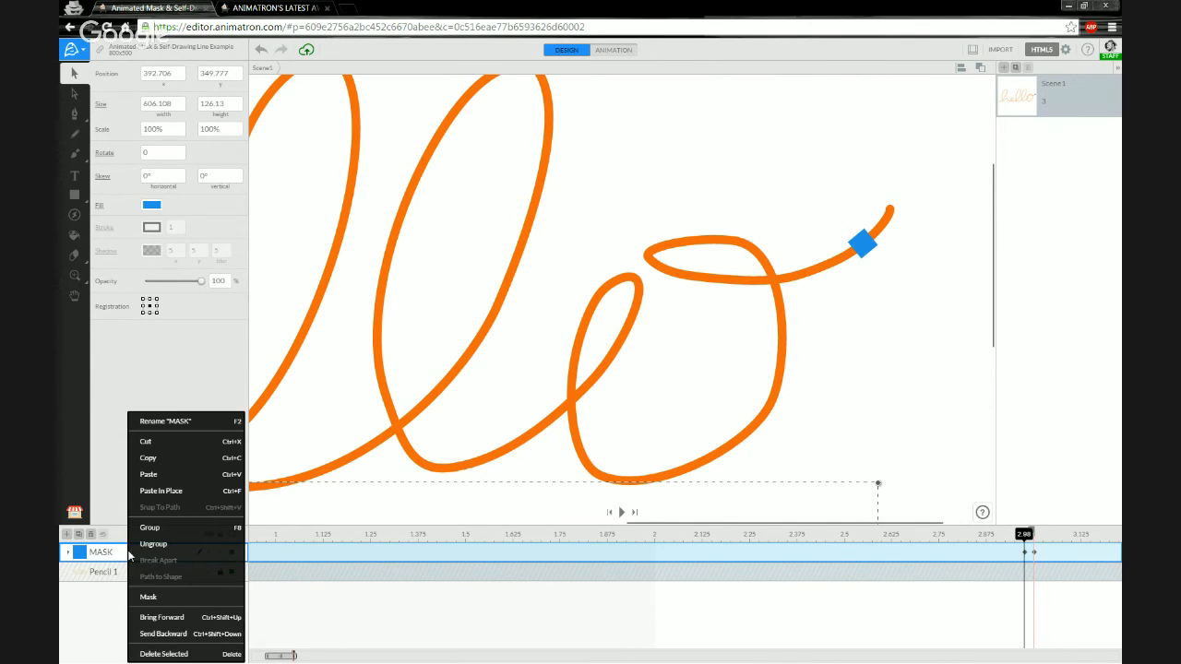
left_click(150, 600)
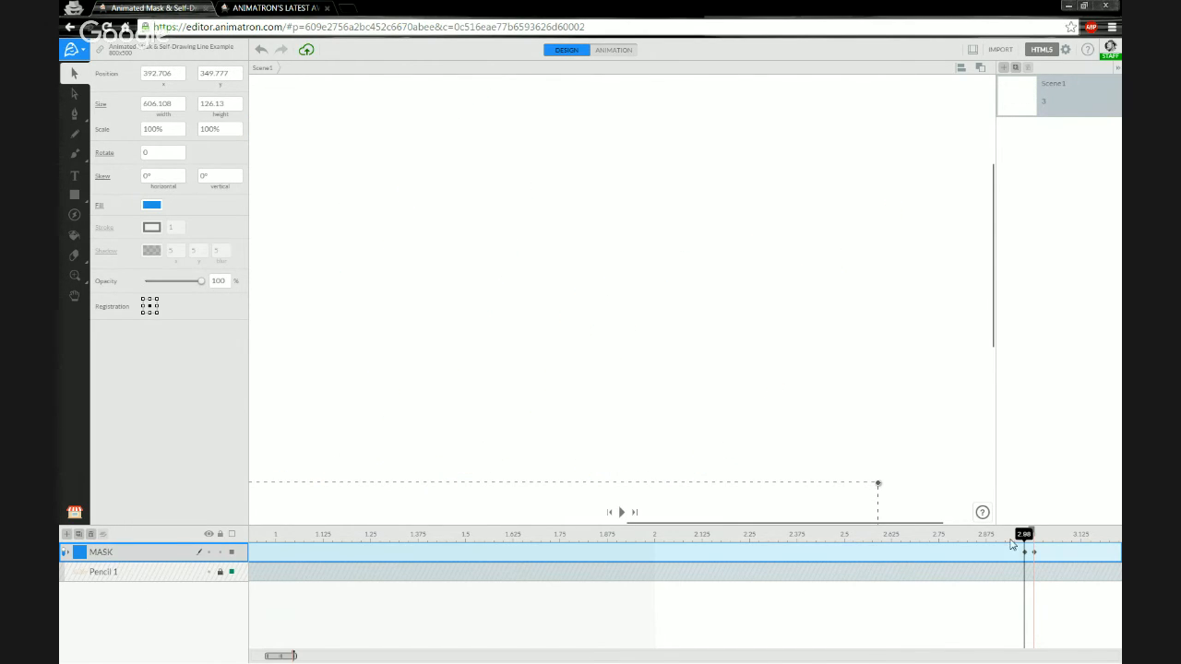
mouse_move(1023, 536)
left_mouse_down()
mouse_move(856, 542)
mouse_move(1027, 541)
left_mouse_up()
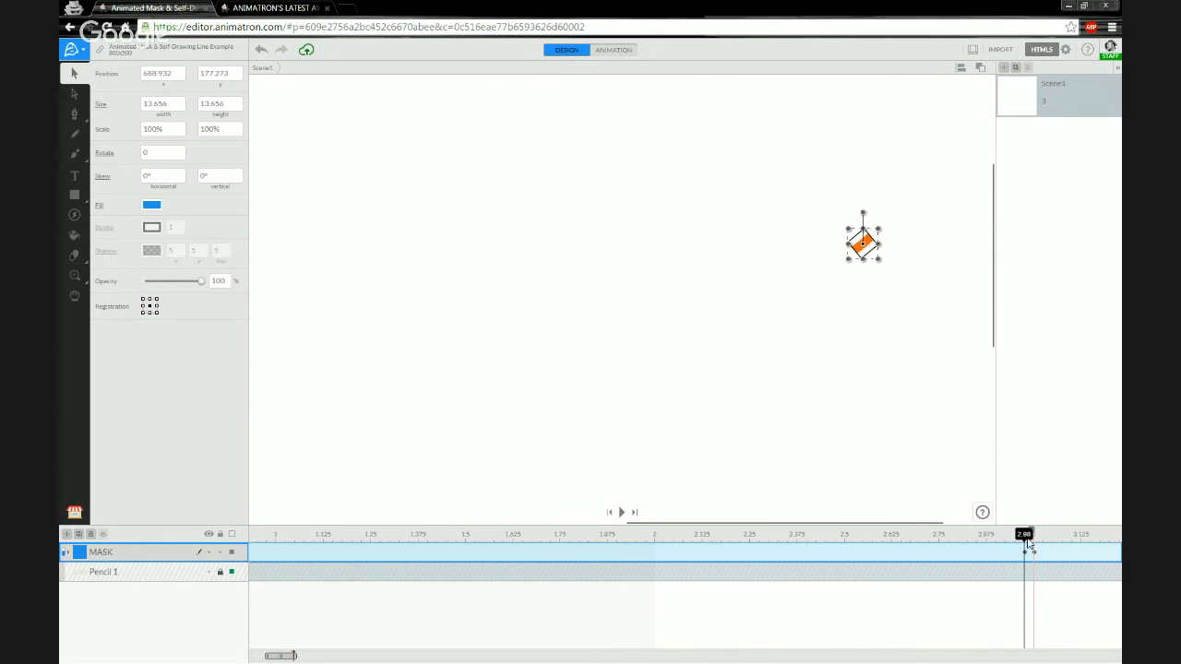
Expand MASK, duplicate Square Mask 002 and move the copy into the MASK group.
left_click(65, 553)
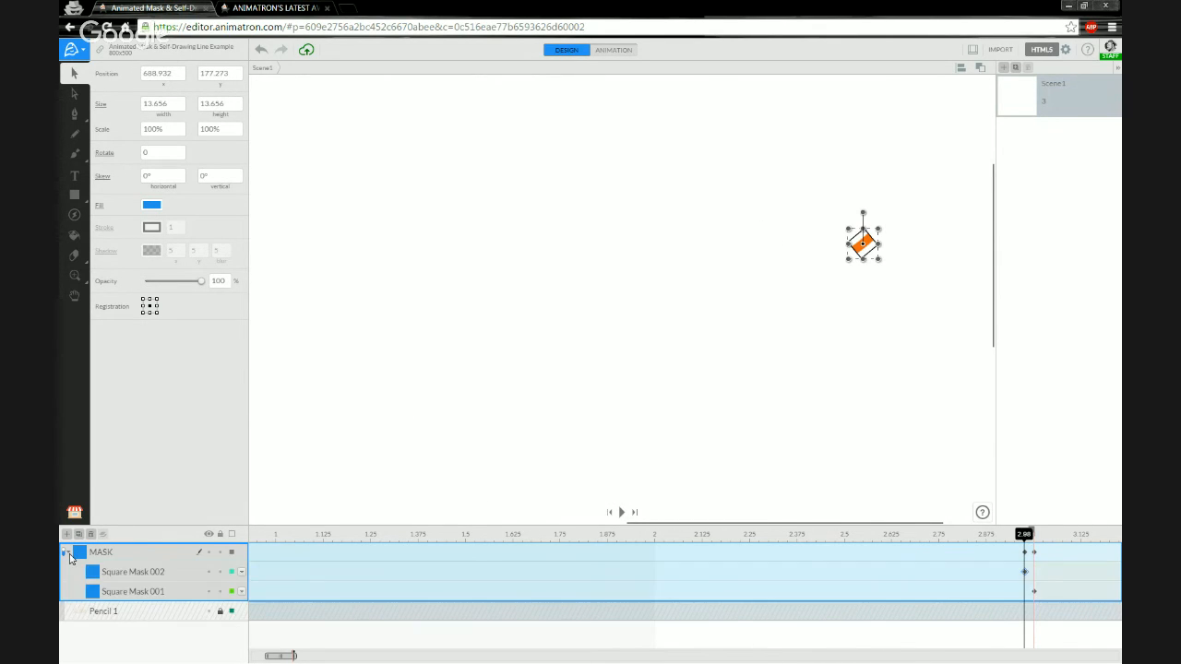
left_click(185, 572)
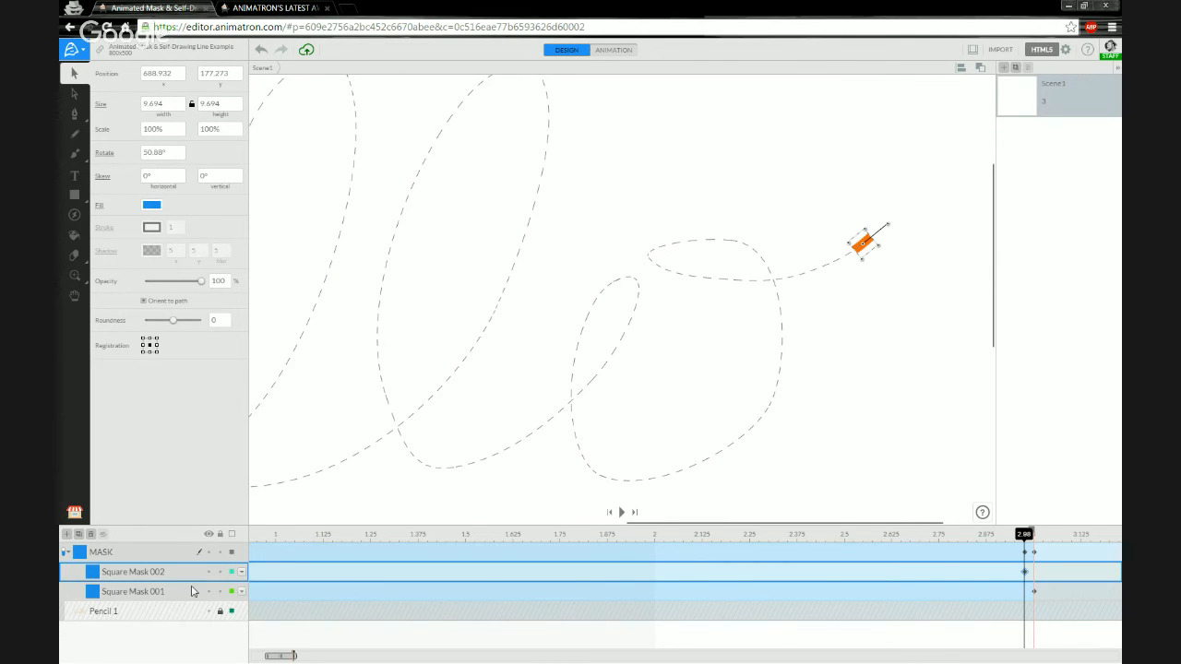
left_click(80, 535)
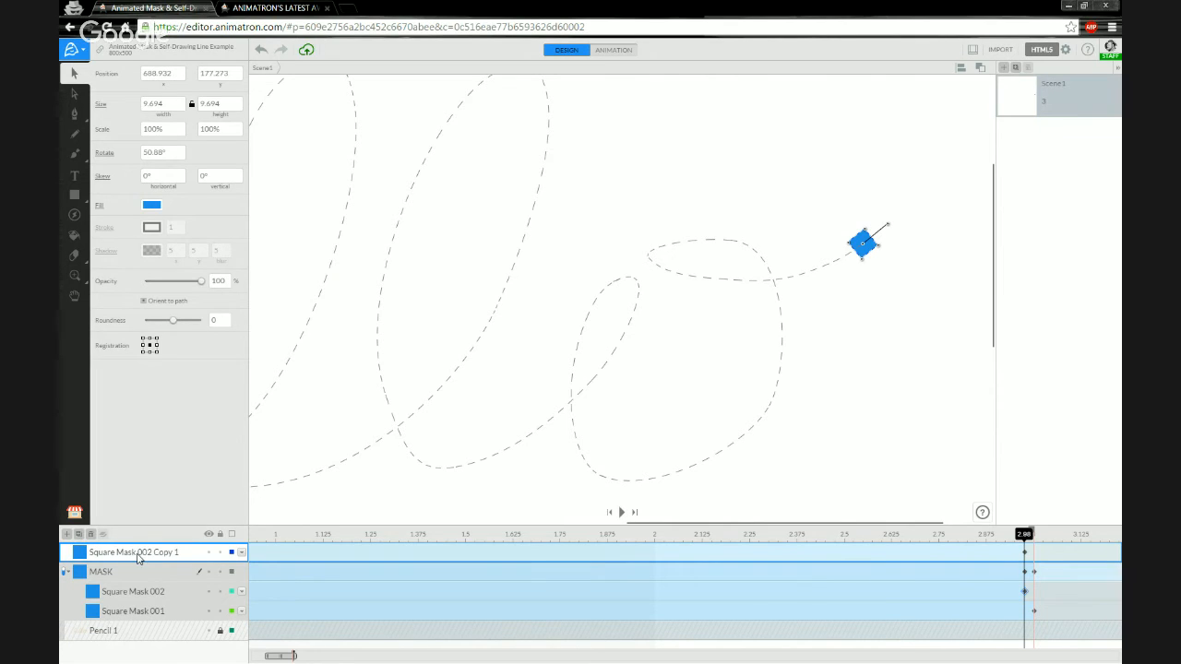
mouse_move(138, 557)
left_mouse_down()
mouse_move(135, 584)
mouse_move(158, 589)
left_mouse_up()
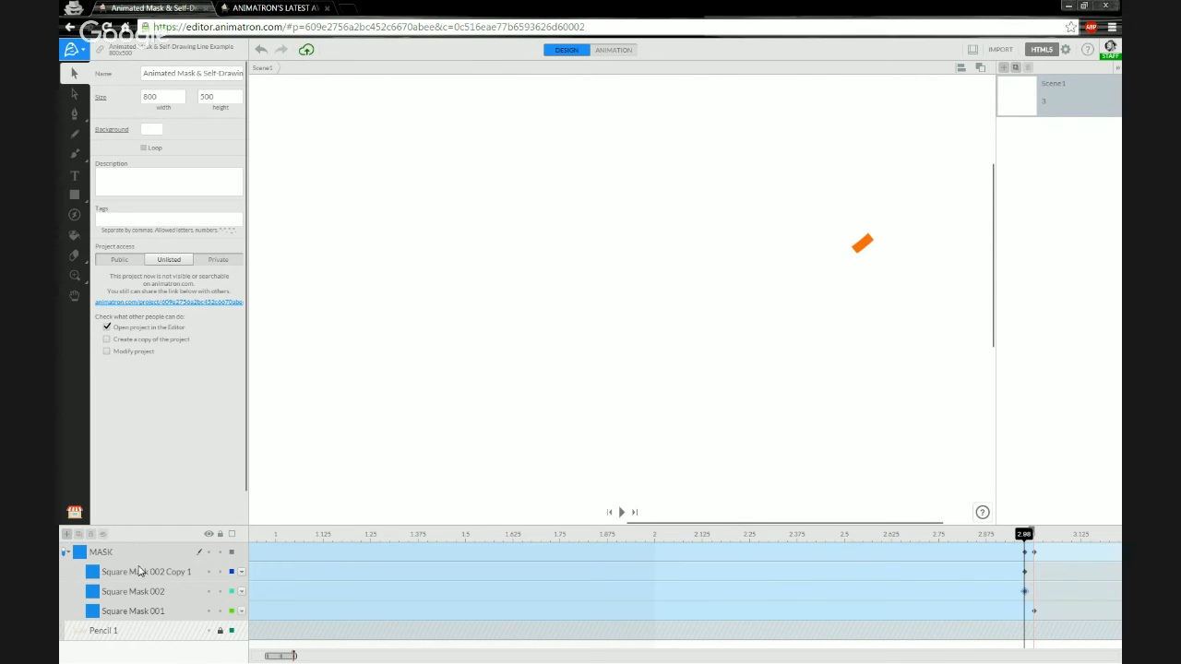
Rename the copy Square Mask 003 and move its keyframe earlier to 2.95.
left_click(140, 576)
double_click(178, 572)
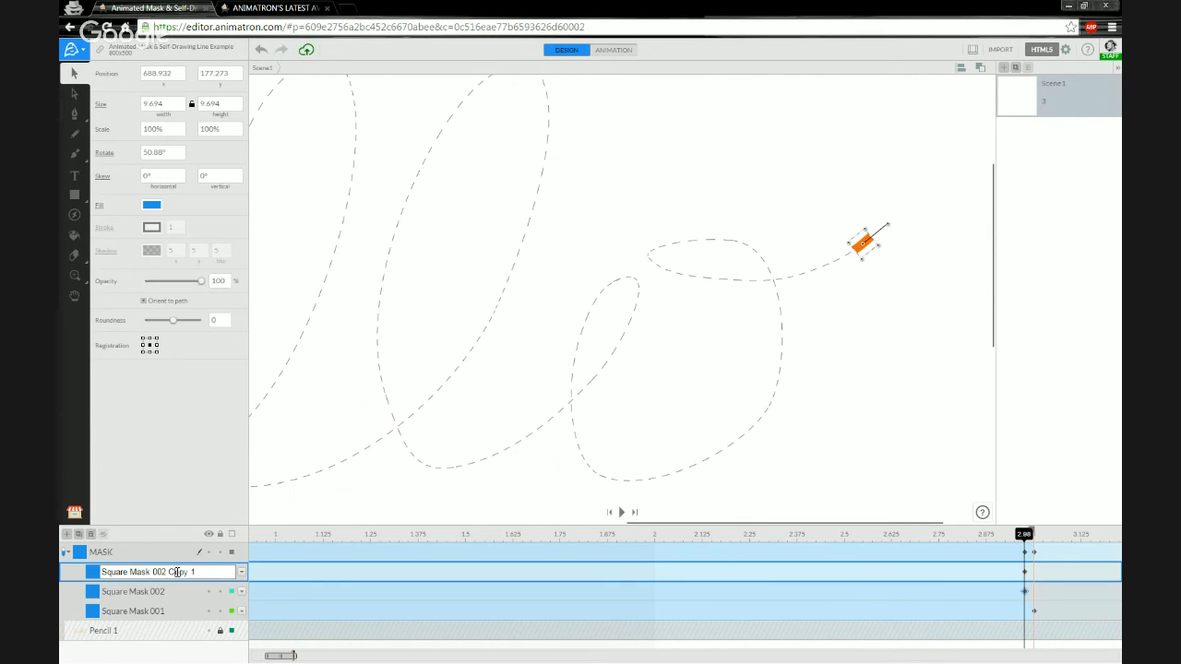
left_click_drag(162, 572, 220, 574)
type("3")
key("Return")
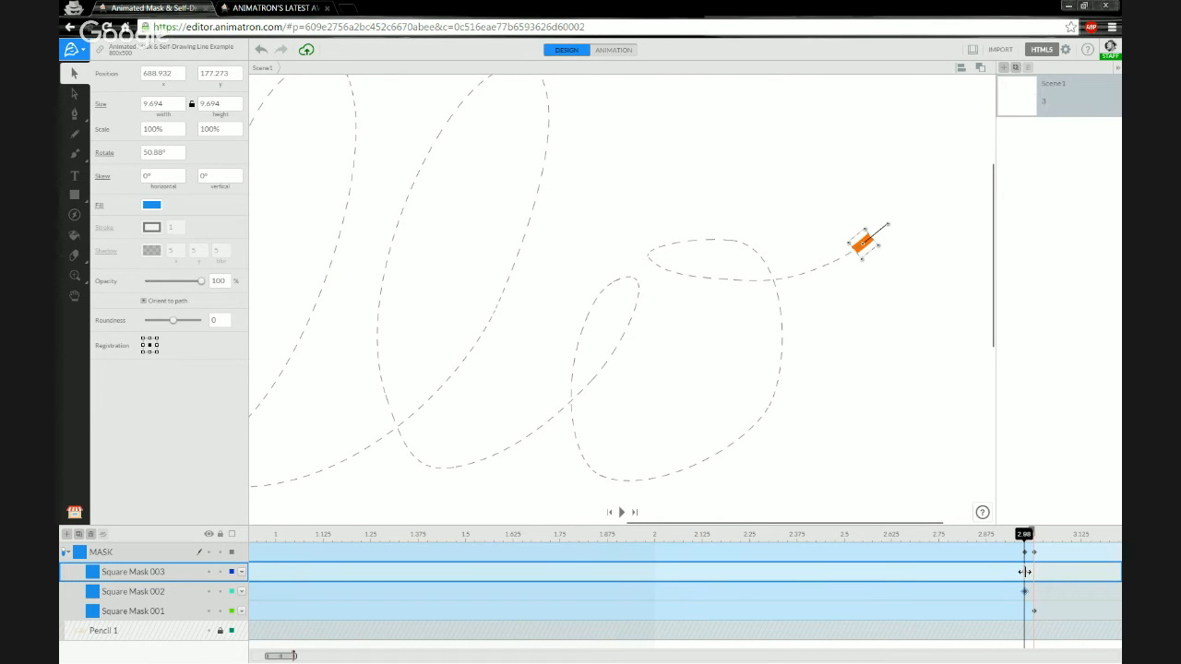
left_click_drag(1024, 572, 1015, 573)
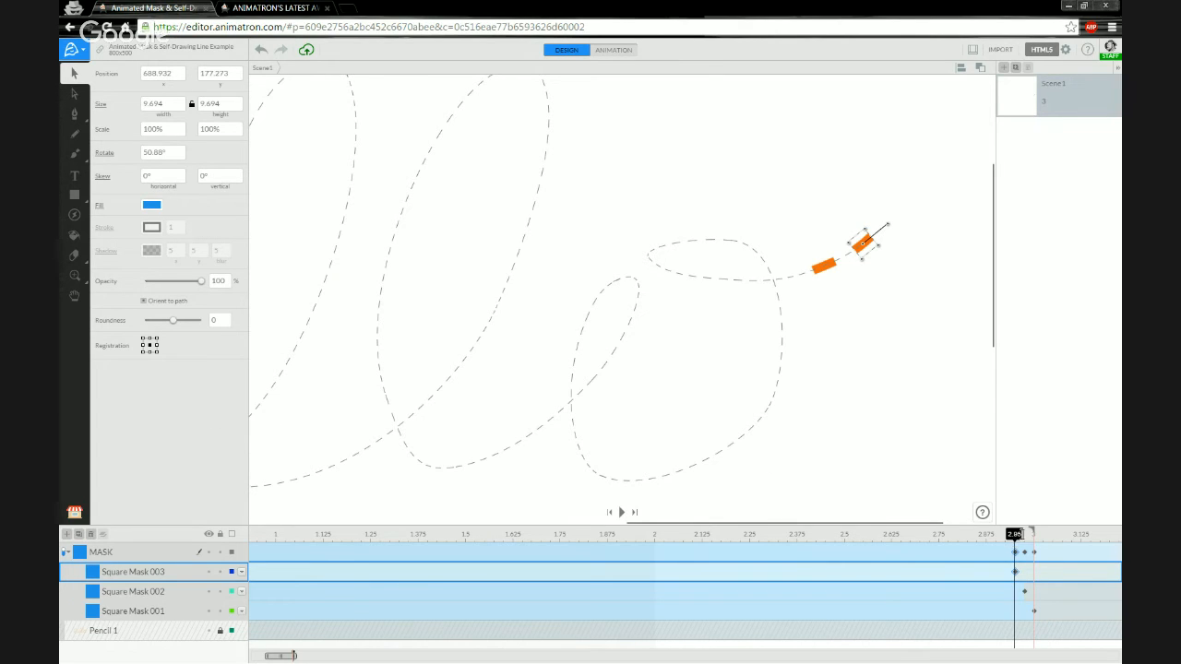
mouse_move(1015, 534)
left_mouse_down()
mouse_move(502, 533)
mouse_move(1024, 533)
mouse_move(612, 535)
mouse_move(1024, 535)
mouse_move(1006, 535)
left_mouse_up()
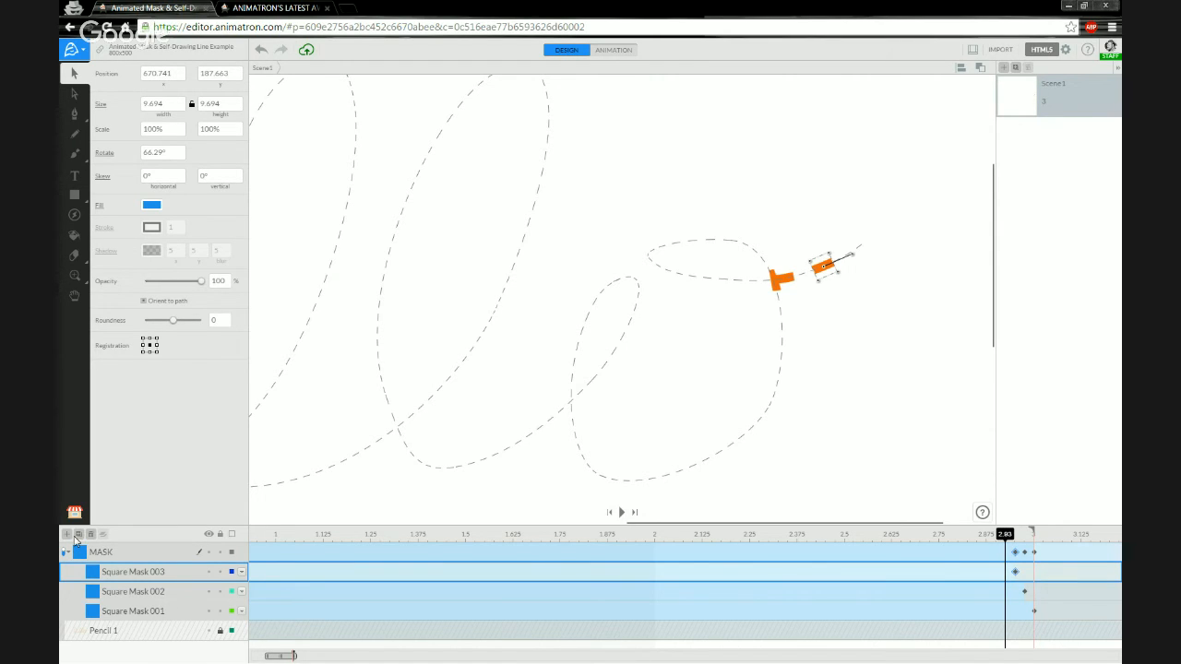
Duplicate Square Mask 003 into the MASK group and rename it Square Mask 004.
left_click(79, 534)
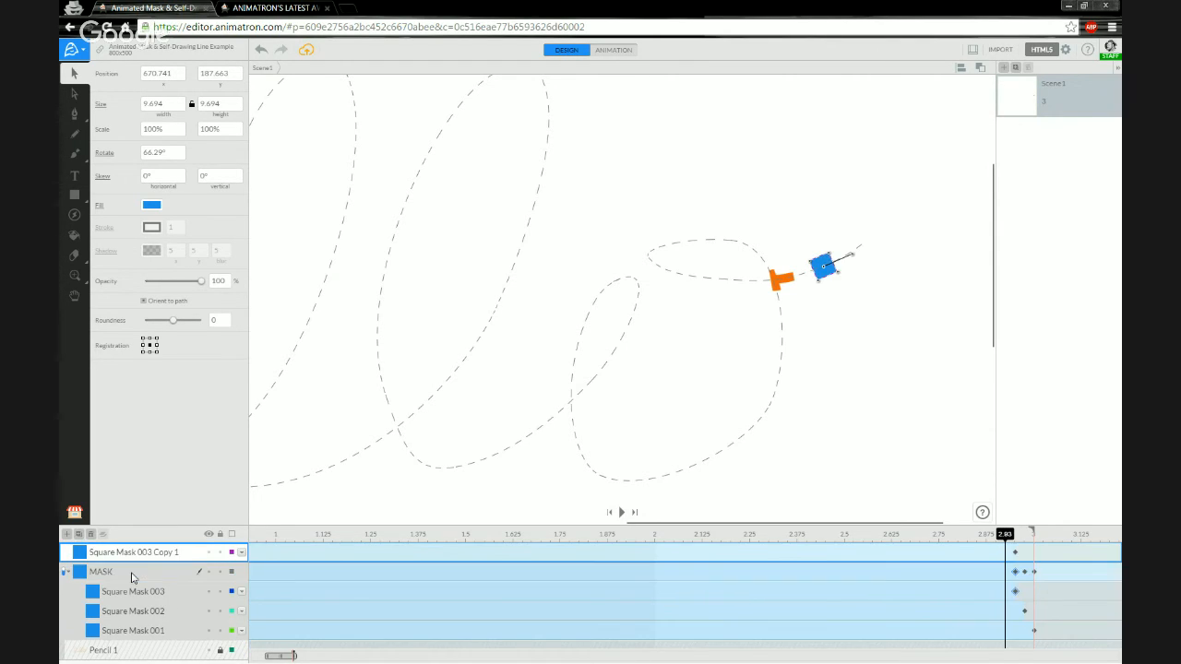
left_click(152, 596)
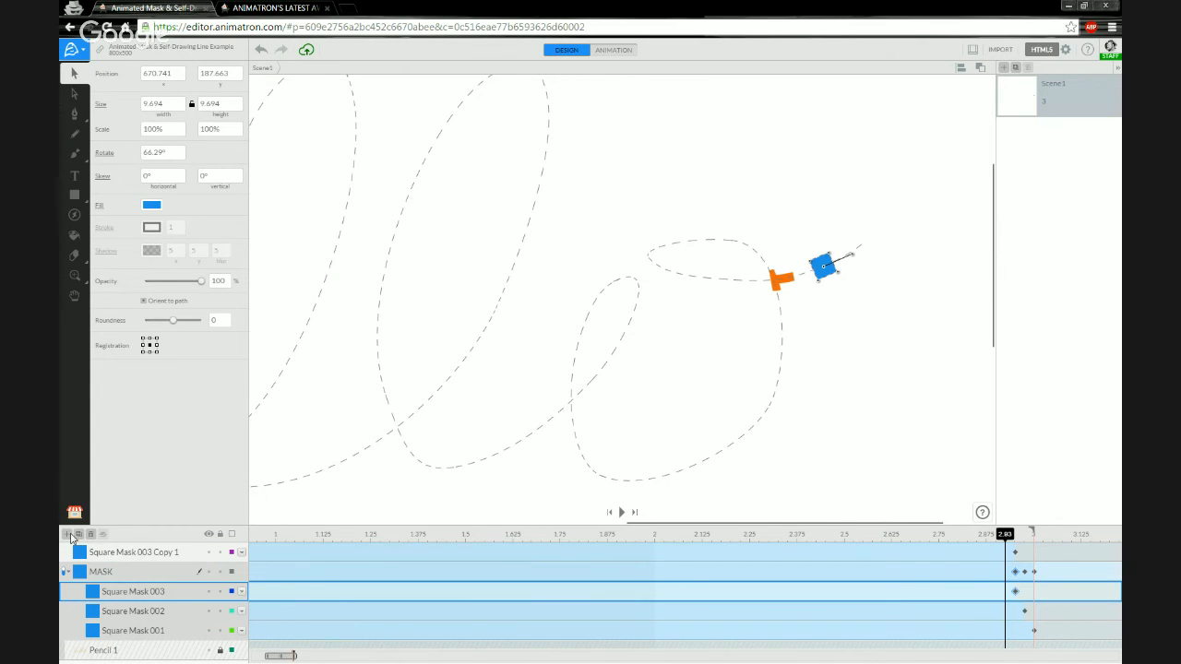
left_click(122, 555)
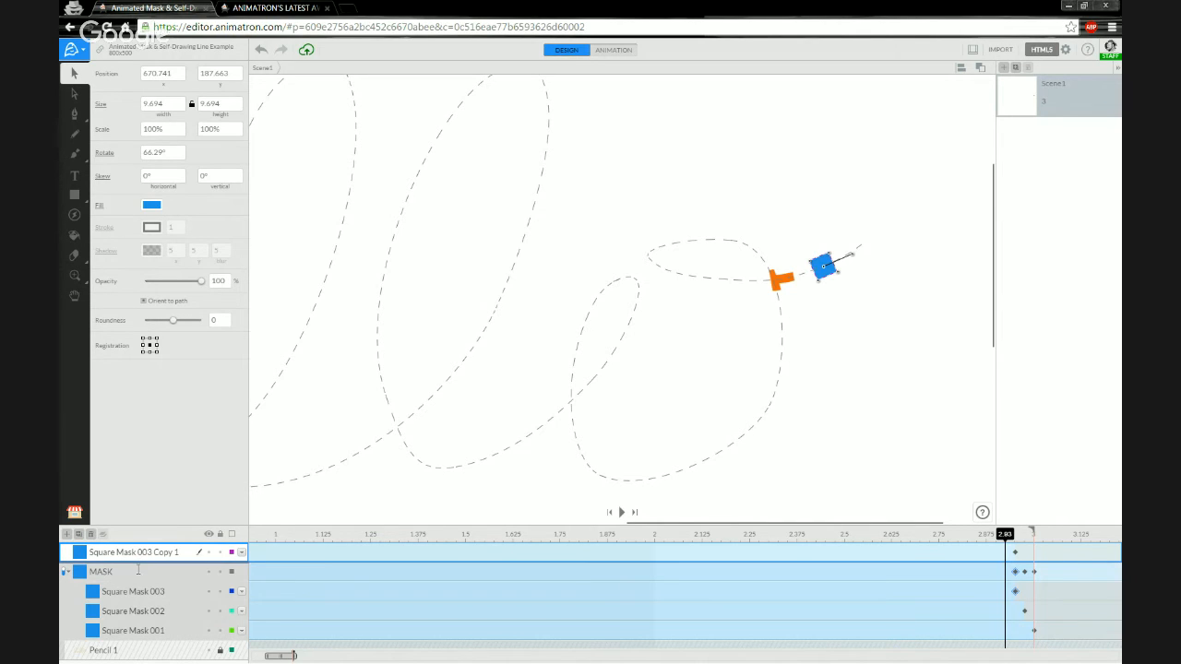
left_click_drag(139, 569, 138, 588)
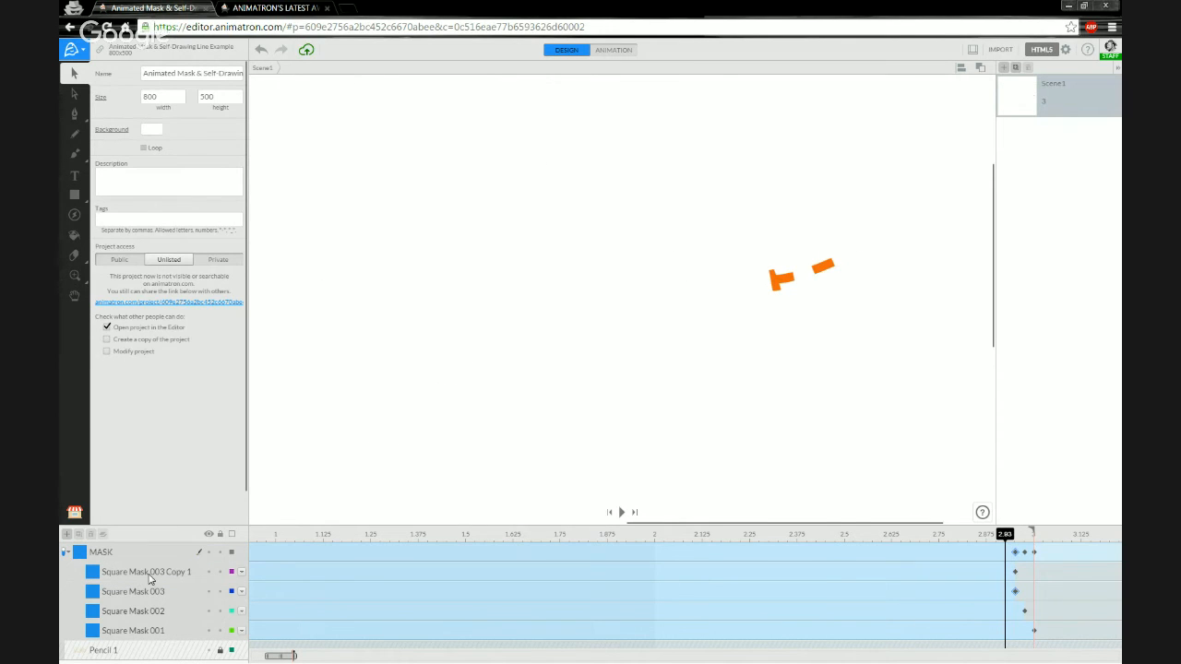
left_click(149, 575)
left_click(169, 572)
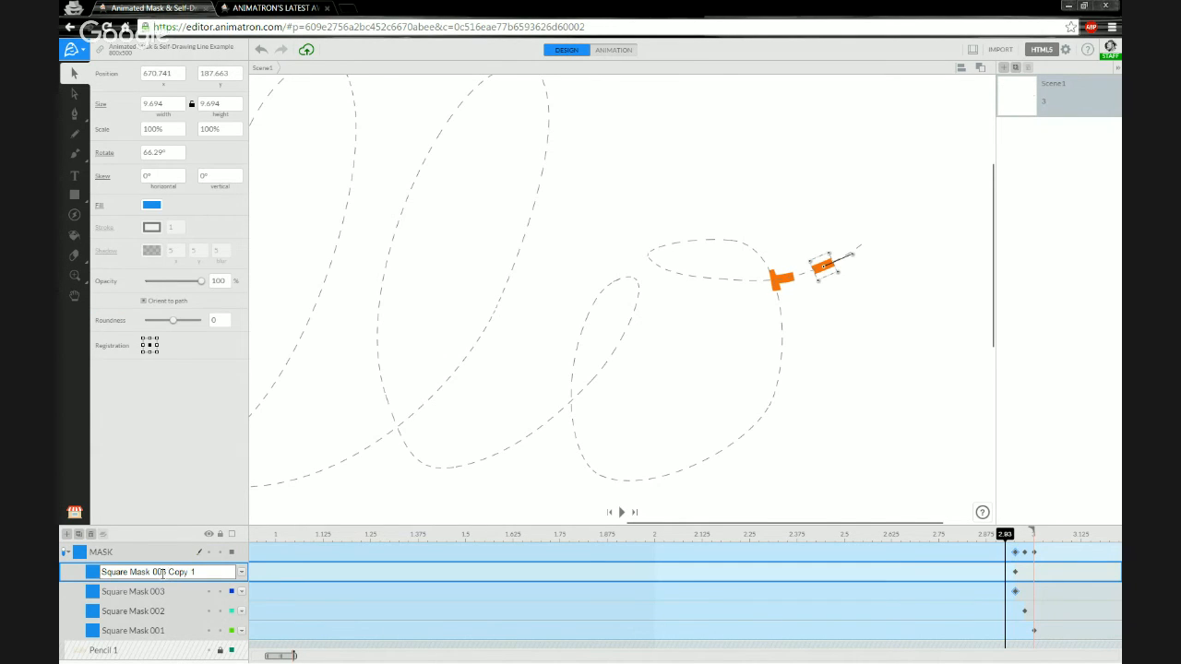
left_click_drag(163, 572, 192, 572)
type("4")
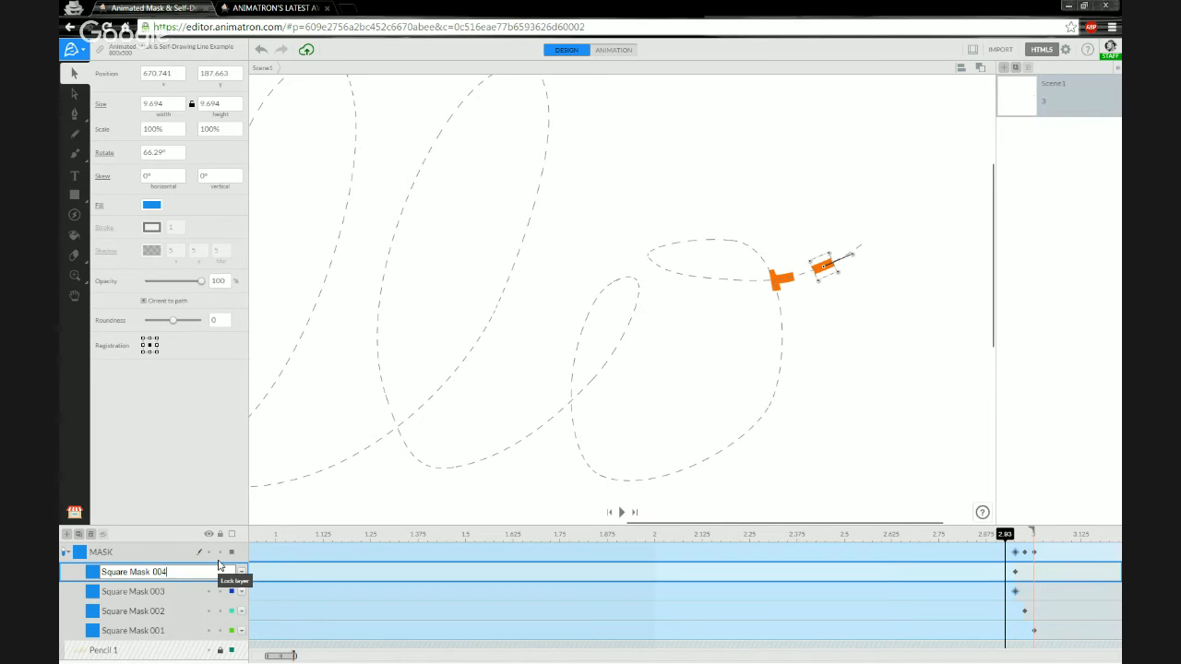
key("Return")
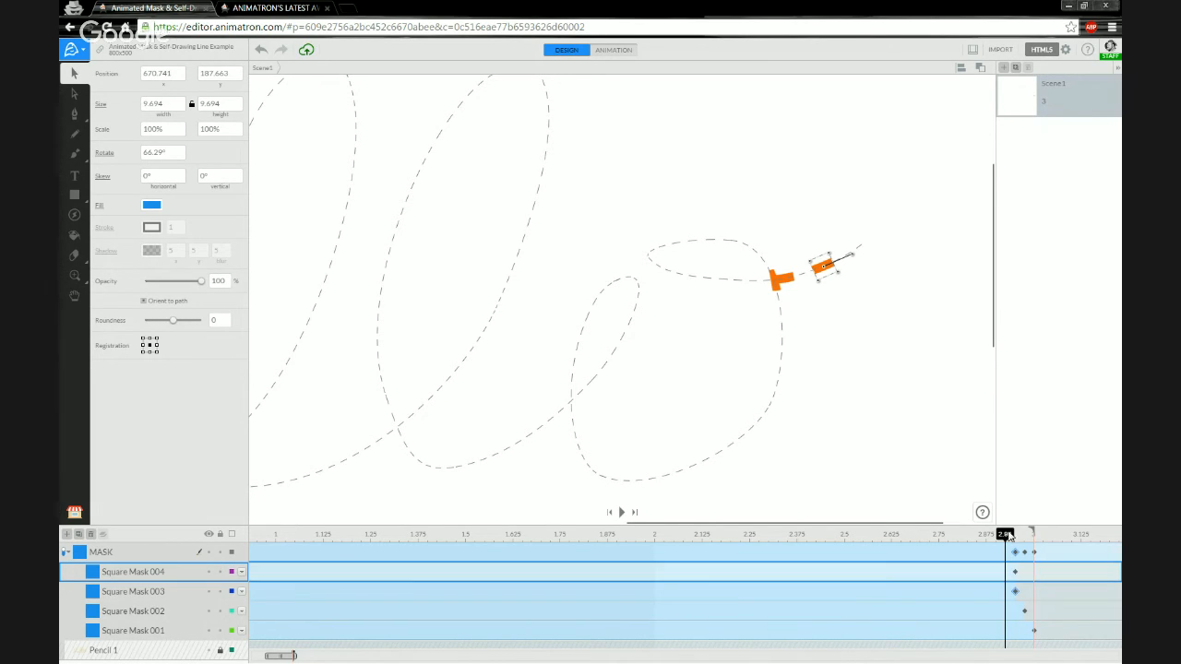
Insert a keyframe near 2.93 on Square Mask 004 with its end action set to Stay.
right_click(1011, 578)
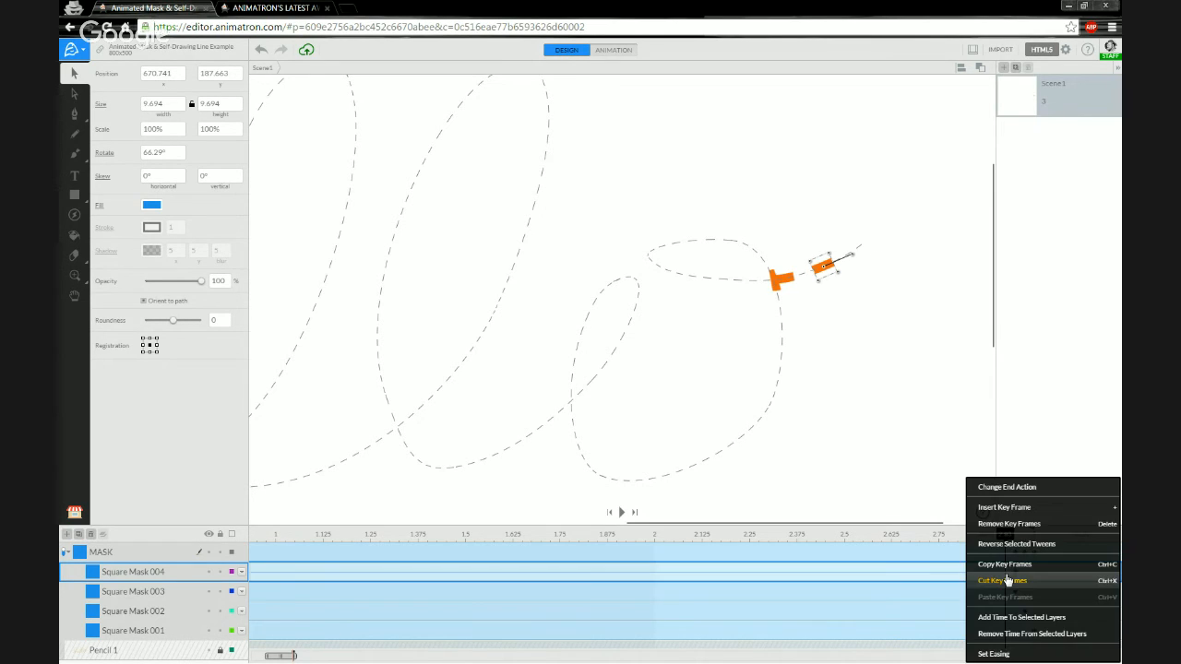
left_click(1028, 517)
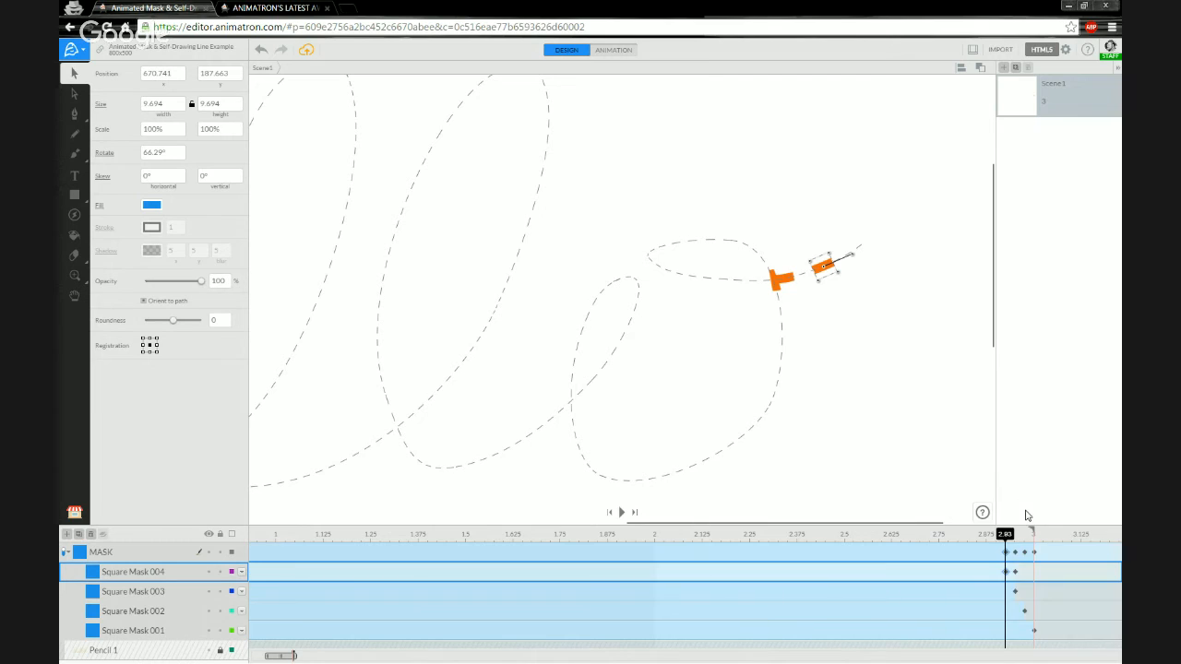
right_click(1008, 574)
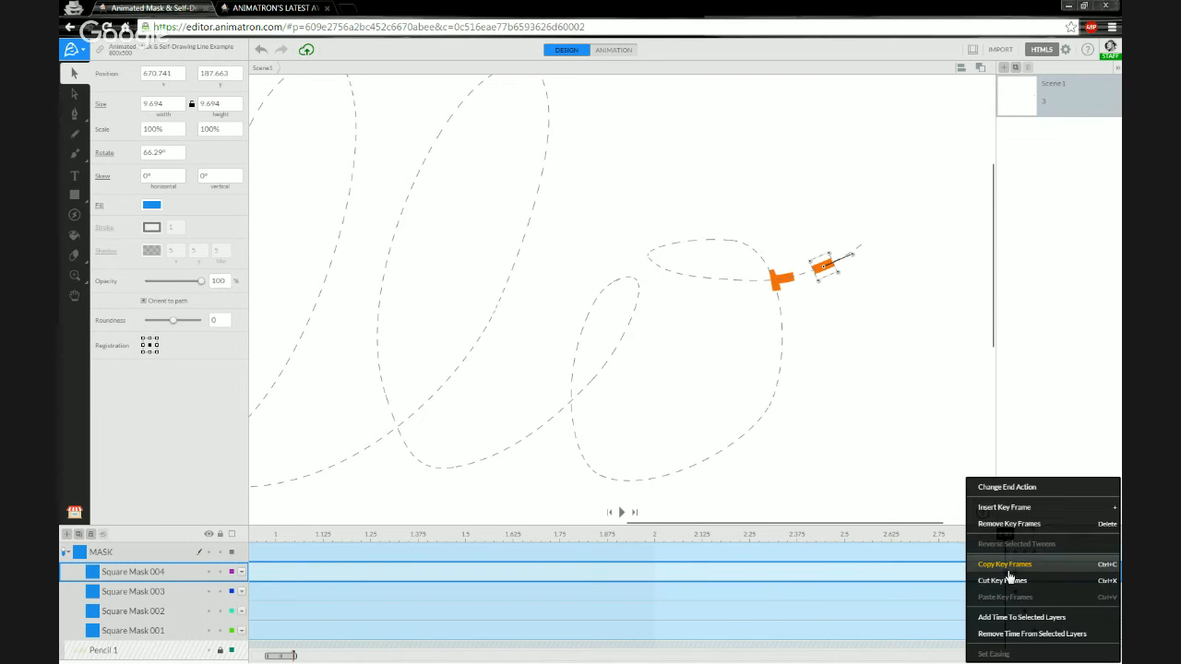
left_click(1030, 488)
left_click(976, 515)
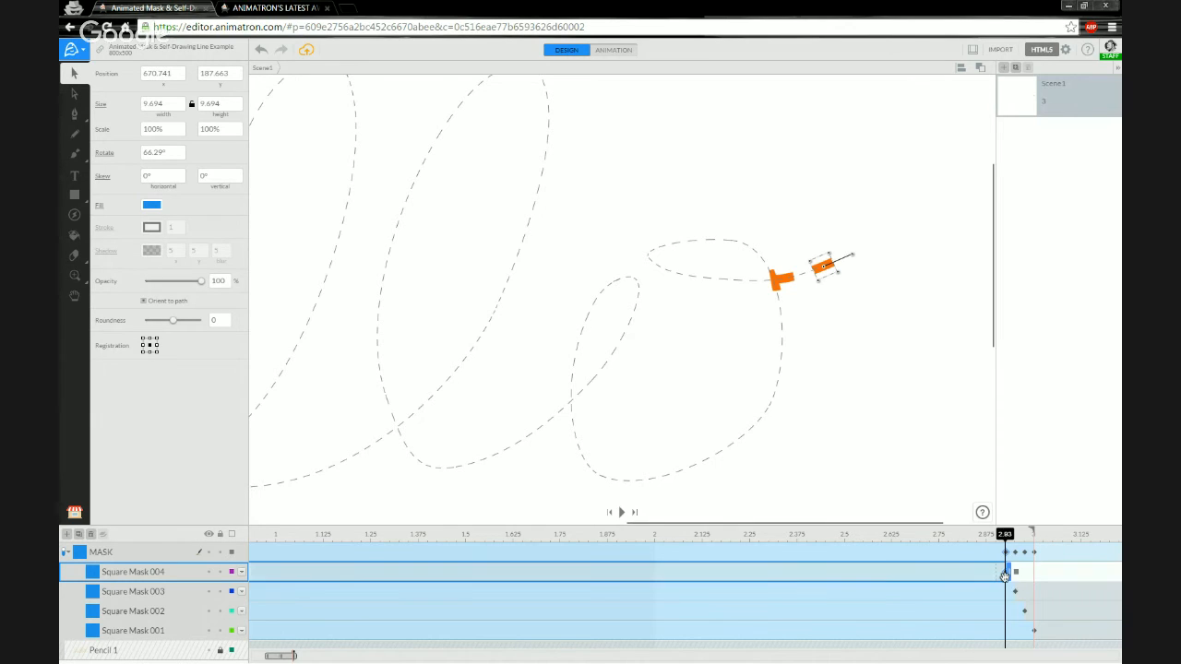
left_click(1016, 573)
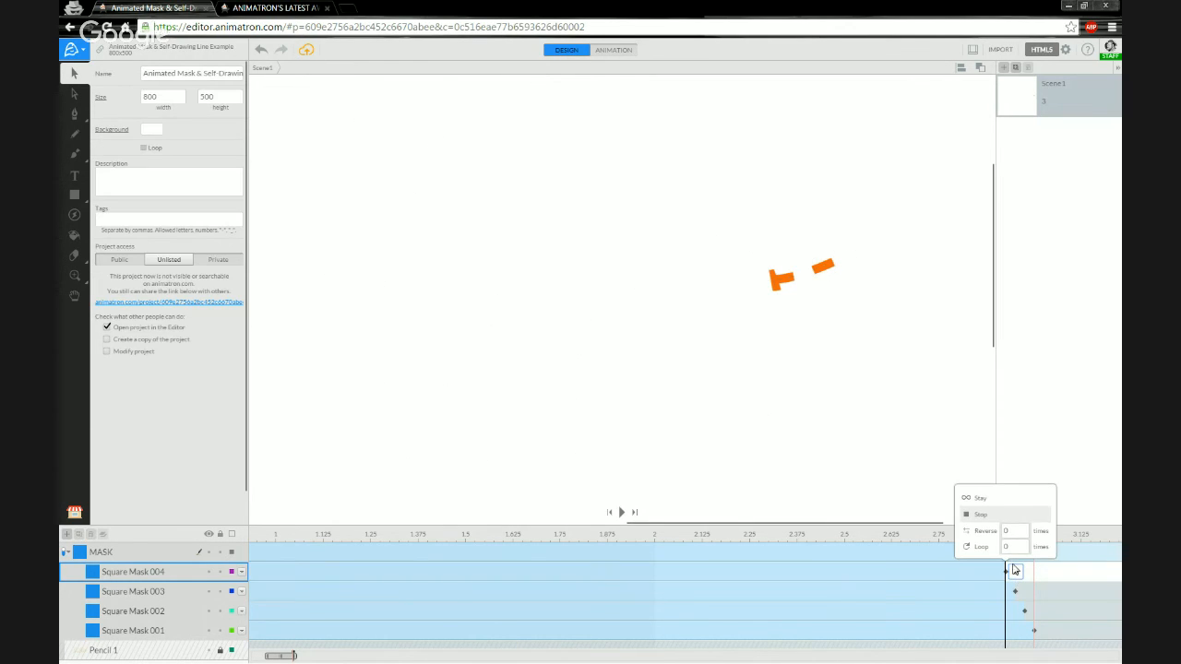
left_click(998, 501)
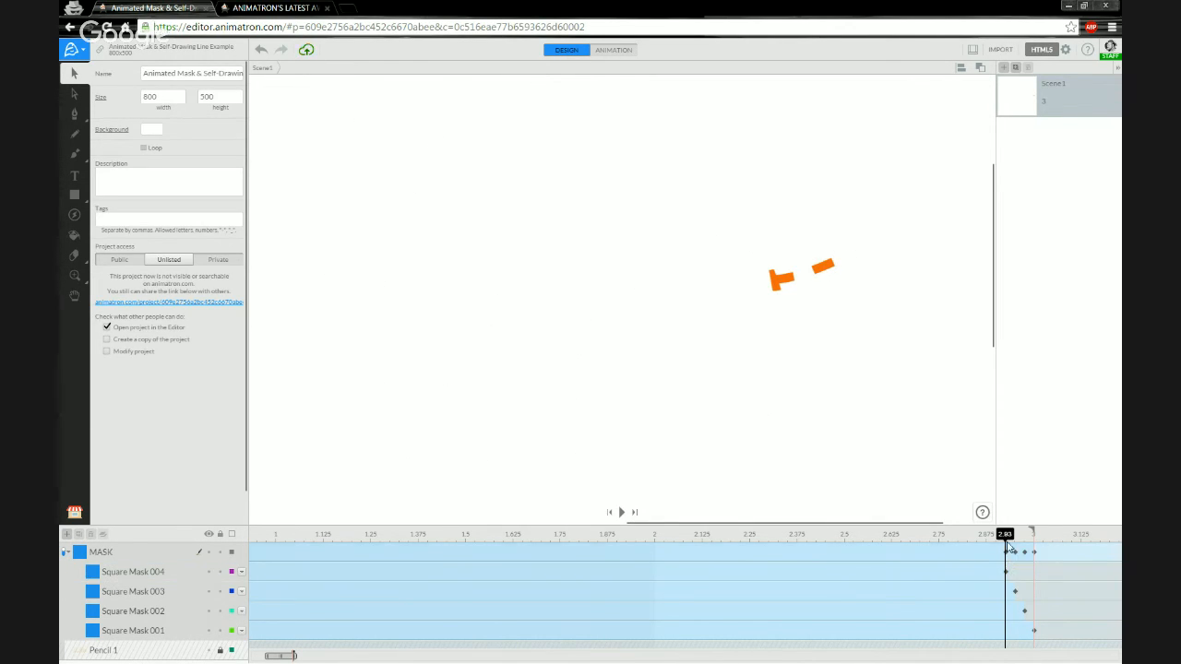
mouse_move(1008, 539)
left_mouse_down()
mouse_move(1042, 535)
mouse_move(882, 534)
mouse_move(1025, 533)
mouse_move(1005, 533)
left_mouse_up()
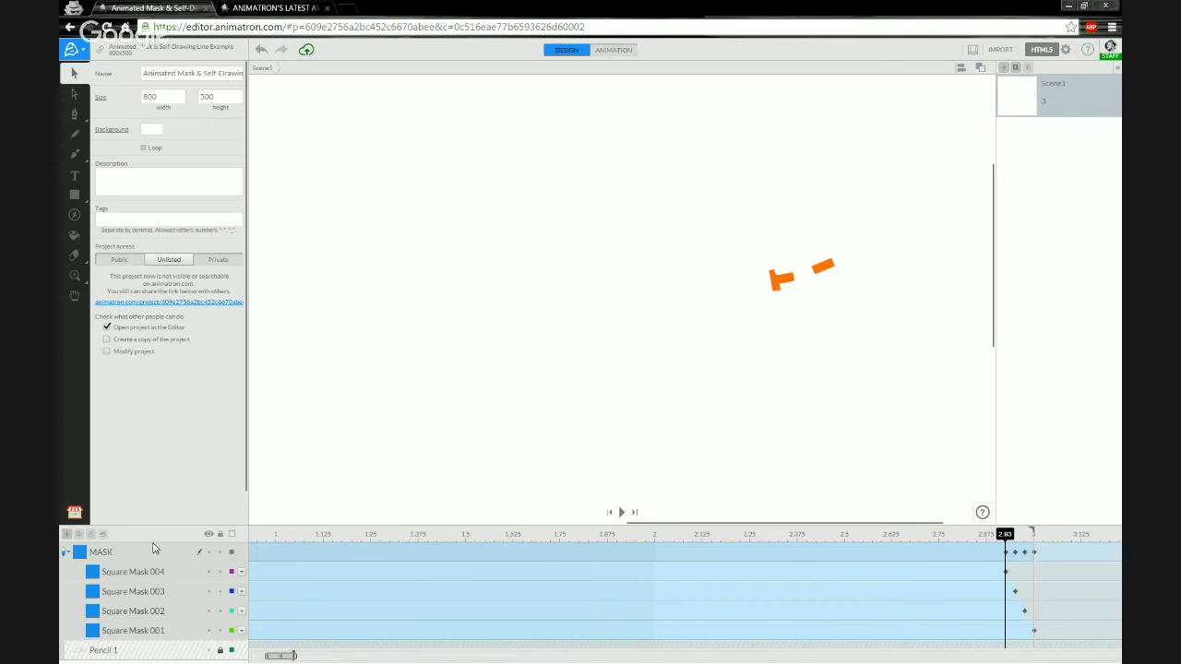
left_click(735, 284)
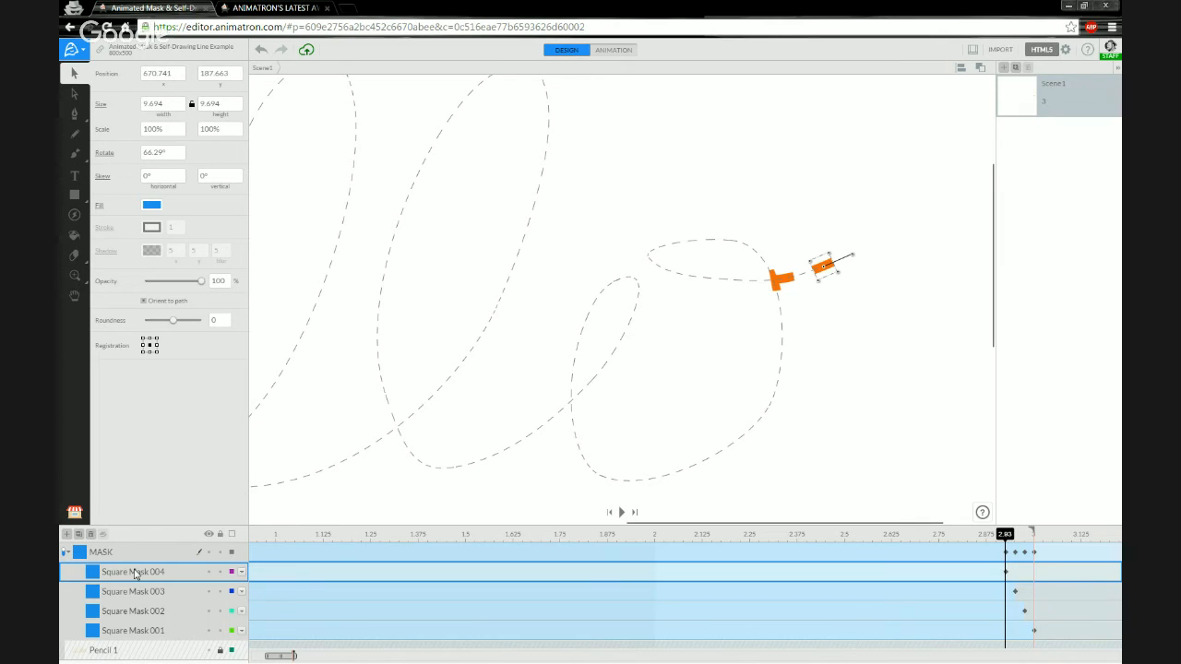
Duplicate Square Mask 004 into the MASK group and rename it Square Mask 005.
left_click(79, 535)
left_click_drag(116, 552, 312, 551)
left_click(141, 574)
left_click(155, 572)
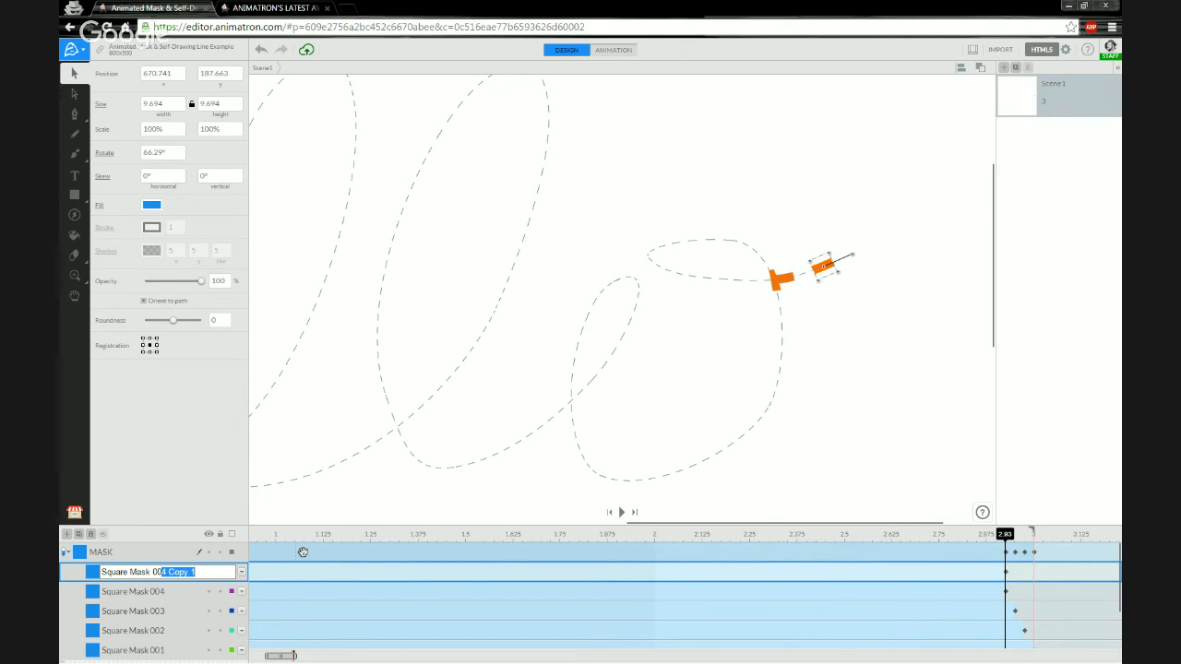
type("5")
key("Return")
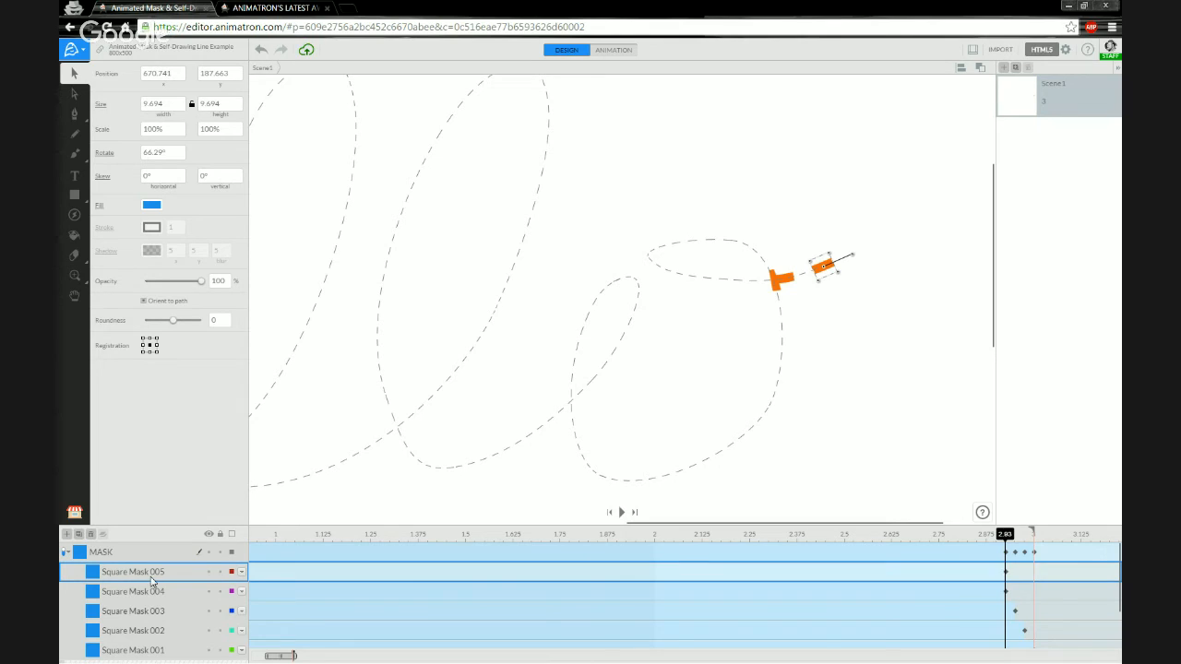
Add a keyframe at 2.90 on Square Mask 005 and set its end action to Stay.
right_click(1003, 577)
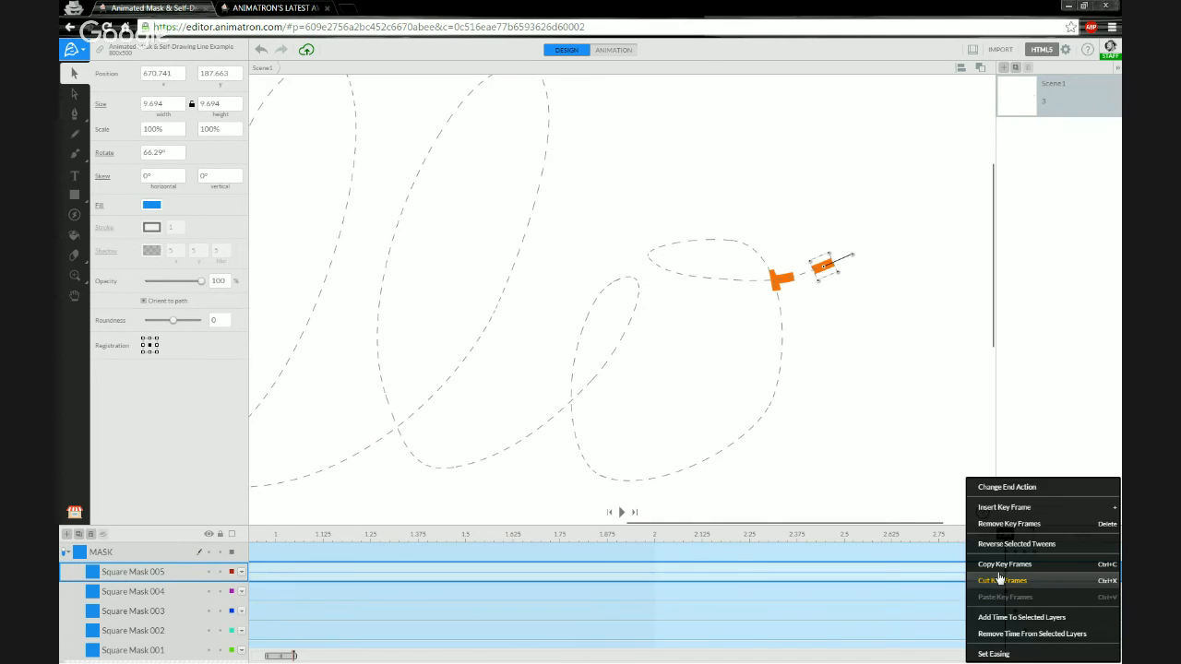
left_click(1015, 508)
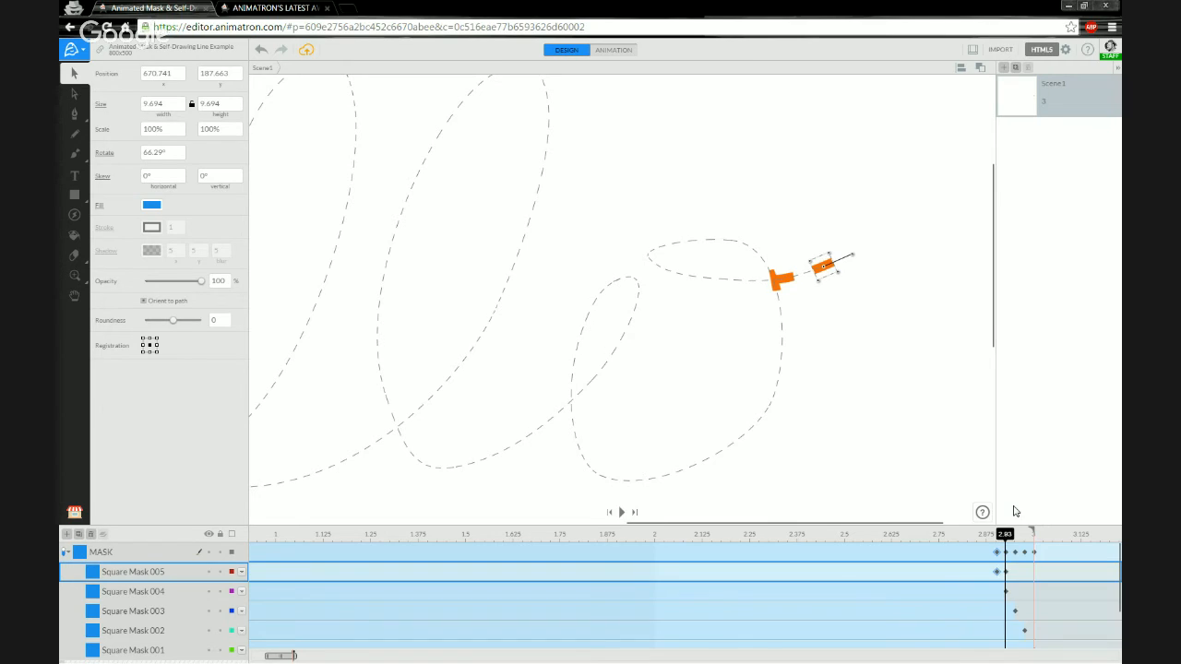
left_click(1000, 572)
right_click(1000, 574)
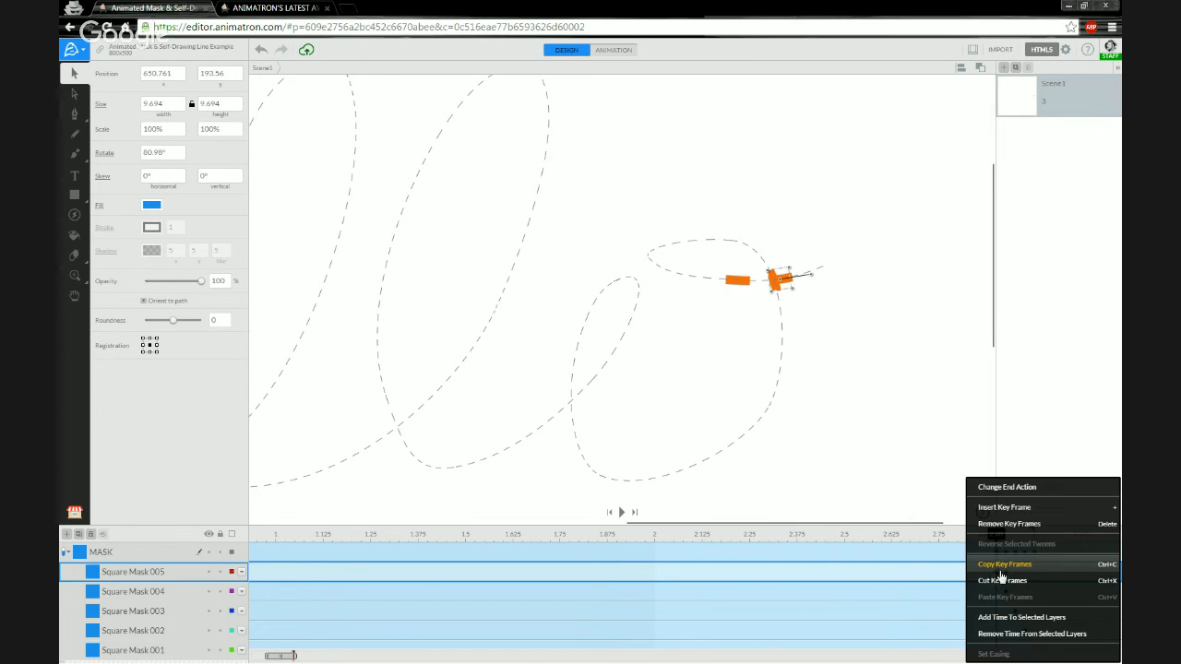
left_click(1014, 487)
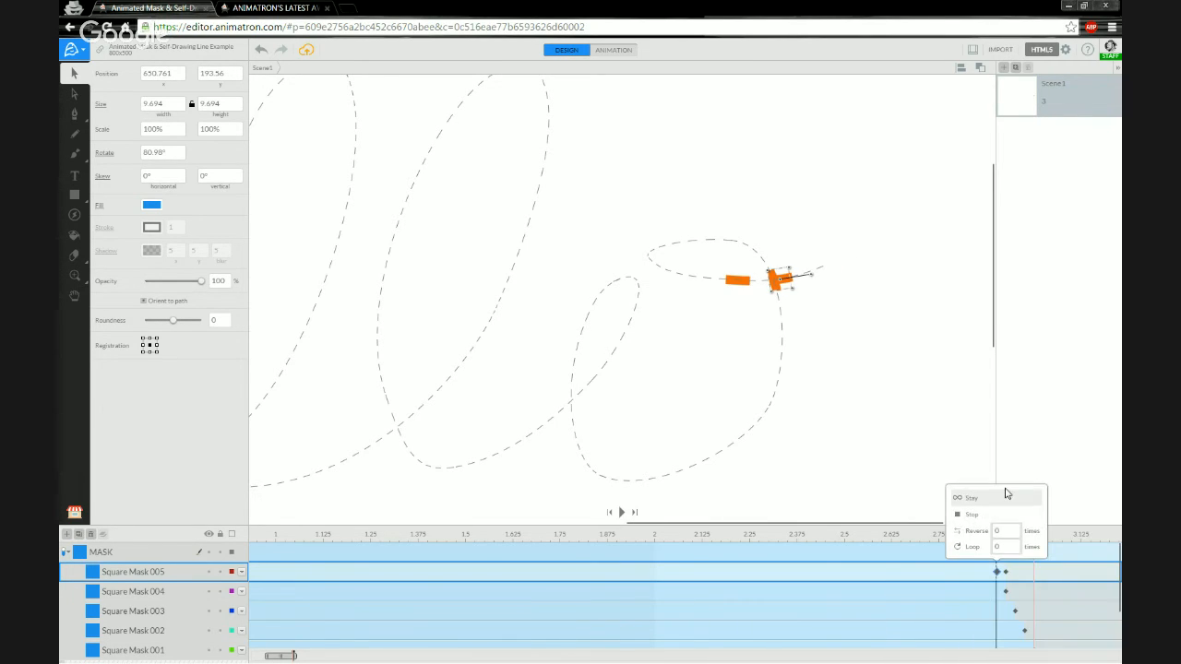
left_click(979, 520)
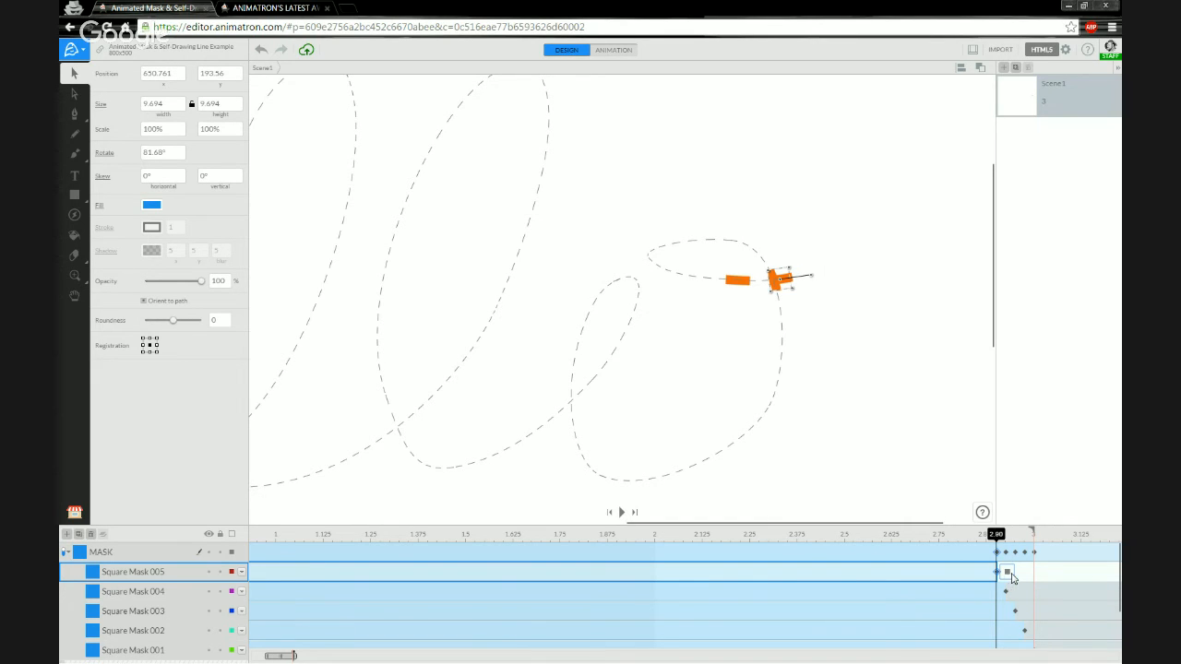
left_click(1008, 576)
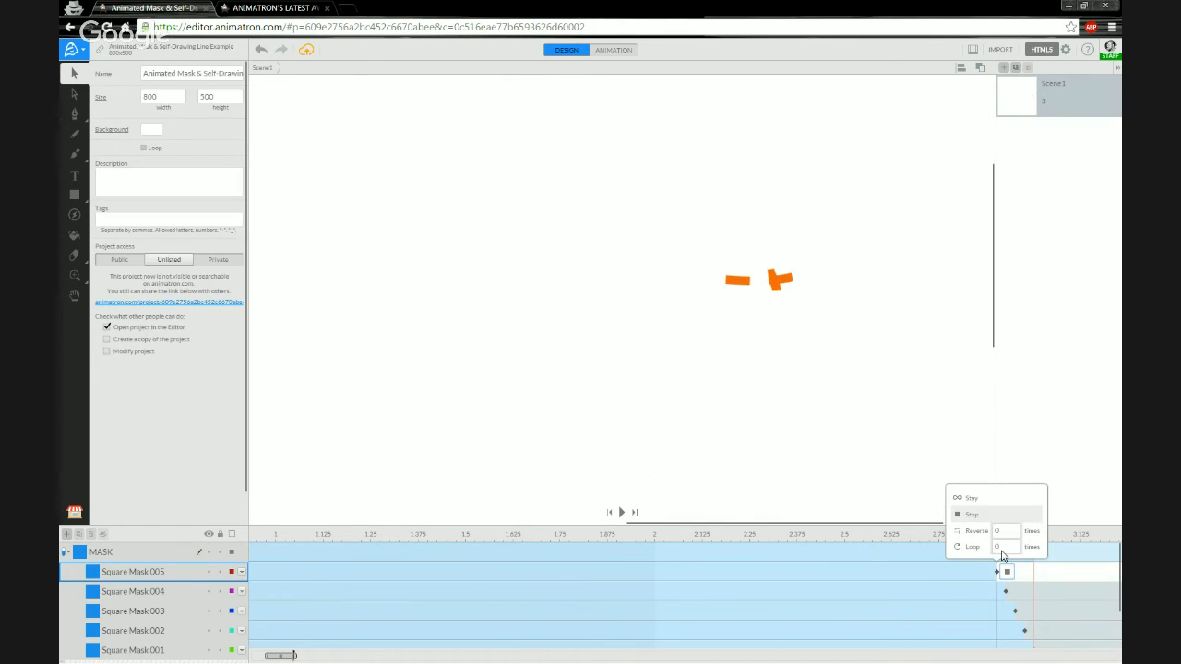
left_click(982, 500)
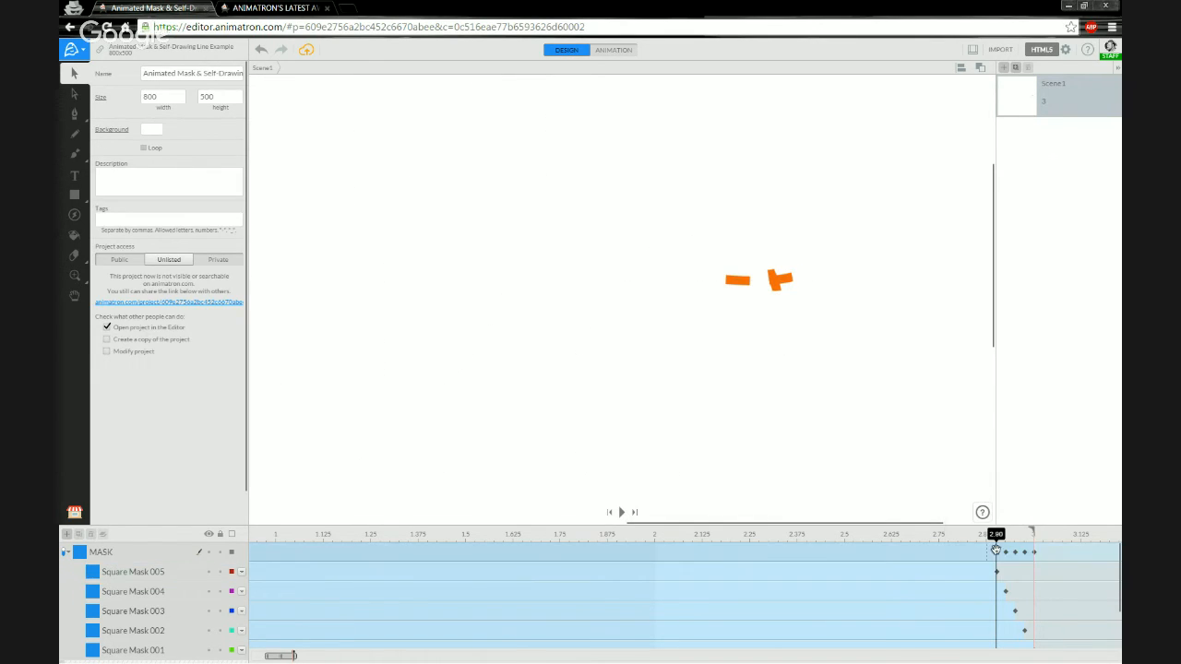
left_click(138, 574)
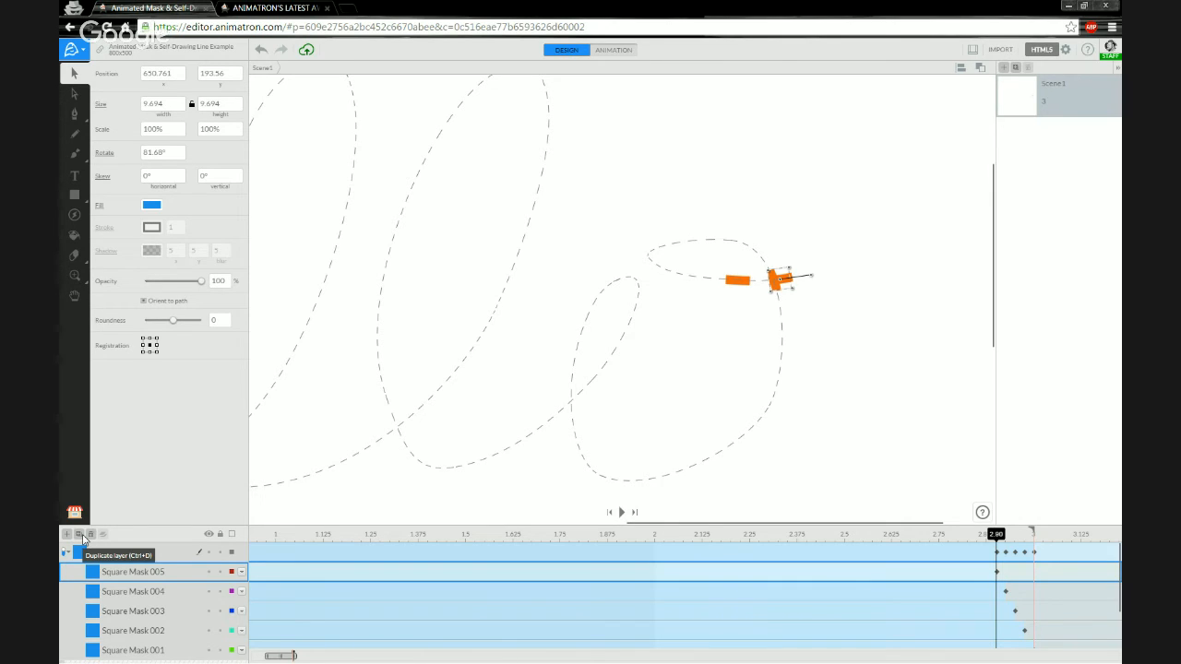
Duplicate Square Mask 005 into the MASK group and rename it Square Mask 006.
left_click(79, 536)
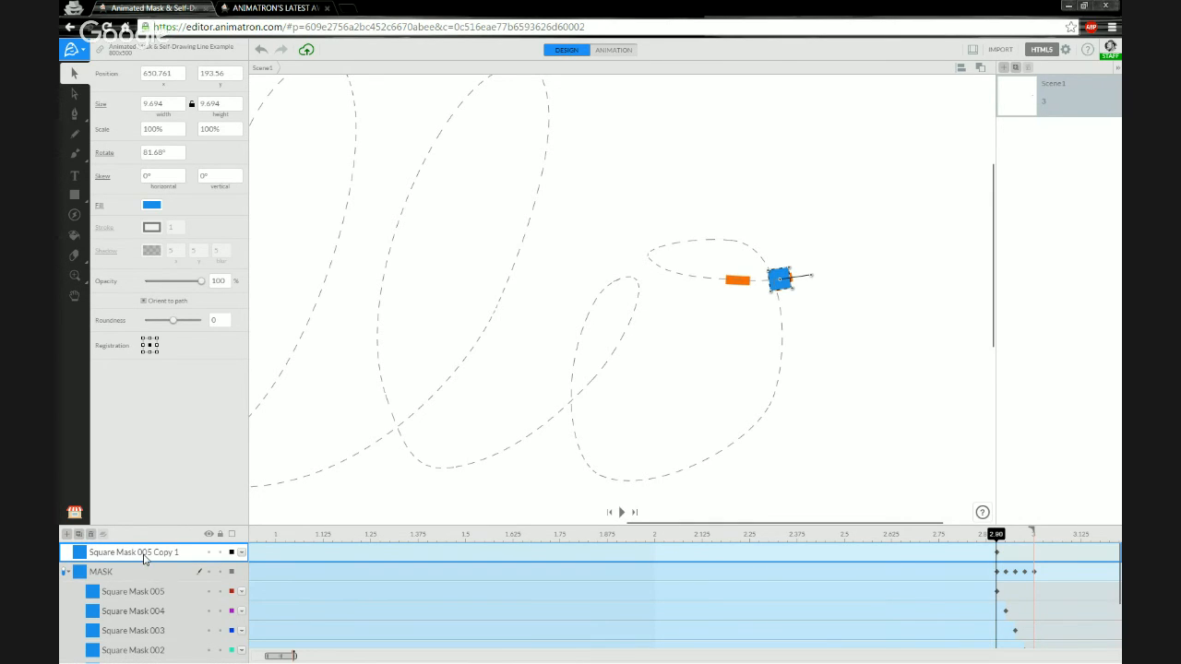
left_click_drag(141, 581, 142, 585)
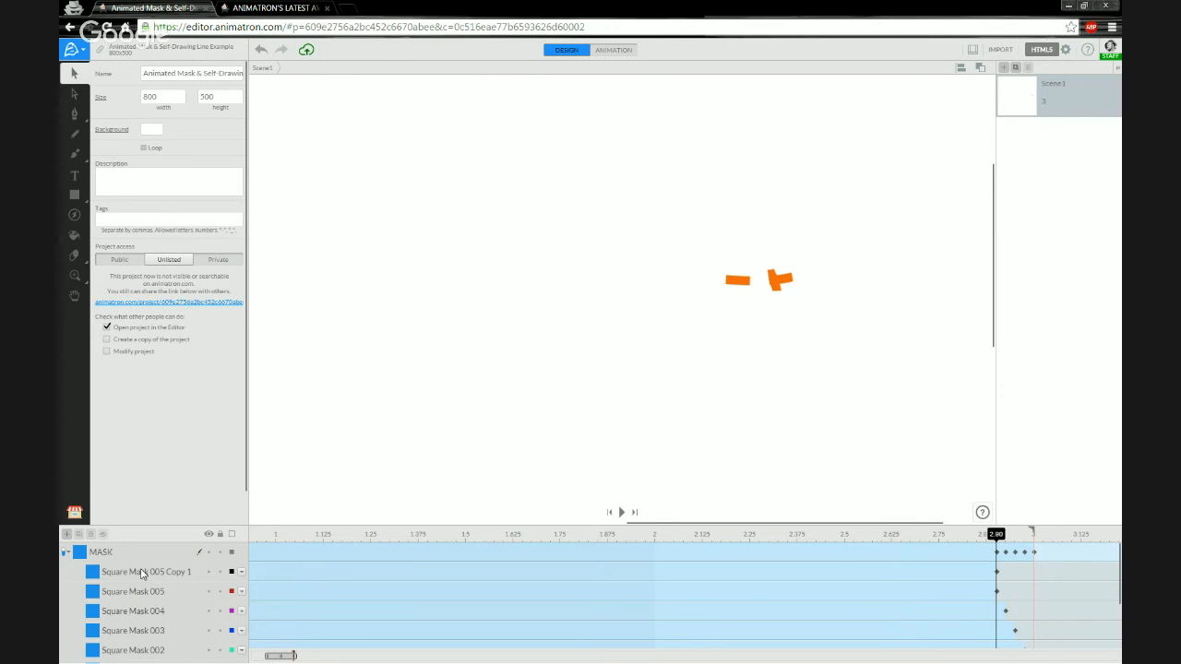
double_click(169, 578)
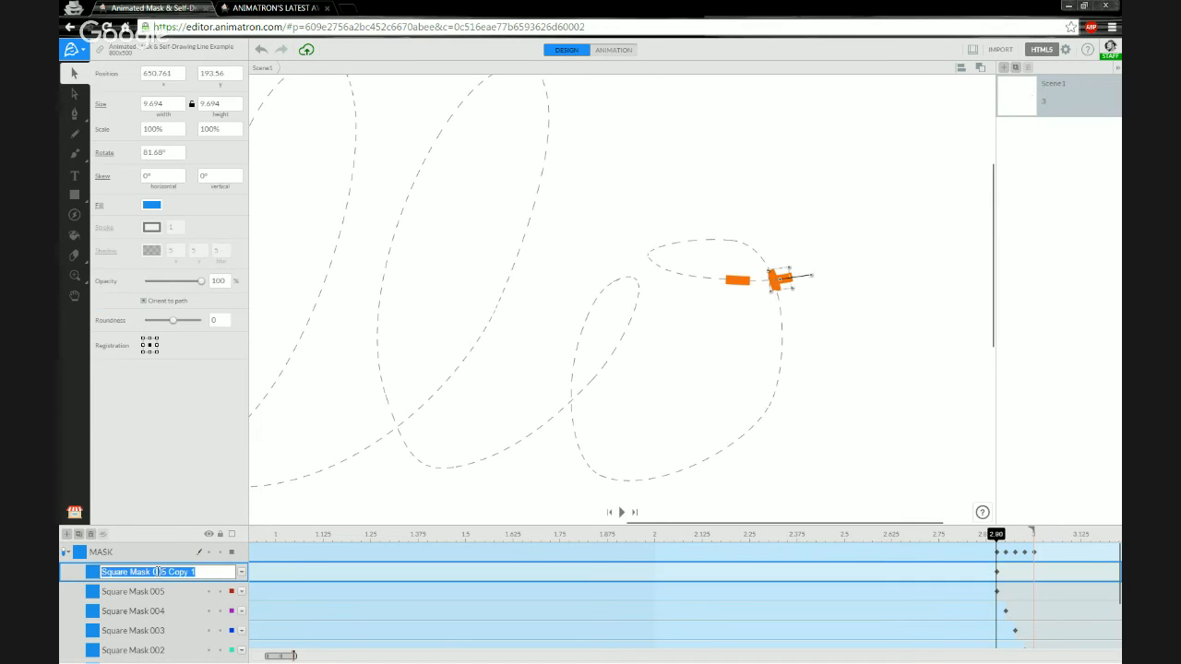
left_click(158, 572)
left_click_drag(162, 572, 207, 572)
type("6")
key("Return")
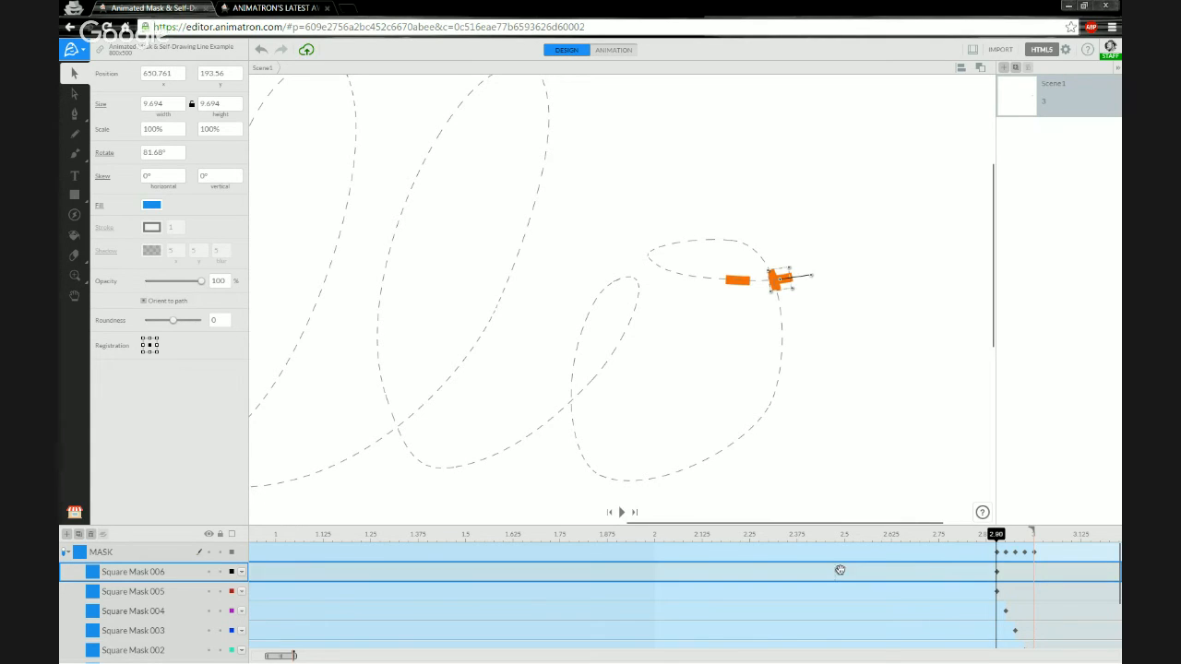
Add a keyframe at 2.88 on Square Mask 006 and set its end action to Stay.
right_click(991, 578)
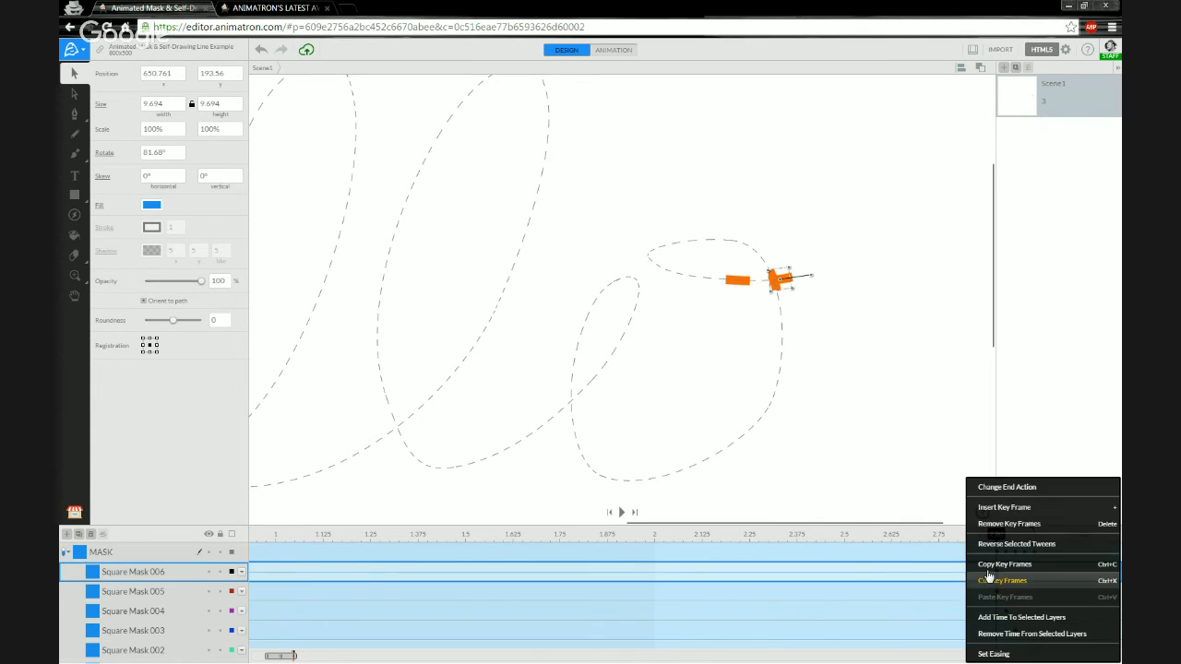
left_click(1013, 517)
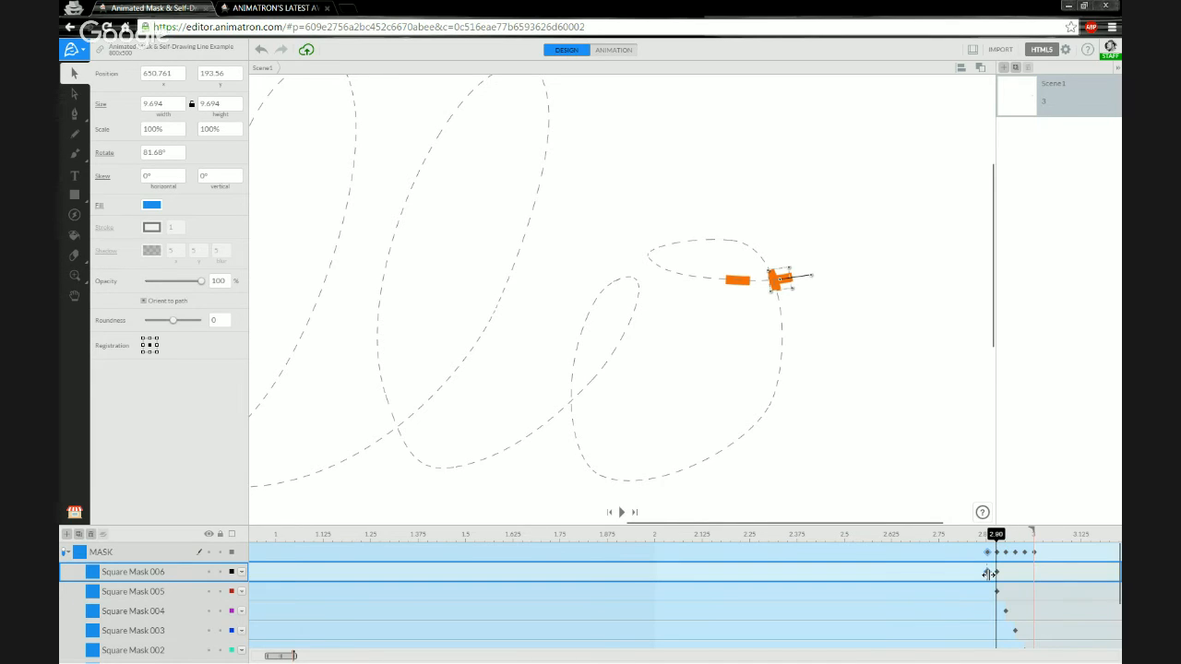
left_click(988, 573)
right_click(988, 571)
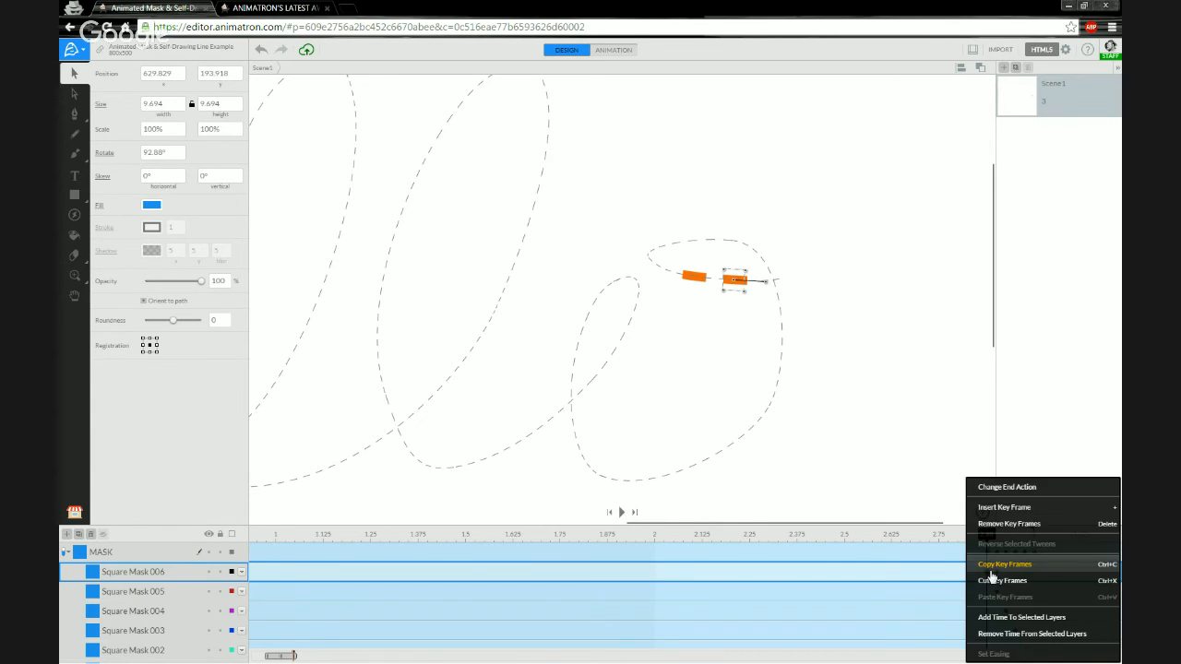
left_click(1013, 489)
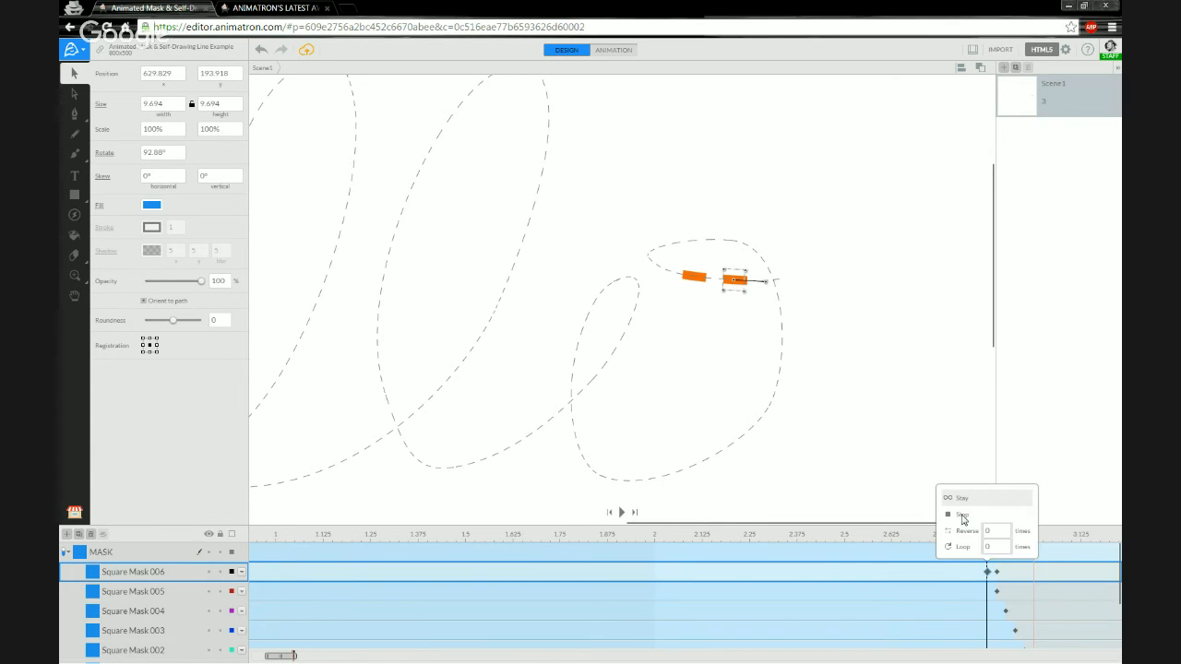
left_click(964, 515)
left_click(1000, 574)
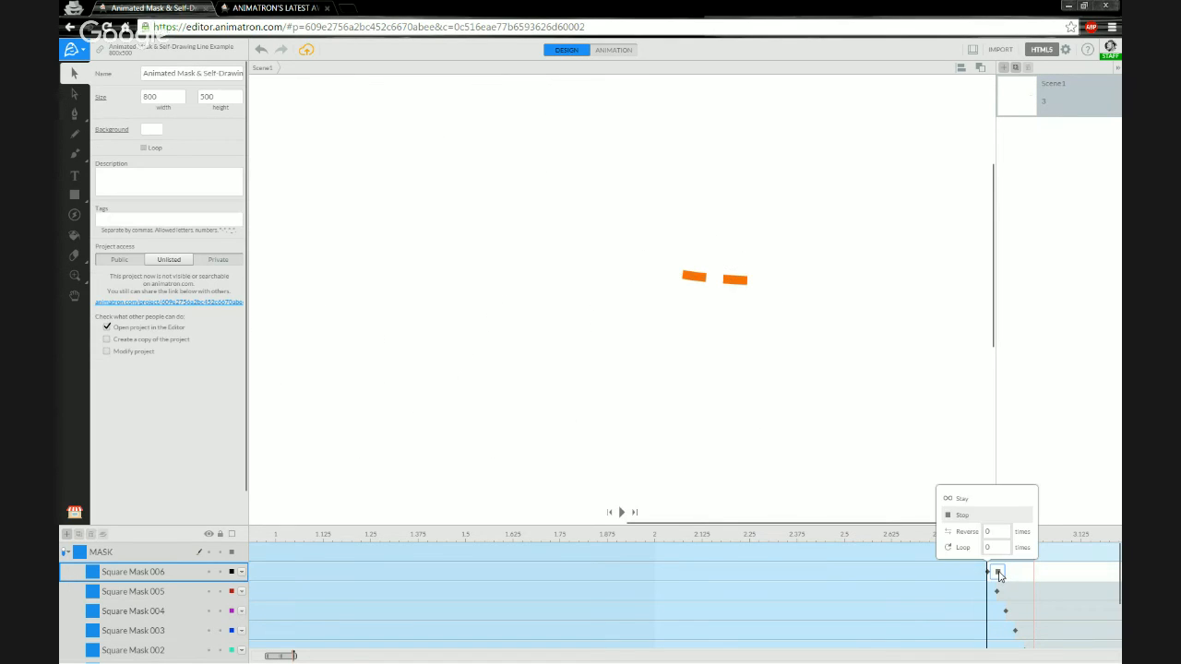
left_click(976, 503)
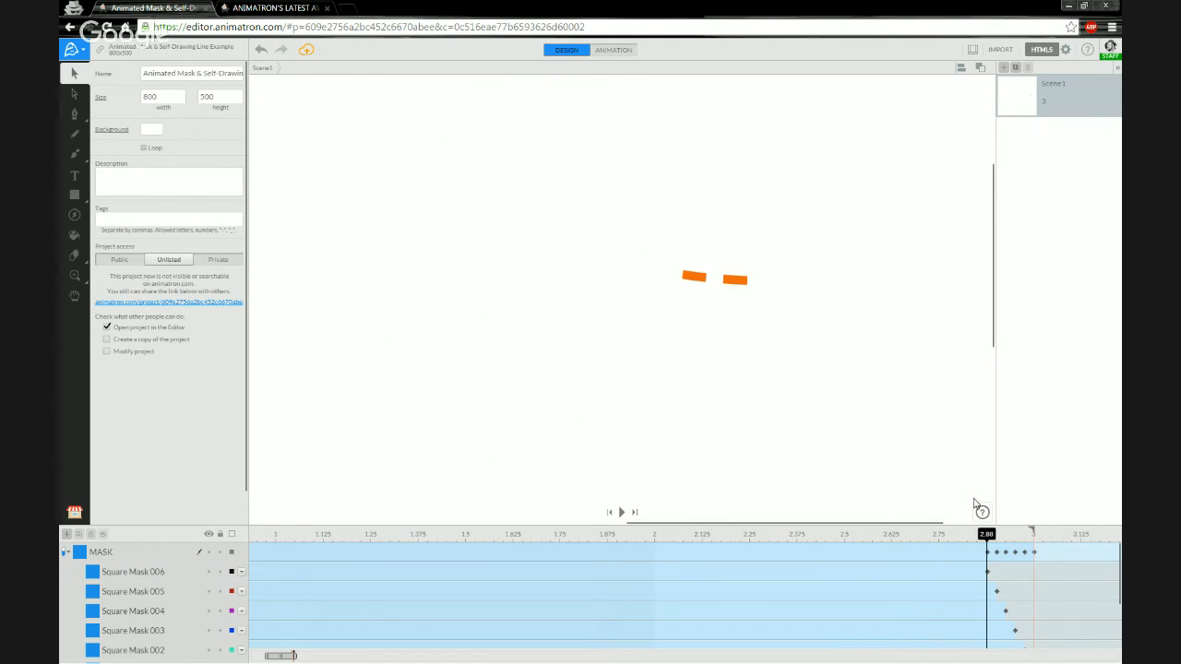
left_click(139, 571)
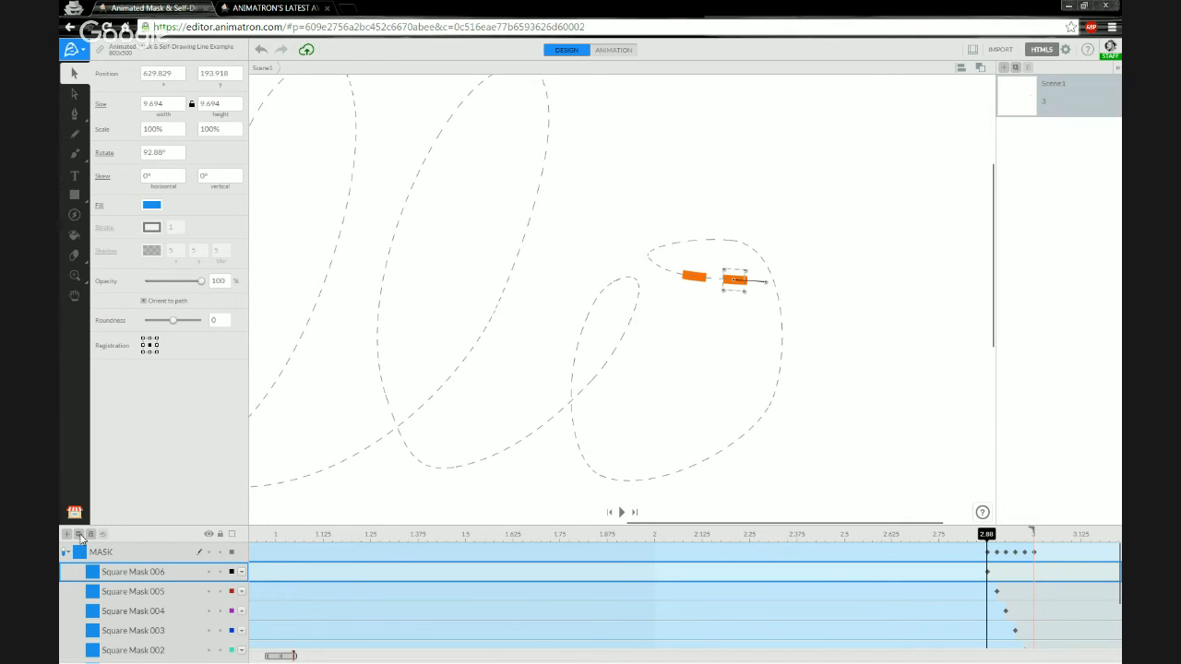
Duplicate Square Mask 006 into the MASK group and rename it Square Mask 007.
left_click(80, 535)
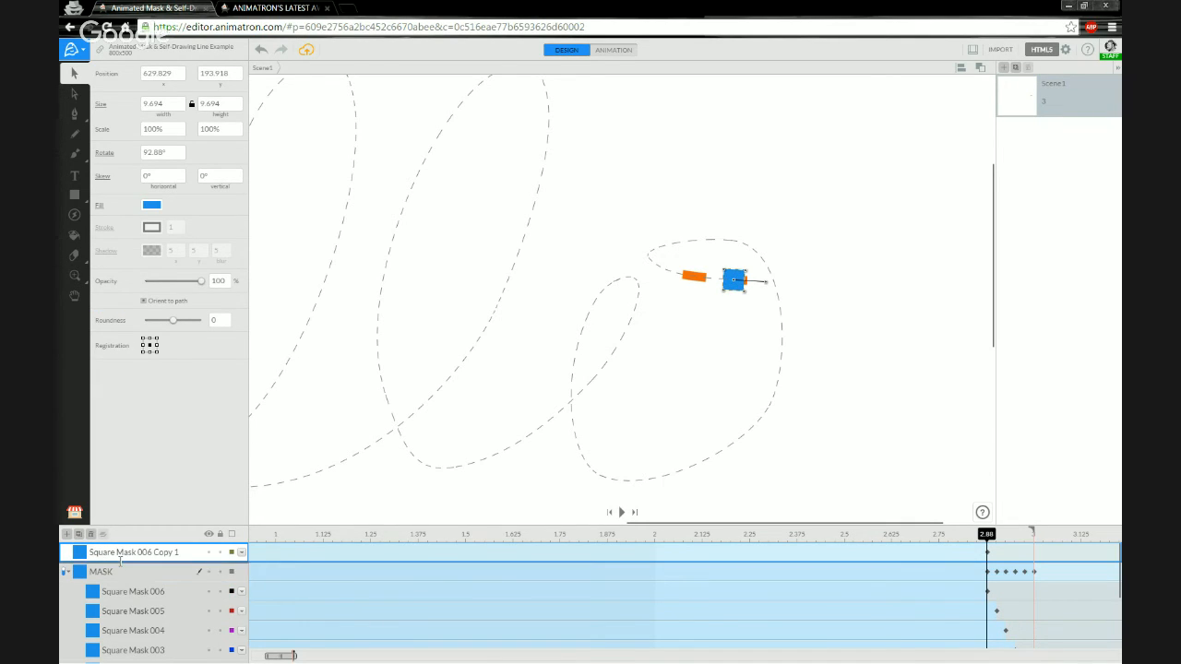
left_click_drag(120, 560, 122, 593)
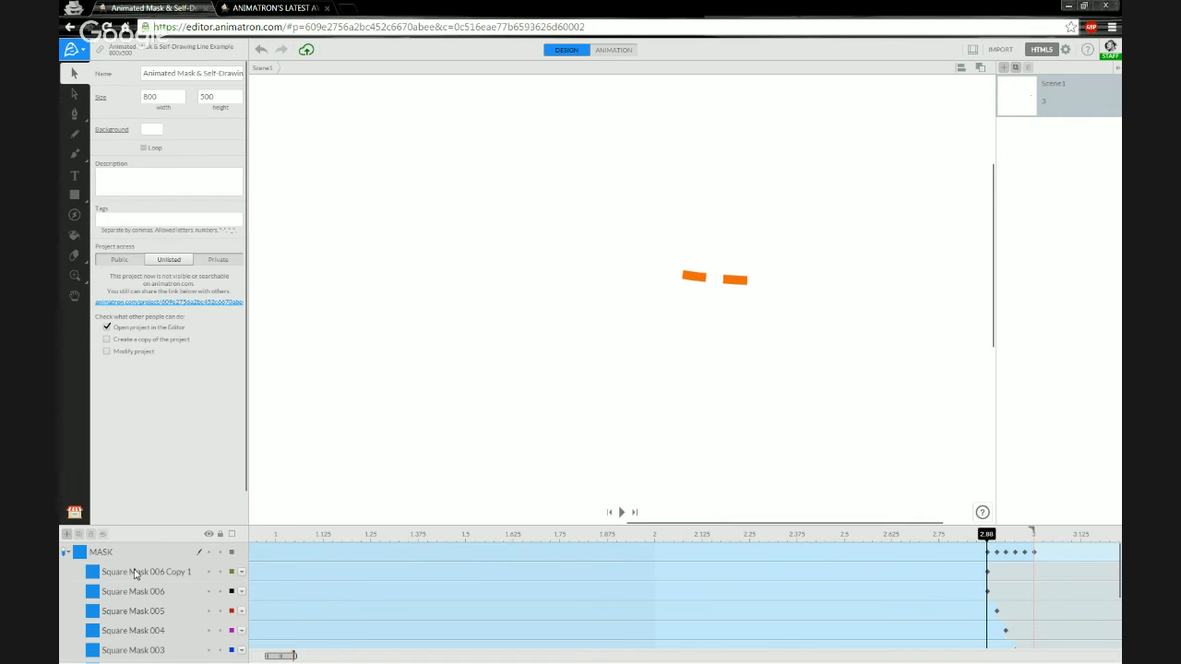
double_click(157, 573)
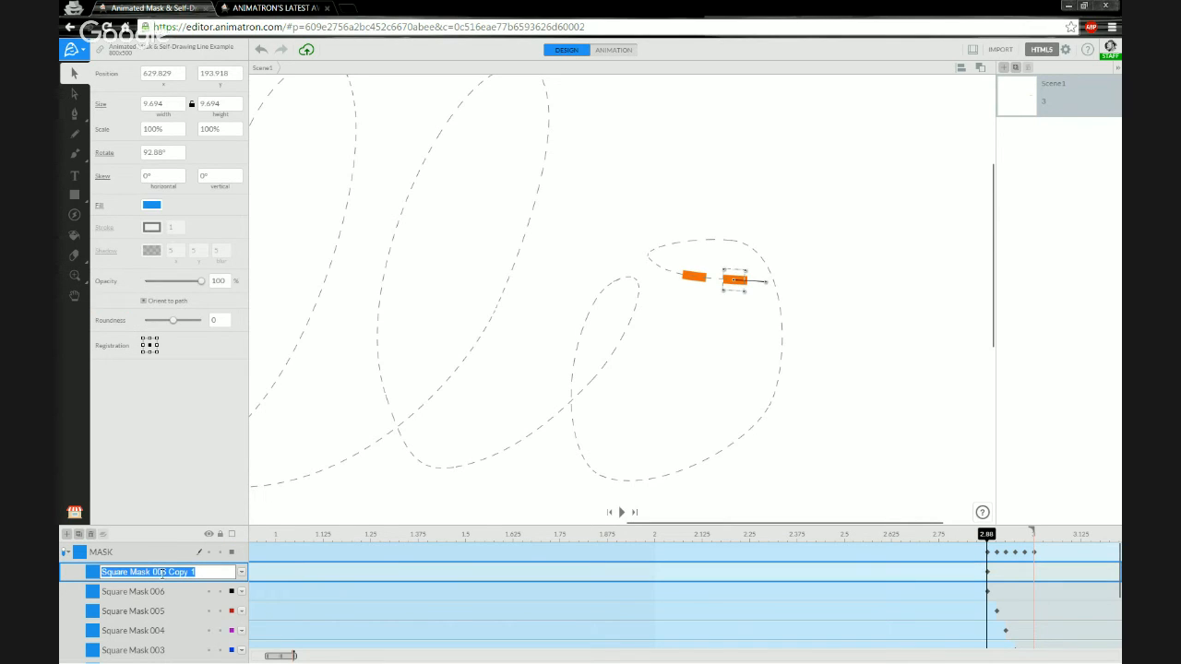
left_click(165, 573)
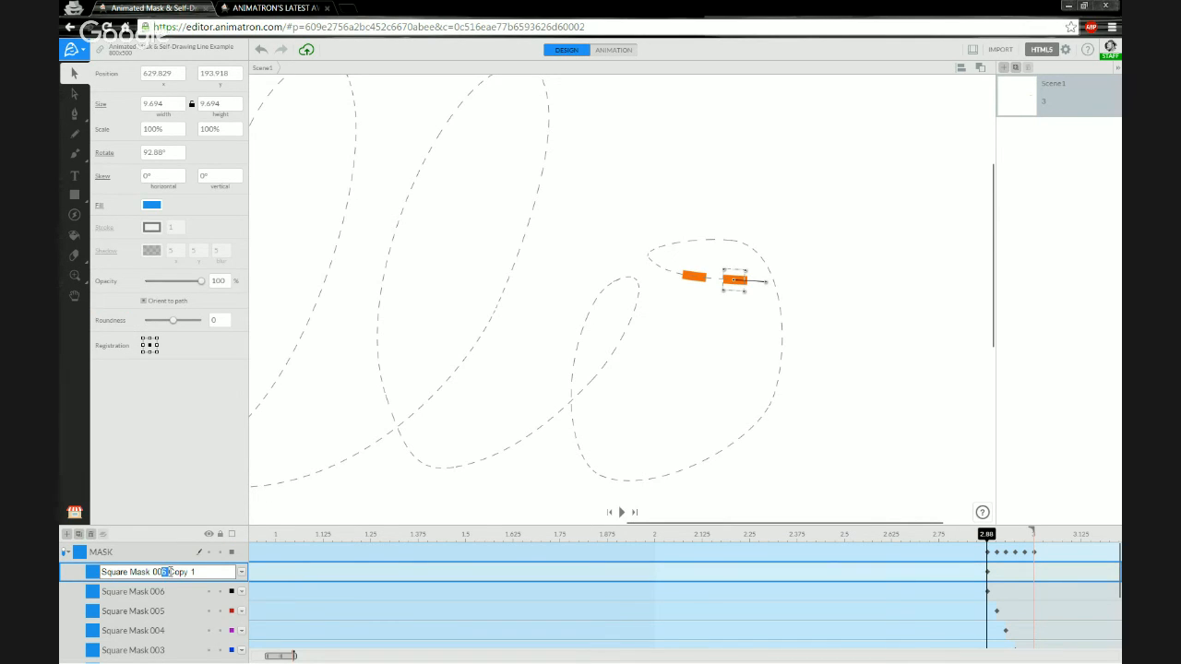
left_click_drag(167, 573, 203, 572)
type("7")
key("Return")
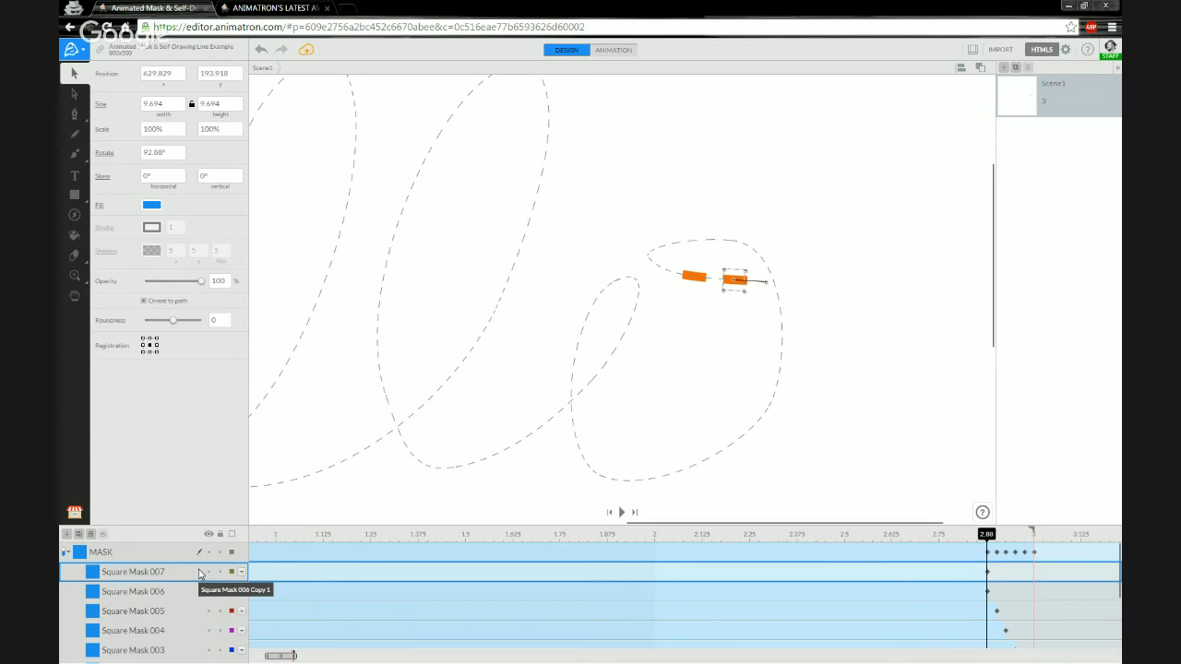
Add a keyframe just before 2.88 on Square Mask 007 with its end action set to Stay.
right_click(984, 574)
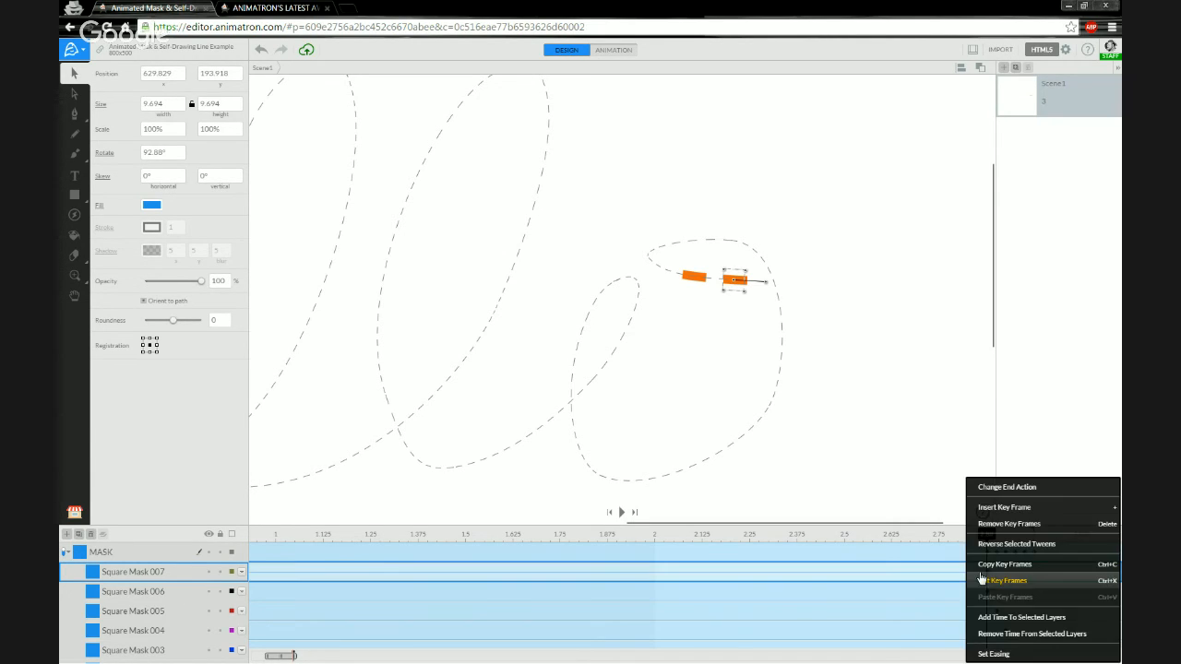
left_click(1005, 509)
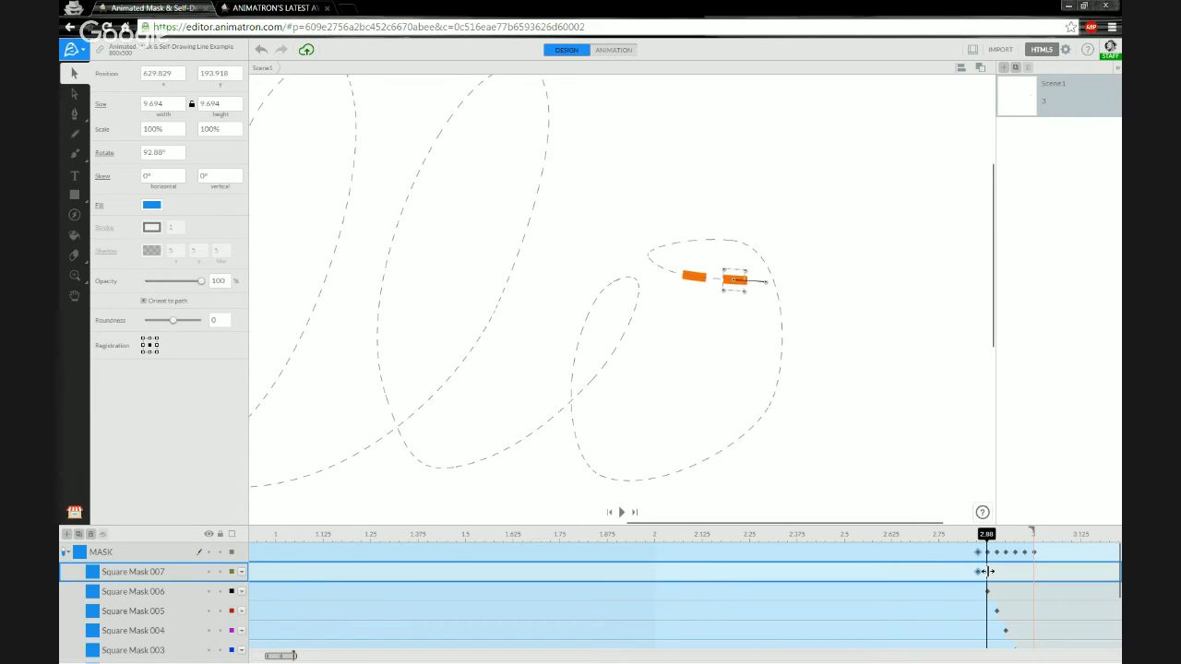
right_click(986, 572)
left_click(1010, 487)
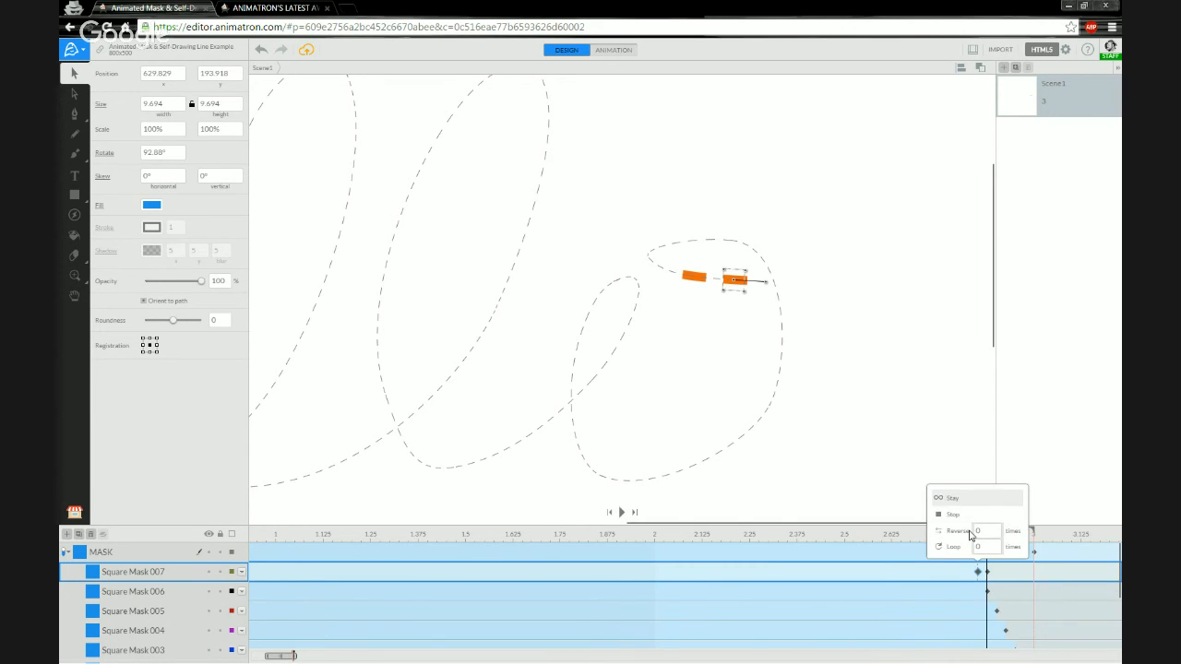
left_click(953, 514)
left_click(988, 572)
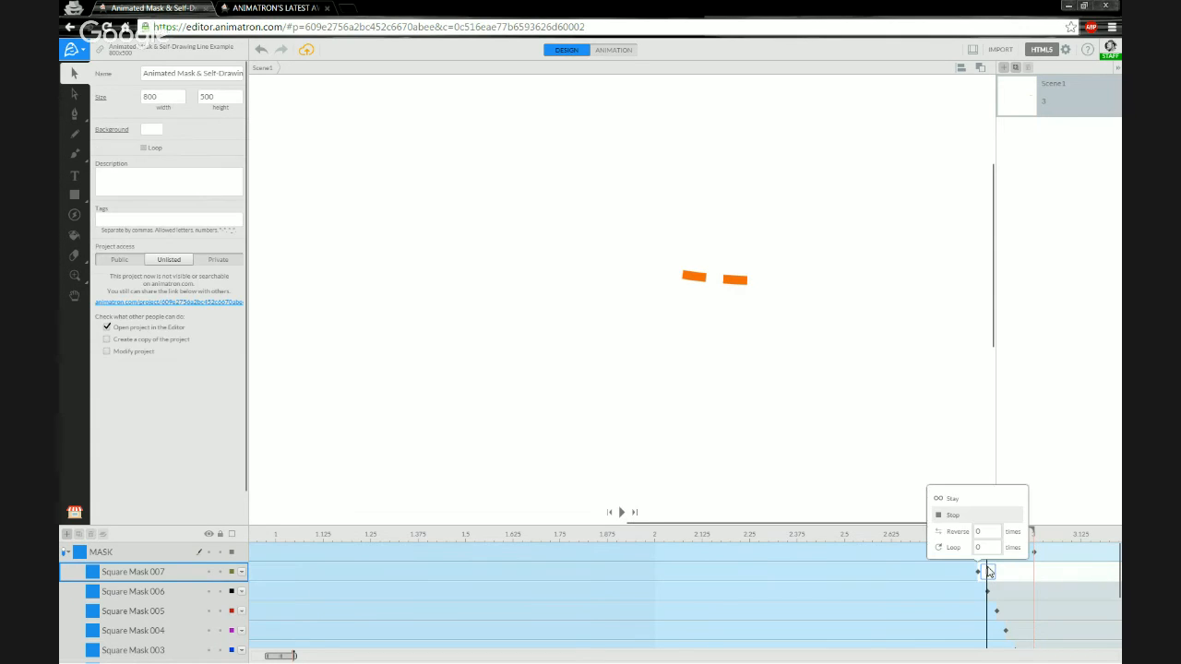
left_click(969, 500)
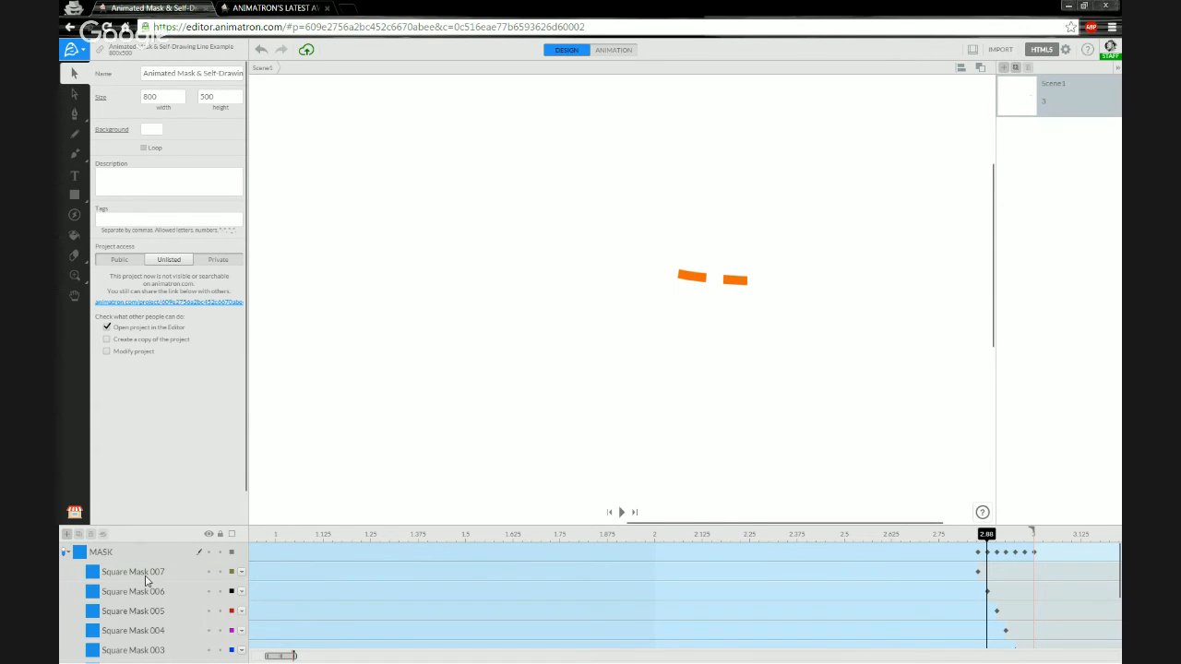
Duplicate Square Mask 007 into the MASK group and rename the copy Square Mask 008.
left_click(98, 571)
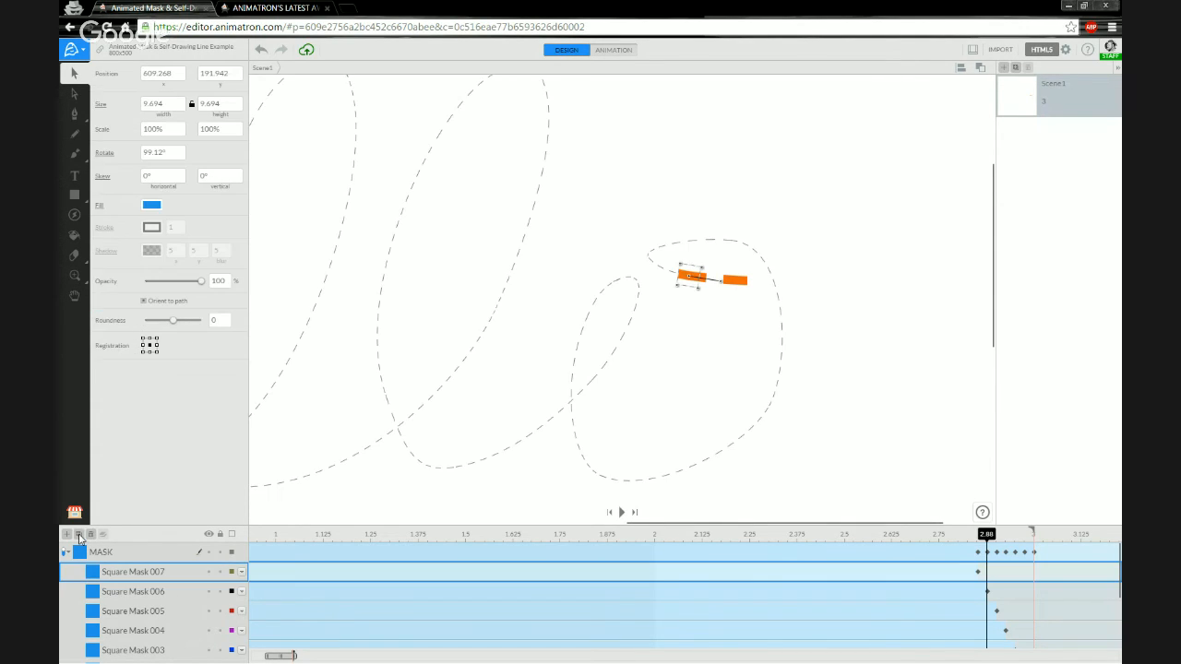
left_click(79, 535)
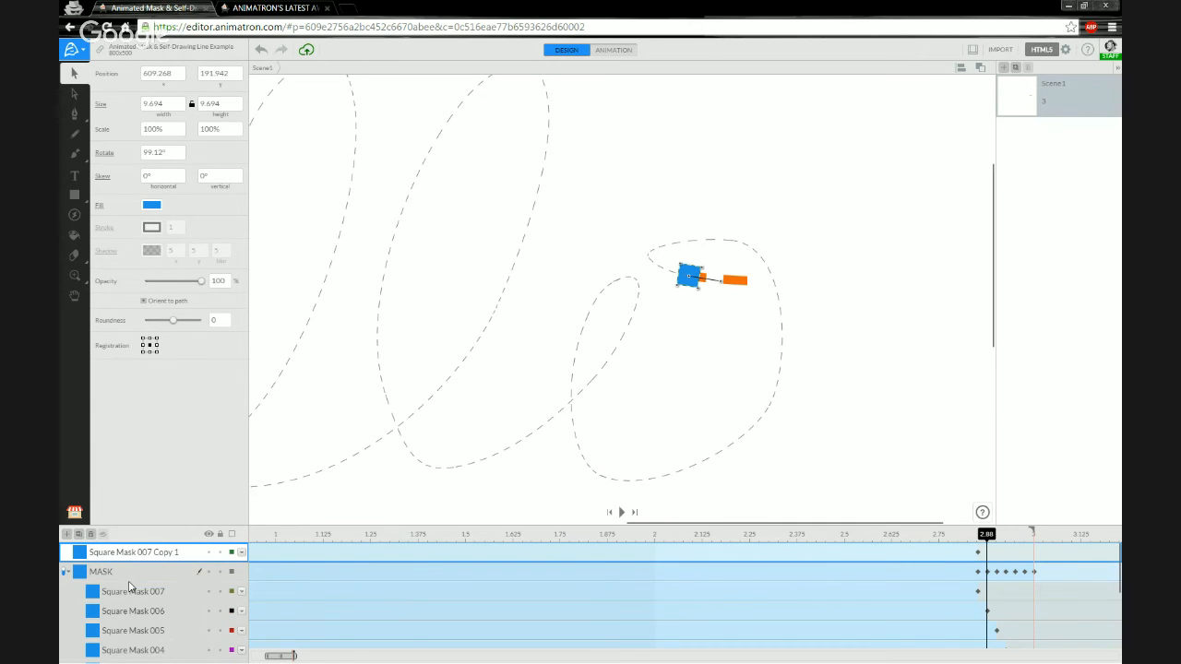
left_click_drag(120, 557, 203, 572)
double_click(159, 573)
type("8")
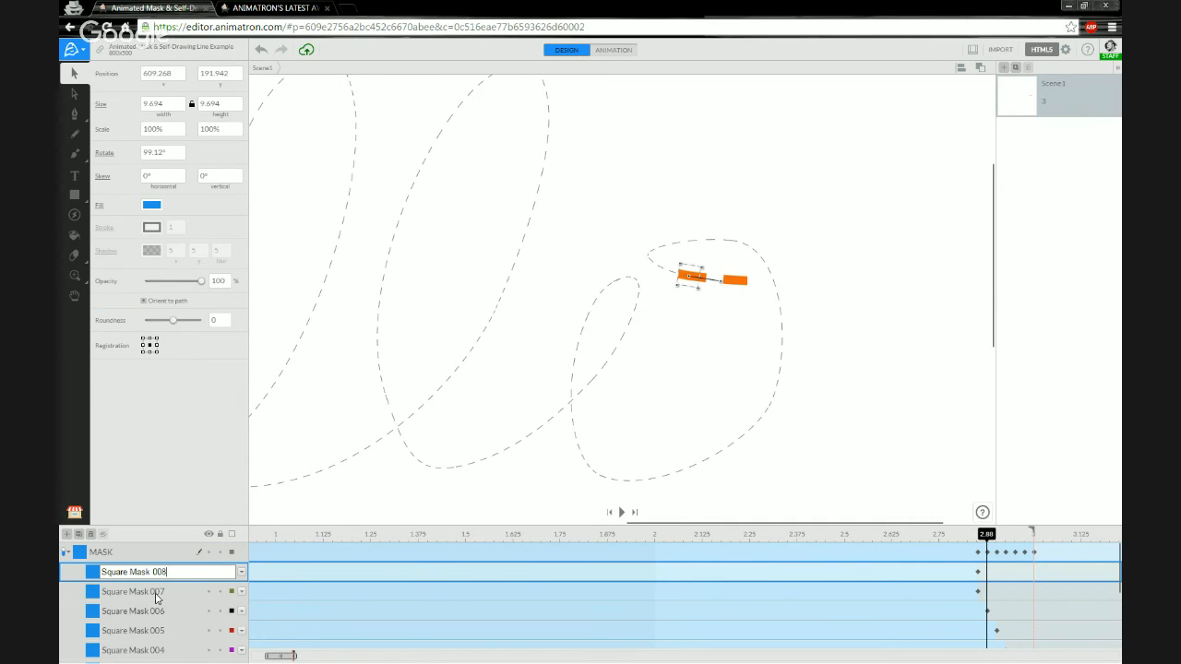
key("Return")
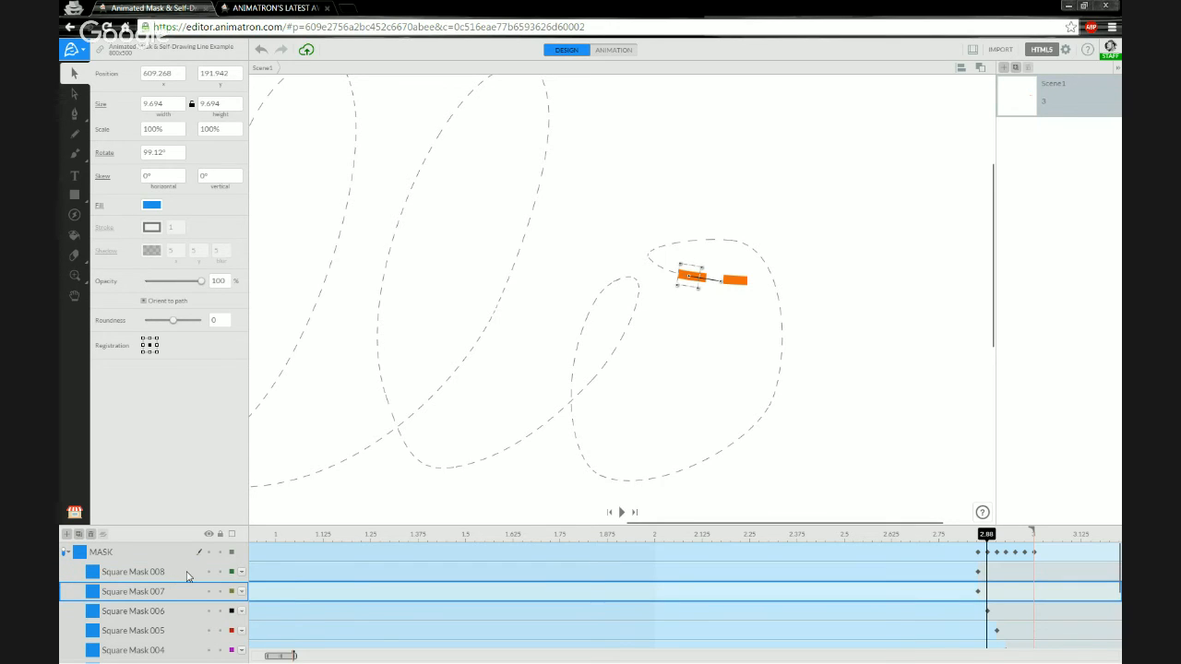
Add a keyframe to Square Mask 008 at 2.83 and set its end action.
left_click(949, 574)
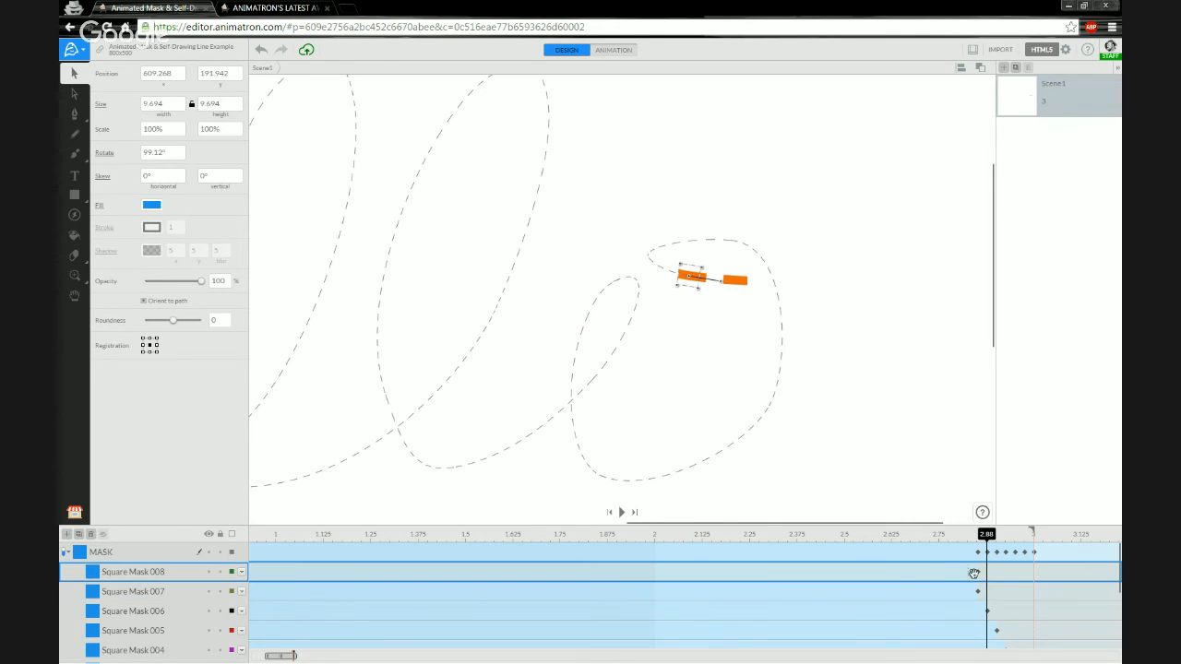
right_click(973, 574)
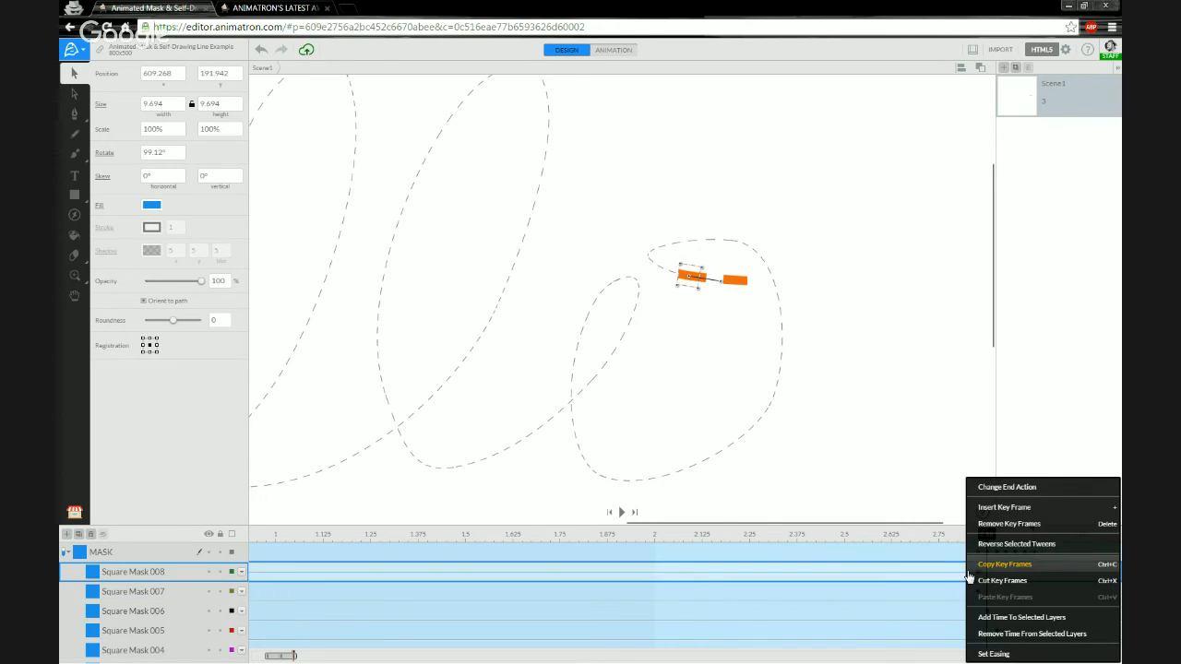
left_click(1003, 510)
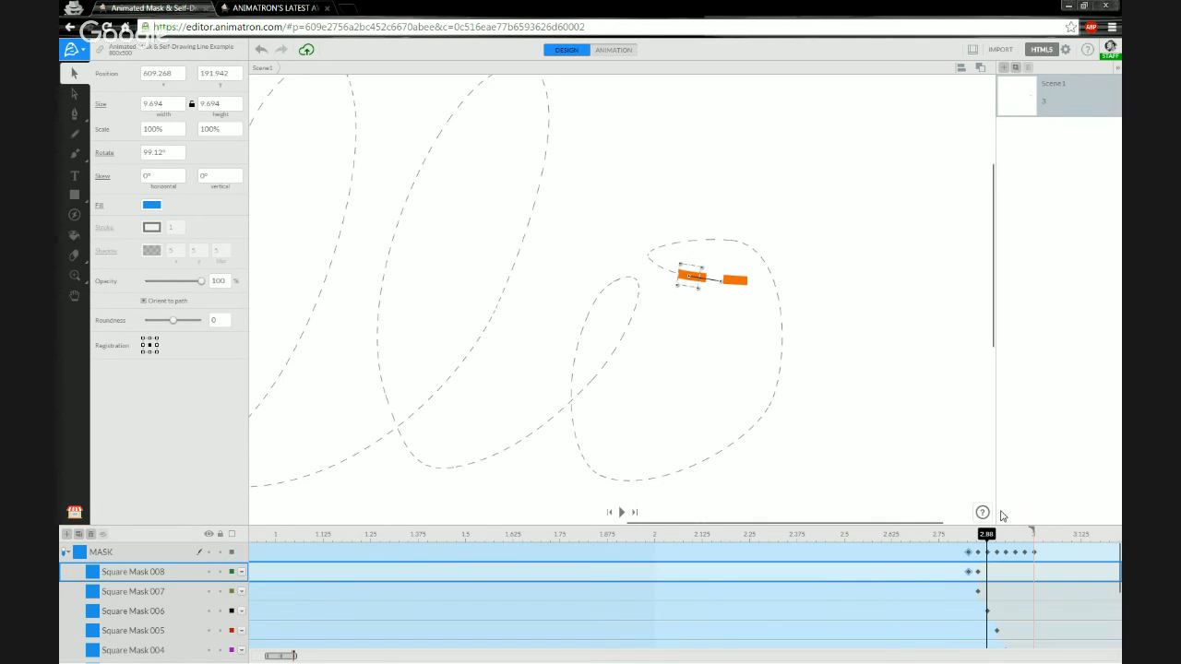
left_click(971, 573)
right_click(971, 573)
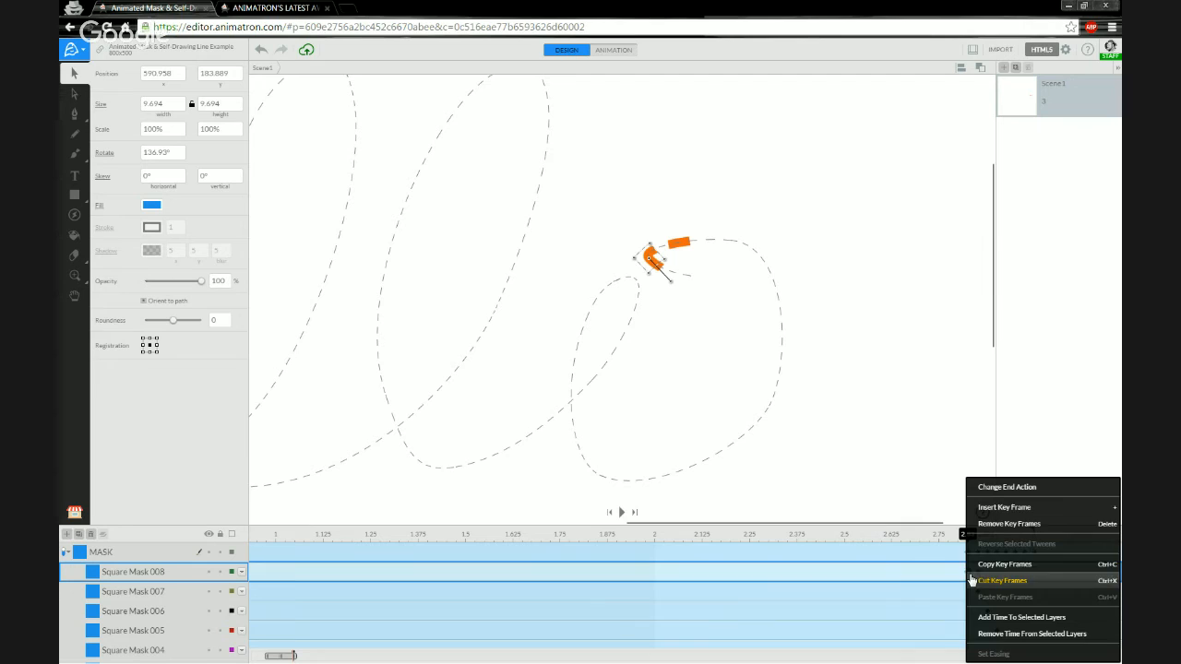
left_click(997, 494)
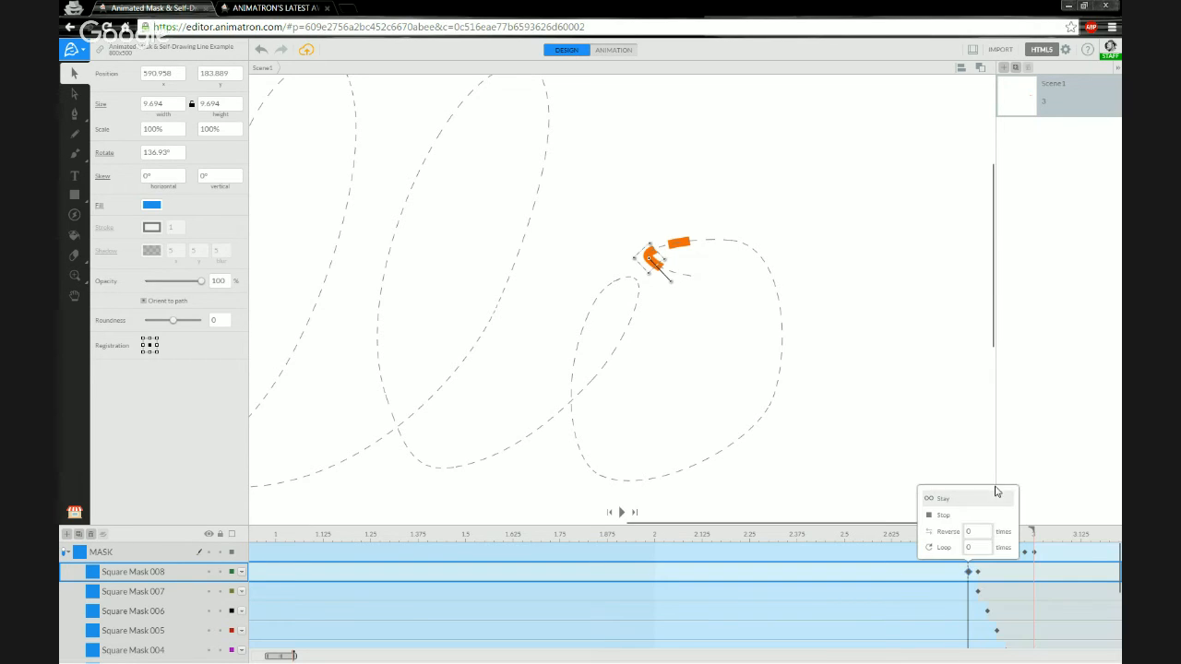
left_click(954, 522)
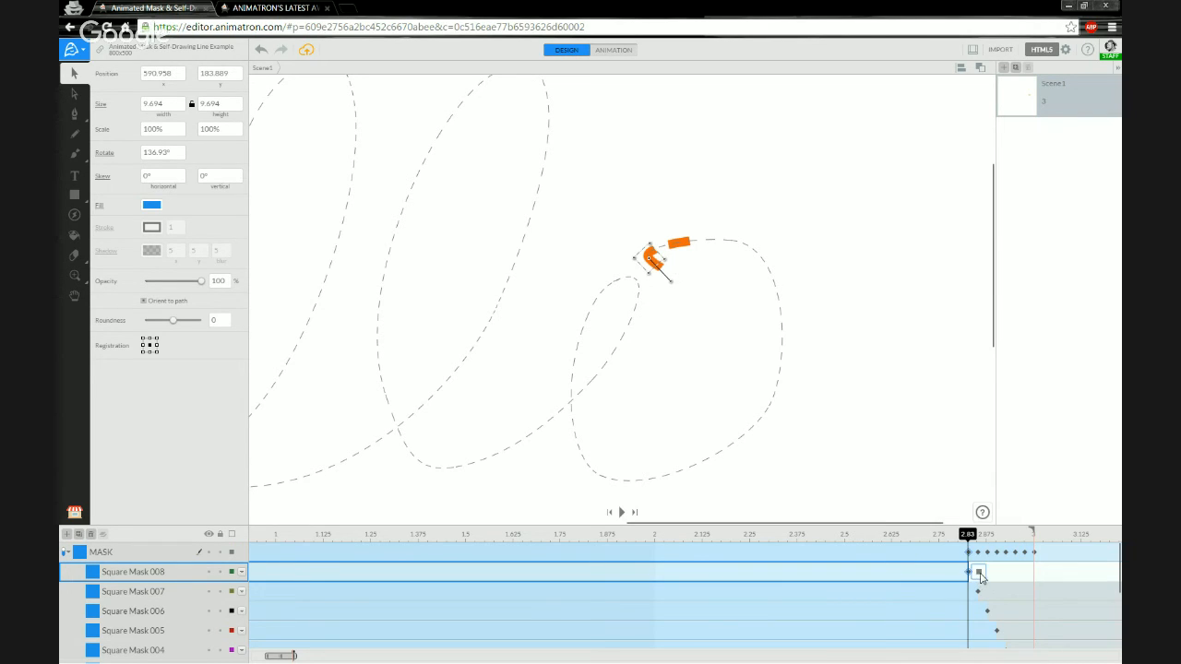
left_click(977, 572)
left_click(953, 514)
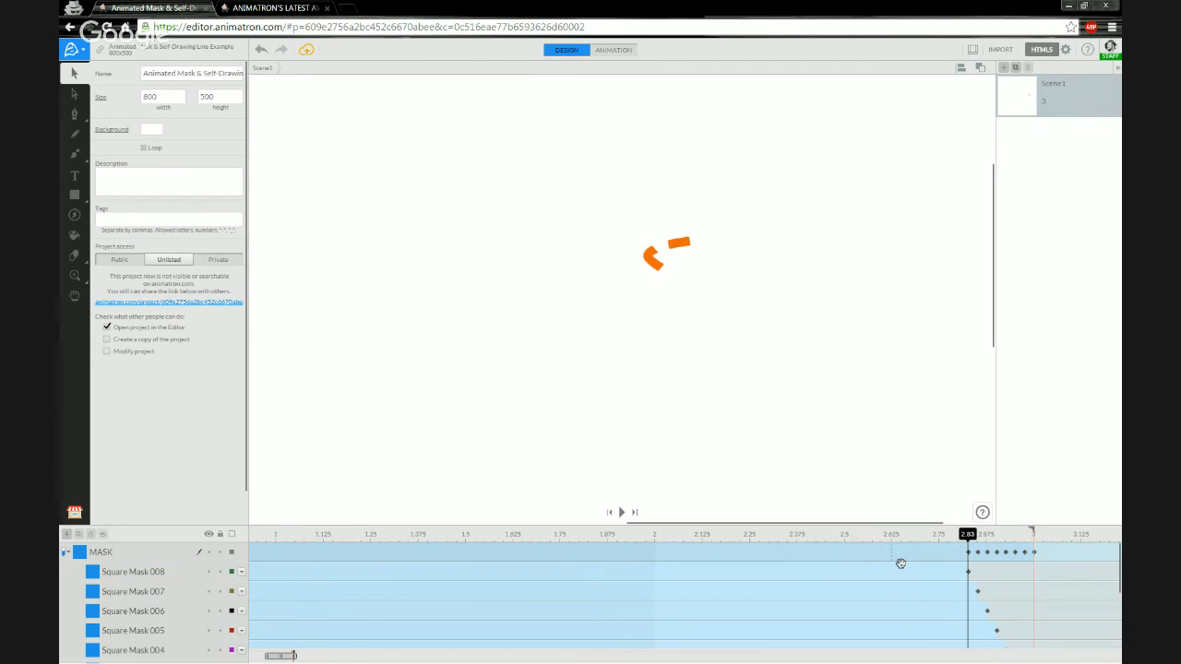
left_click_drag(969, 535, 333, 540)
left_click_drag(812, 535, 1033, 534)
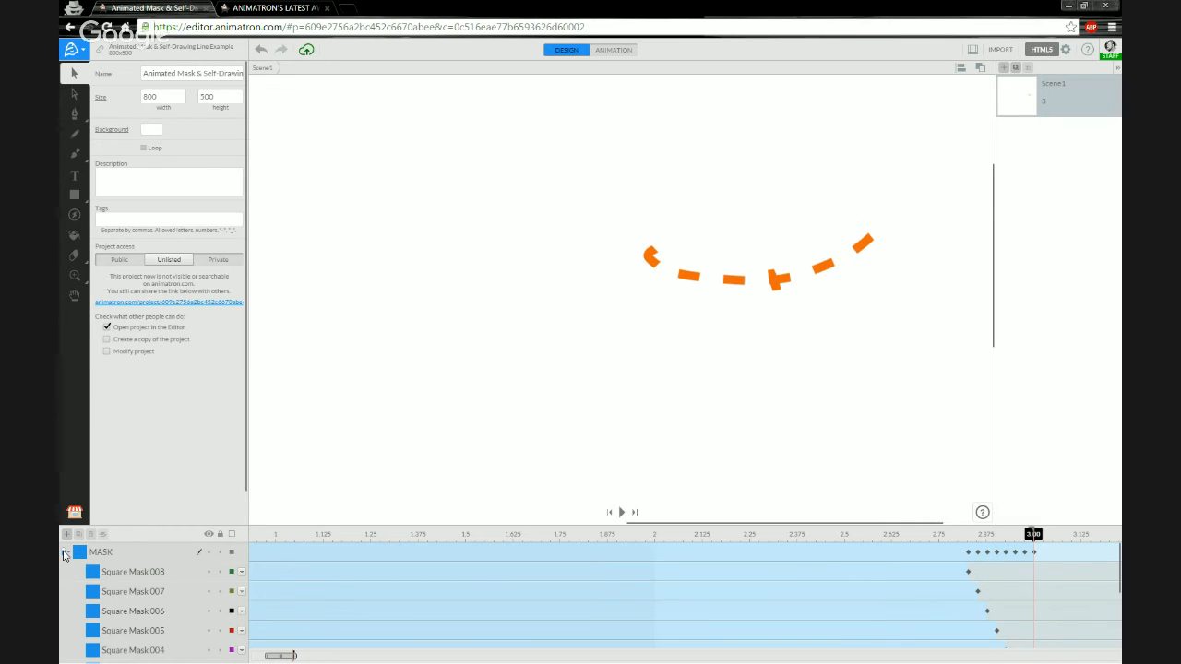
left_click(65, 554)
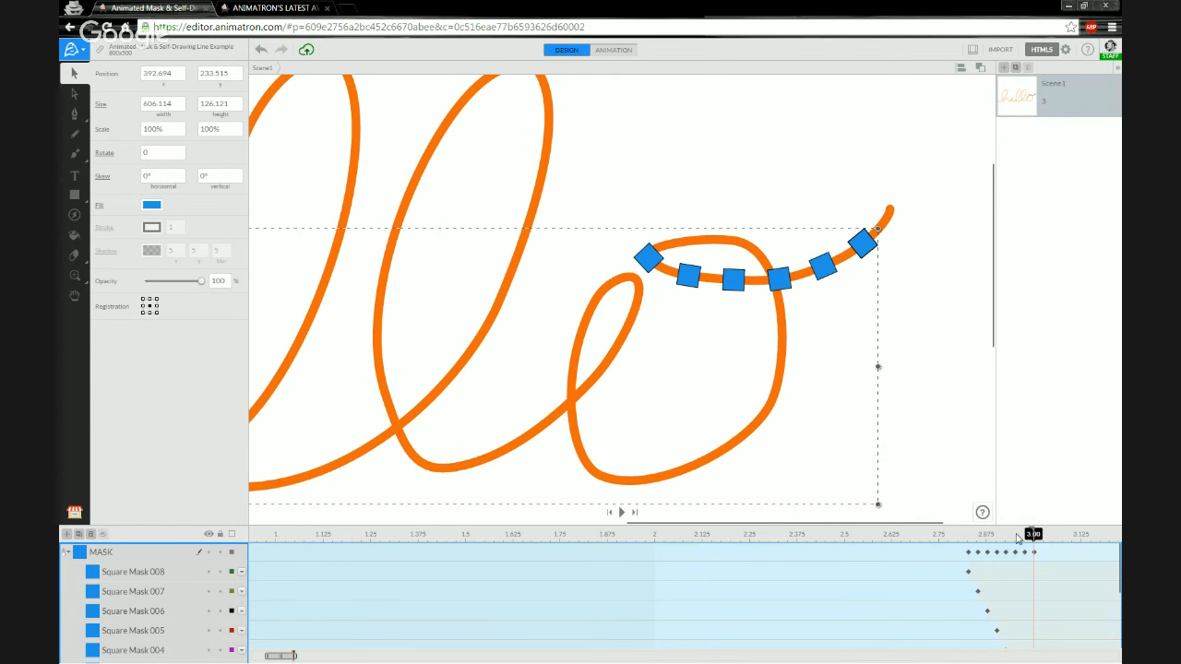
mouse_move(1033, 535)
left_mouse_down()
mouse_move(927, 534)
mouse_move(1025, 535)
left_mouse_up()
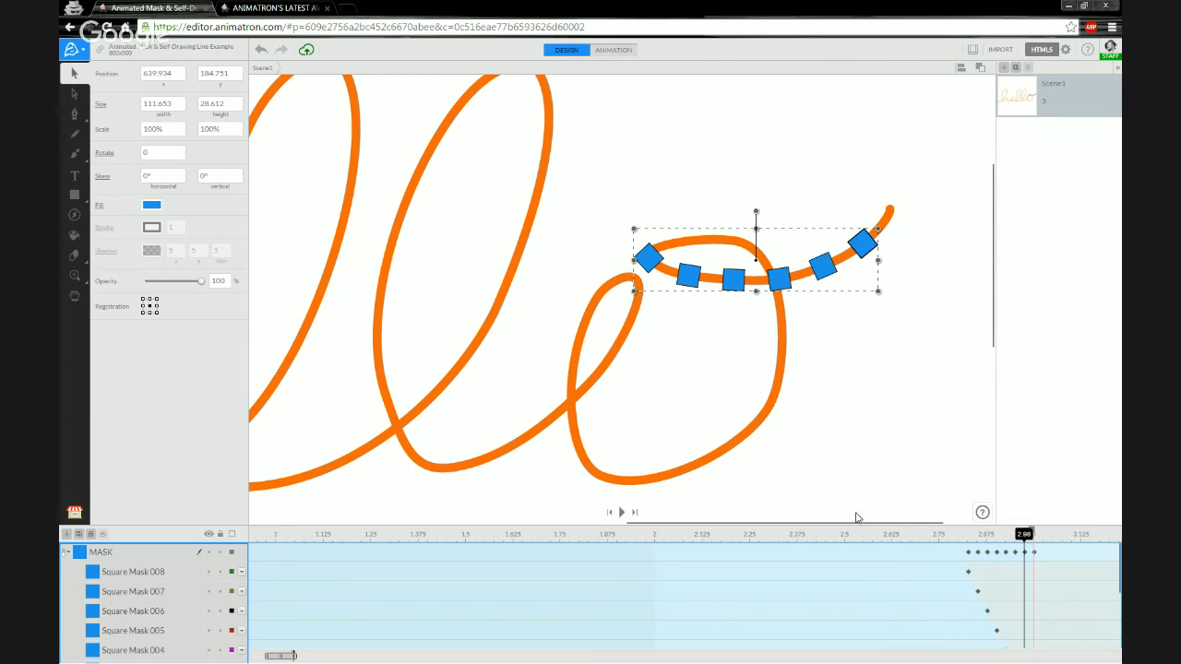
left_click(962, 537)
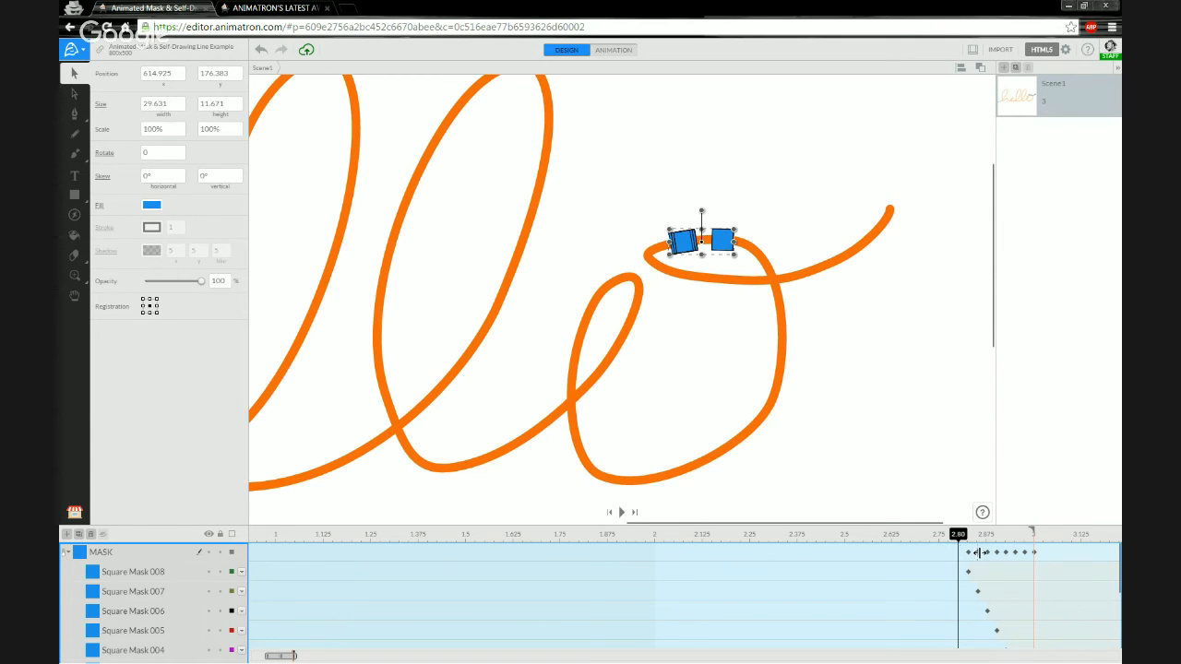
left_click(139, 579)
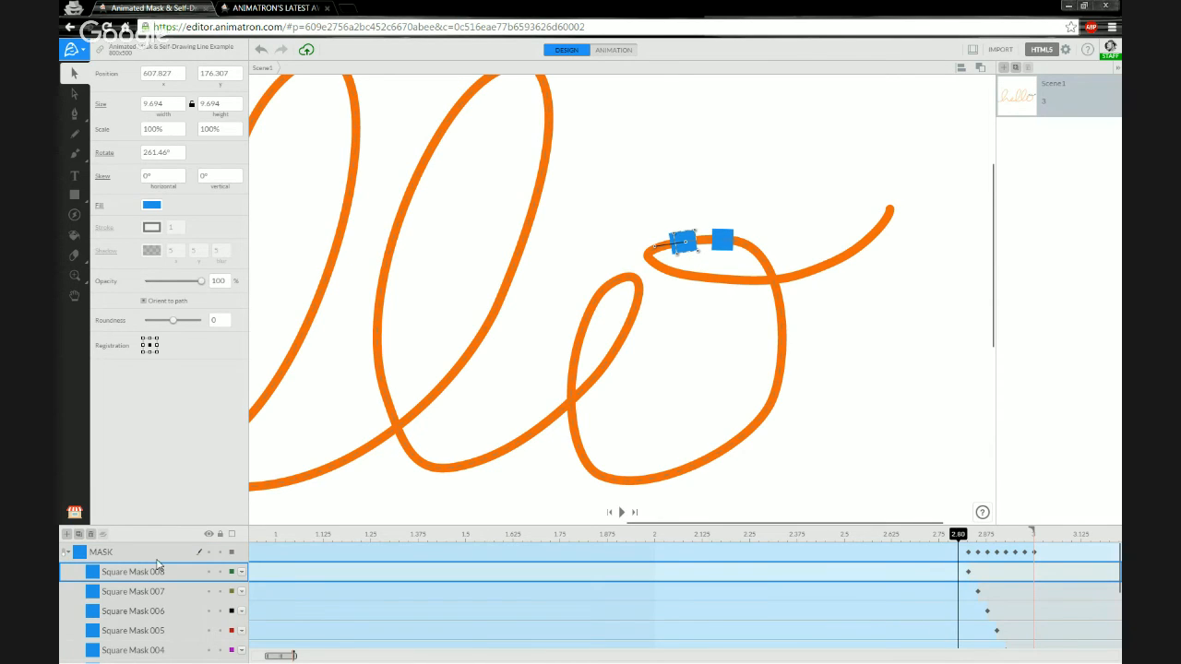
left_click(82, 557)
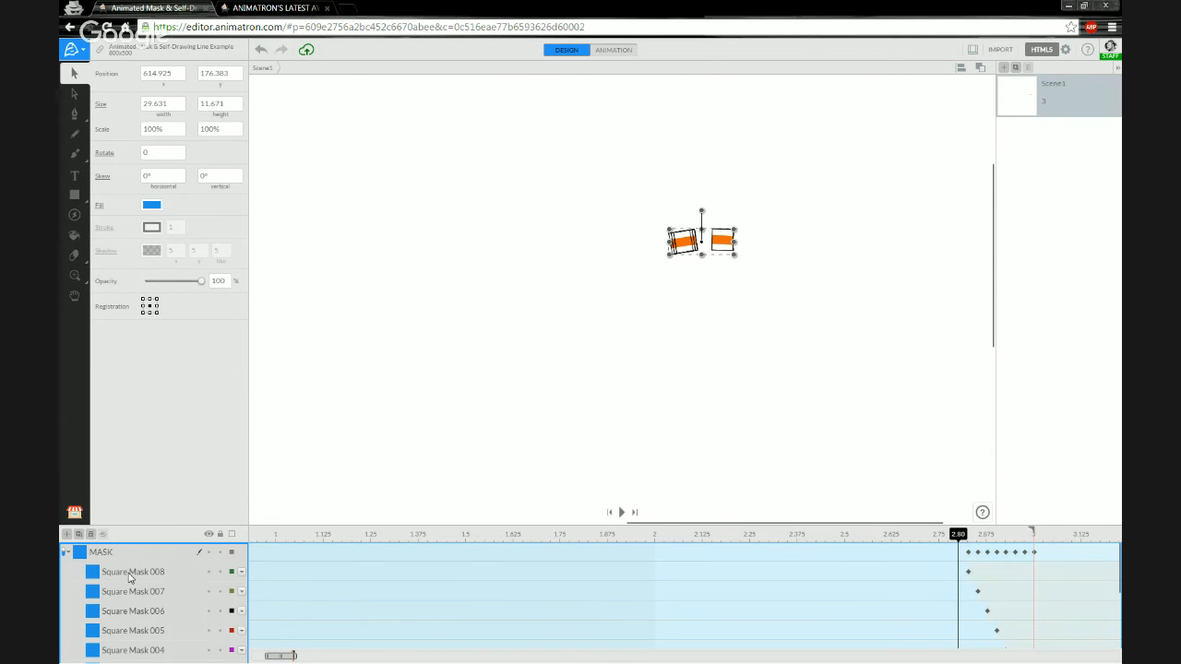
left_click(130, 573)
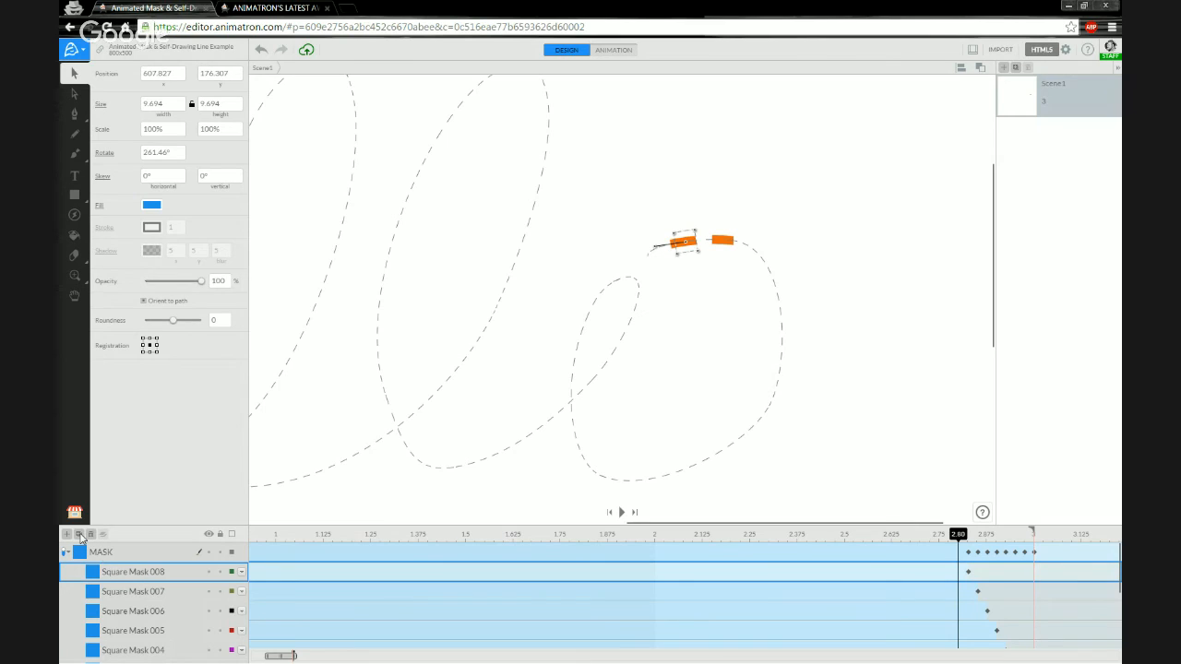
Duplicate Square Mask 008 into the MASK group and rename the copy Square Mask 009.
left_click(79, 535)
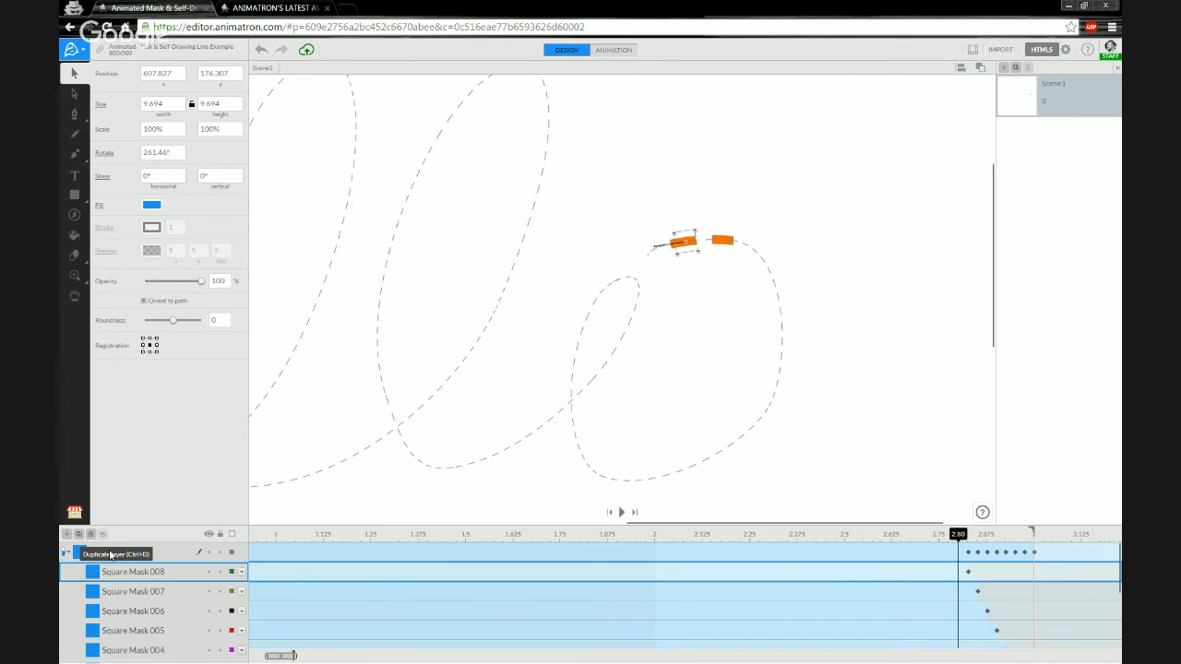
left_click_drag(139, 580, 145, 587)
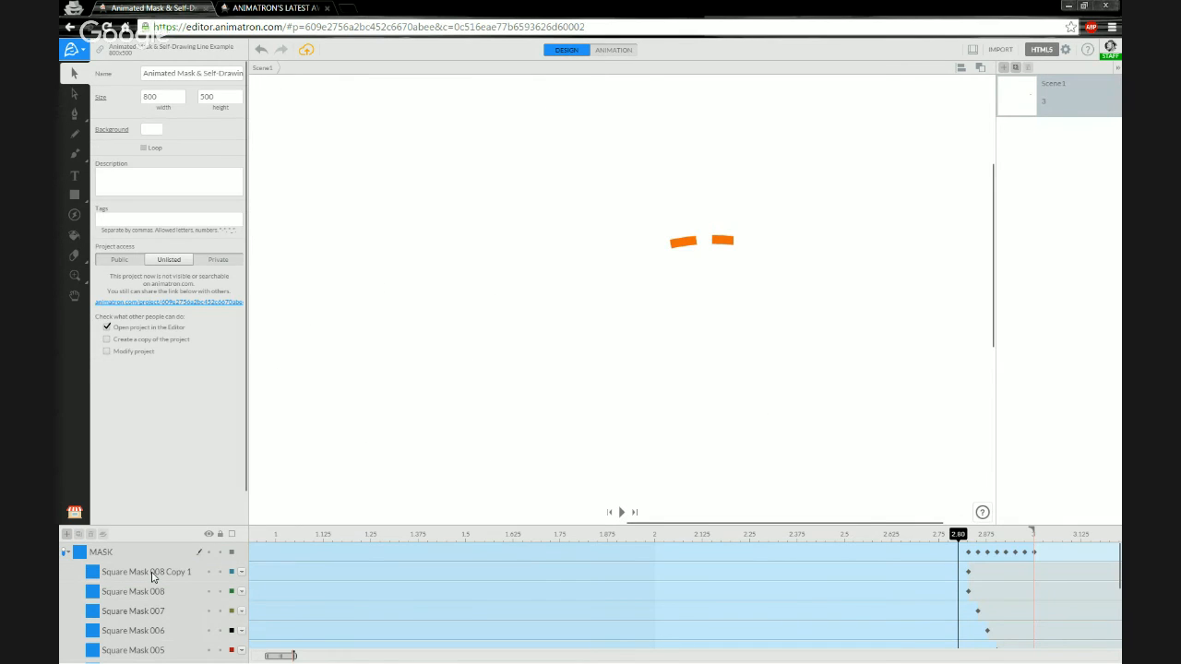
left_click(154, 576)
double_click(157, 572)
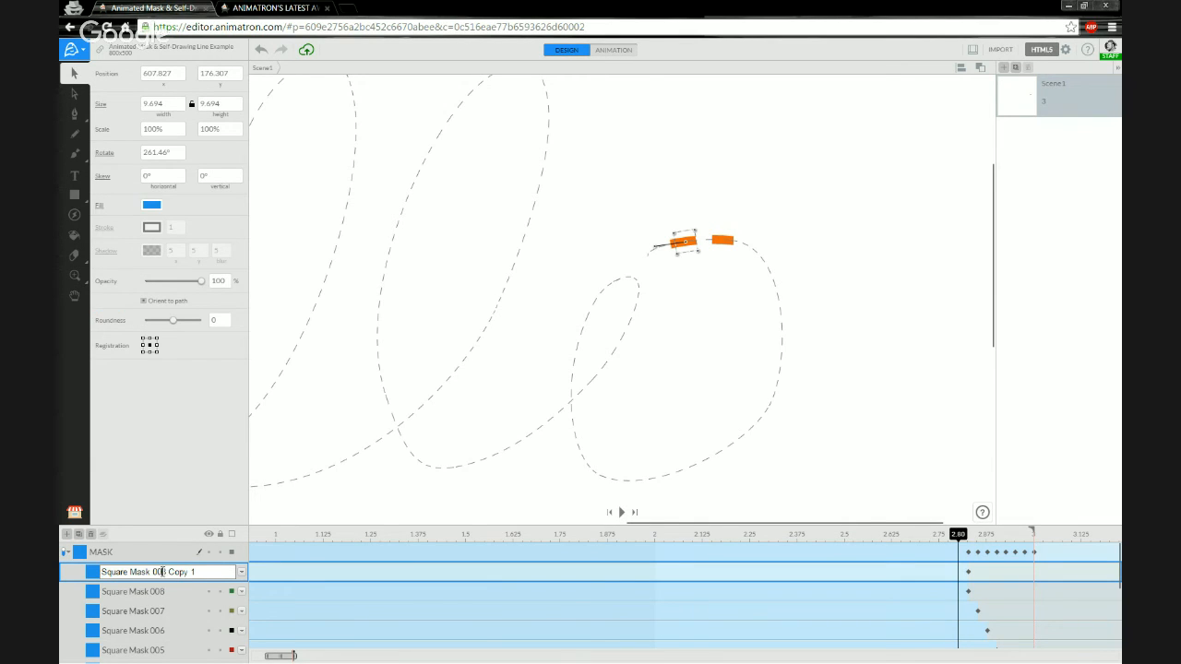
left_click_drag(161, 572, 220, 572)
type("9")
key("Return")
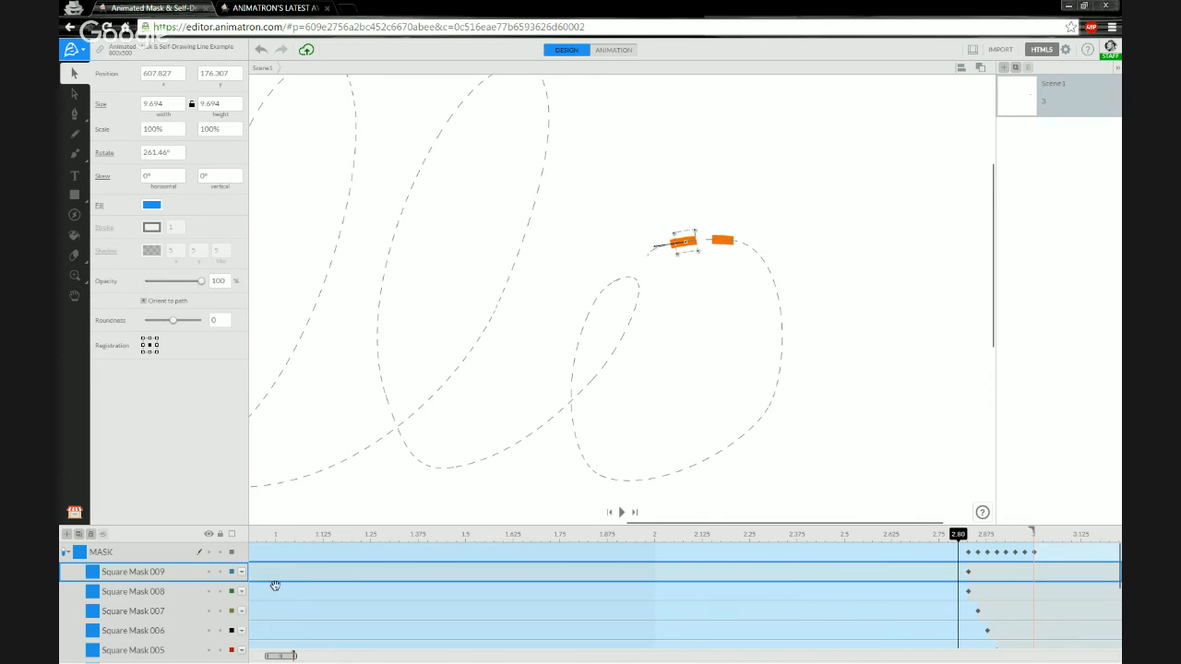
Key Square Mask 009 at 2.80 and make it stay after its last keyframe.
right_click(962, 574)
left_click(982, 511)
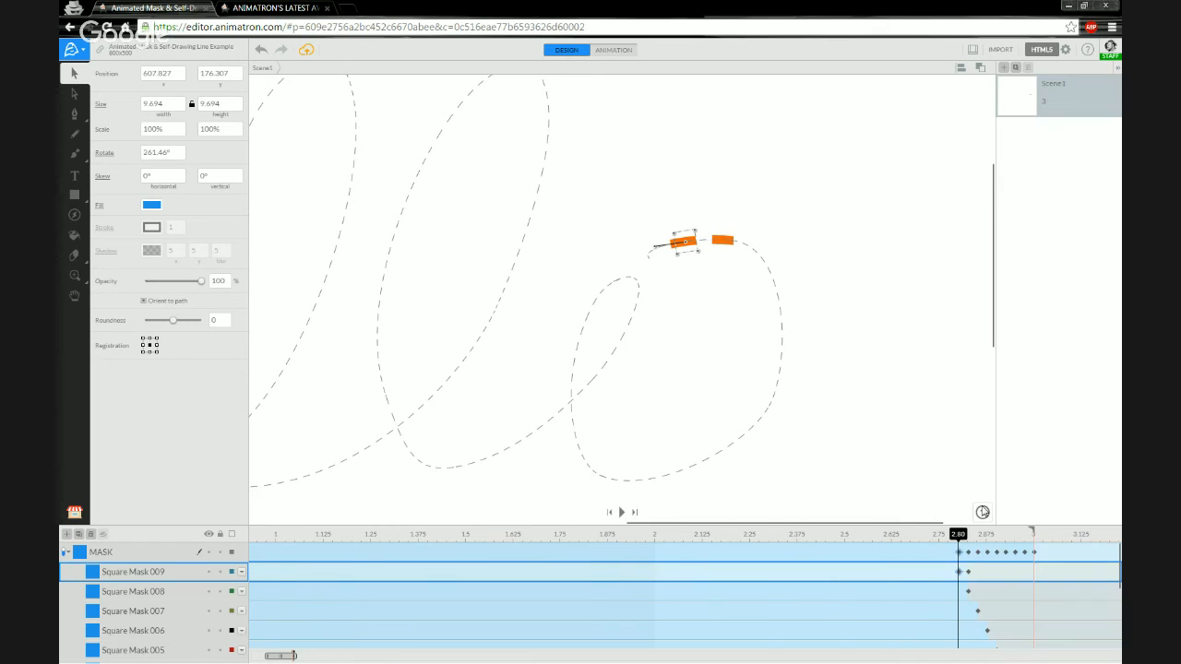
right_click(959, 573)
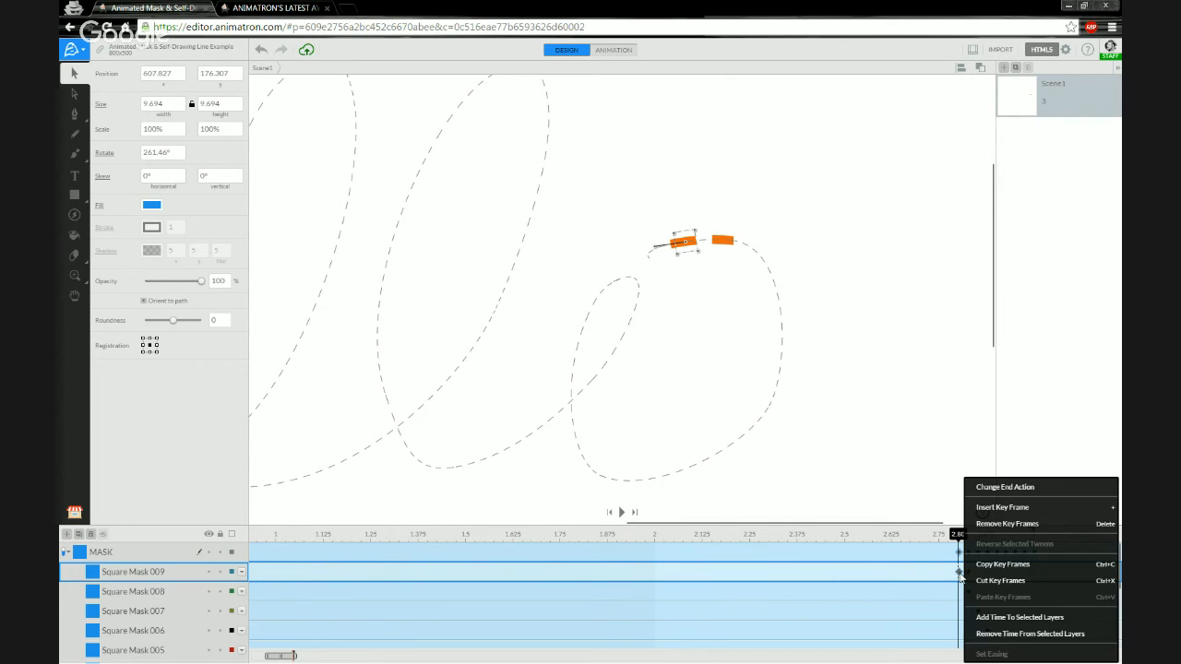
left_click(1007, 495)
left_click(940, 519)
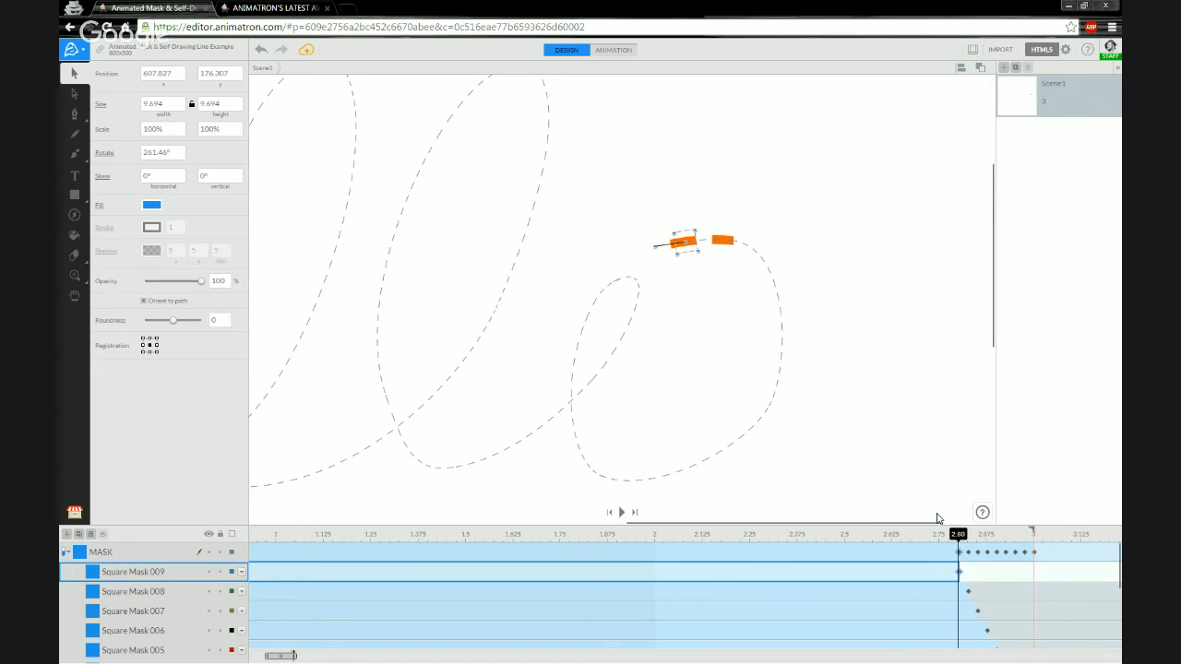
left_click(970, 573)
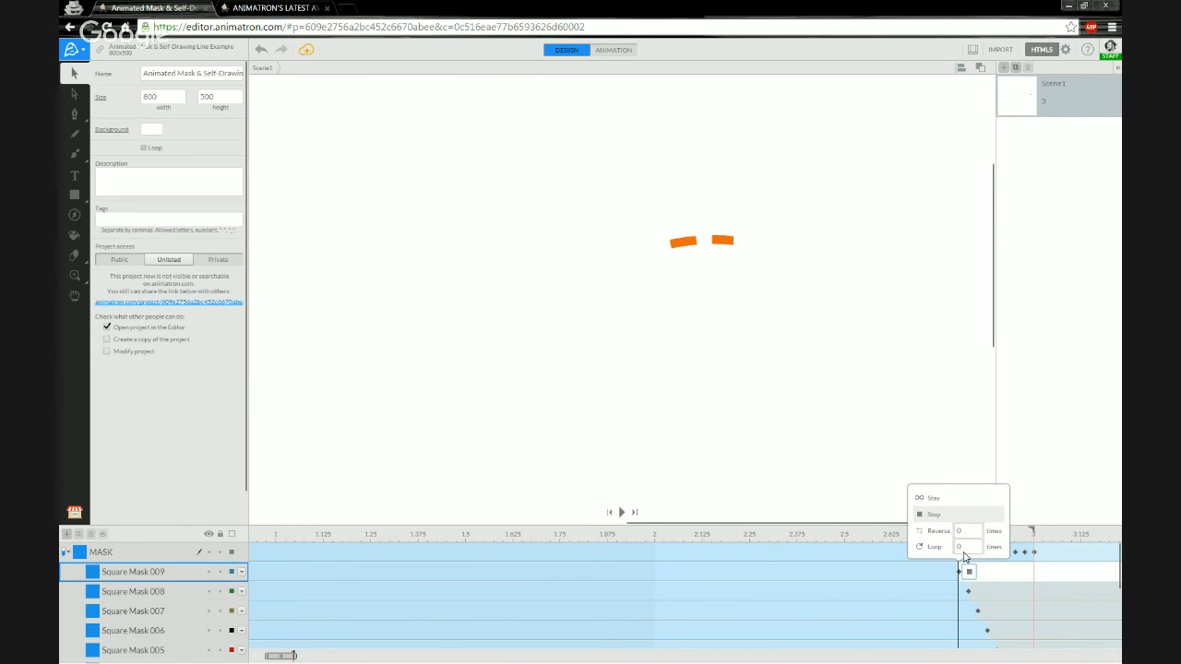
left_click(942, 499)
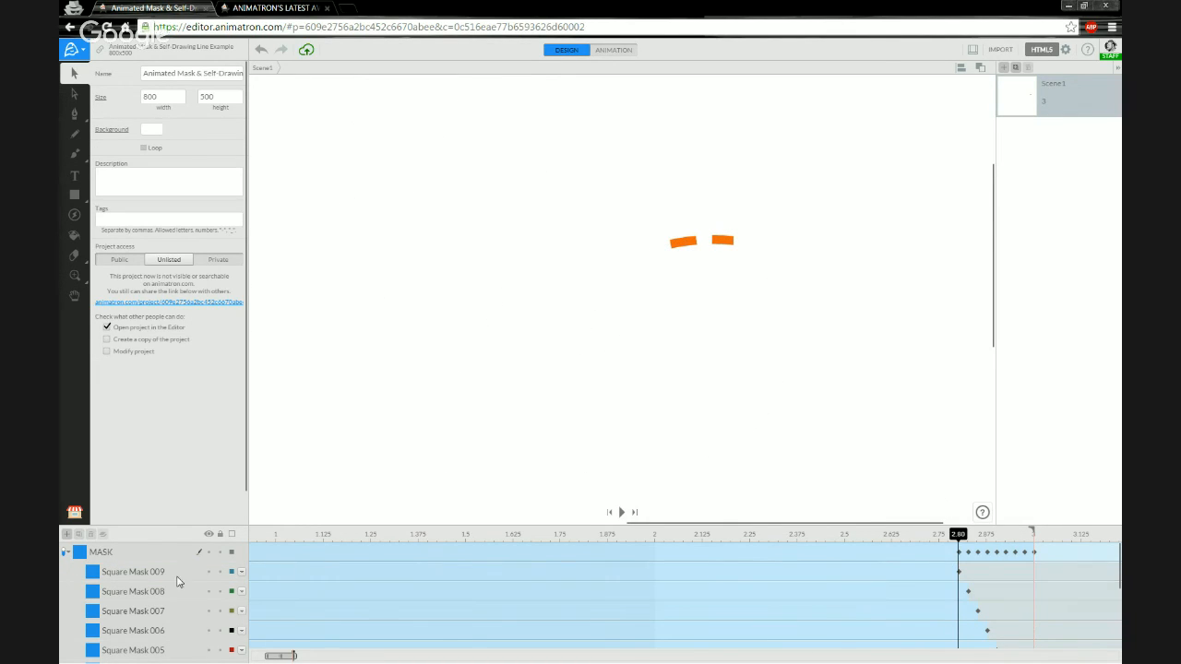
left_click(80, 537)
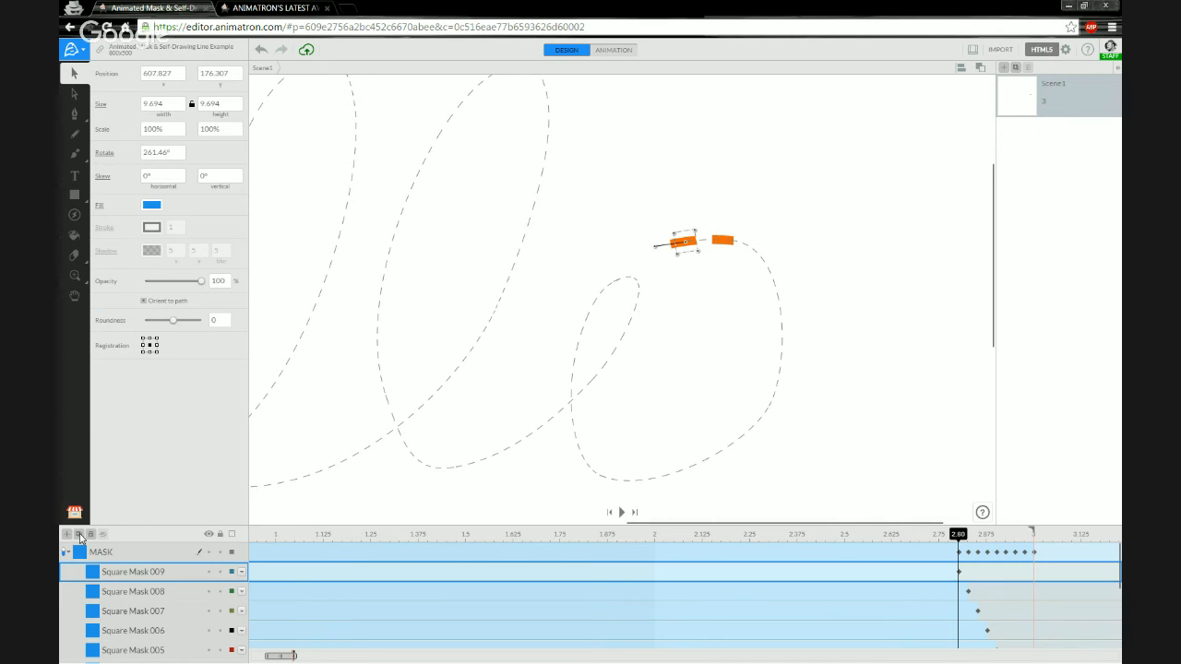
Copy-paste Square Mask 009 into the MASK group and rename the copy Square Mask 010.
key("ctrl+c")
key("ctrl+v")
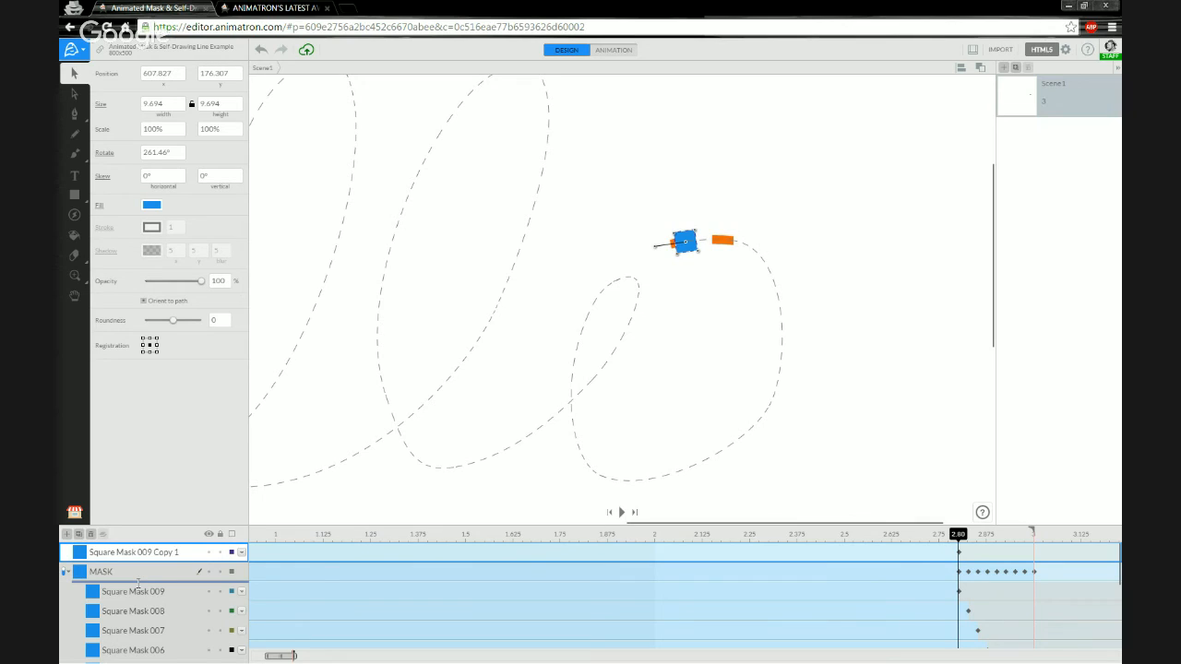
left_click_drag(137, 588, 137, 590)
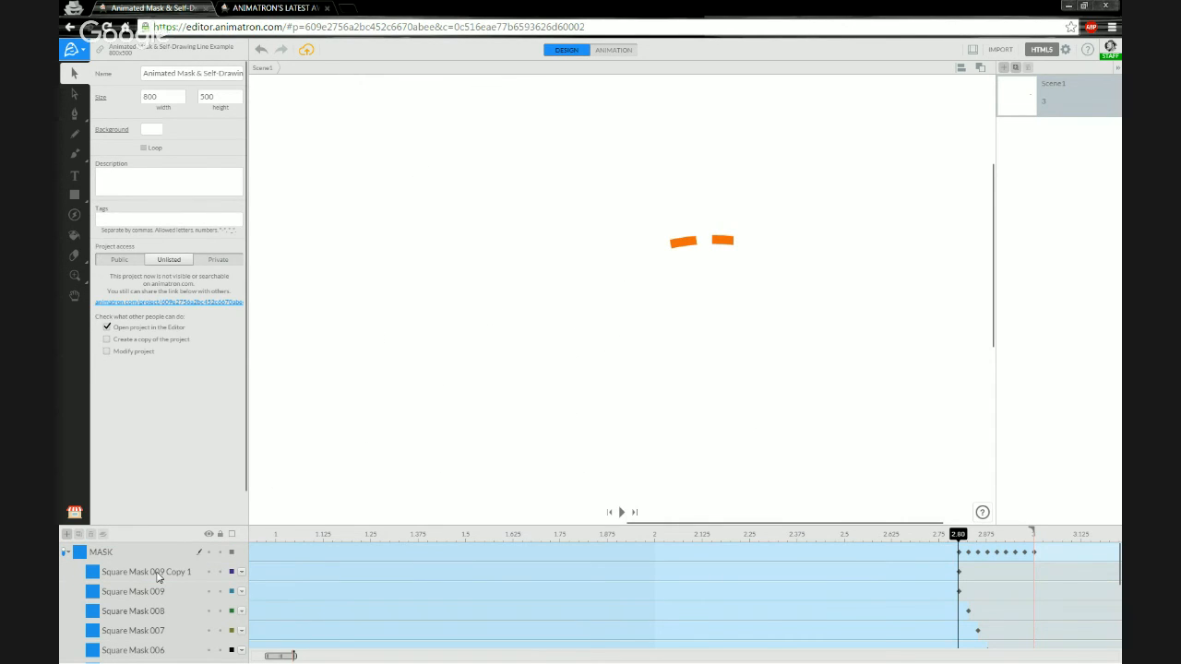
double_click(158, 573)
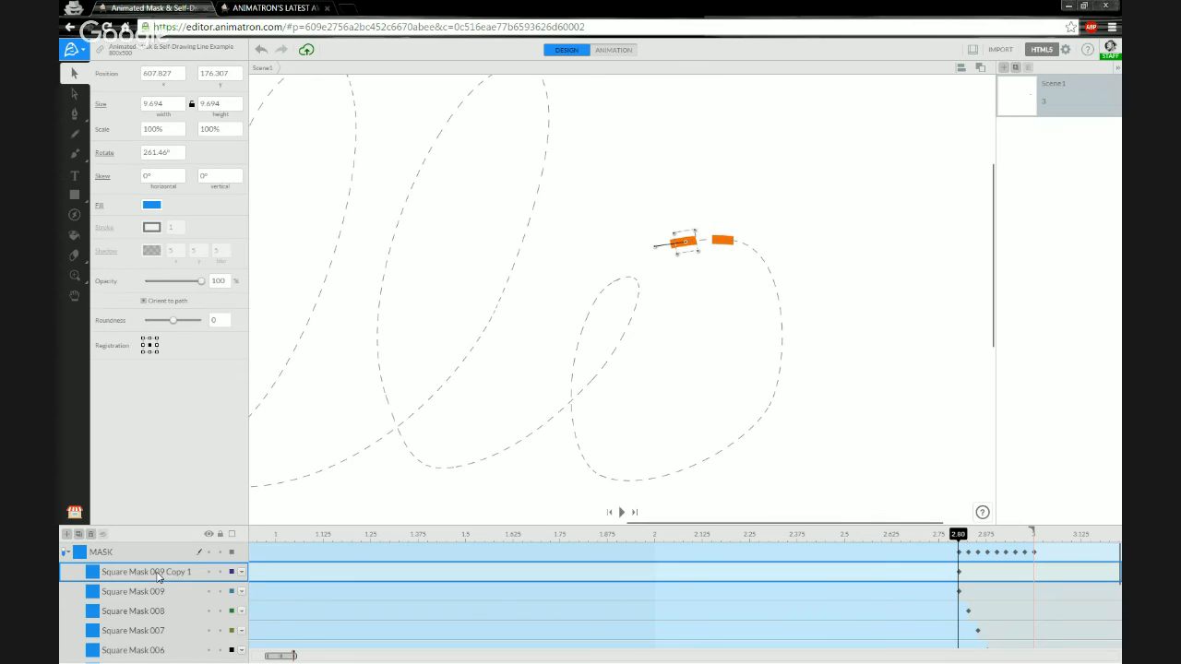
left_click(164, 572)
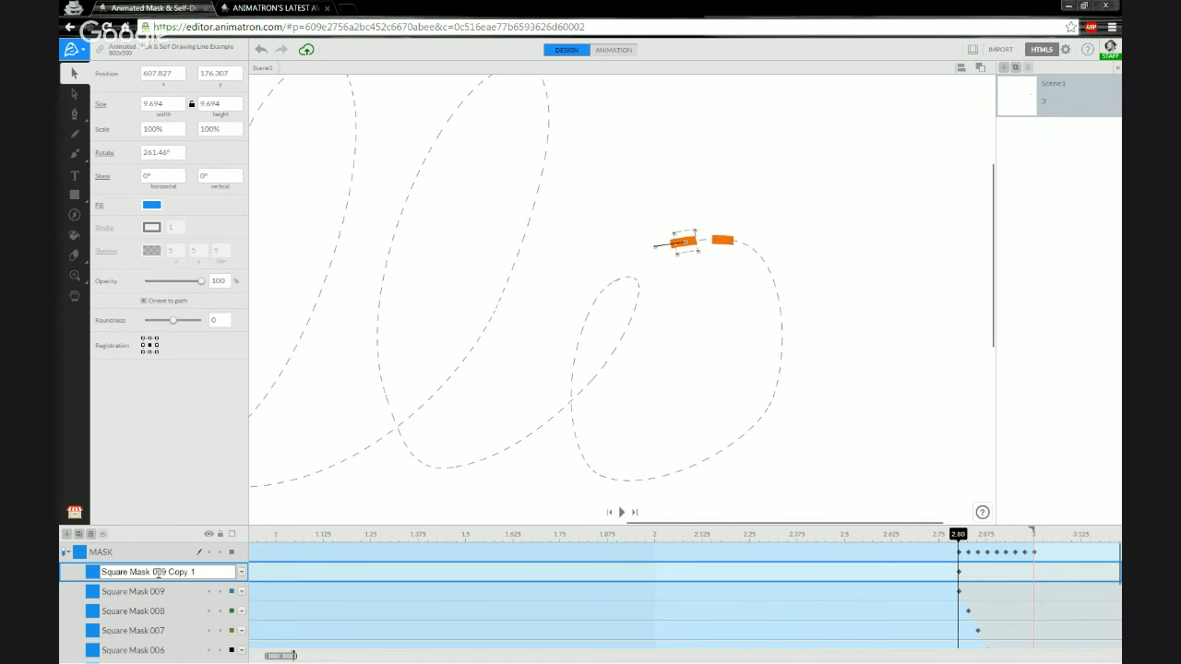
left_click_drag(155, 572, 211, 572)
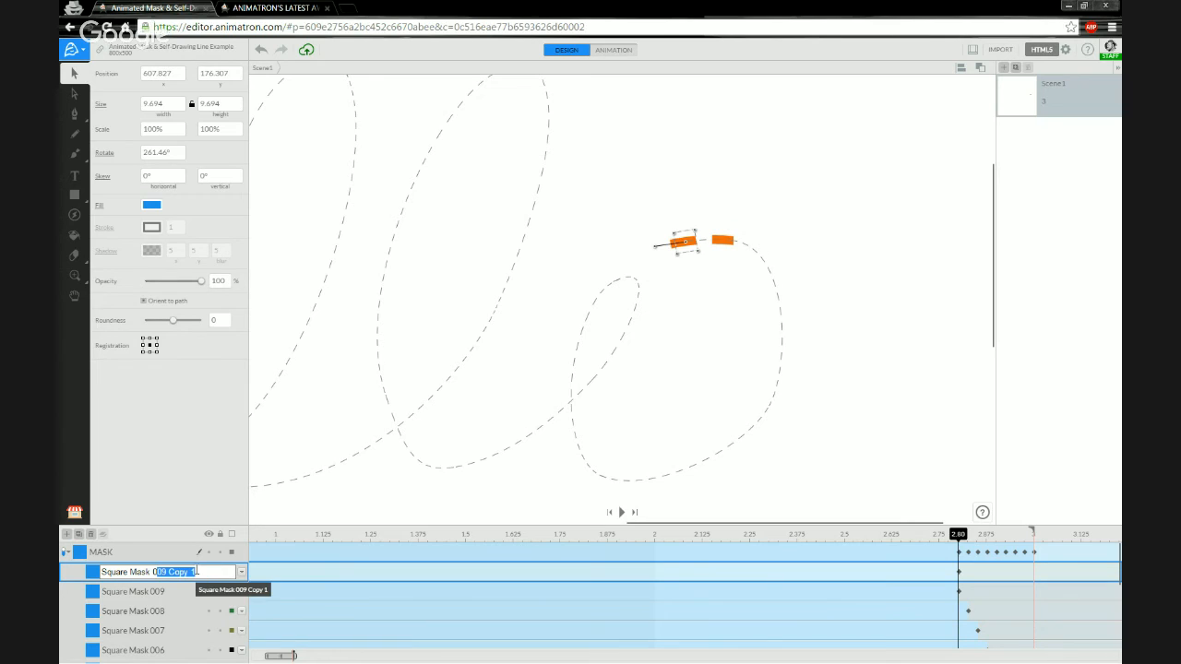
type("10")
key("Return")
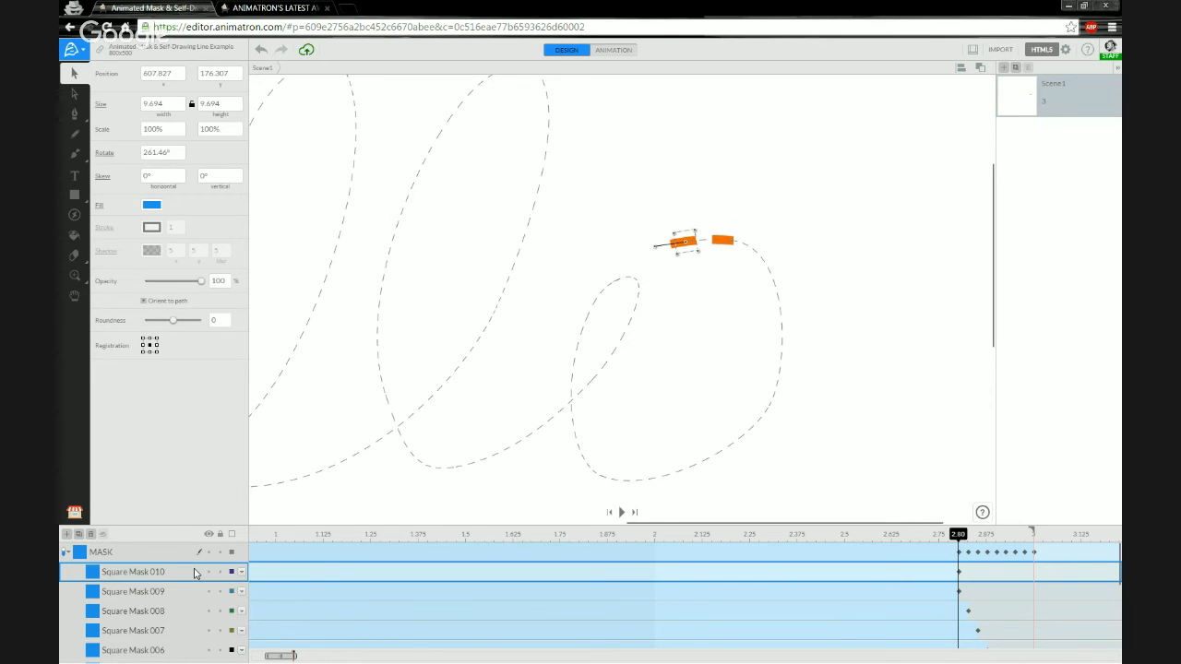
Key Square Mask 010 just before 2.80, set its end action to Stay, and duplicate it.
right_click(955, 573)
left_click(1003, 525)
right_click(954, 572)
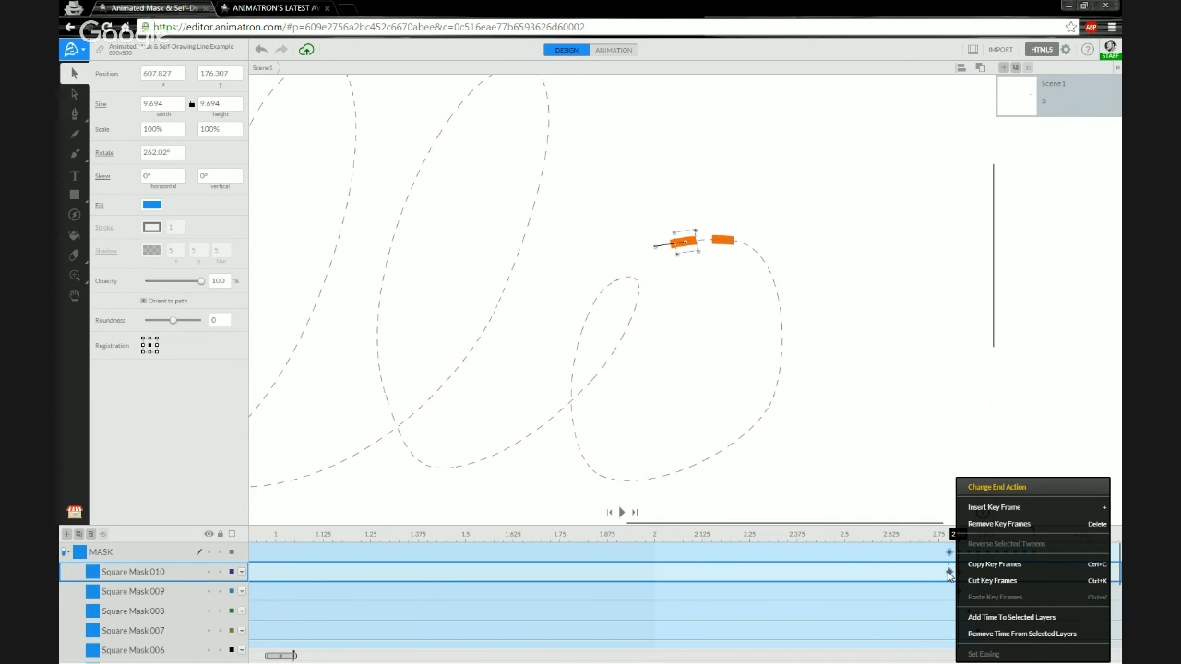
left_click(1011, 490)
left_click(939, 521)
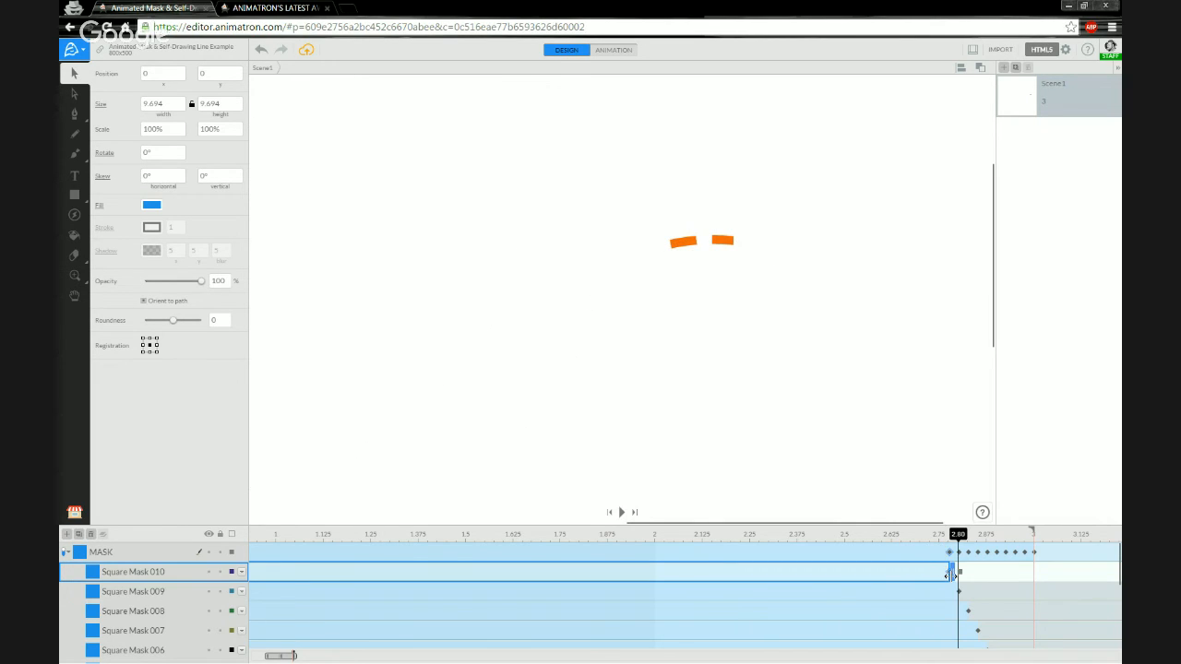
right_click(950, 574)
left_click(1006, 489)
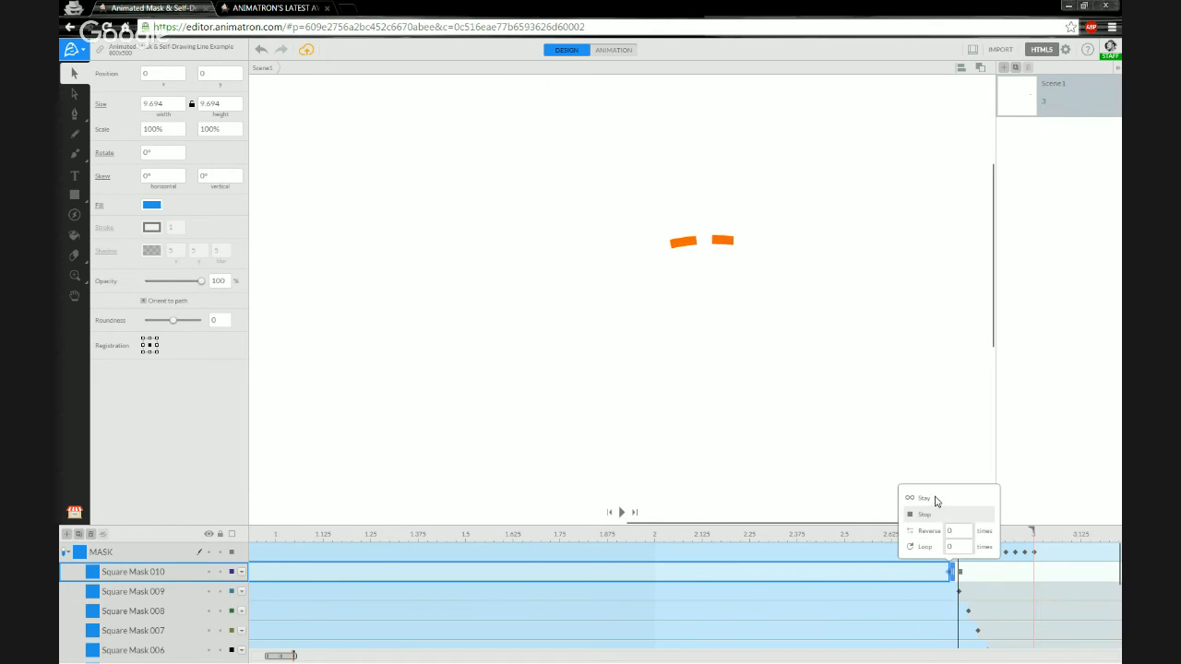
left_click(925, 498)
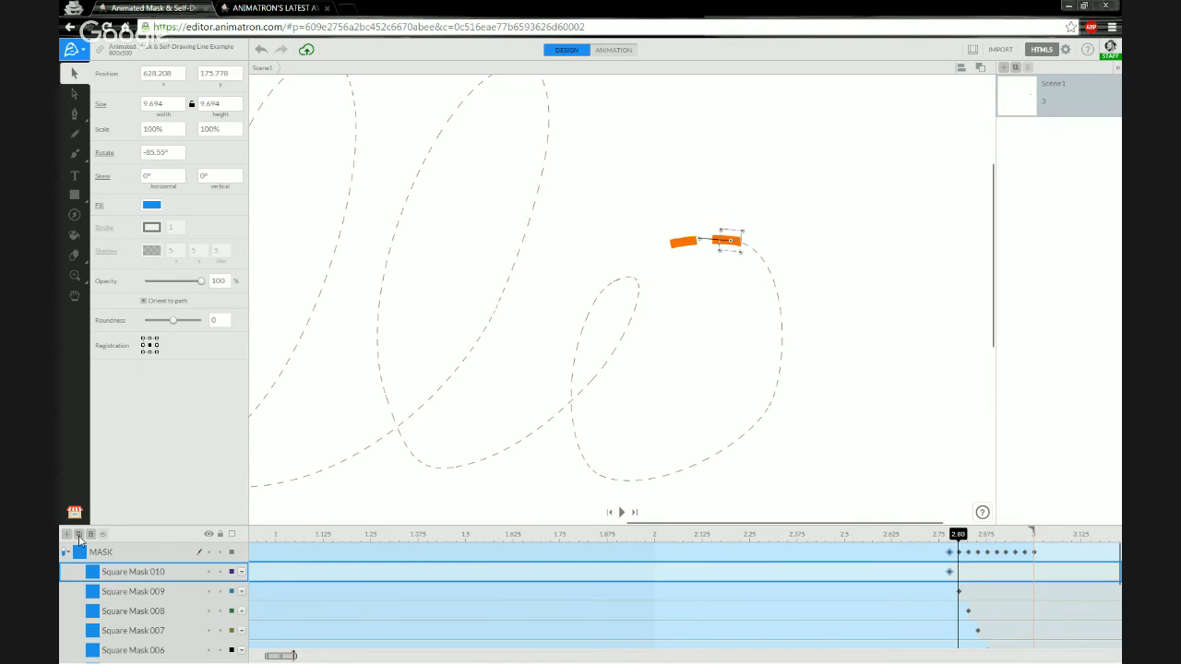
left_click(79, 536)
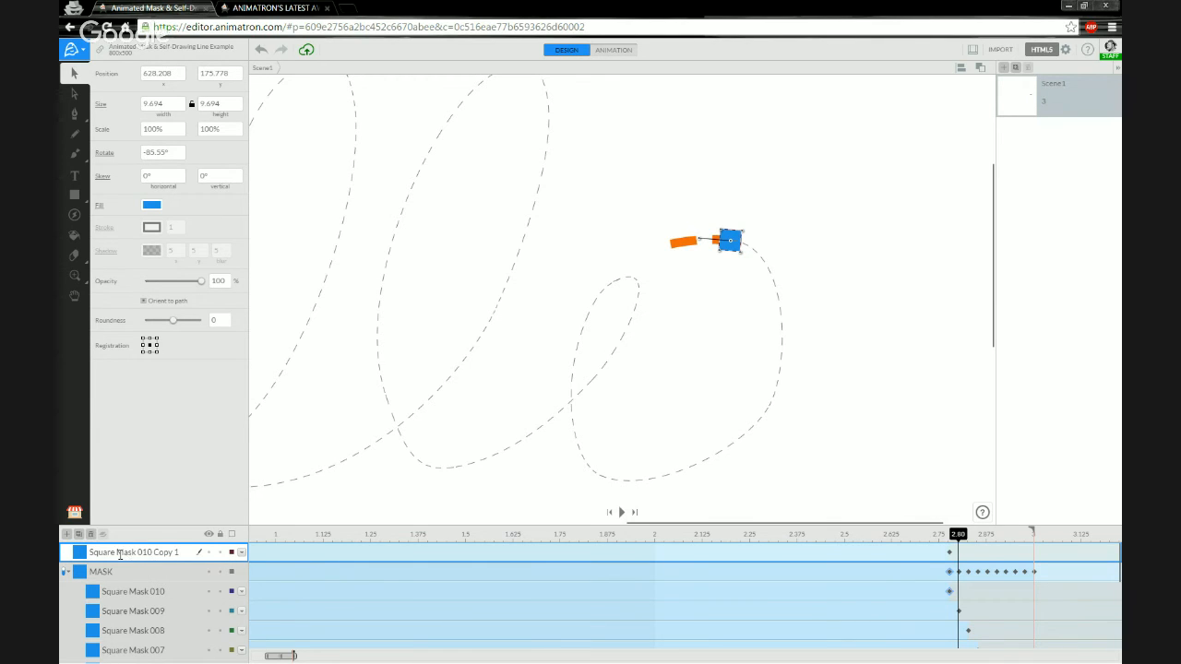
Move the copy into the MASK group and rename it Square Mask 011.
left_click_drag(119, 580, 137, 584)
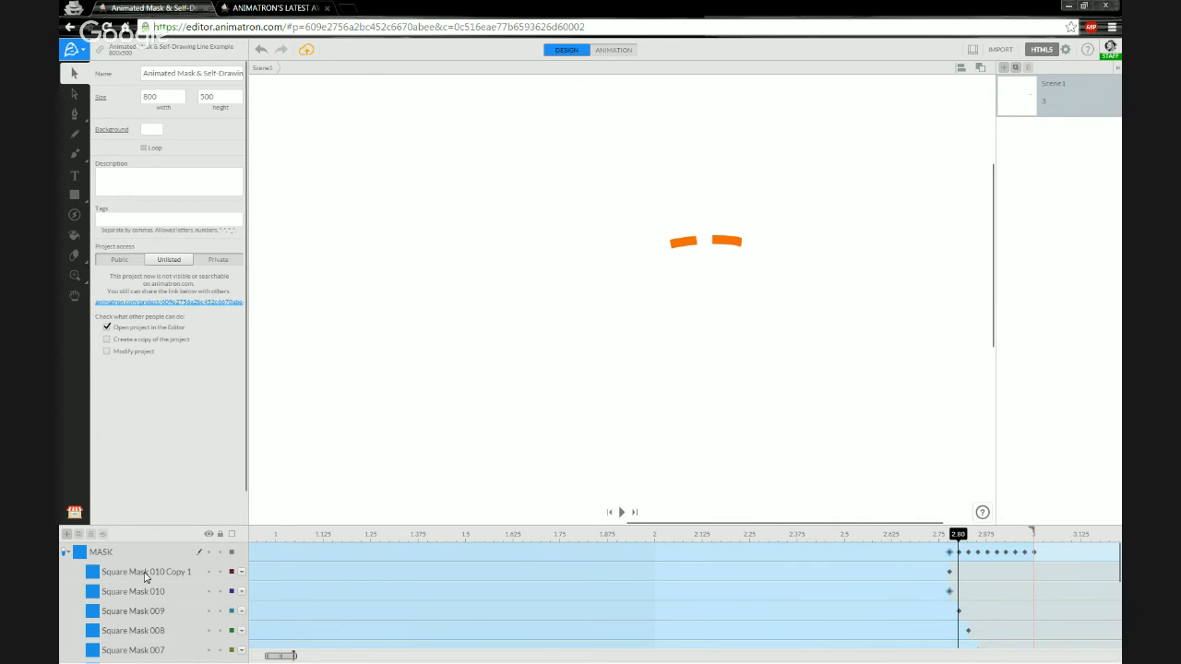
double_click(163, 572)
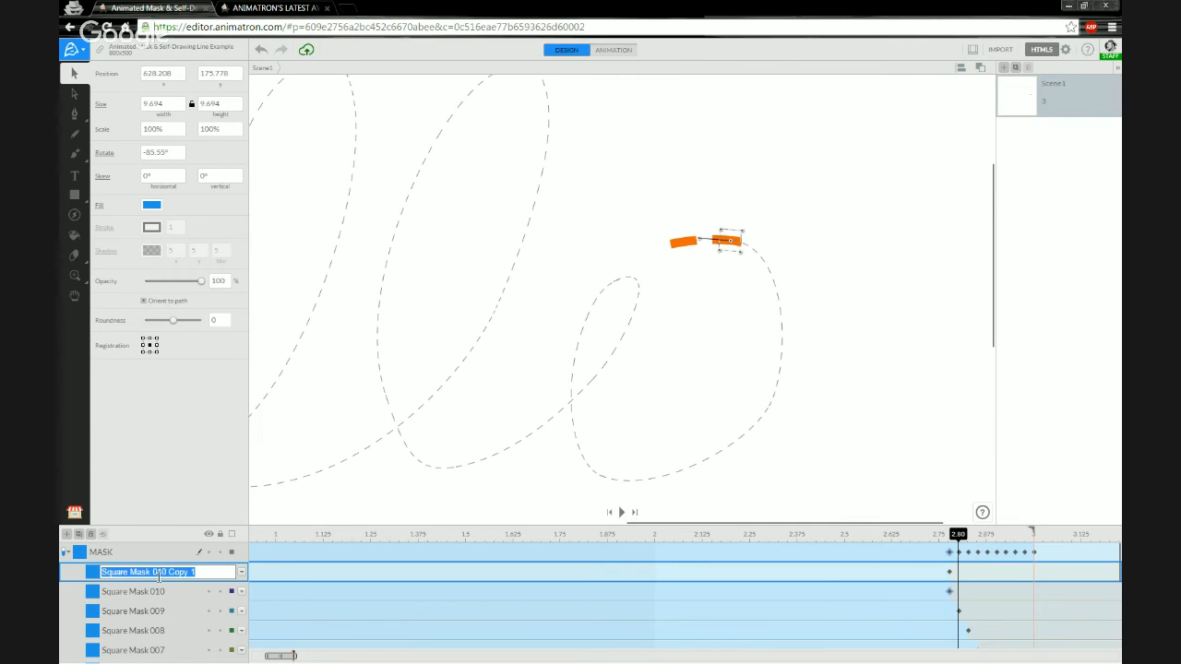
left_click(162, 572)
left_click_drag(162, 572, 217, 572)
type("1")
key("Return")
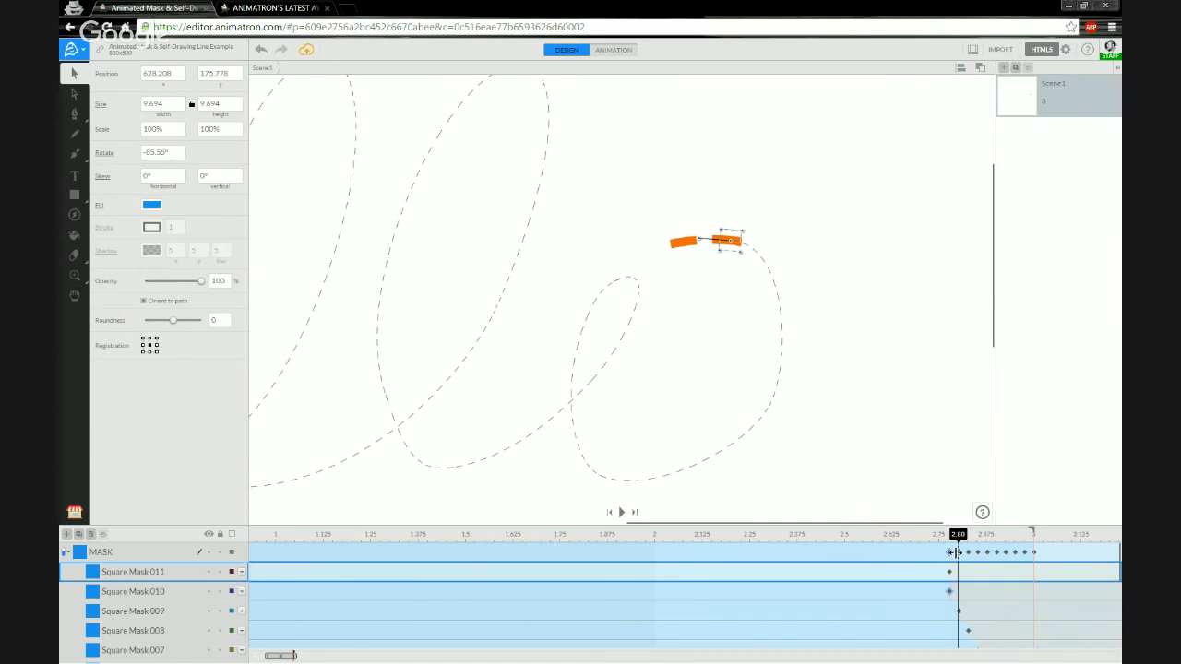
Key Square Mask 011 just before 2.80, removing the extra key, and set it to Stay.
right_click(947, 579)
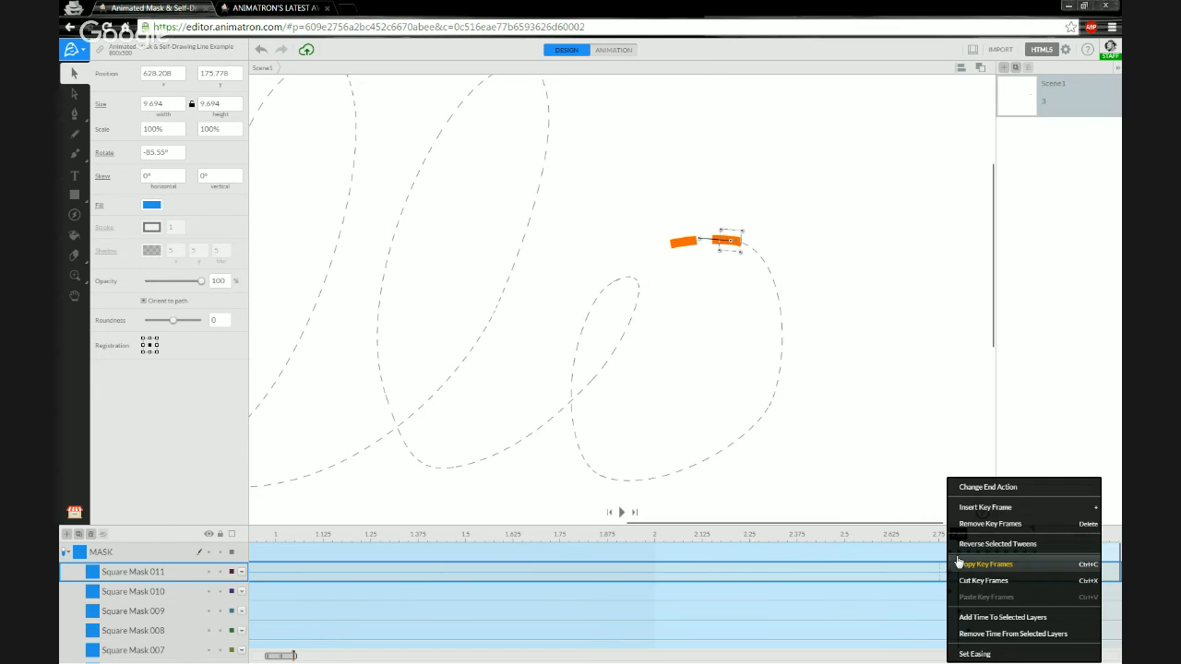
left_click(963, 507)
right_click(940, 572)
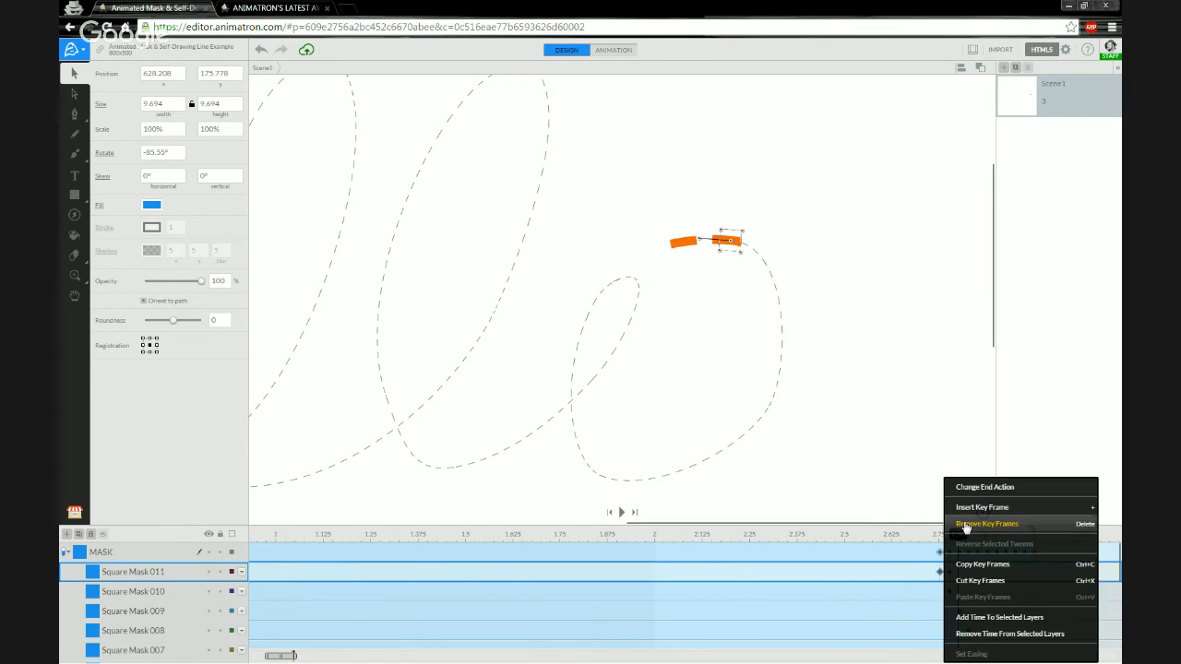
left_click(965, 492)
left_click(912, 518)
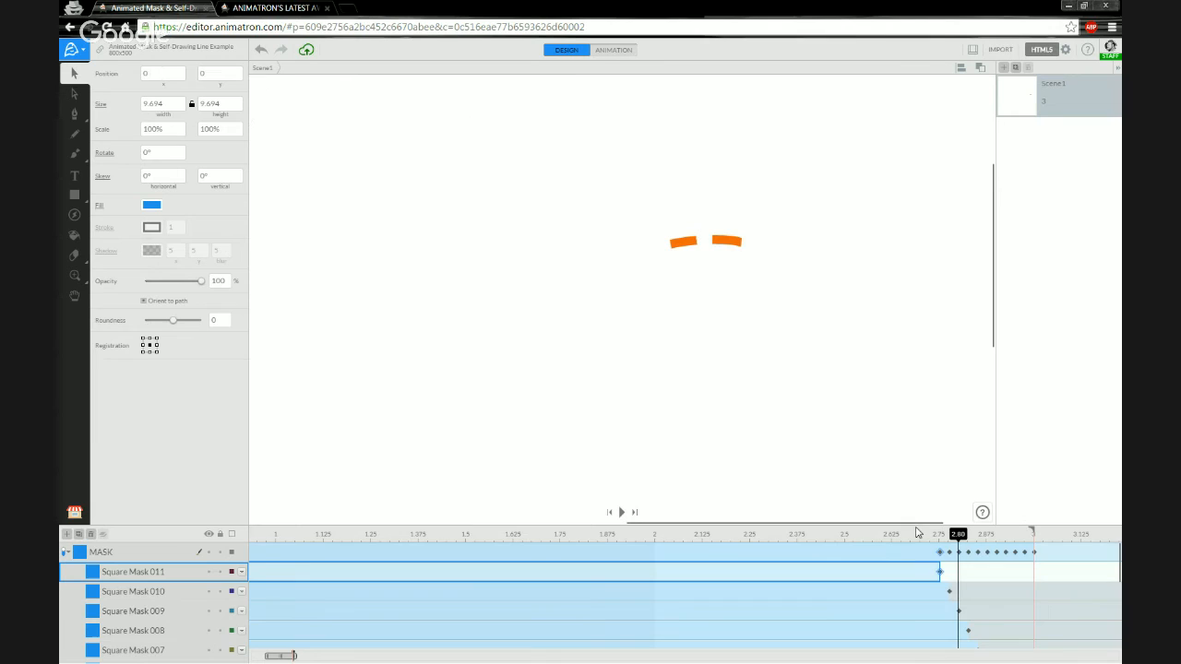
left_click(951, 573)
left_click(908, 498)
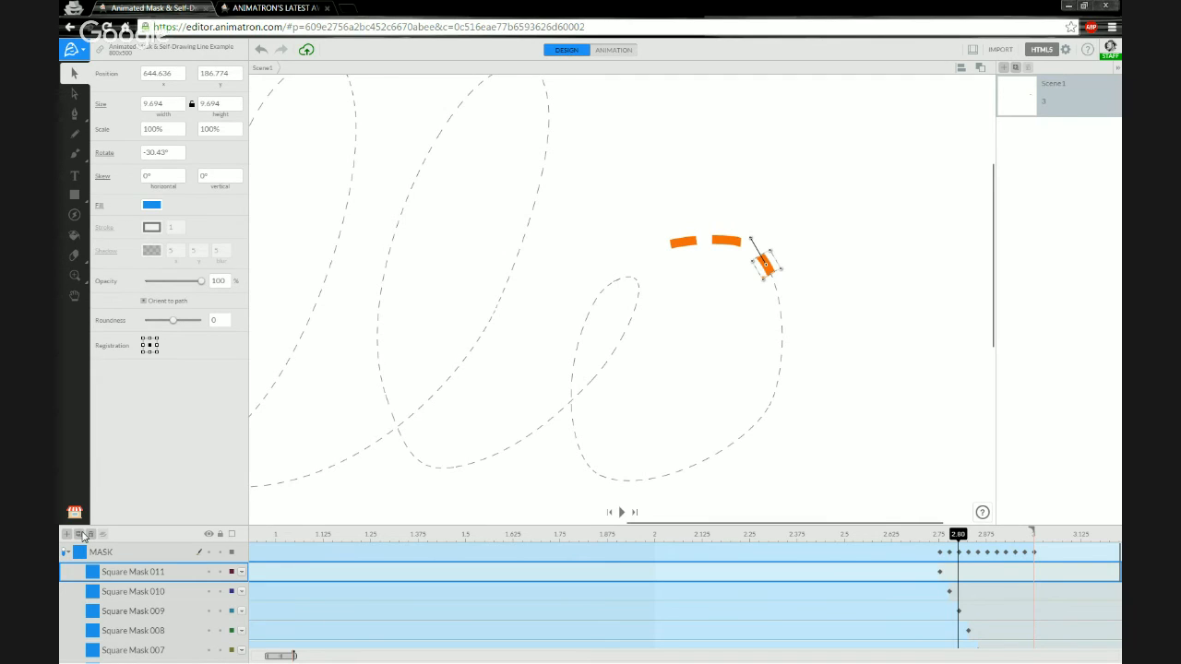
Duplicate Square Mask 011 into the MASK group and rename the copy Square Mask 012.
left_click(80, 534)
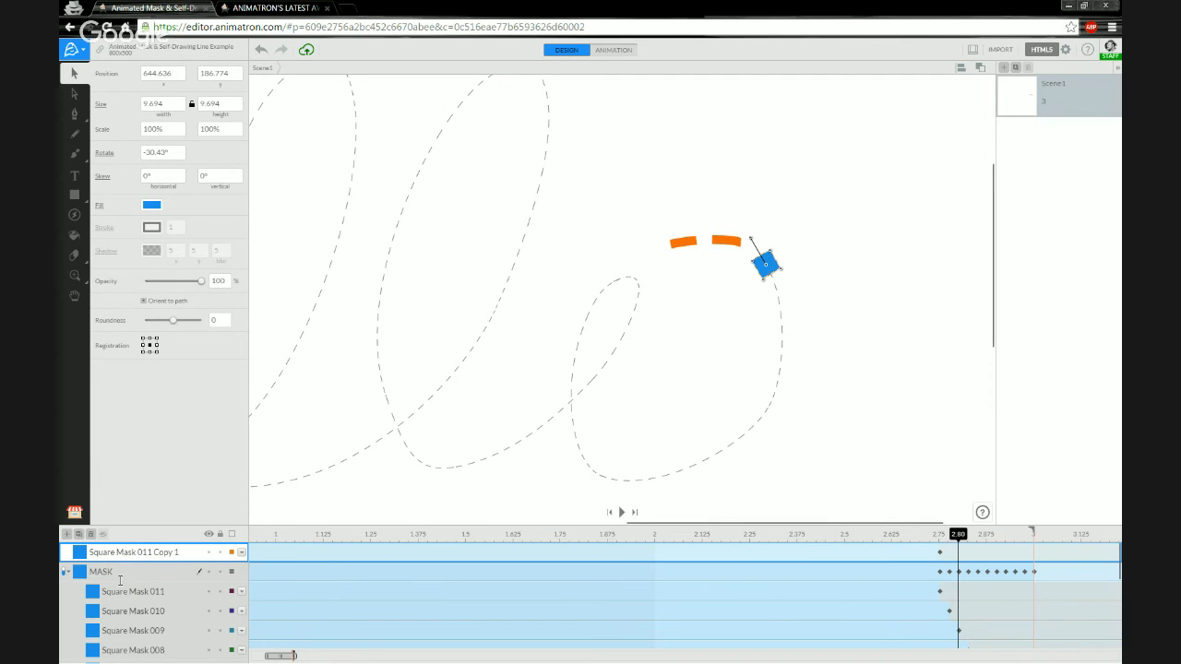
left_click_drag(120, 579, 165, 578)
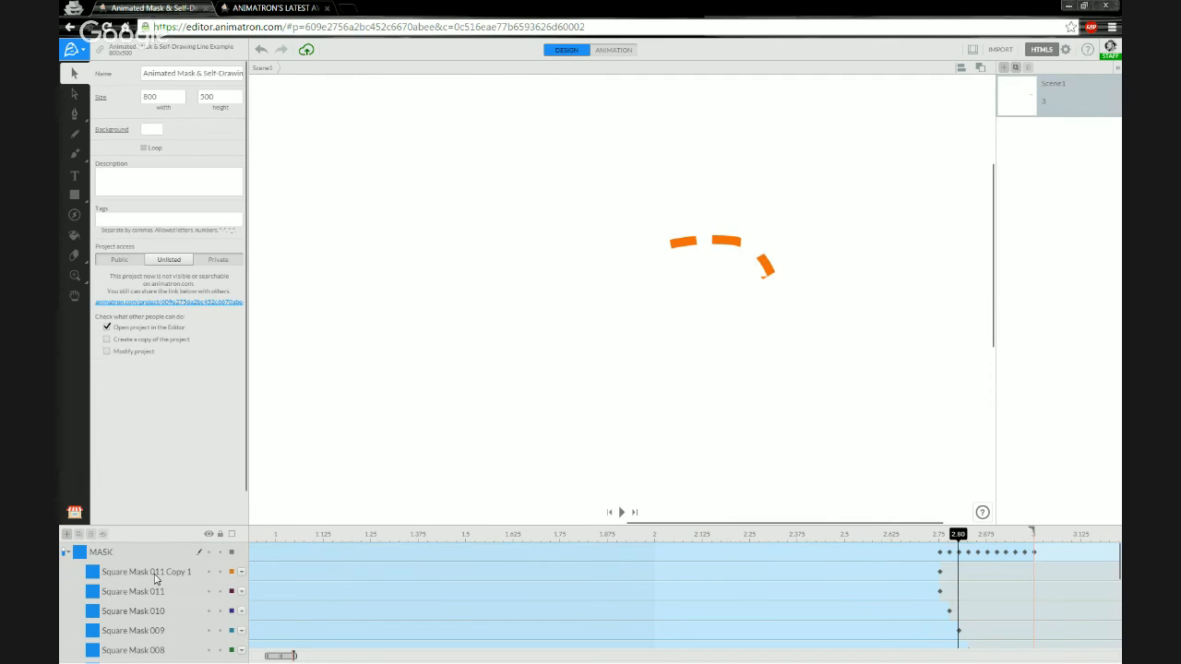
double_click(168, 573)
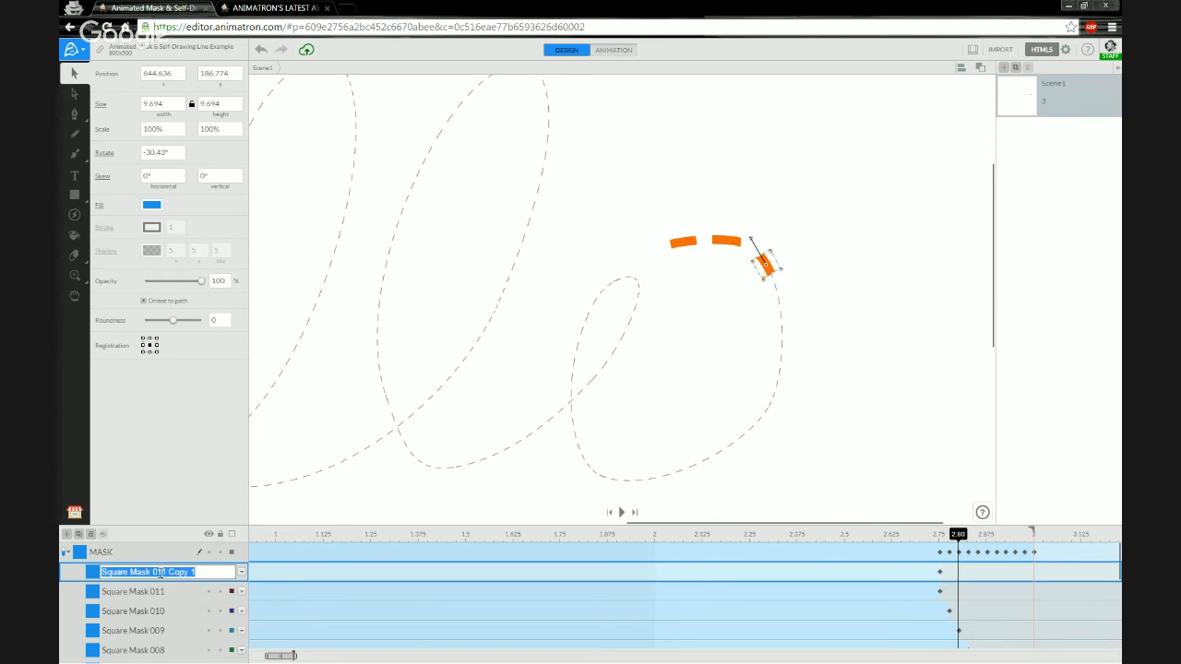
left_click_drag(163, 572, 195, 572)
type("2")
key("Return")
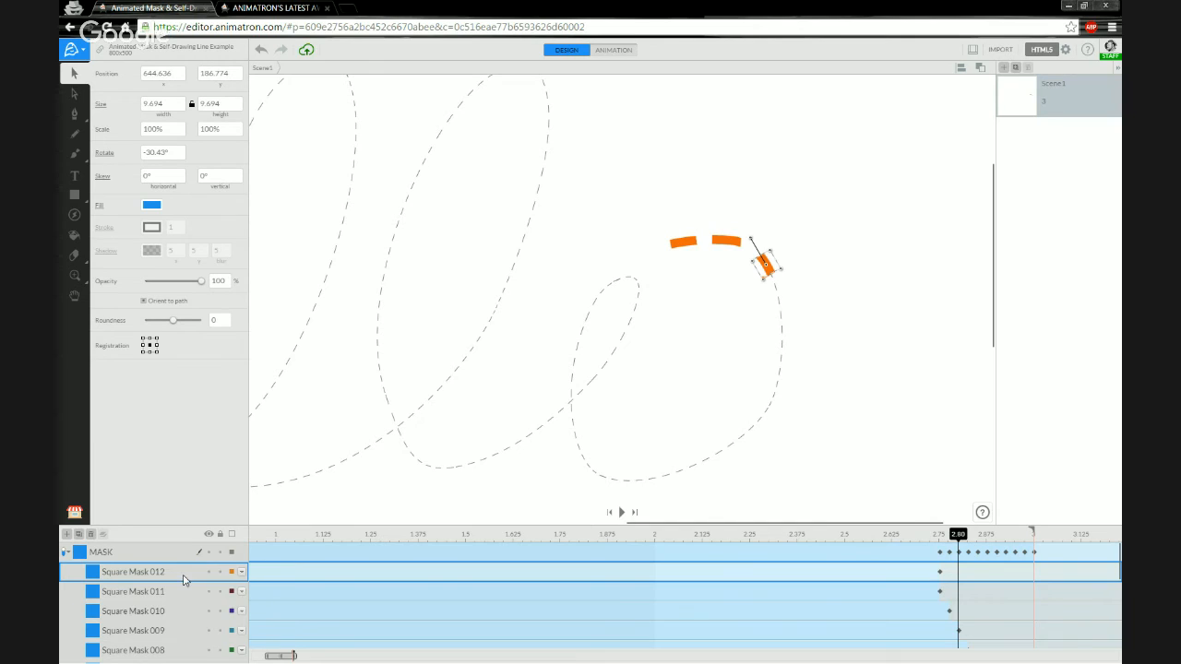
Key Square Mask 012 at 2.73 and make it stay visible after ending.
left_click(935, 576)
right_click(934, 578)
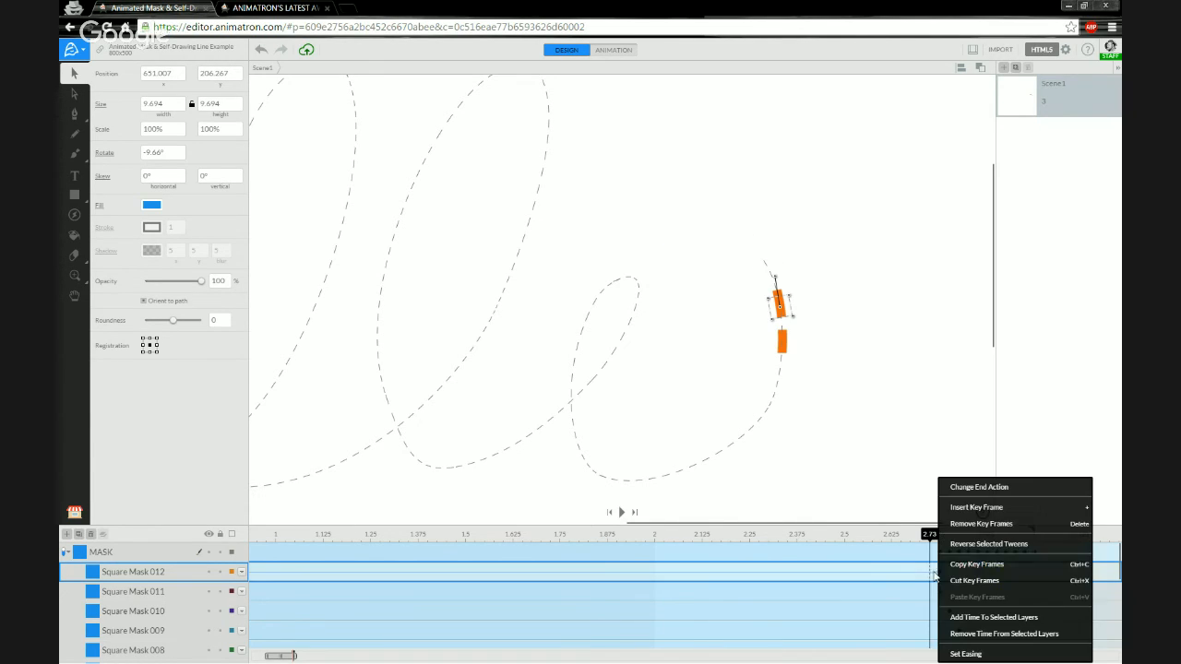
left_click(993, 509)
right_click(932, 574)
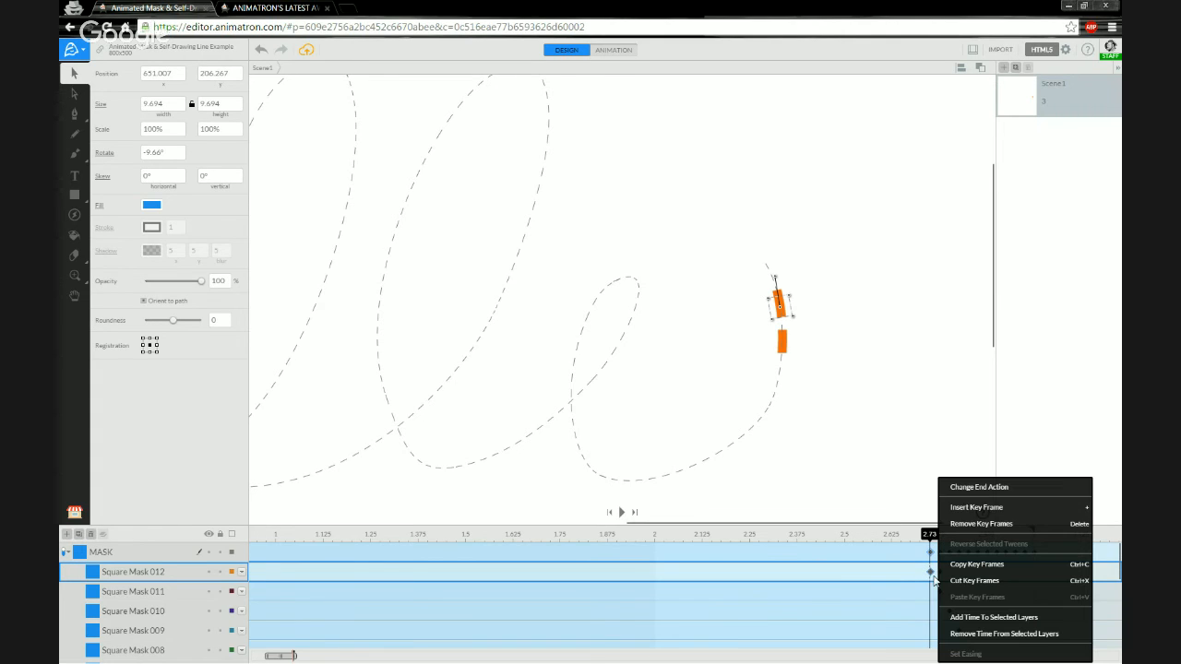
left_click(979, 487)
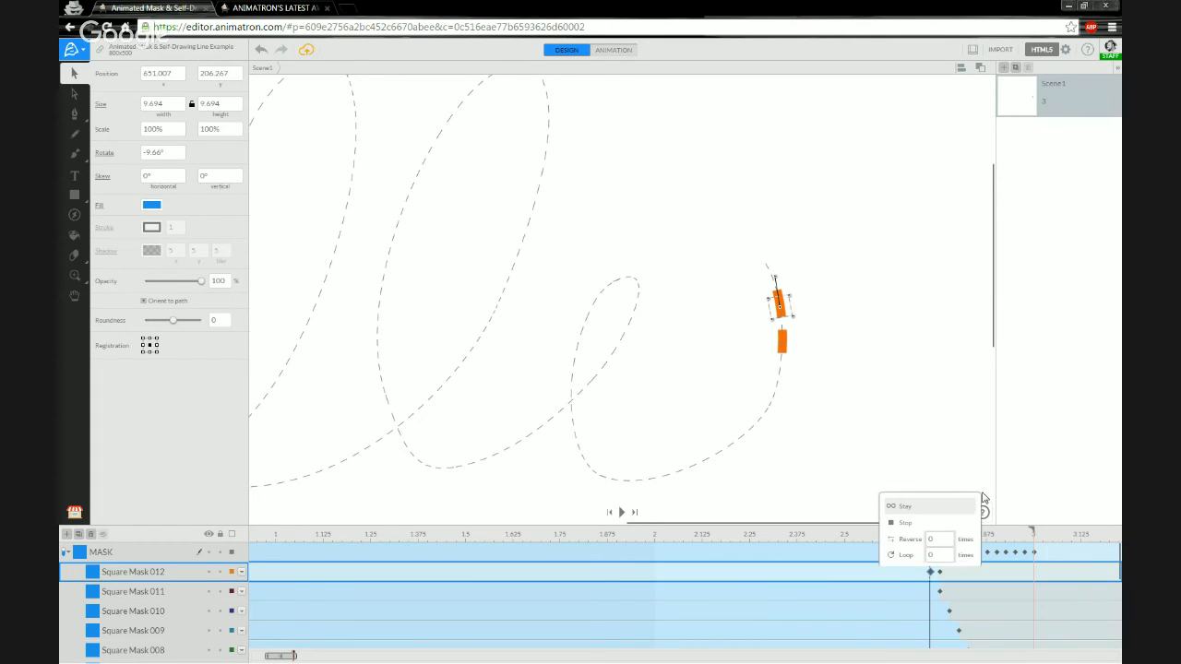
left_click(897, 516)
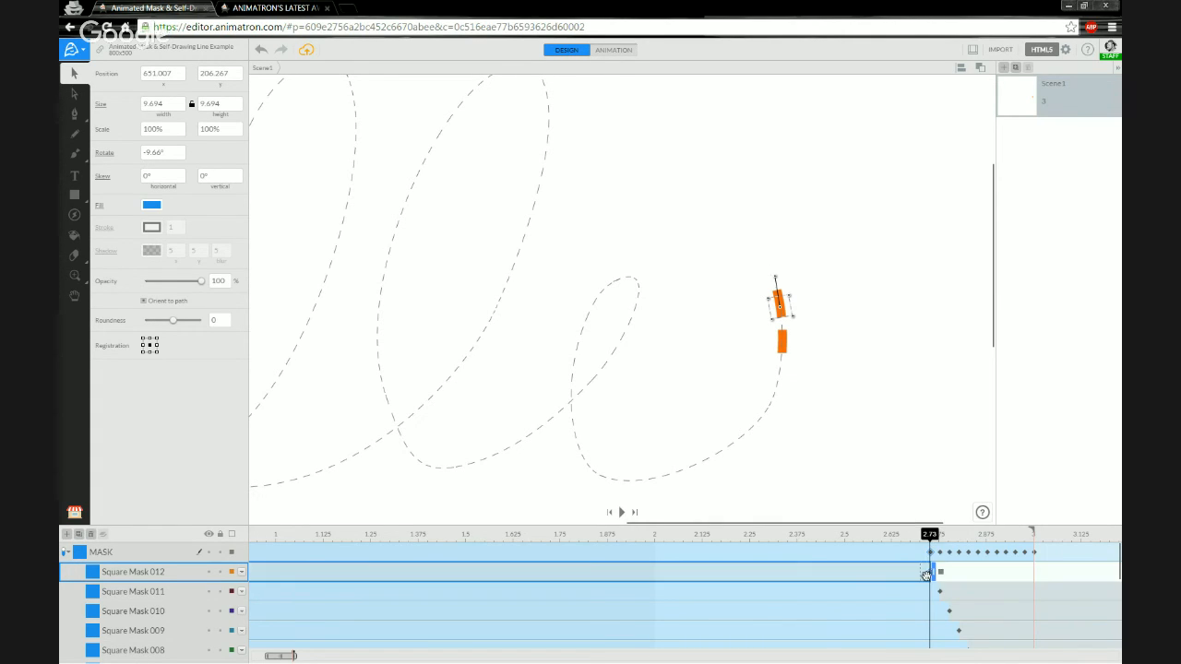
left_click(943, 576)
left_click(911, 497)
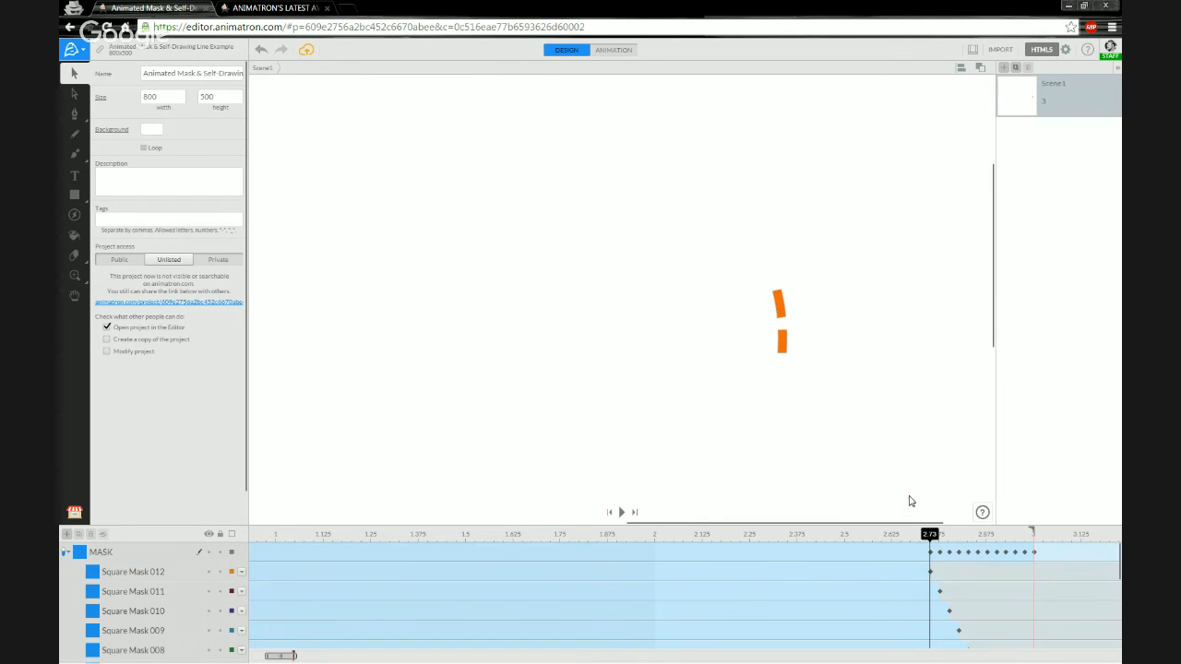
left_click(147, 576)
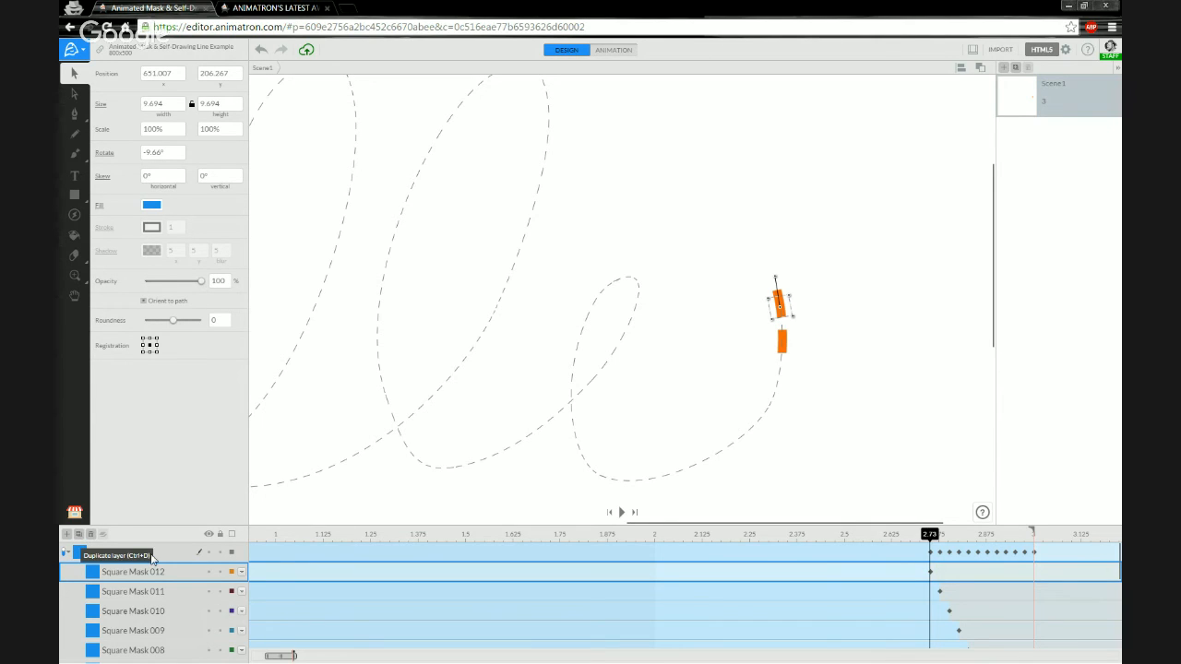
Duplicate Square Mask 012 with Ctrl+D into MASK and rename it Square Mask 013.
key("ctrl+d")
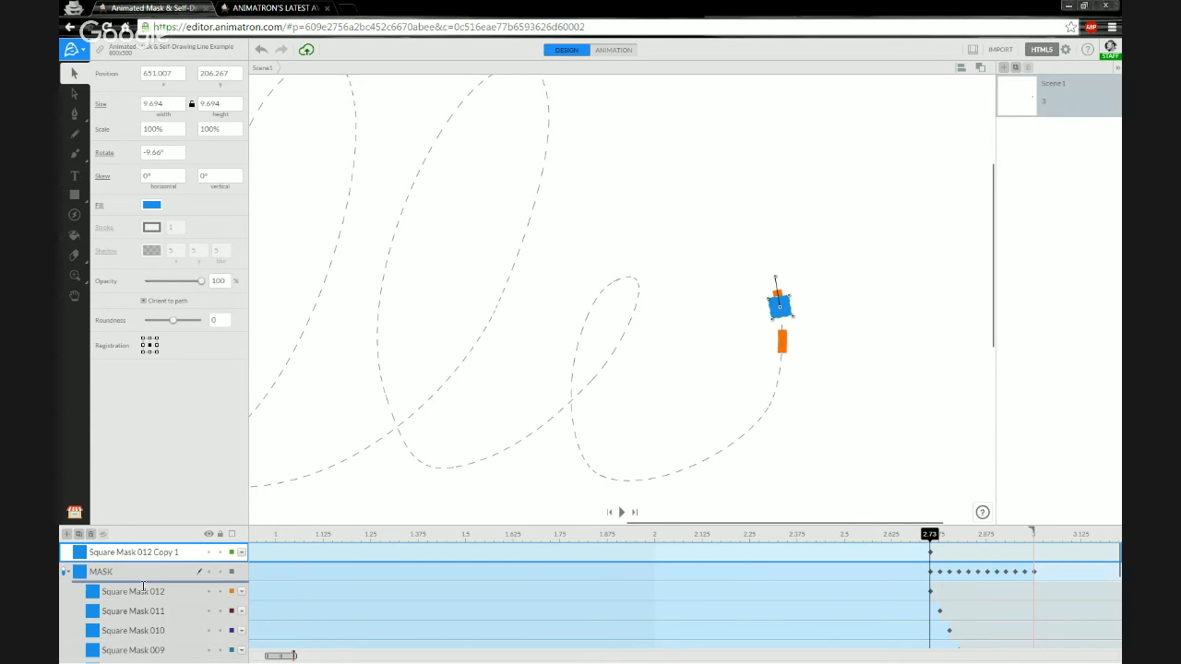
left_click_drag(143, 587, 143, 590)
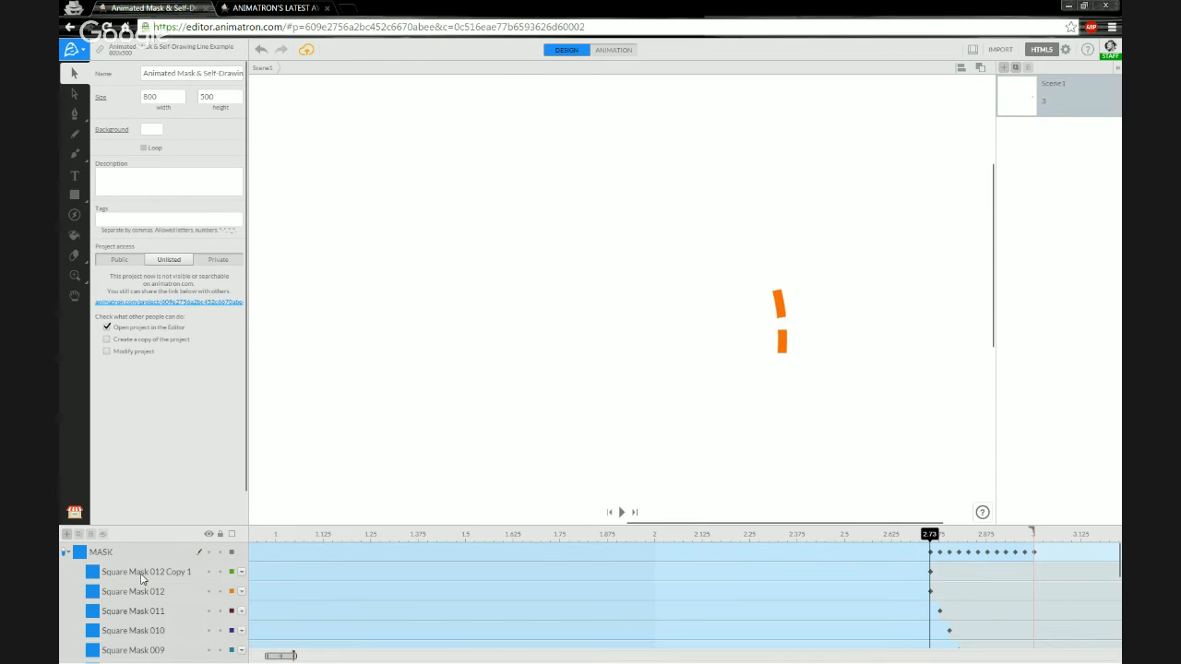
left_click(158, 578)
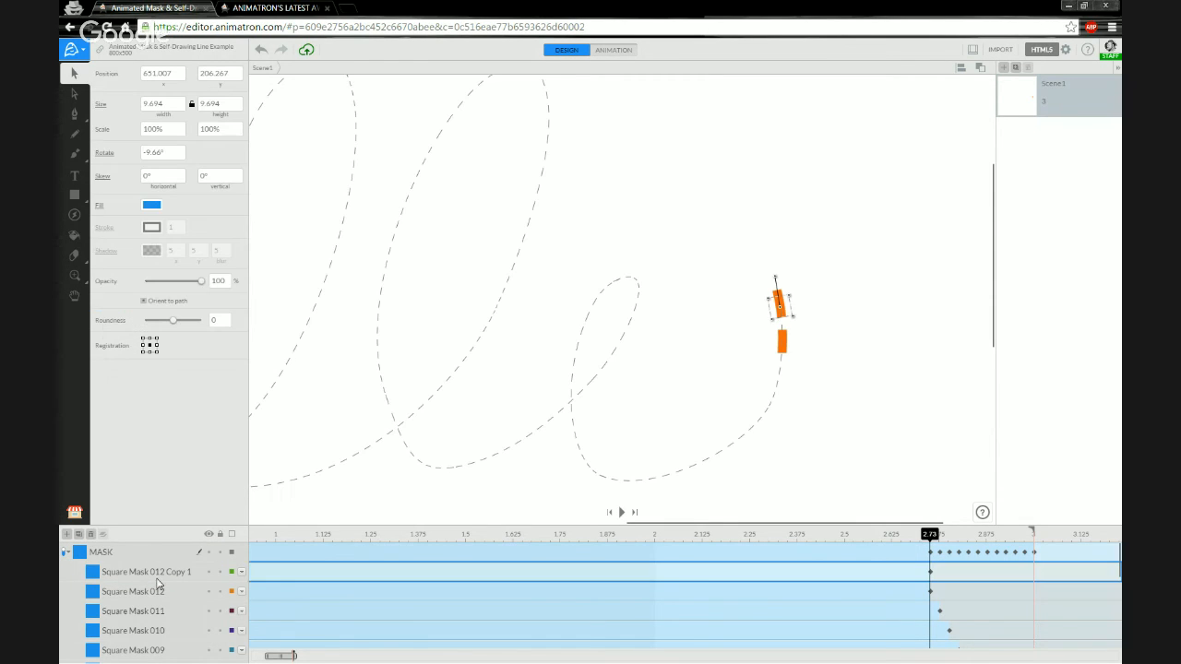
double_click(159, 574)
left_click_drag(163, 573, 198, 572)
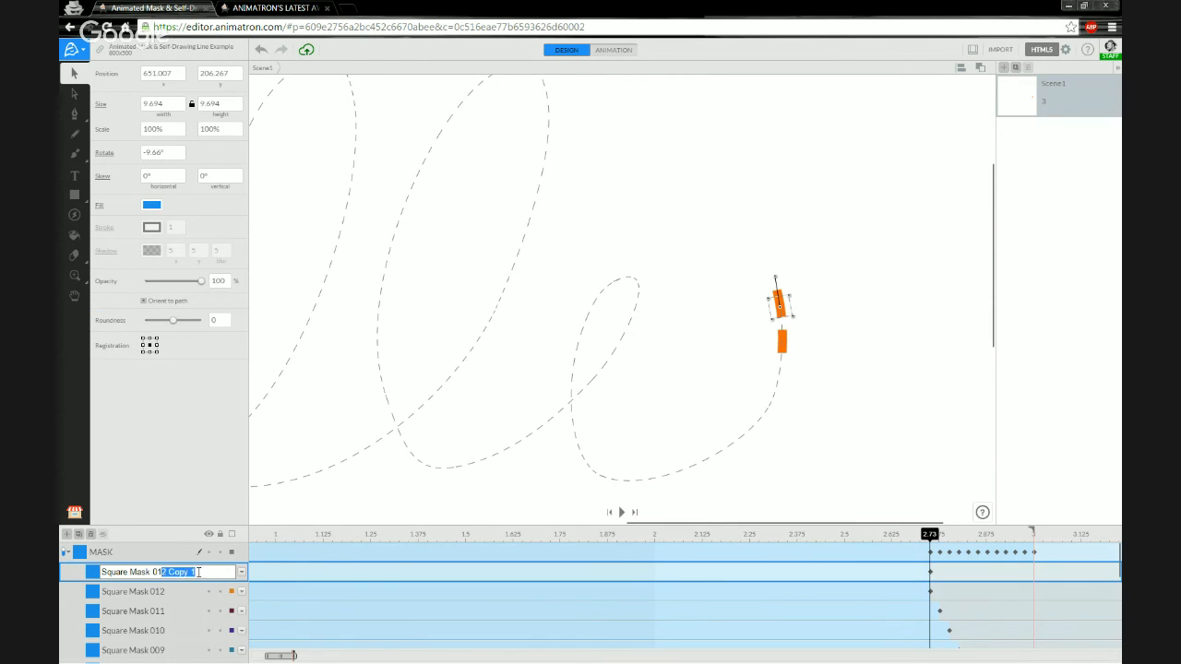
type("3")
key("Return")
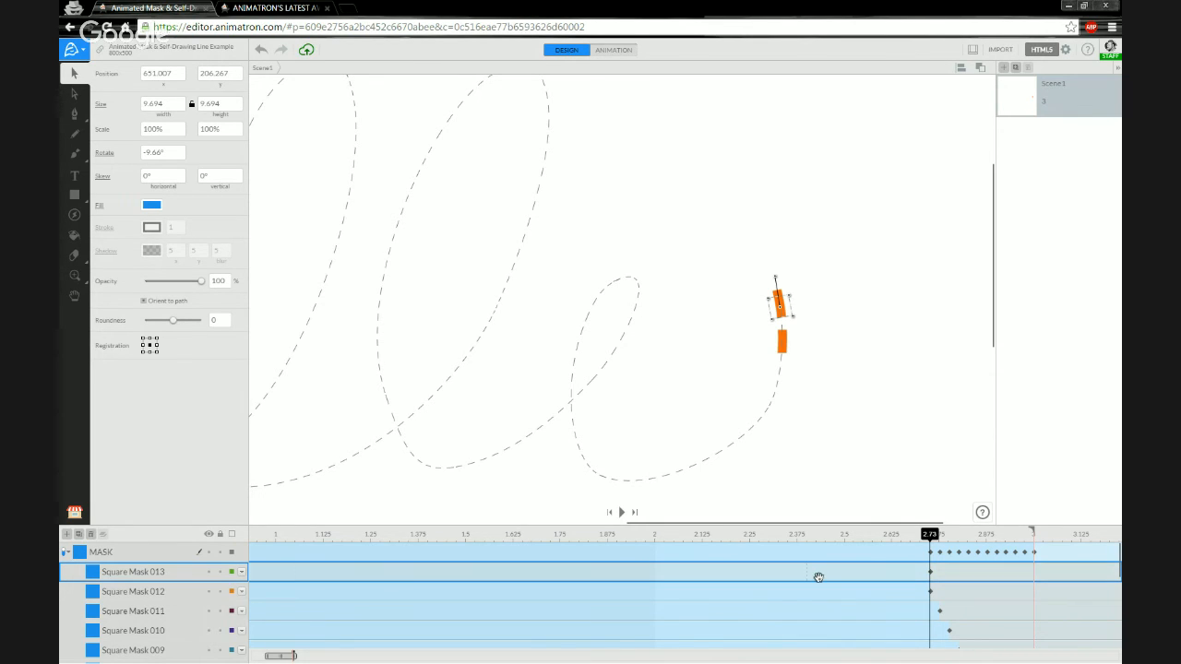
Key Square Mask 013 at 2.70 and set its end action to Stay.
left_click(920, 574)
right_click(921, 574)
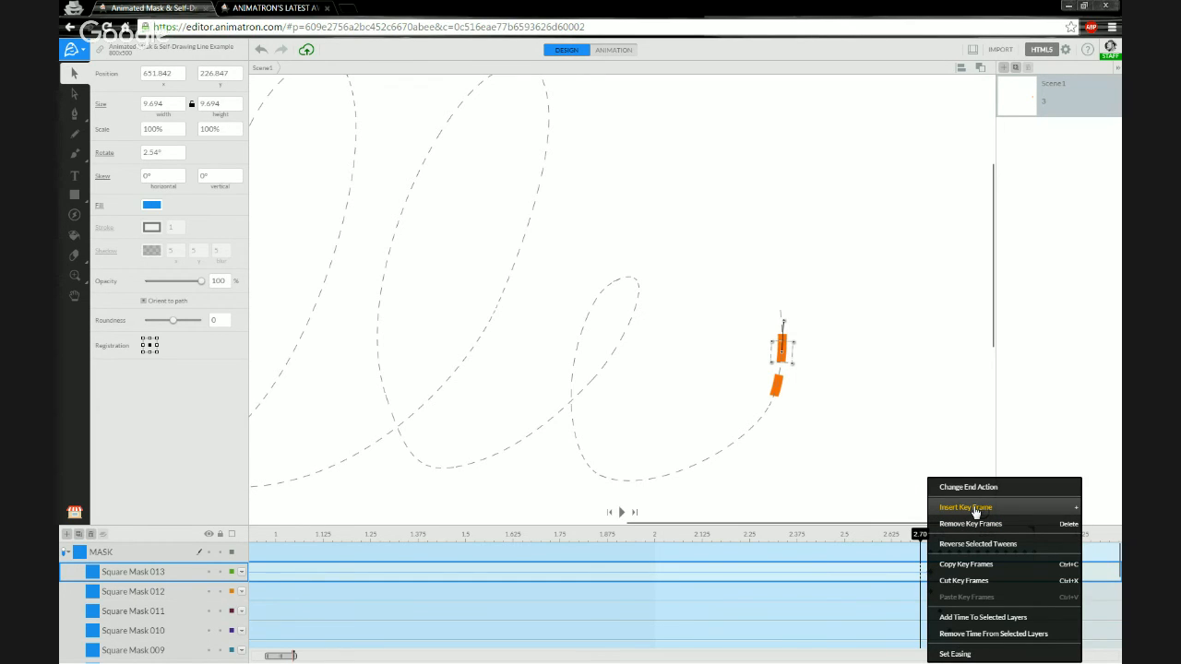
left_click(969, 509)
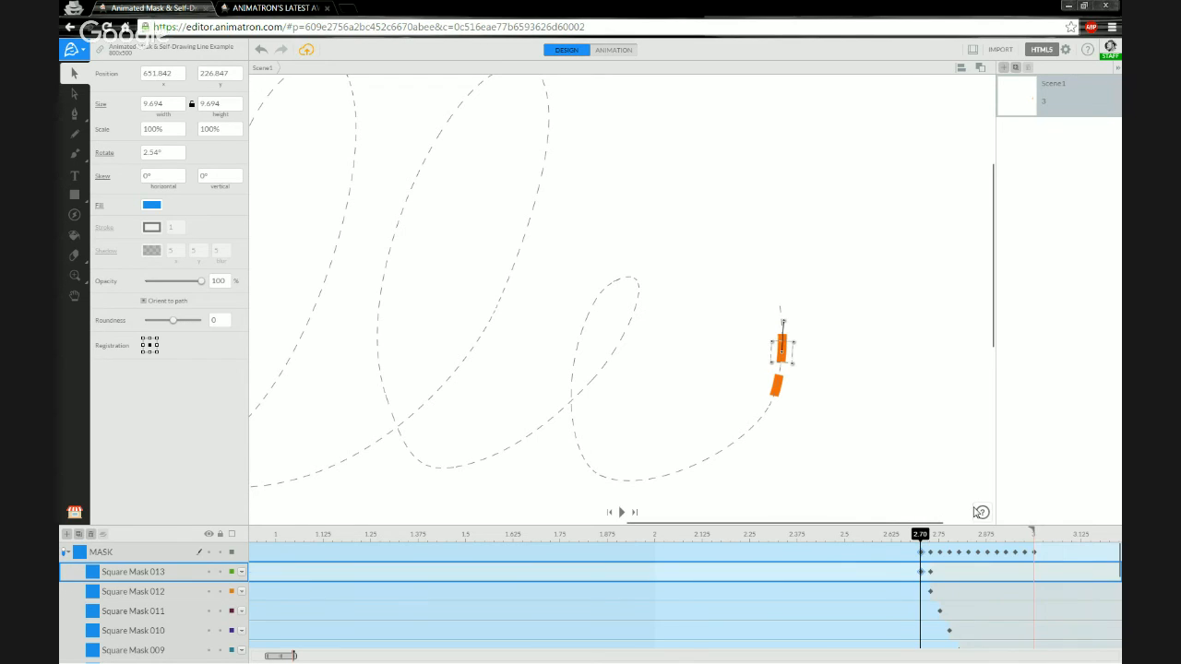
right_click(921, 573)
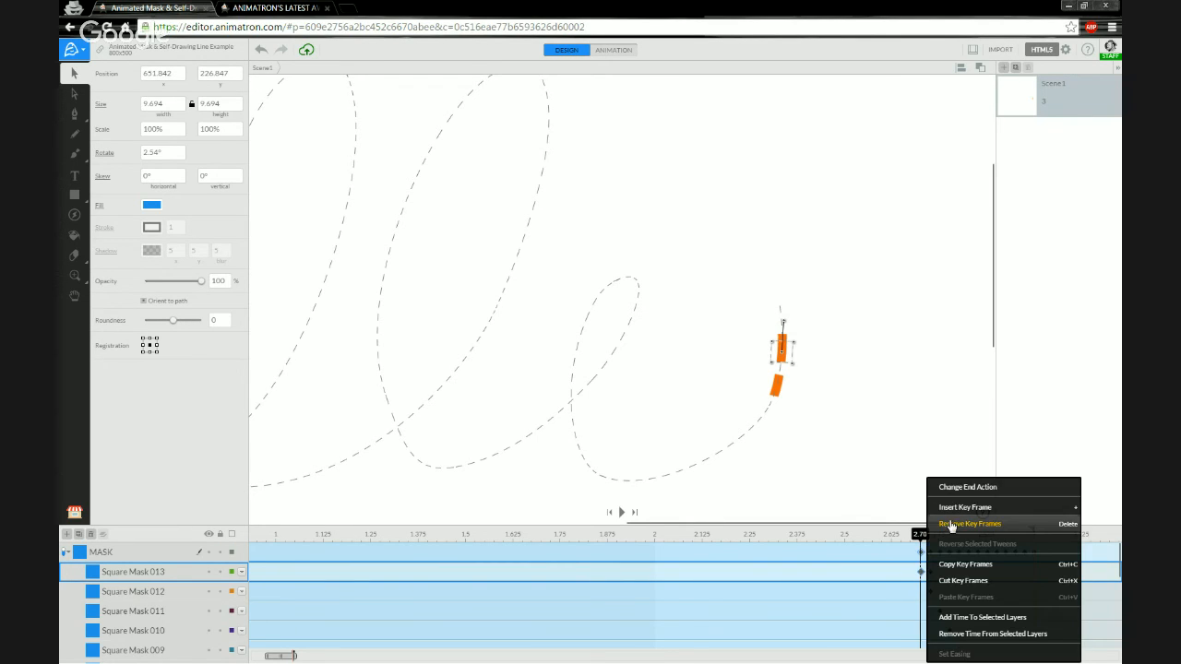
left_click(962, 489)
left_click(906, 515)
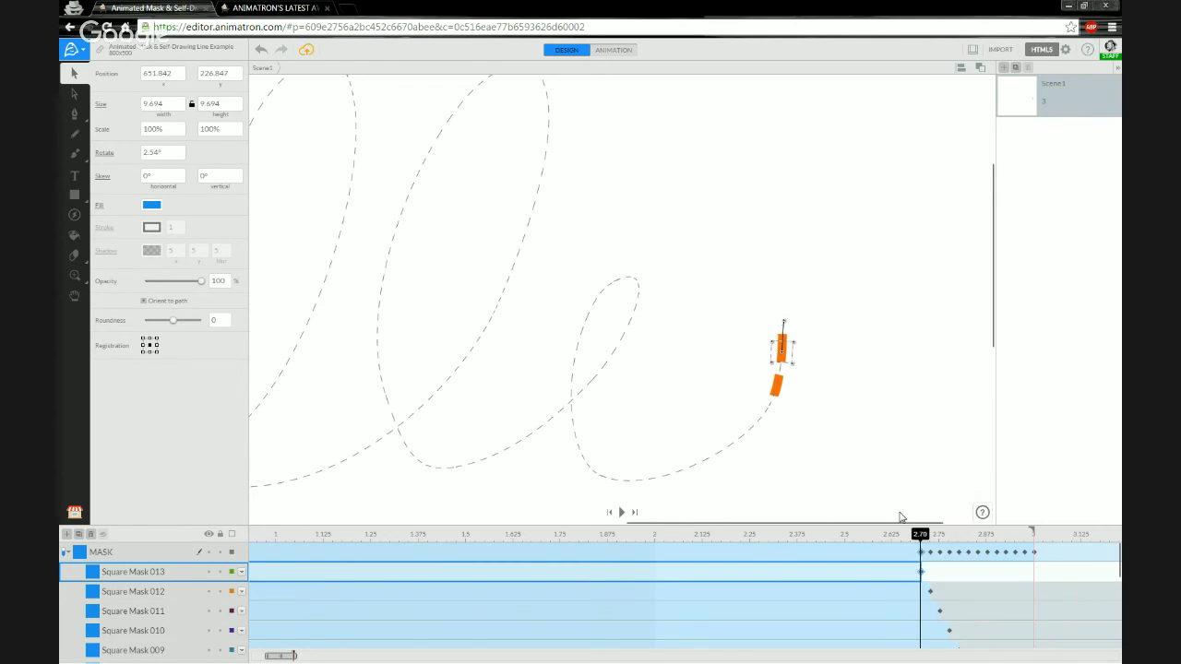
left_click(931, 573)
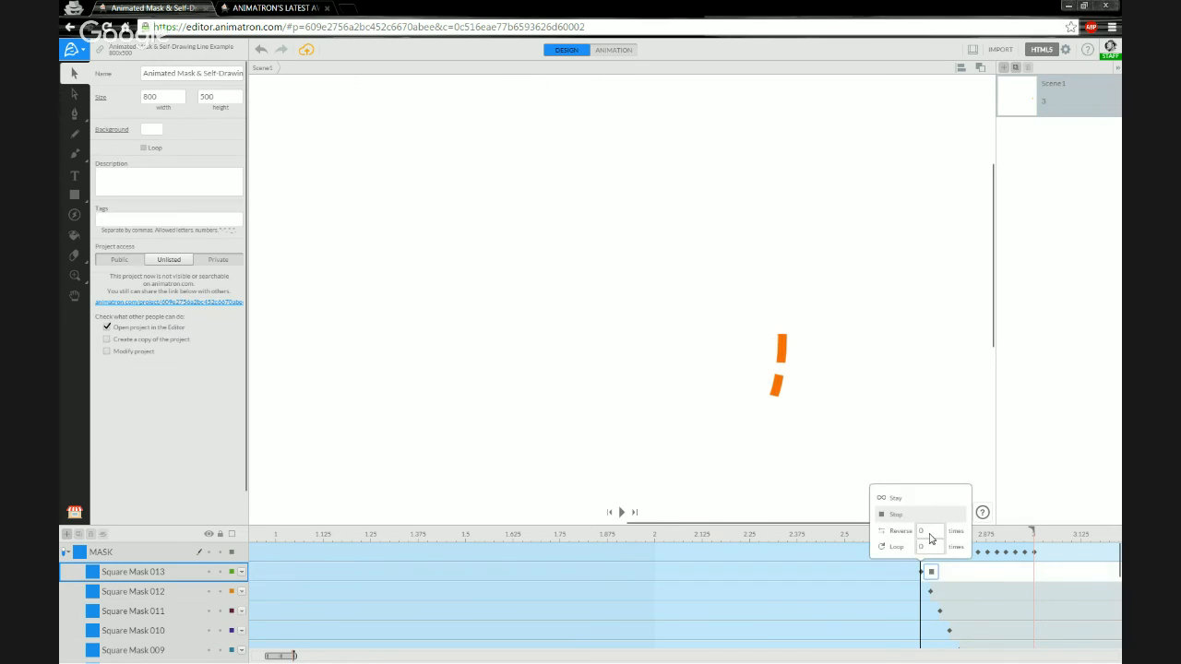
left_click(896, 498)
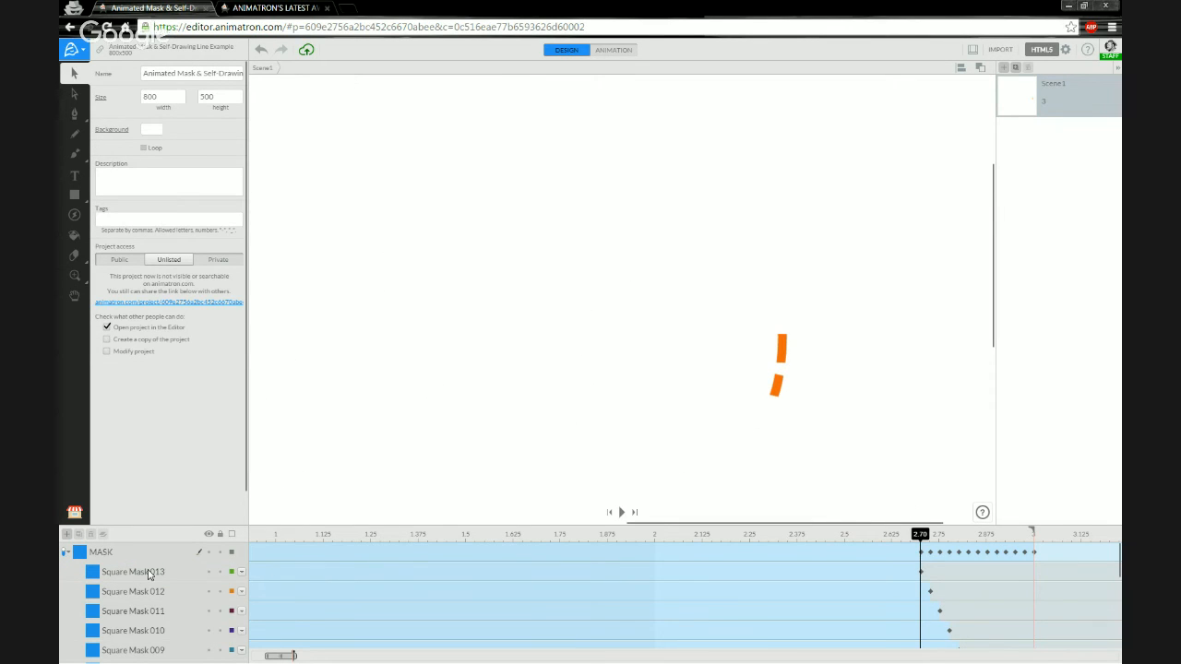
left_click(308, 571)
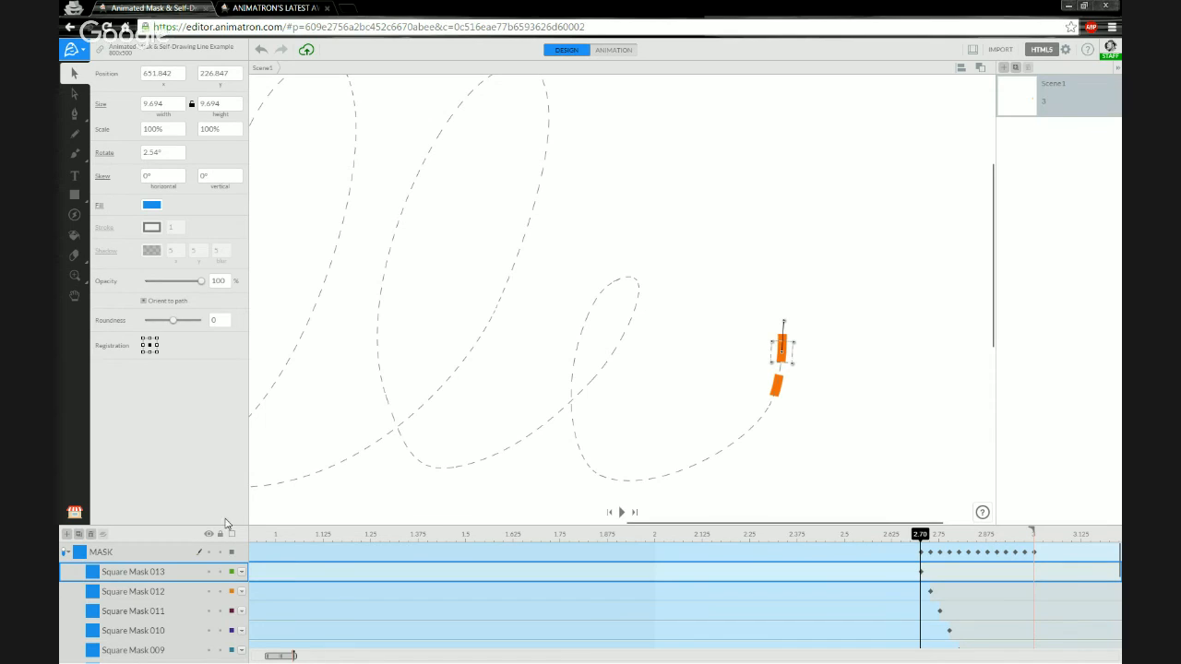
Collapse the MASK group and scrub from about 2.7 s past 3 s to preview the masks.
left_click(67, 553)
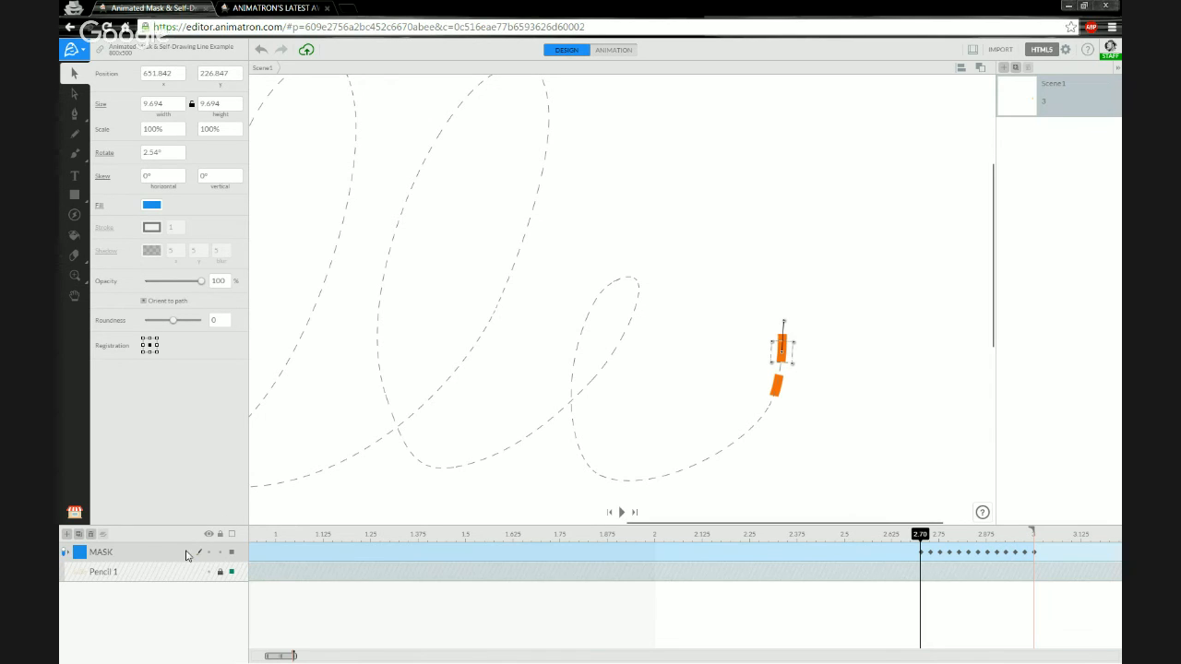
left_click(297, 543)
mouse_move(911, 537)
left_mouse_down()
mouse_move(1022, 534)
mouse_move(920, 534)
left_mouse_up()
mouse_move(920, 535)
left_mouse_down()
mouse_move(1034, 534)
mouse_move(925, 549)
mouse_move(1033, 534)
mouse_move(883, 535)
mouse_move(1014, 522)
mouse_move(628, 560)
mouse_move(1034, 534)
left_mouse_up()
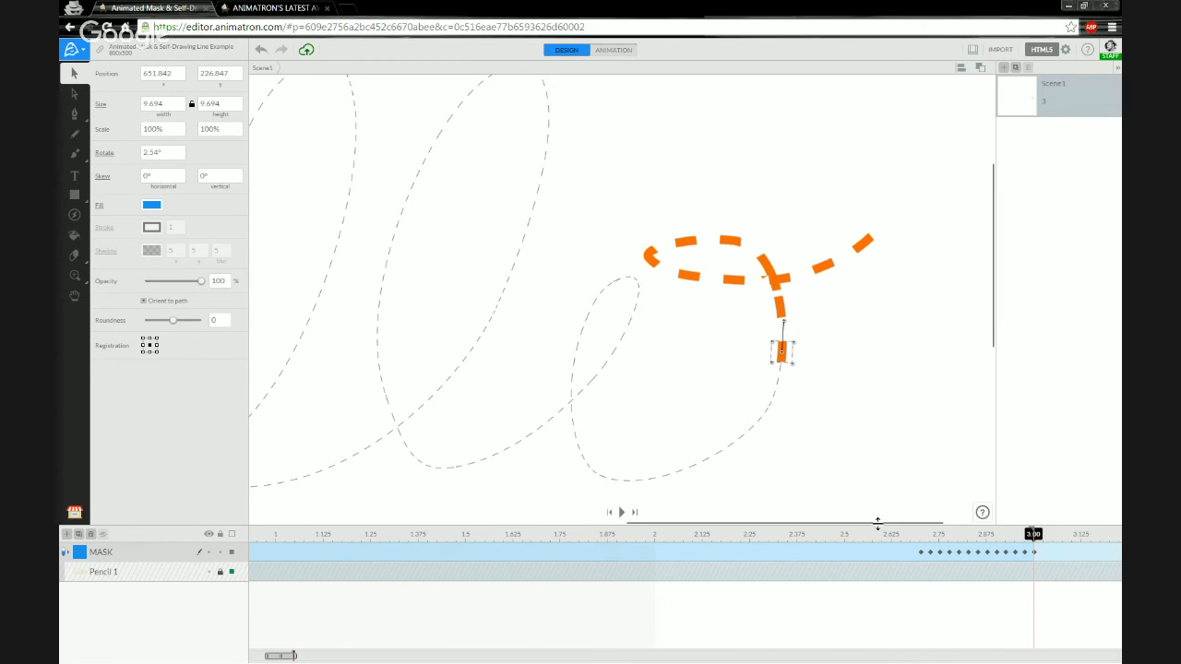
mouse_move(284, 657)
left_mouse_down()
mouse_move(263, 659)
mouse_move(292, 657)
left_mouse_up()
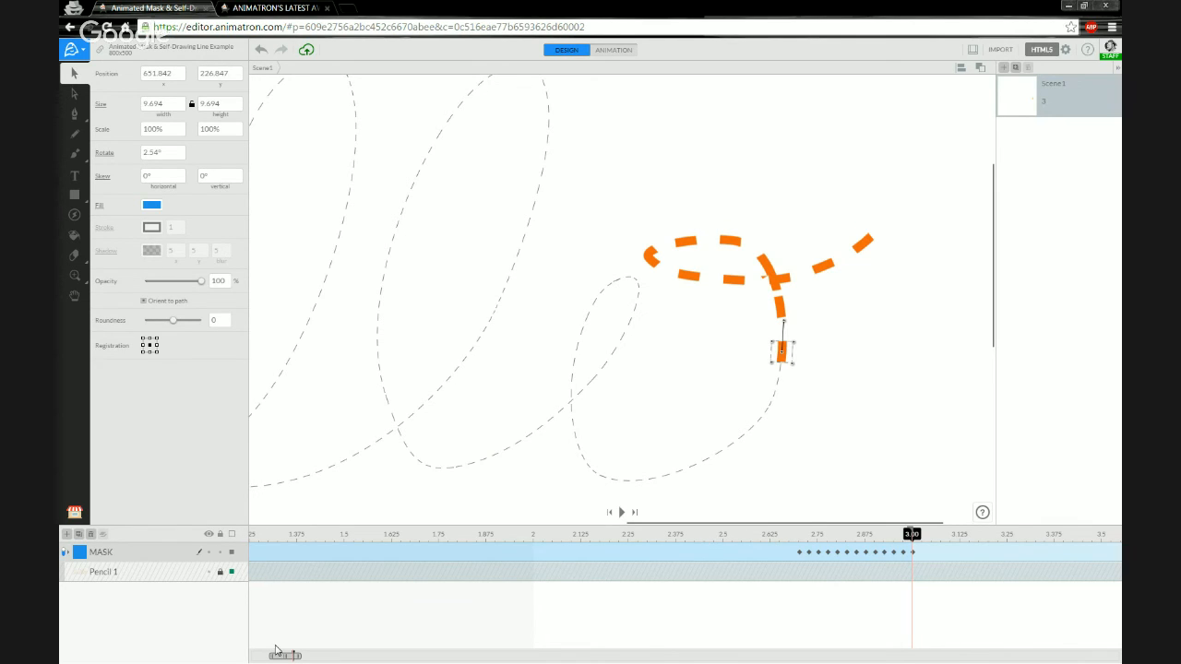
left_click_drag(284, 657, 265, 658)
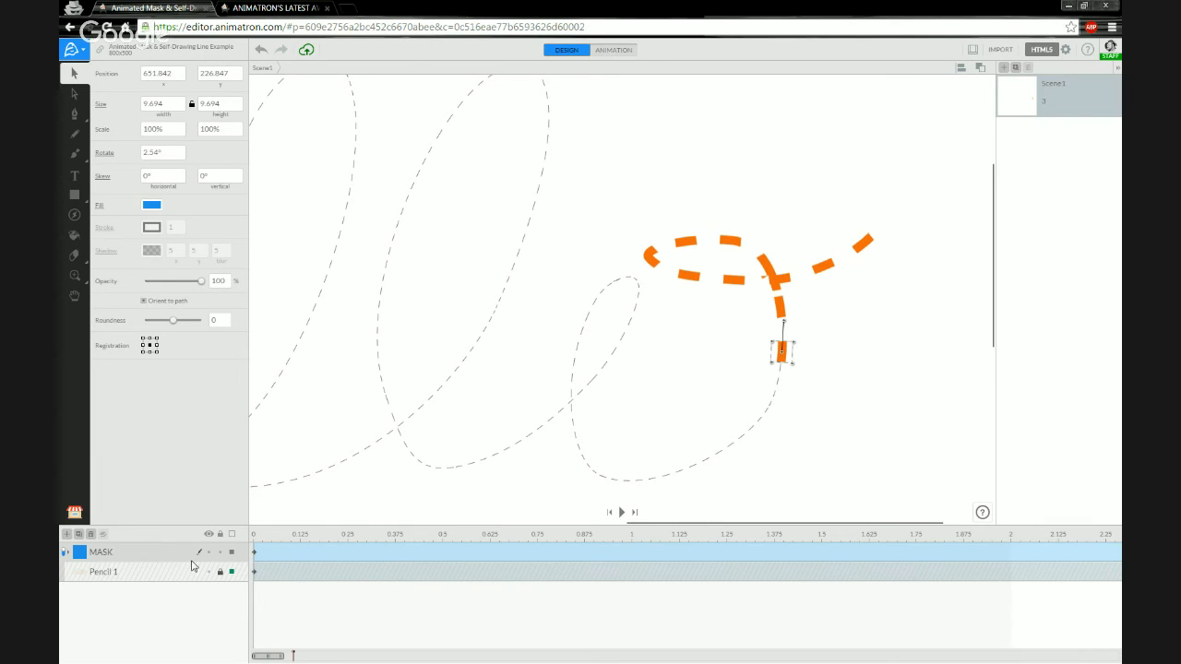
Deselect the mask and pan the canvas so the whole 800x500 stage is visible.
left_click(65, 552)
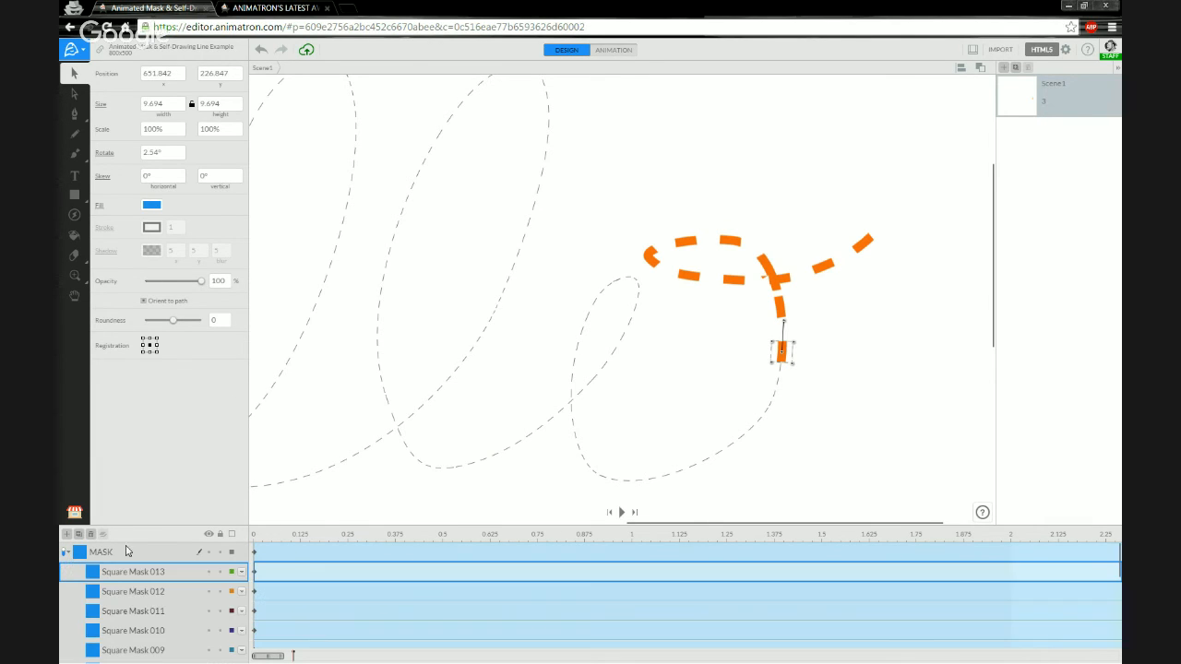
scroll(134, 554, "down", 3)
scroll(135, 555, "up", 3)
left_click(66, 553)
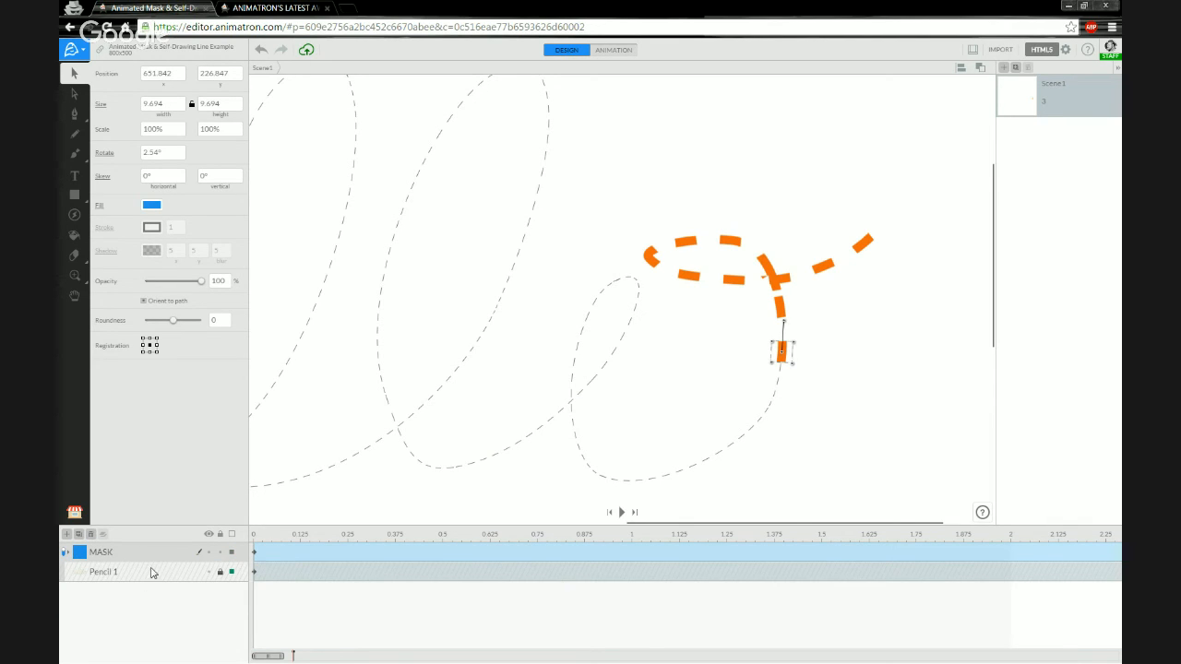
left_click(365, 385)
scroll(297, 384, "down", 4)
mouse_move(265, 389)
left_mouse_down()
mouse_move(546, 375)
mouse_move(615, 348)
left_mouse_up()
Scrub the timeline from 0.00 through 2.5 s to watch the stroke draw itself.
left_click(256, 536)
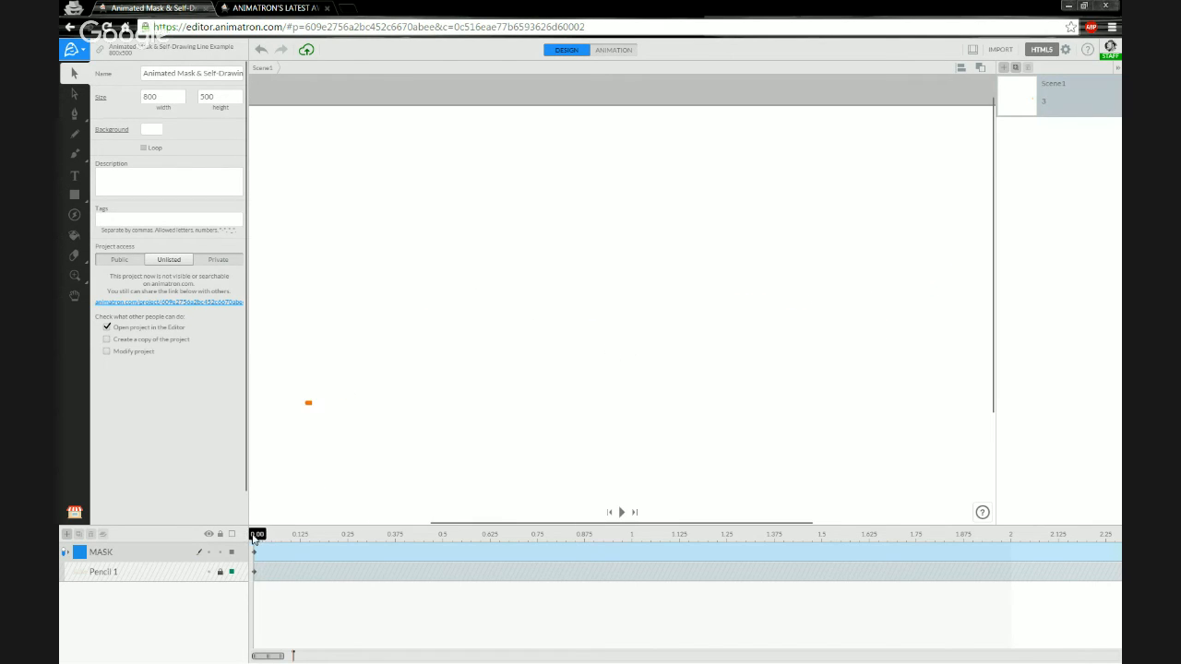
left_click_drag(255, 538, 821, 533)
mouse_move(821, 535)
left_mouse_down()
mouse_move(1009, 535)
mouse_move(1020, 523)
mouse_move(1030, 534)
left_mouse_up()
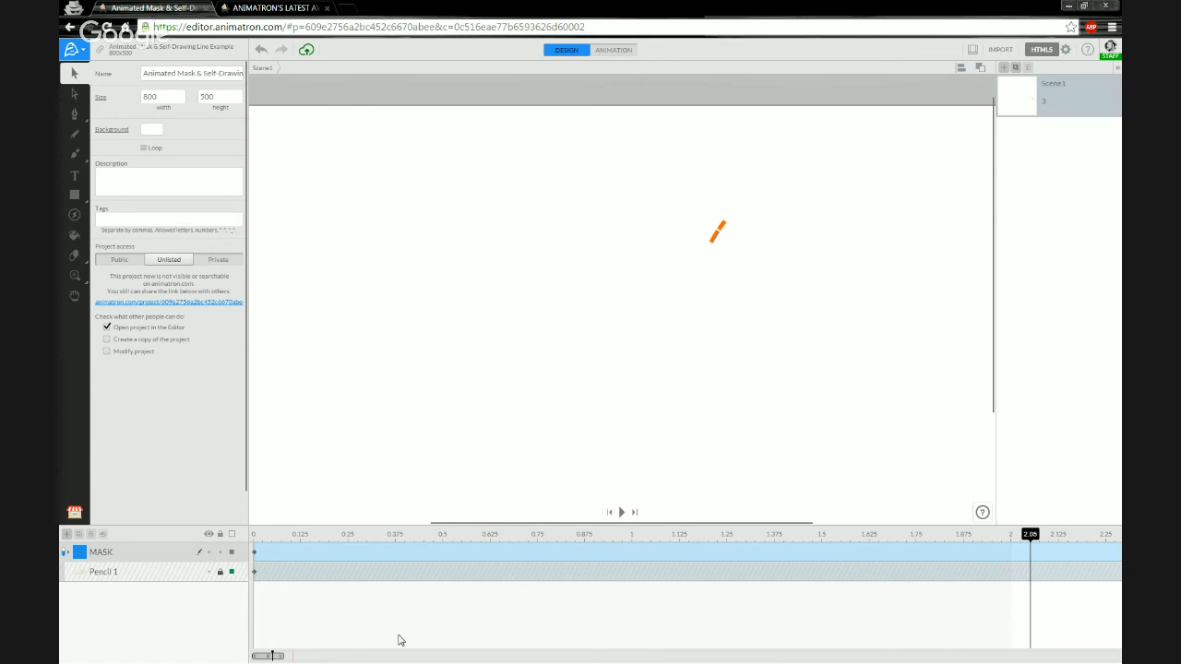
left_click_drag(280, 656, 287, 656)
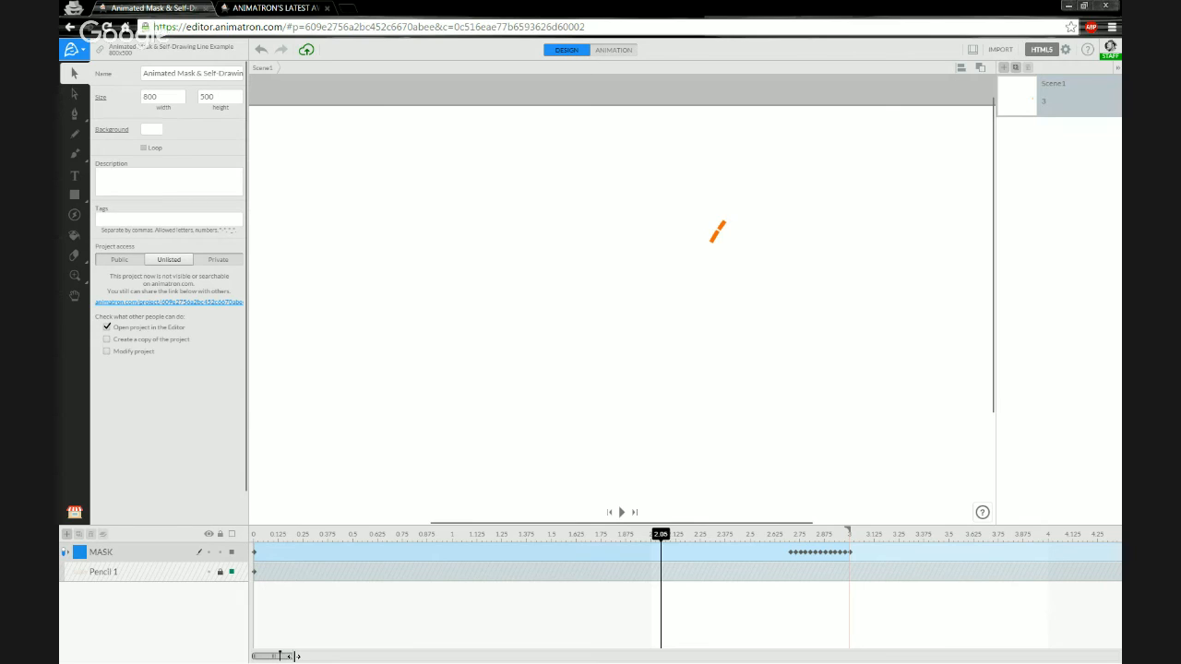
mouse_move(661, 535)
left_mouse_down()
mouse_move(800, 534)
mouse_move(807, 523)
mouse_move(788, 524)
mouse_move(849, 536)
mouse_move(696, 536)
mouse_move(769, 535)
mouse_move(788, 522)
mouse_move(840, 536)
left_mouse_up()
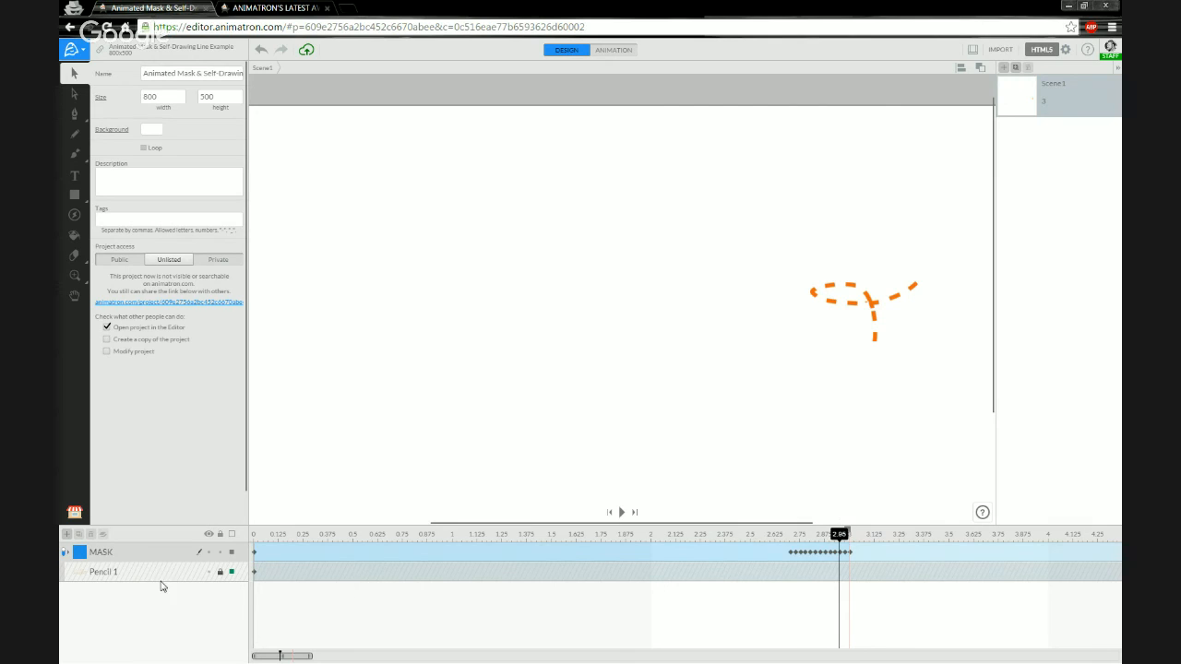
Turn off masking to show the full hello line, then play the animation from 0.00.
left_click(65, 553)
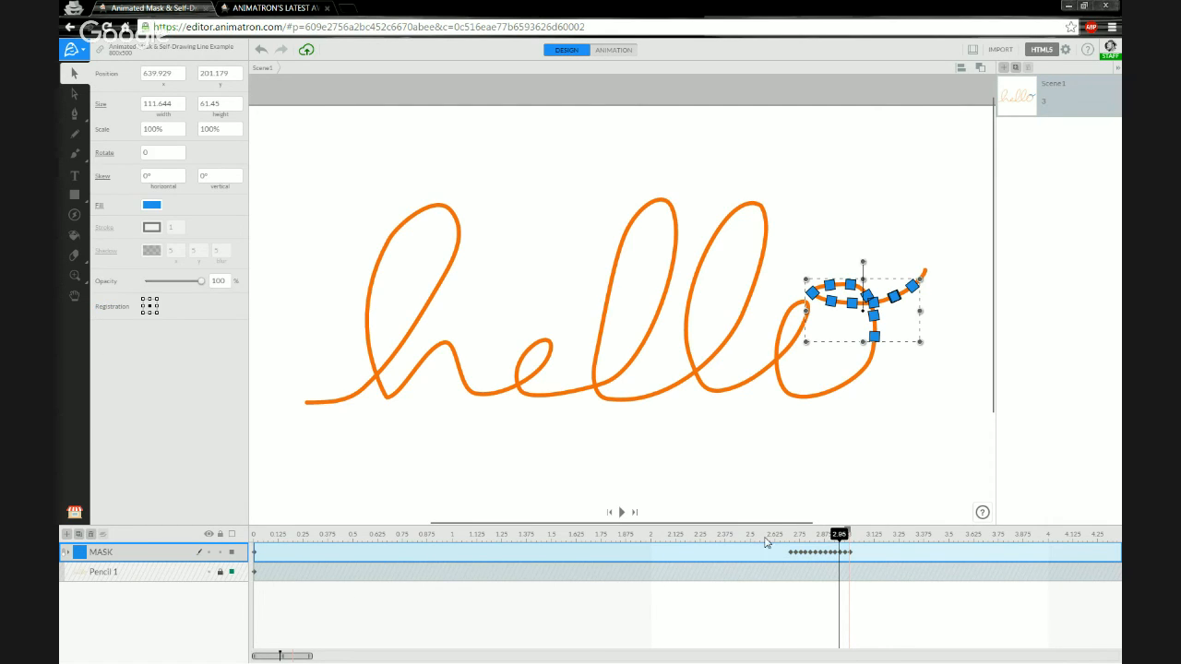
mouse_move(839, 534)
left_mouse_down()
mouse_move(682, 540)
mouse_move(861, 522)
left_mouse_up()
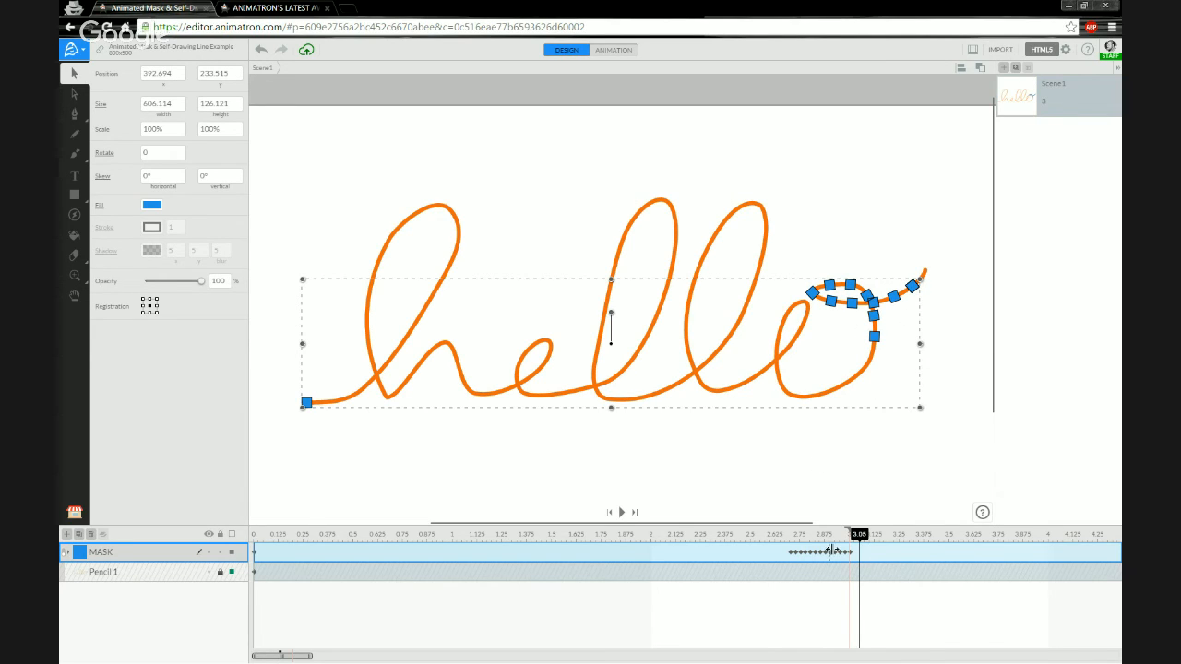
left_click_drag(860, 535, 846, 538)
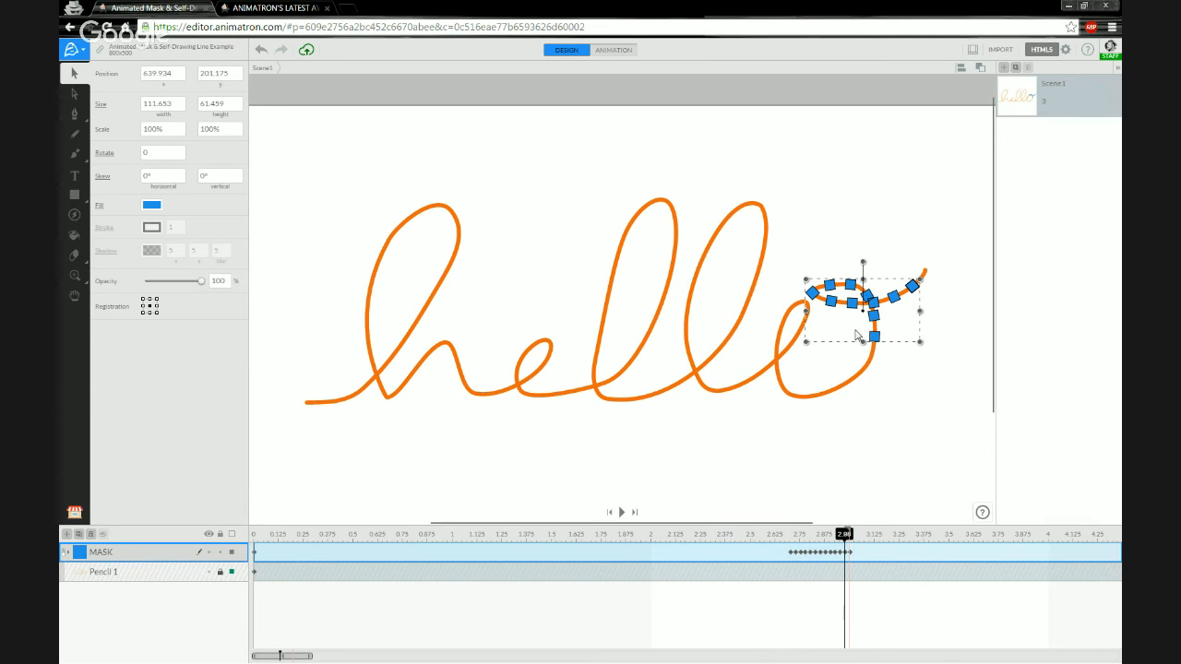
left_click(257, 537)
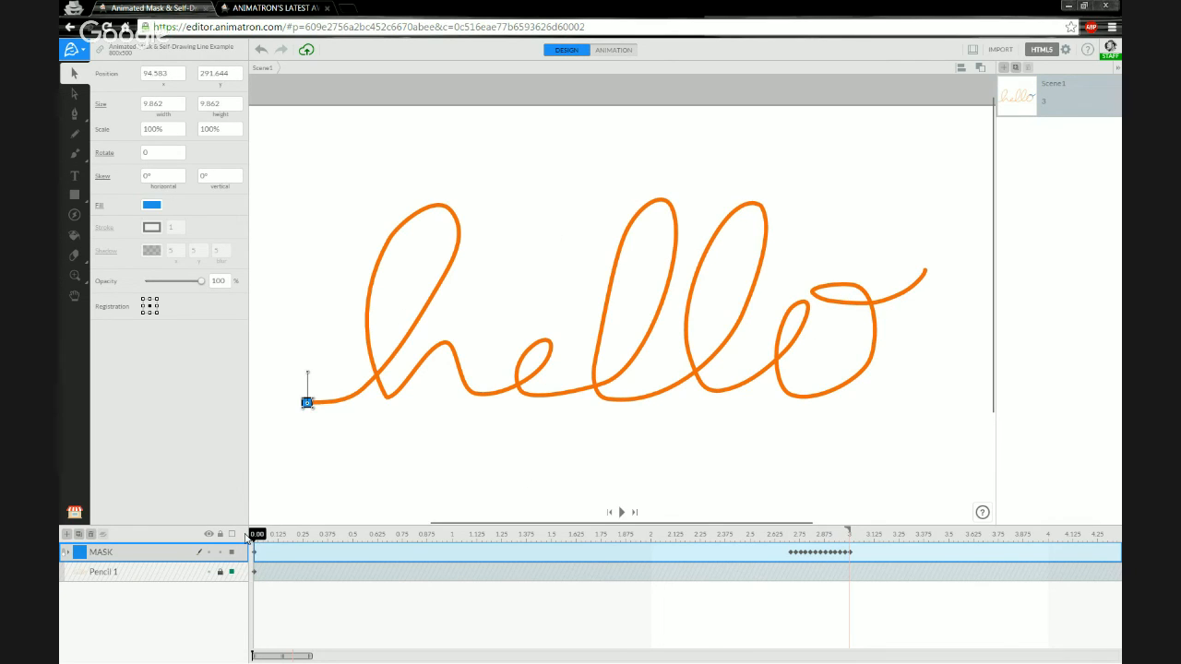
key("space")
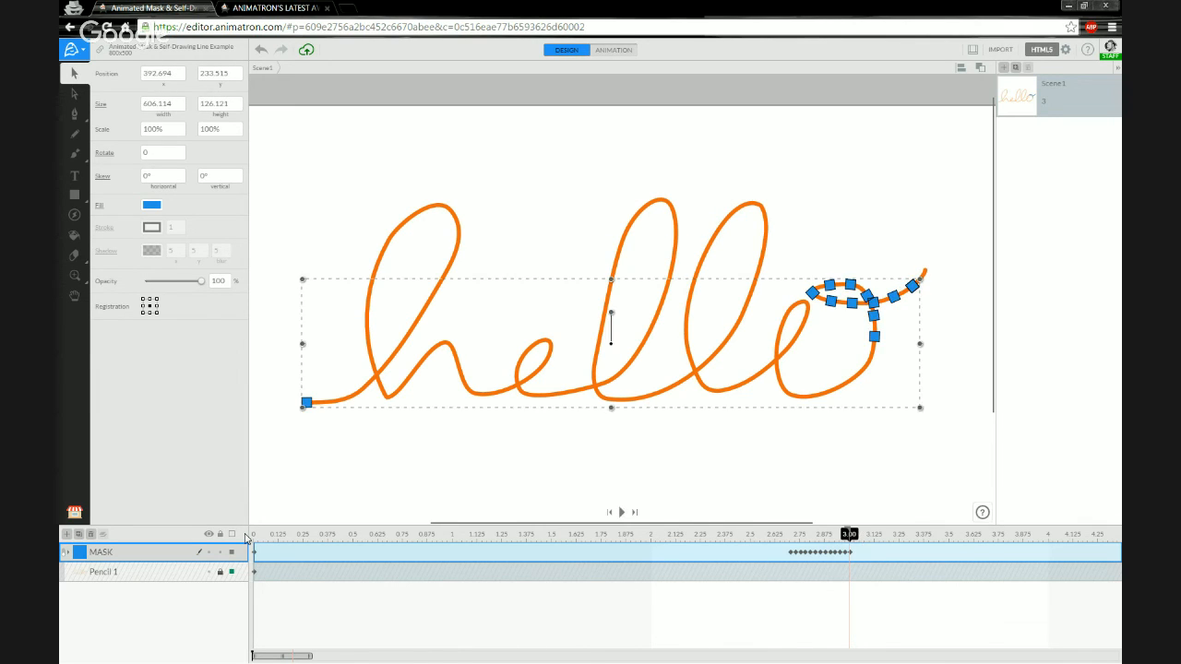
key("space")
Toggle autostart and enable Loop in the HTML5 output settings.
left_click(317, 182)
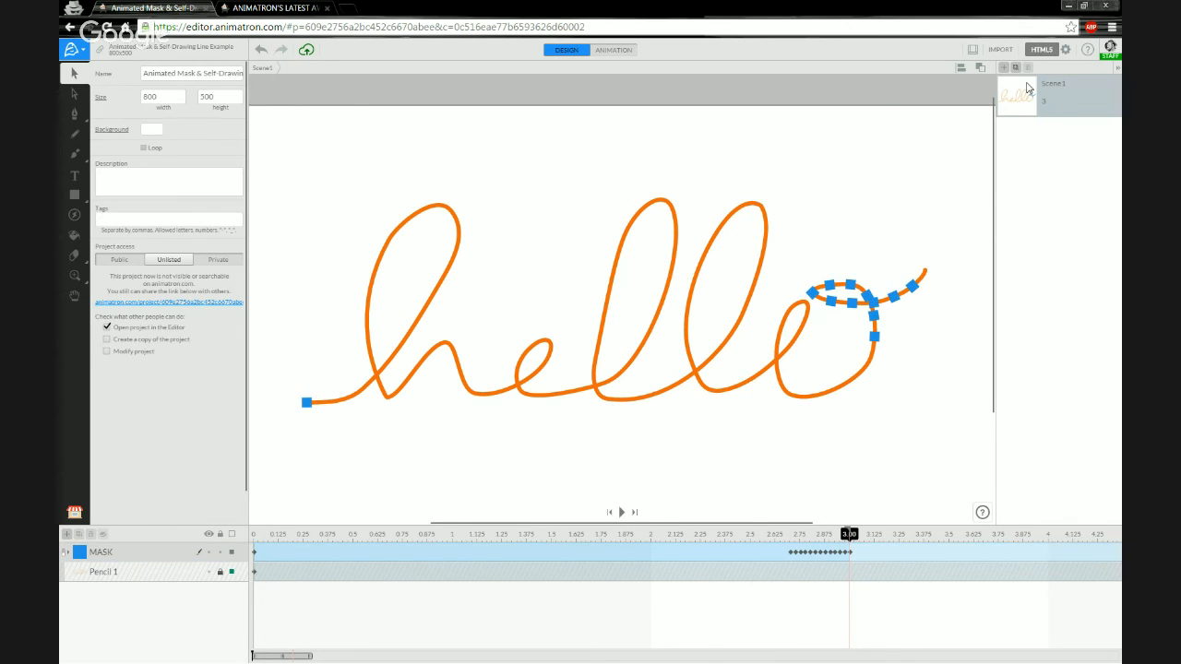
left_click(1065, 51)
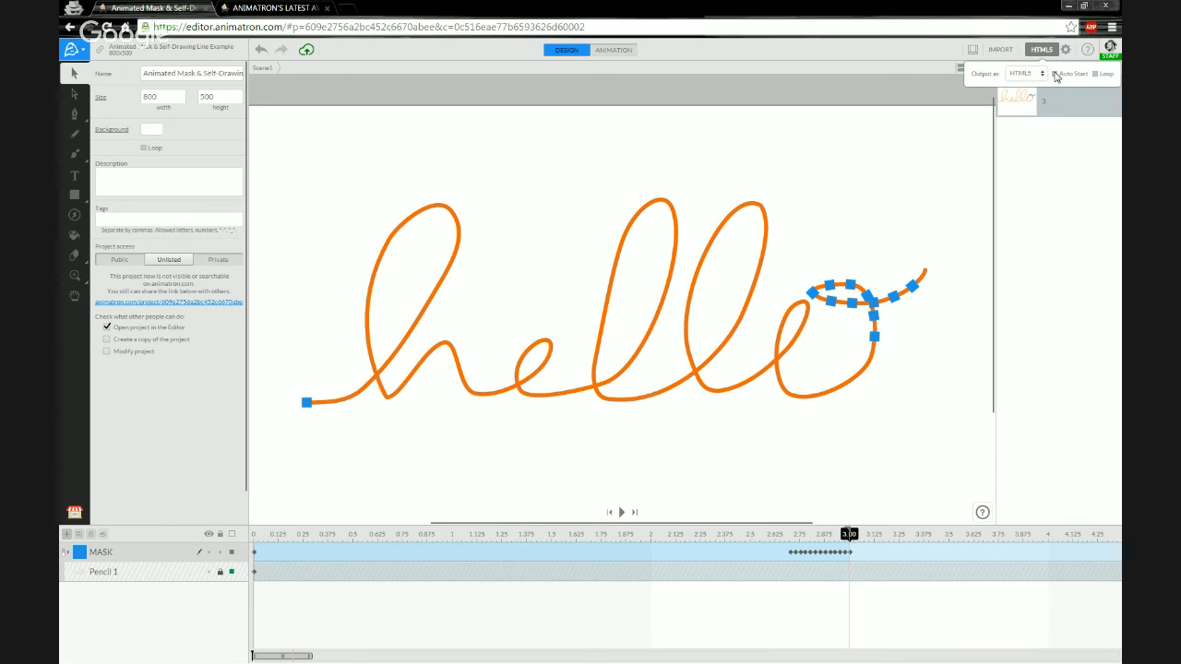
left_click(1055, 74)
left_click(1094, 74)
Publish as HTML5, view the clip in a new tab, then return to the editor.
left_click(1041, 51)
left_click(695, 343)
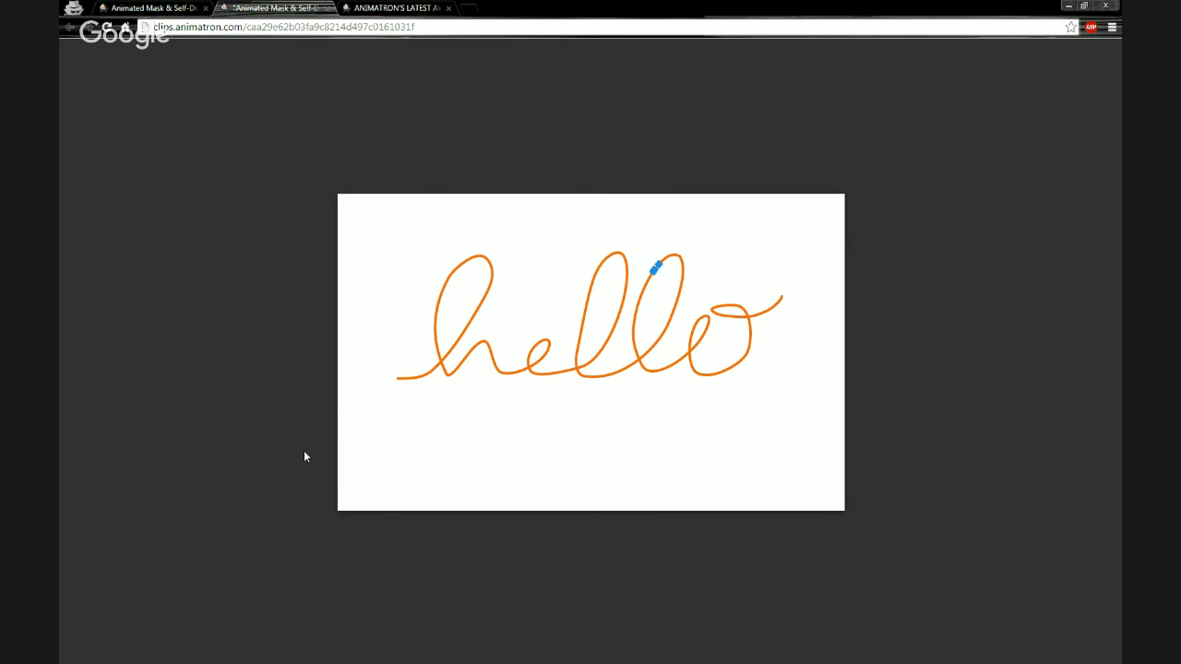
left_click(609, 419)
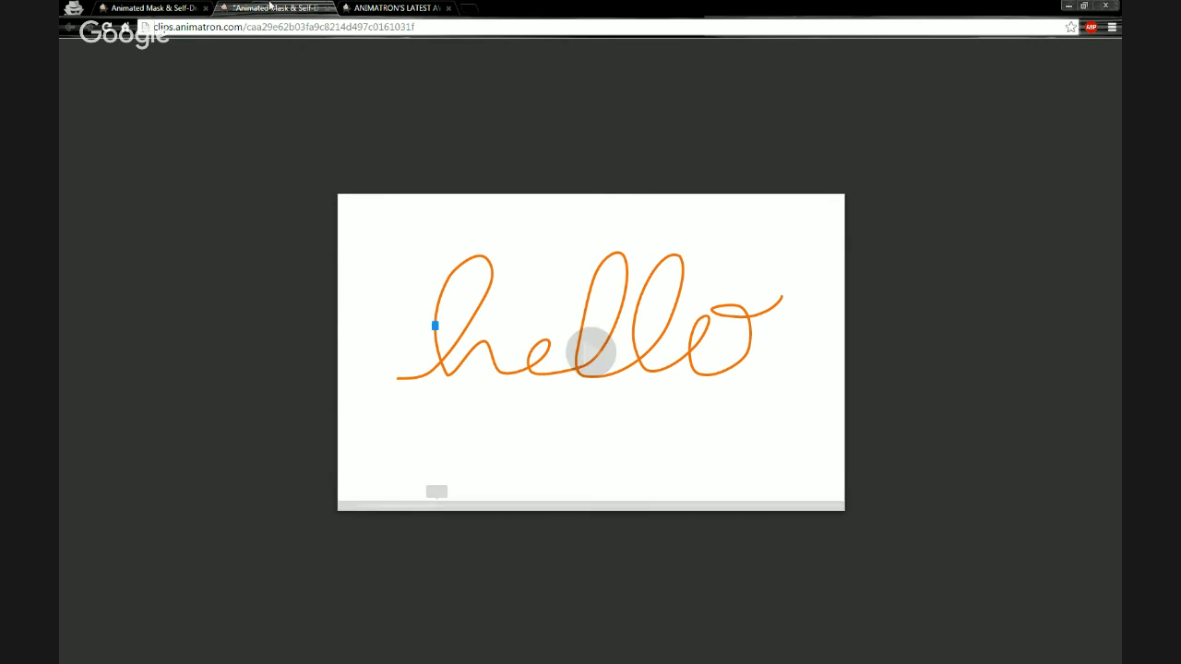
left_click(107, 7)
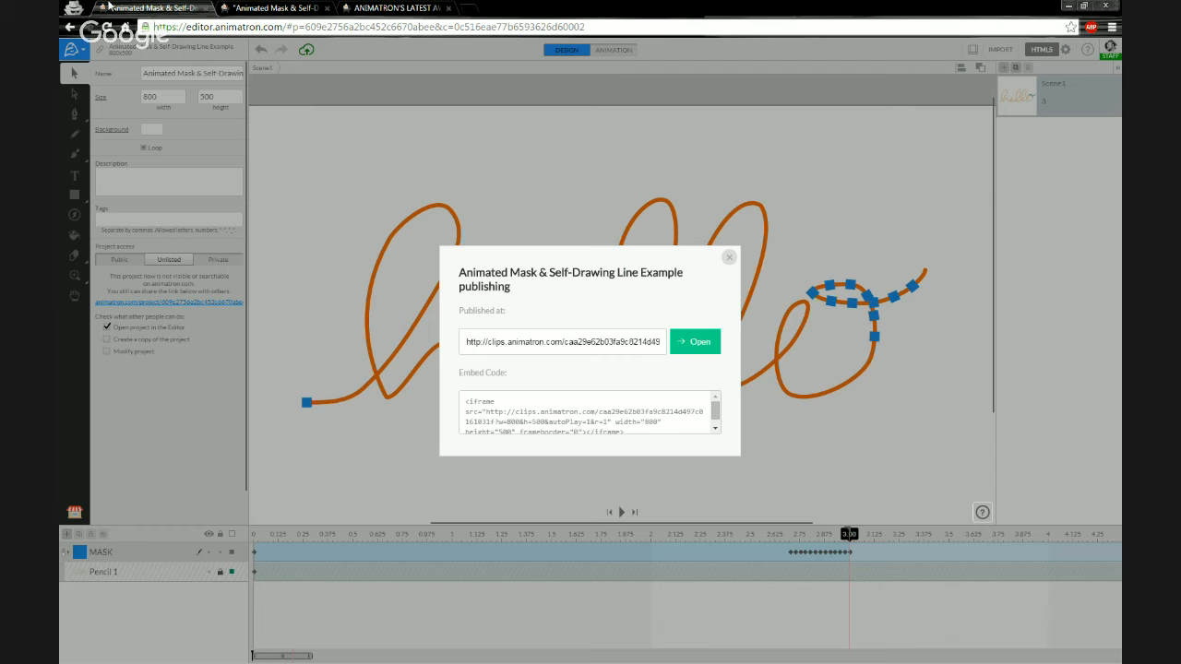
Re-enable masking on MASK, toggle Pencil 1 visibility off and on, then republish as HTML5 and open it.
left_click(728, 258)
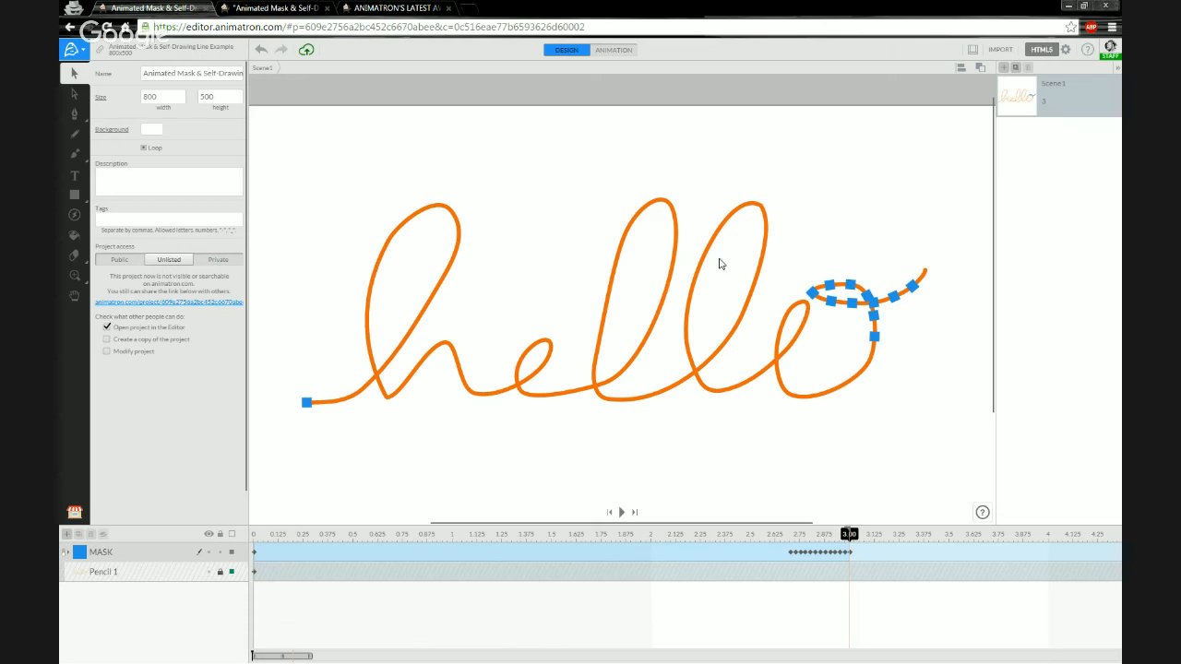
left_click(64, 553)
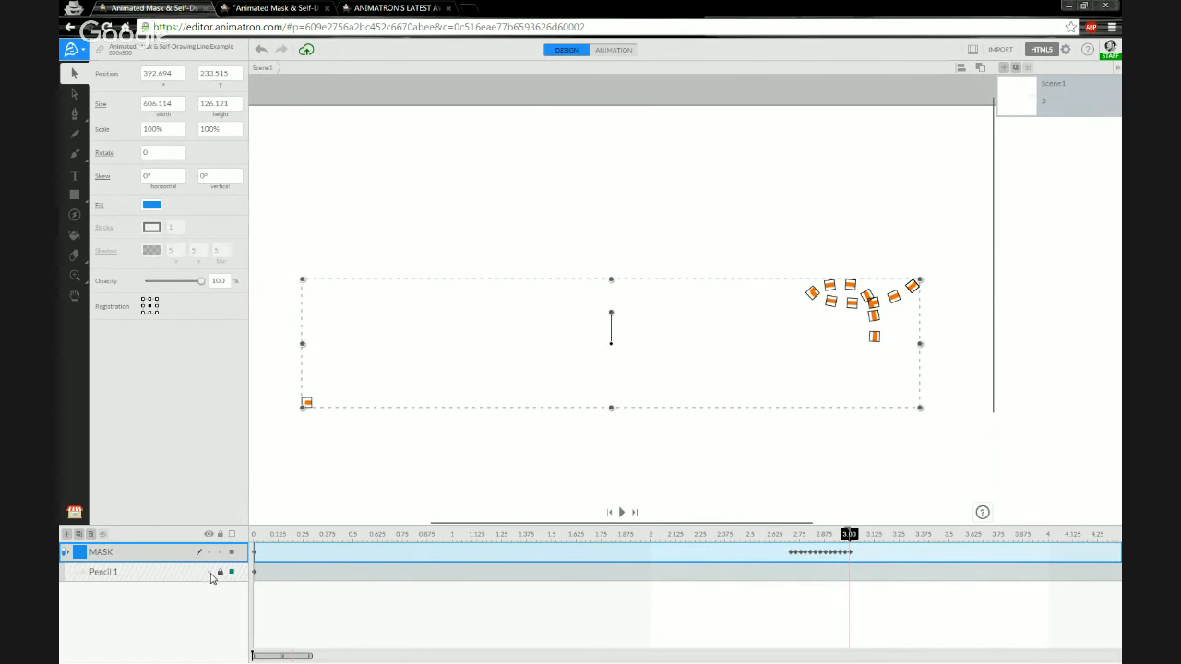
left_click(210, 573)
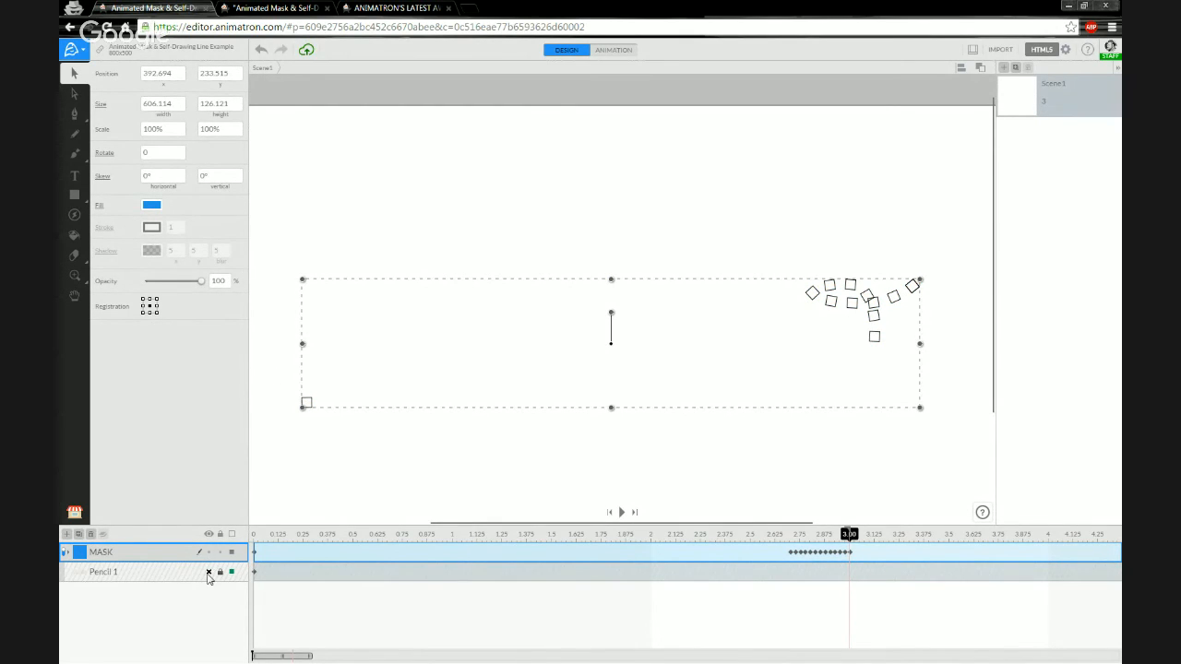
left_click(209, 573)
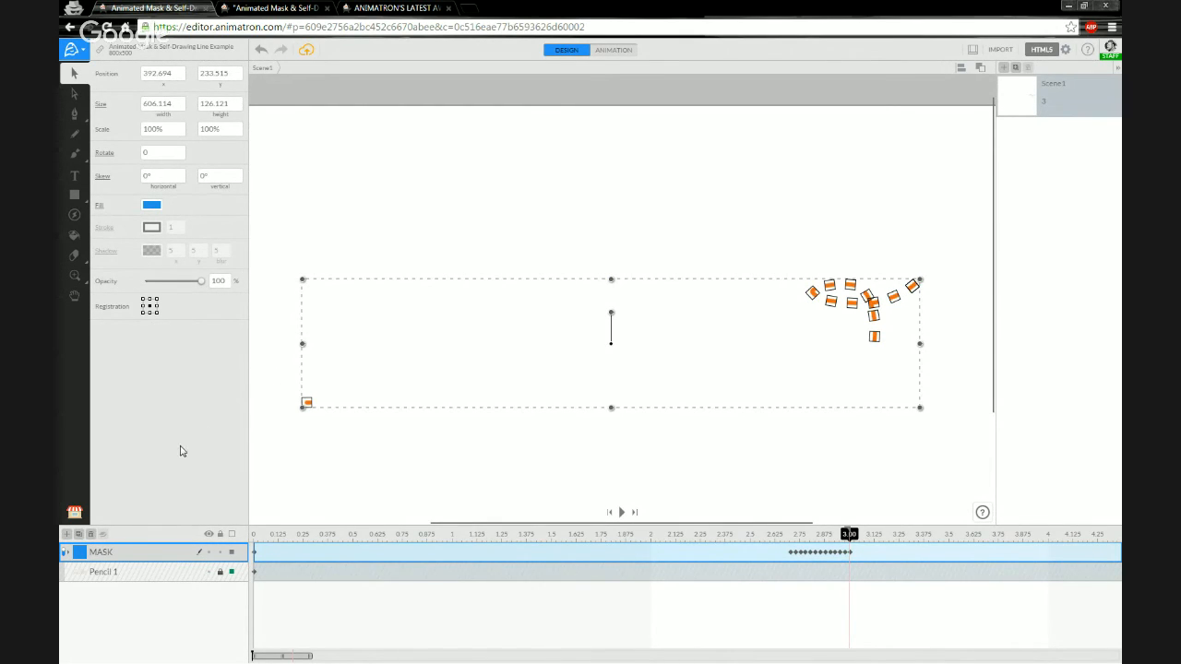
left_click(1043, 51)
left_click(694, 342)
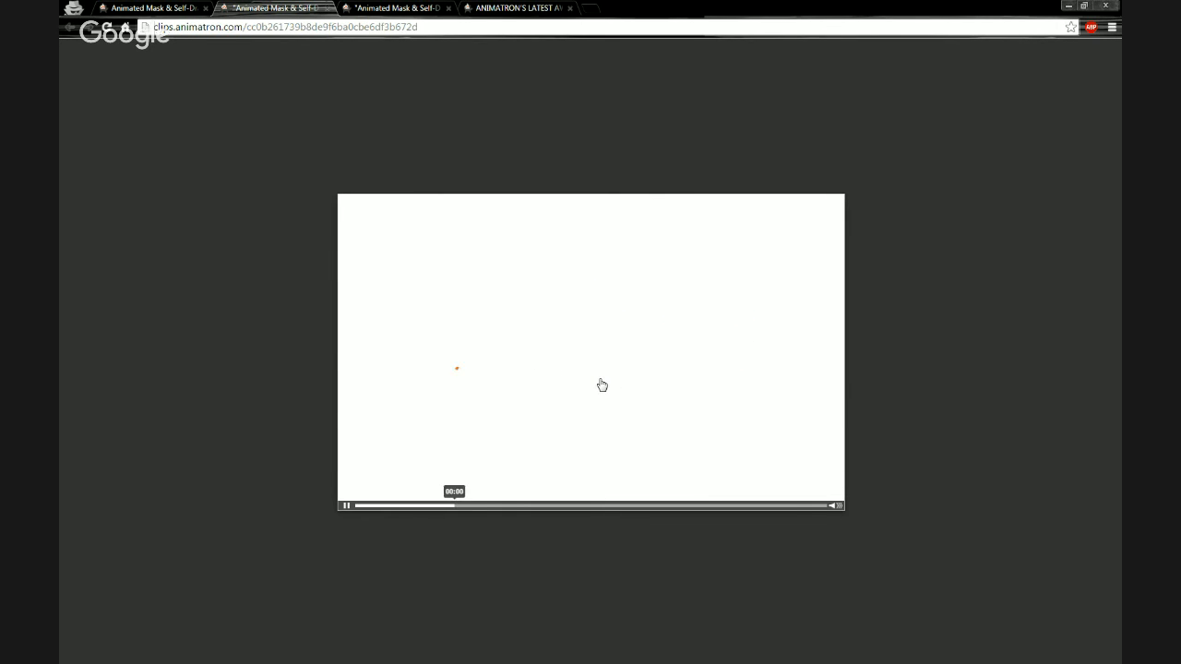
Pause the clip preview, close the duplicate editor and hello clip tabs, and return to Animated Mask.
left_click(345, 508)
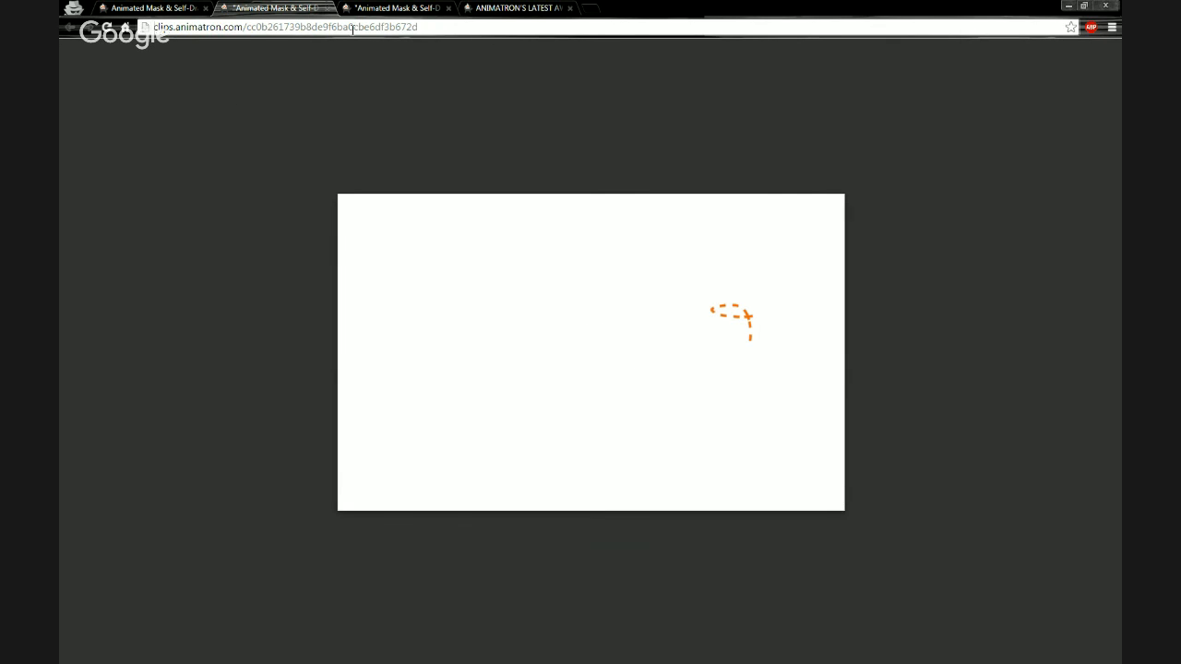
left_click(327, 8)
left_click(328, 9)
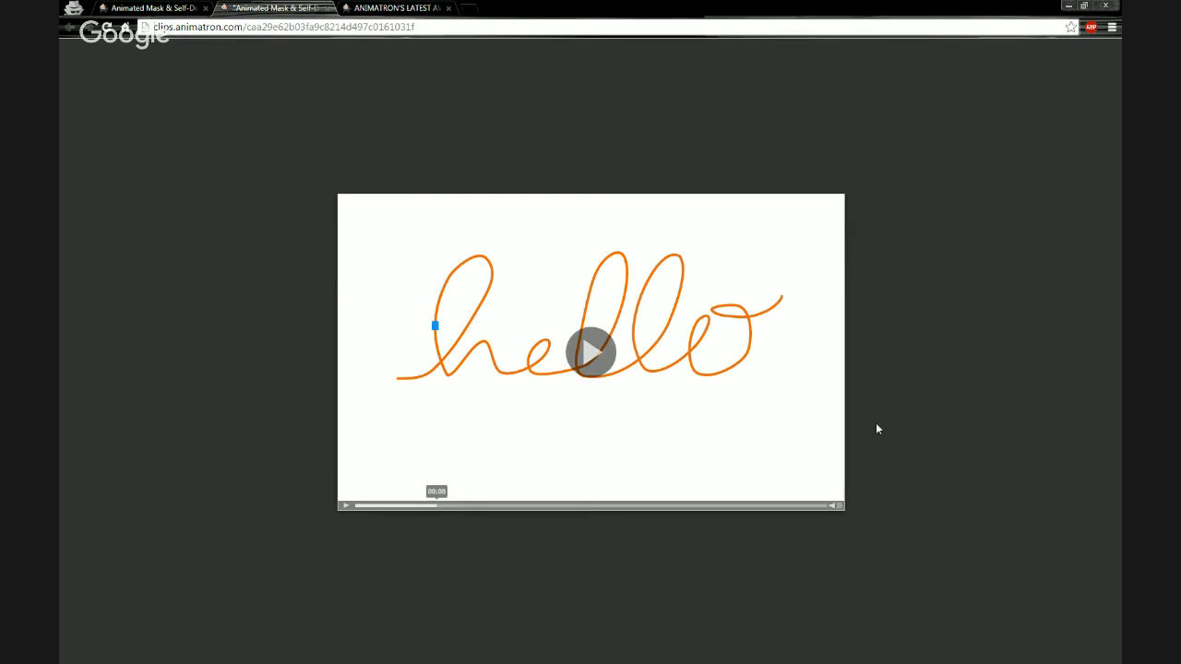
left_click(328, 8)
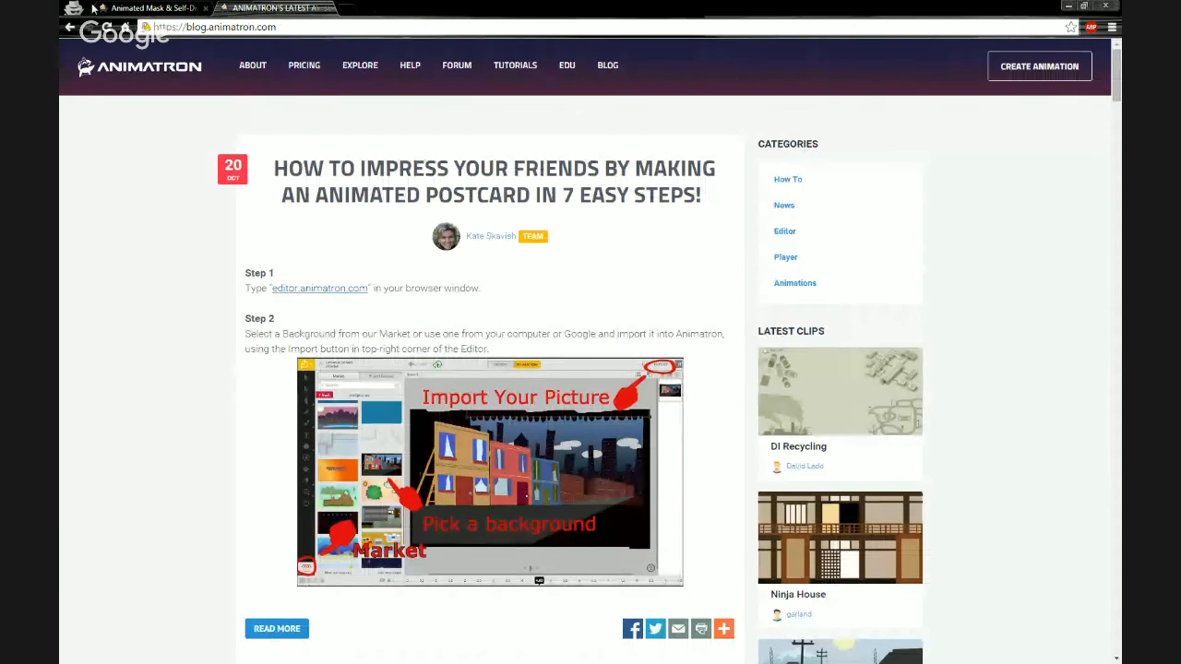
left_click(93, 7)
Scrub to the animation's end, expand the MASK group, zoom onto the last dashes, and select Square Mask 013.
left_click(729, 258)
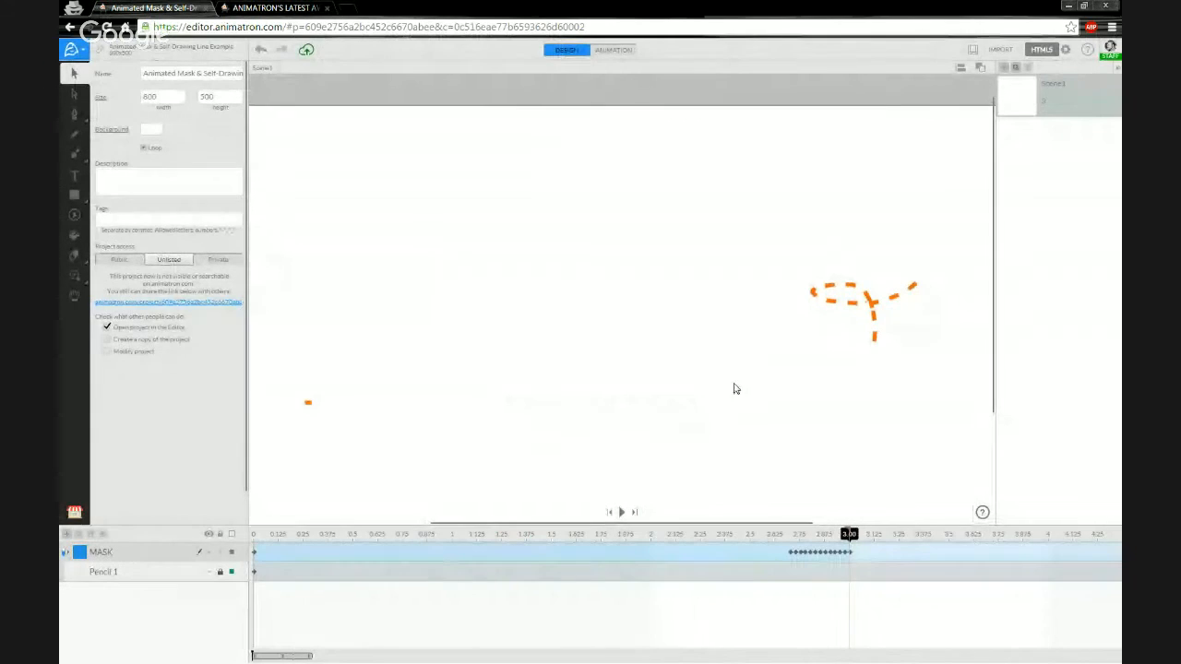
mouse_move(841, 541)
left_mouse_down()
mouse_move(809, 541)
mouse_move(845, 540)
left_mouse_up()
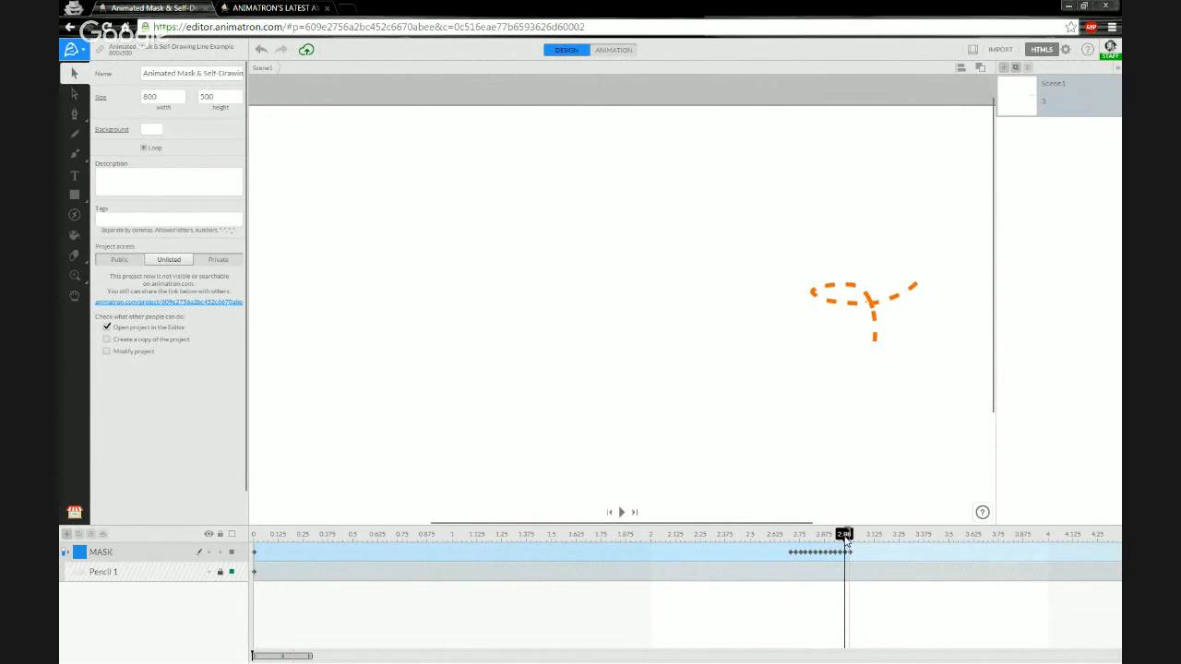
left_click(65, 553)
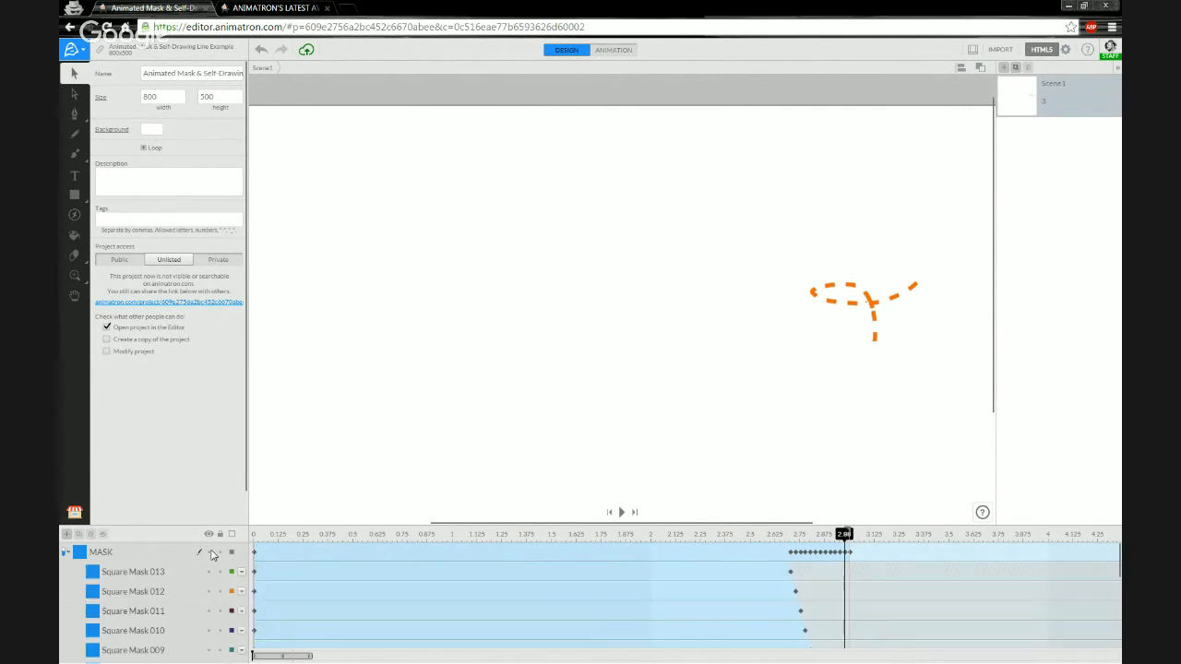
scroll(906, 327, "up", 5)
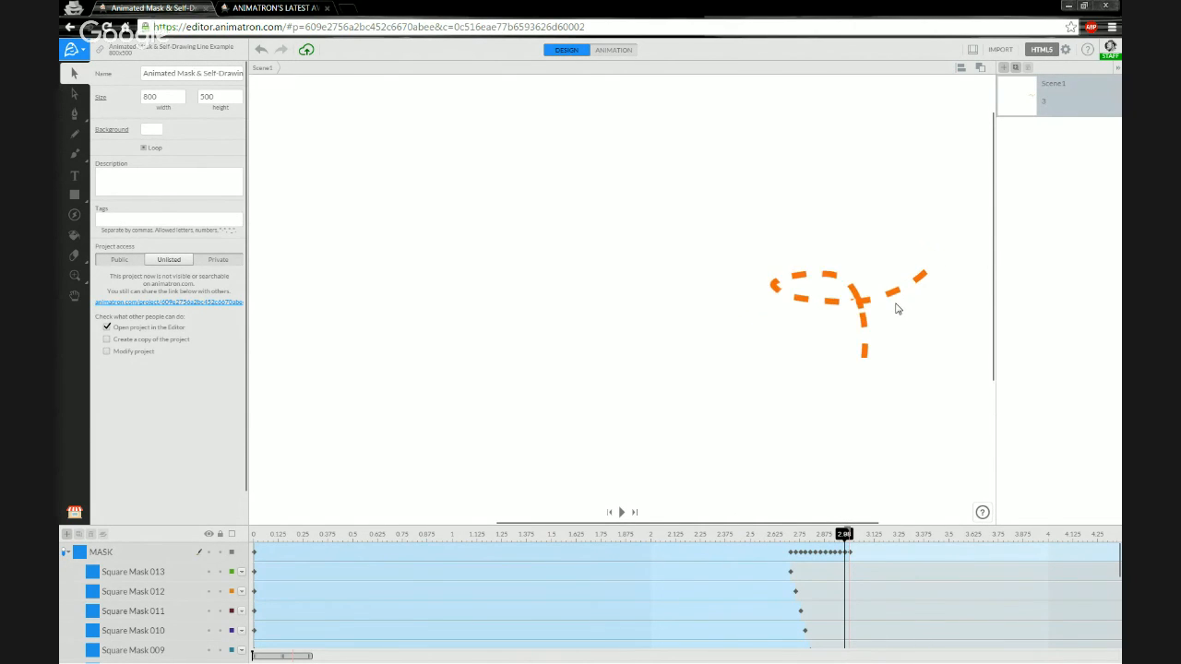
left_click_drag(820, 375, 717, 363)
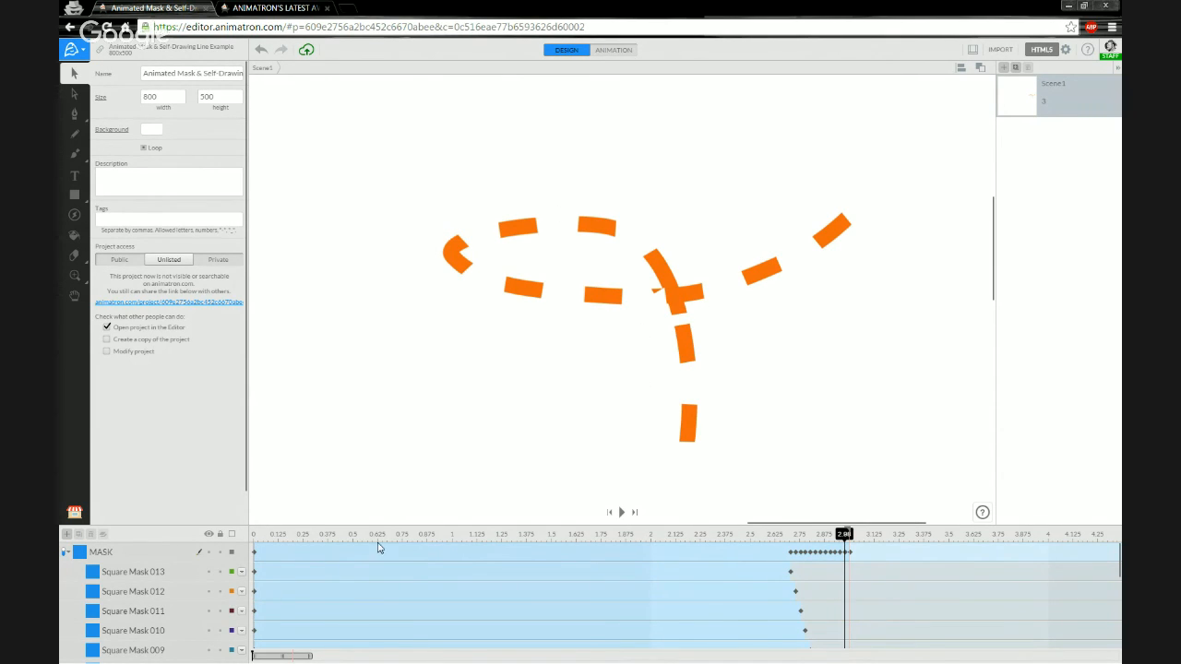
left_click(131, 574)
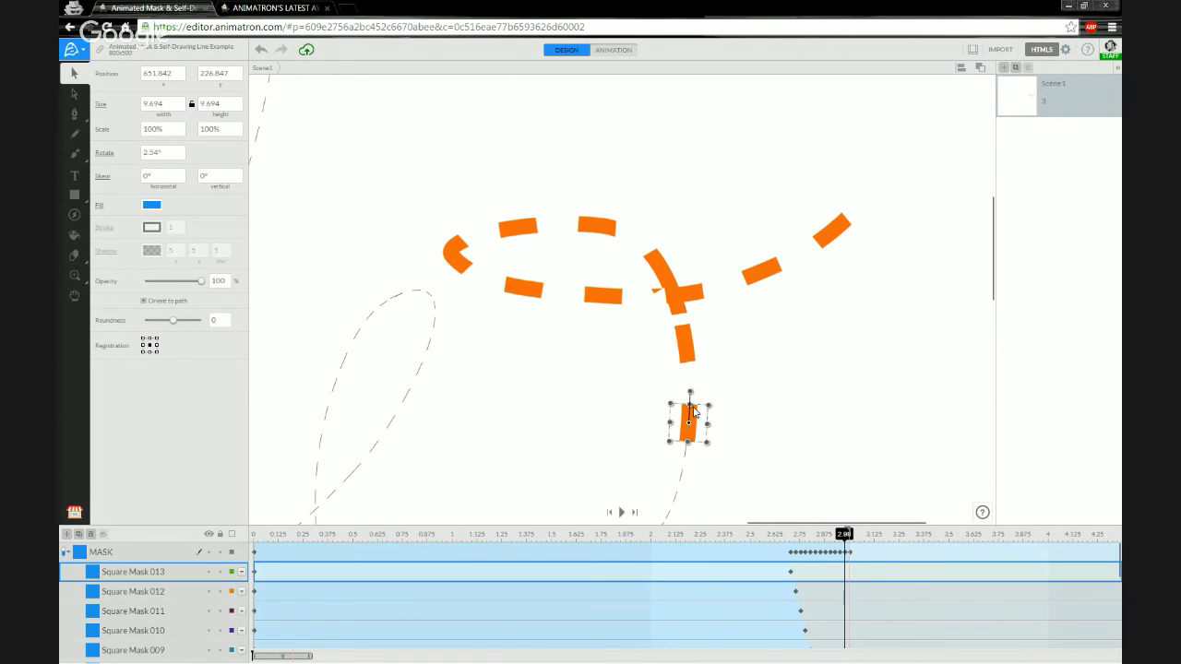
Try resizing Square Mask 013 from its centre, undo each resize, and rewind to about 2.58 s.
mouse_move(688, 445)
left_mouse_down()
mouse_move(691, 459)
mouse_move(689, 448)
left_mouse_up()
left_click(150, 343)
left_click_drag(671, 423, 685, 475)
key("ctrl+z")
left_click_drag(672, 406, 649, 381)
key("ctrl+z")
left_click_drag(707, 447, 716, 478)
key("ctrl+z")
mouse_move(843, 538)
left_mouse_down()
mouse_move(680, 536)
mouse_move(844, 522)
mouse_move(800, 535)
left_mouse_up()
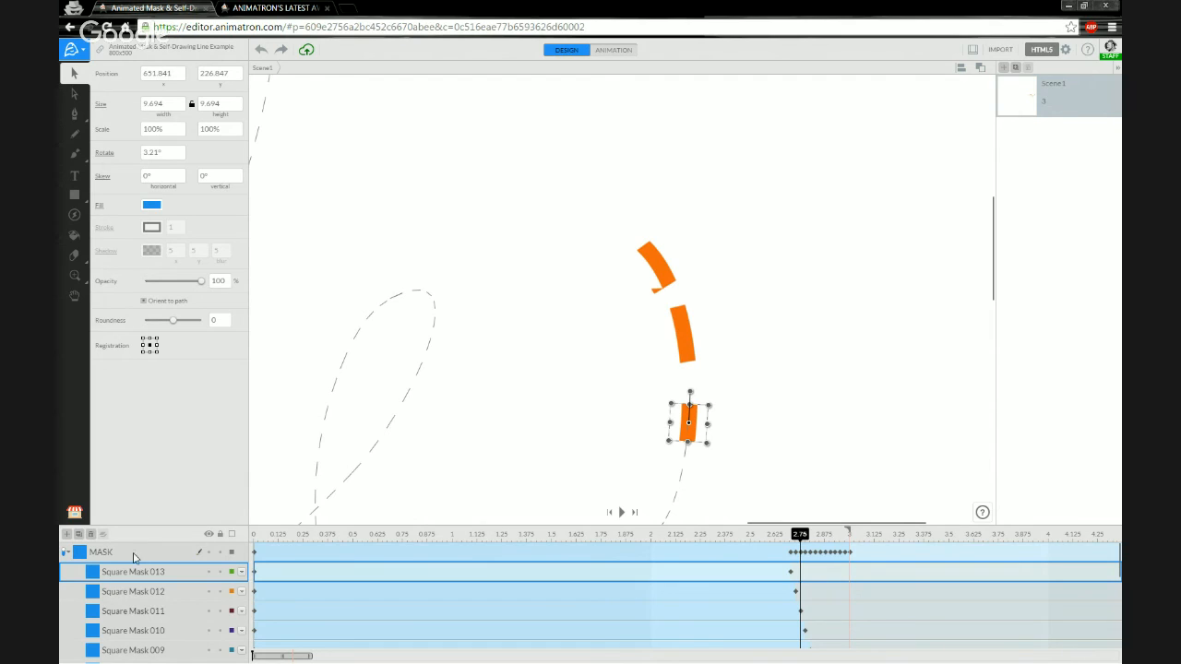
Switch to the ellipse tool and select the mask at the hello line's start.
left_click(74, 195)
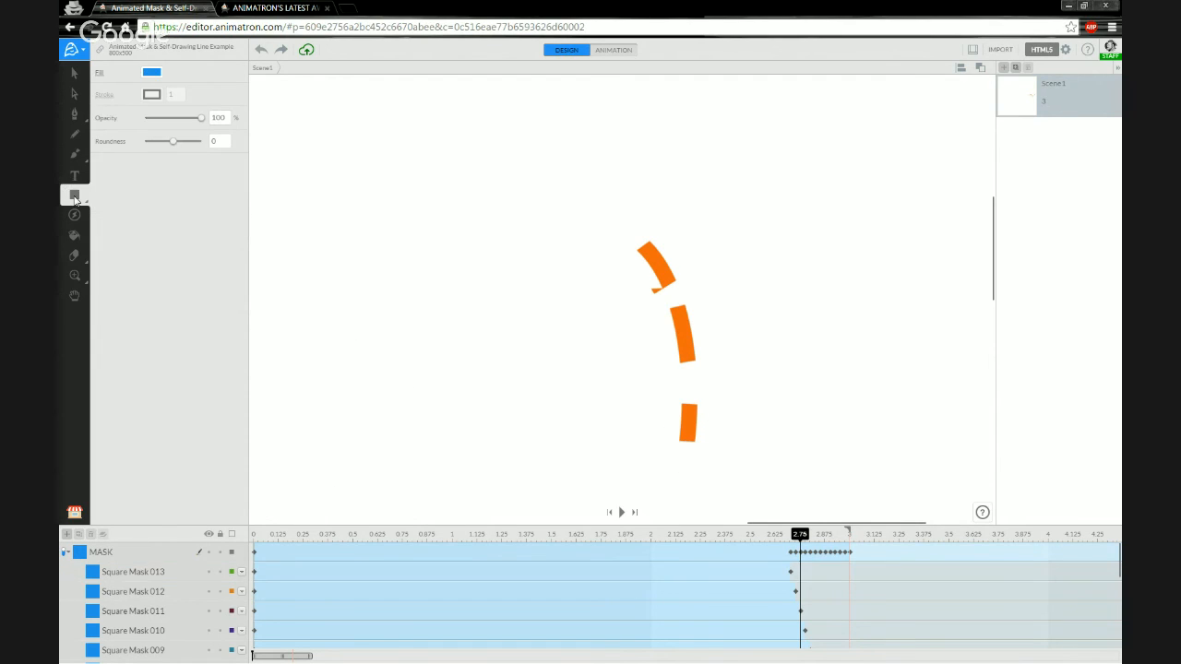
left_click(97, 197)
left_click(65, 554)
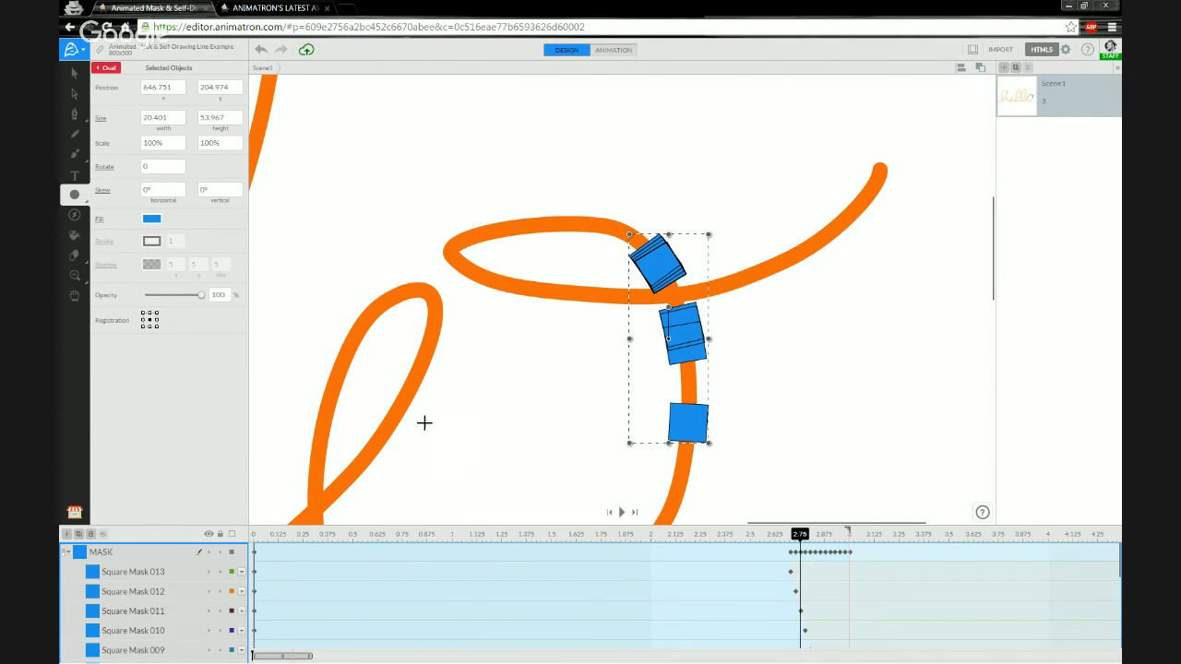
scroll(397, 448, "down", 5)
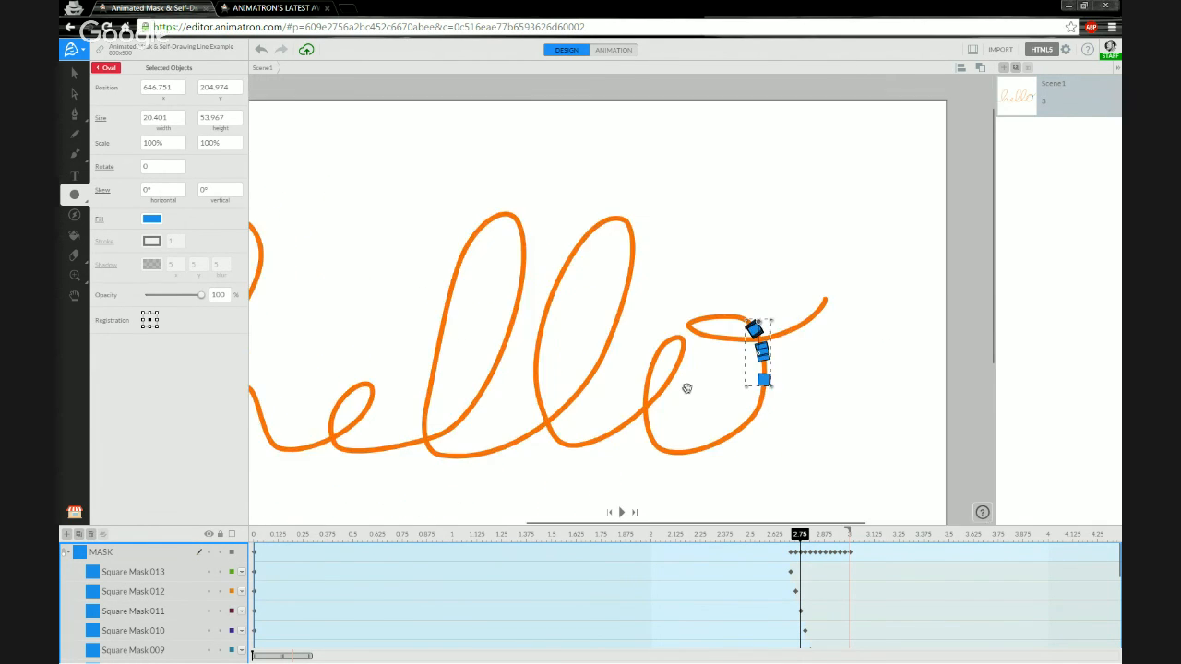
scroll(354, 415, "up", 2)
left_click(383, 440)
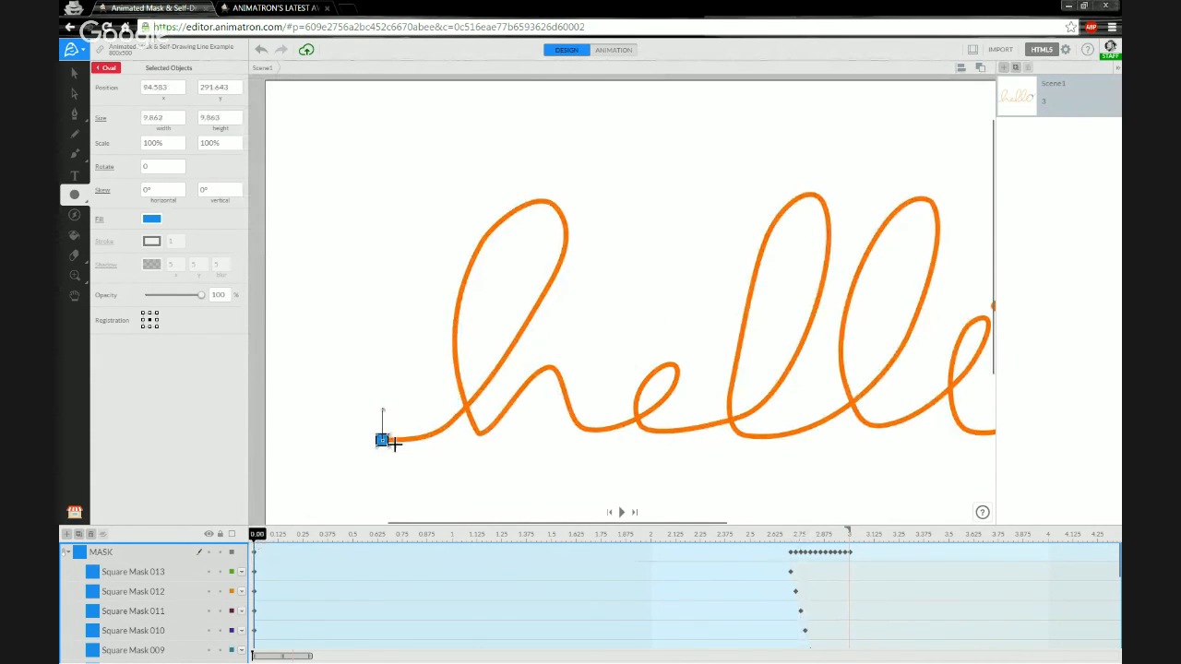
scroll(382, 441, "up", 3)
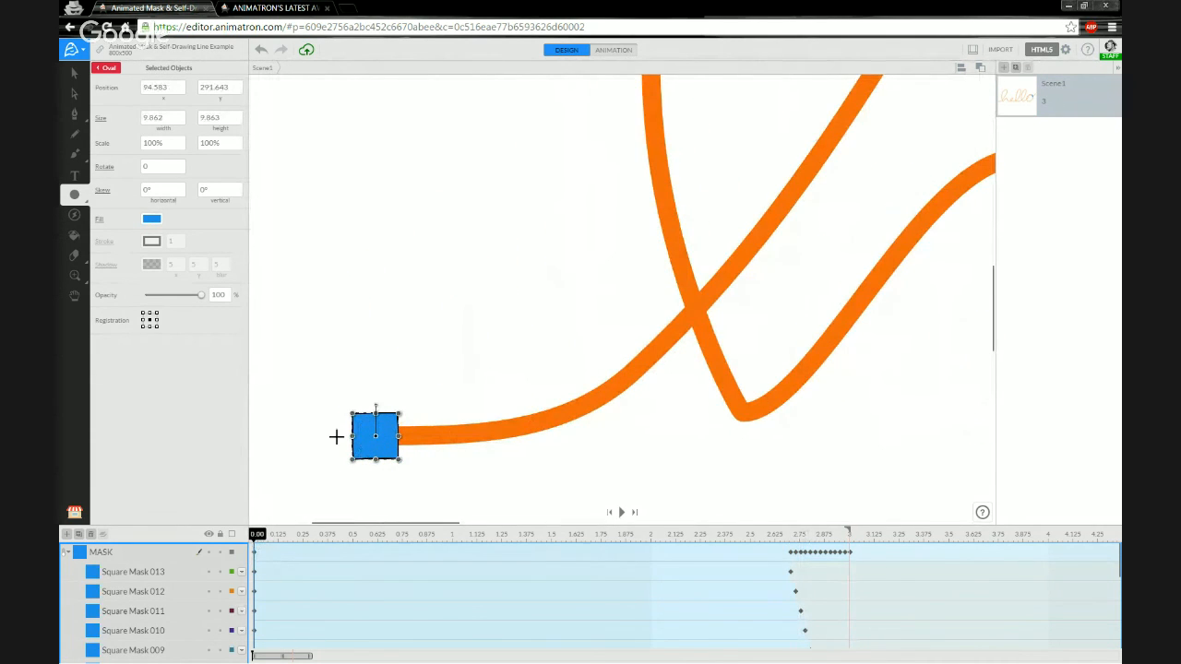
Draw a blue ellipse there, reshape it tall and narrow, move it left, and select Shape 1.
left_click_drag(331, 414, 455, 460)
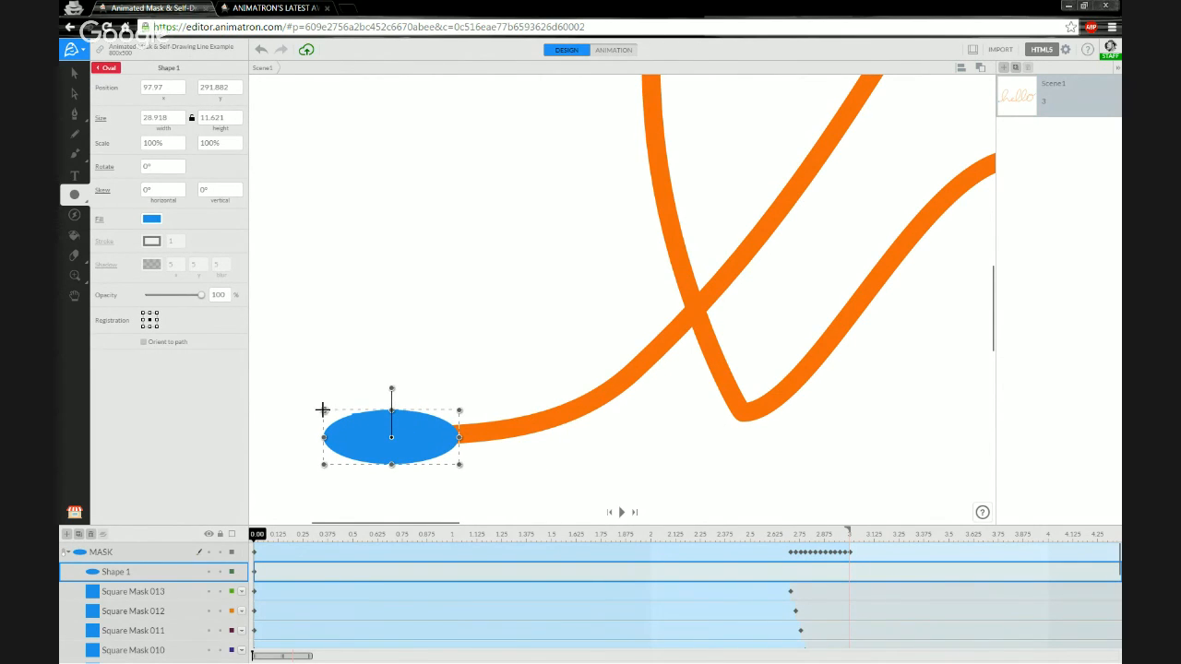
left_click_drag(322, 410, 405, 329)
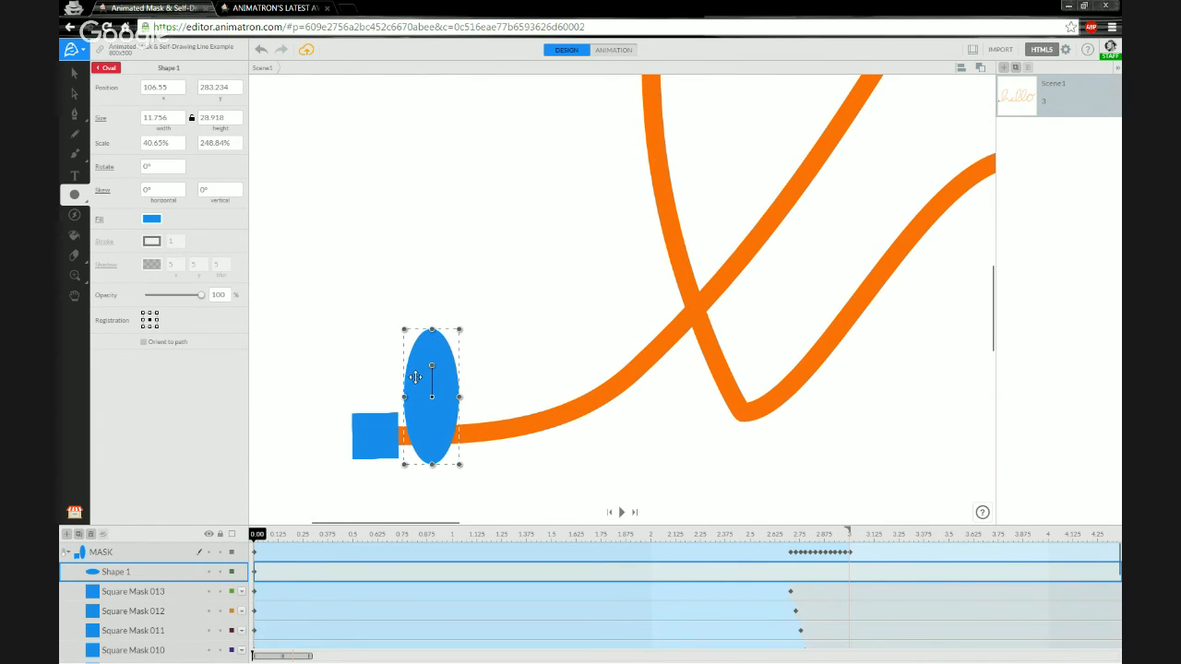
left_click_drag(419, 378, 286, 388)
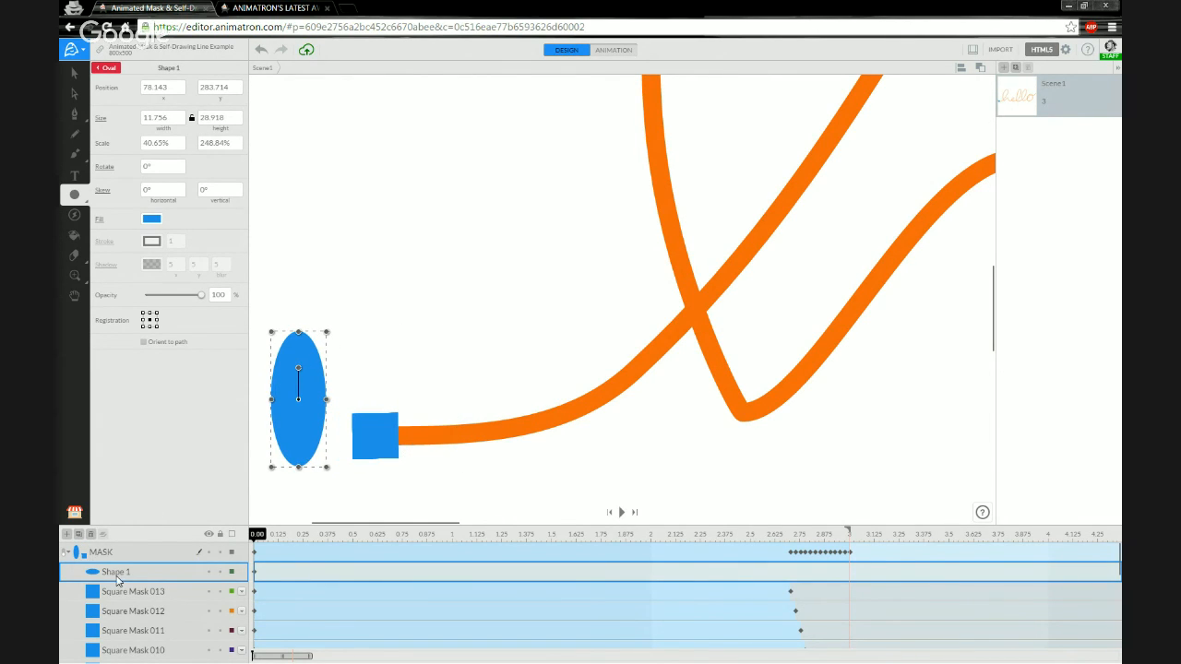
scroll(118, 580, "down", 5)
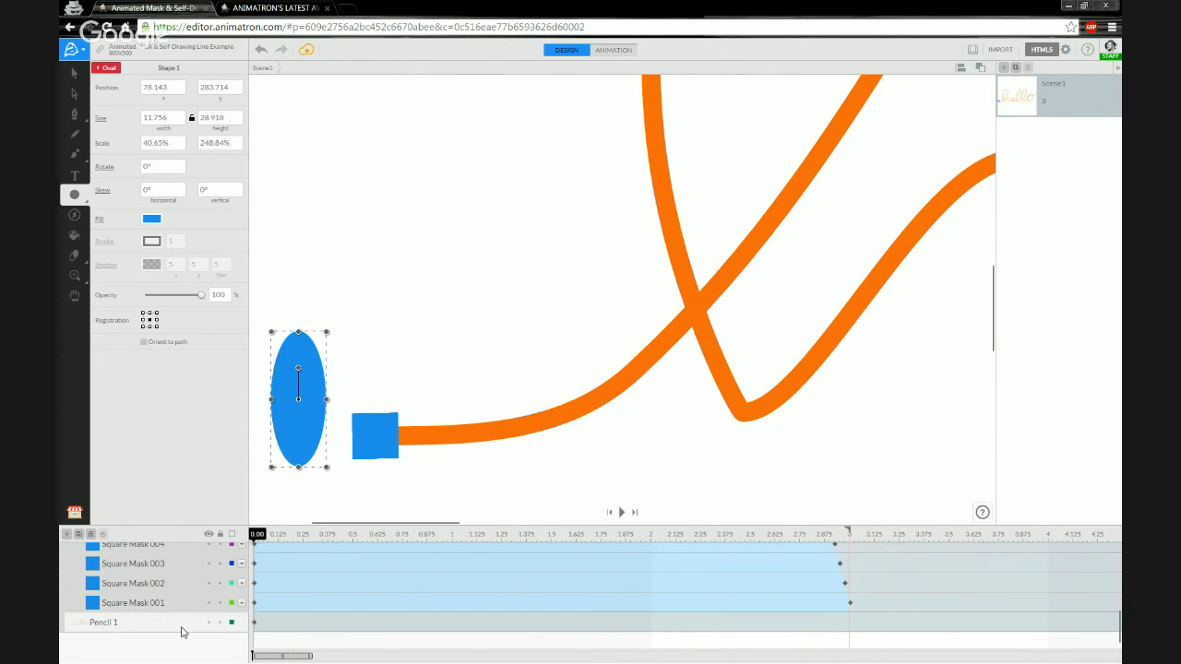
scroll(178, 607, "up", 5)
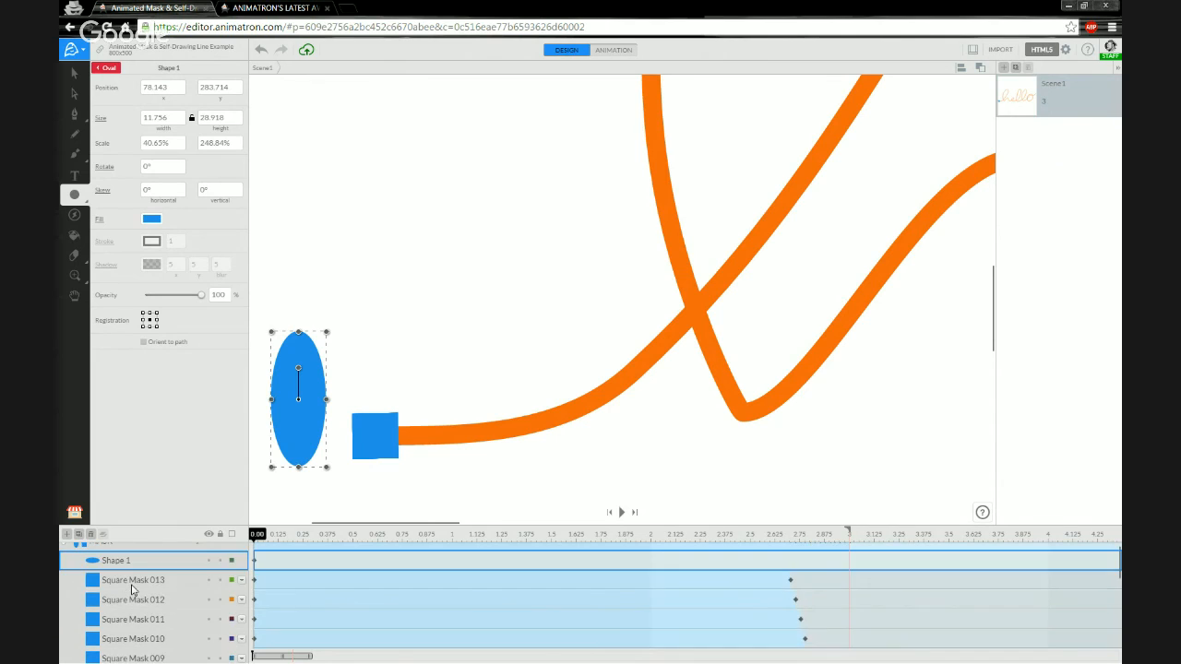
scroll(89, 576, "down", 5)
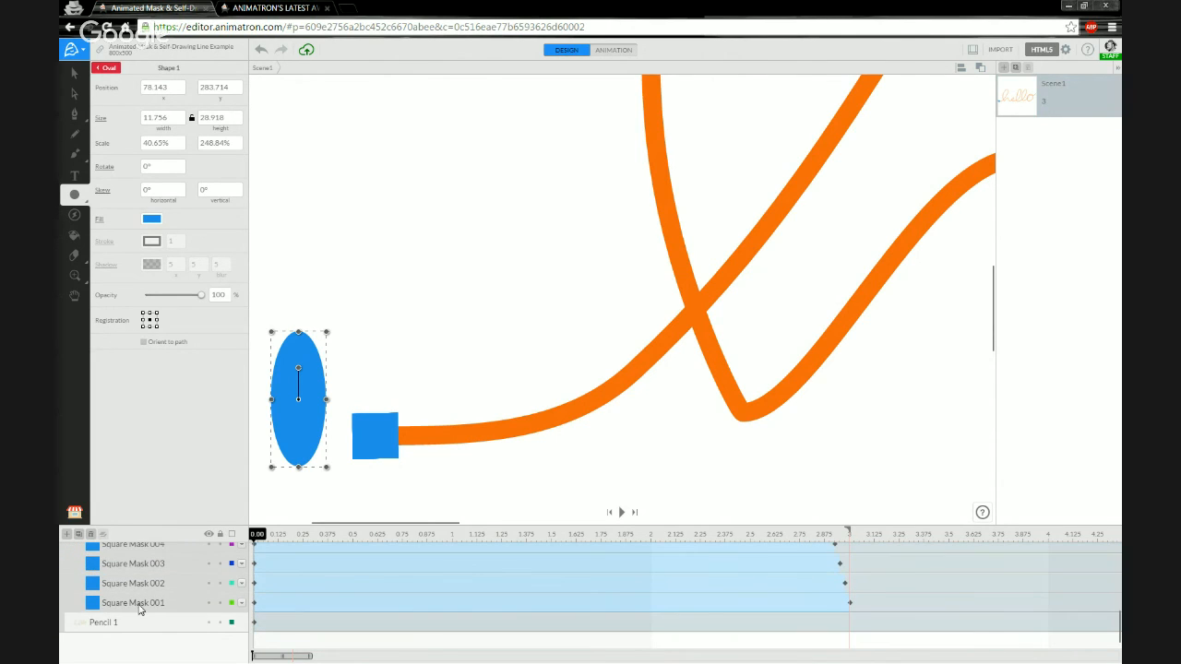
left_click(145, 624)
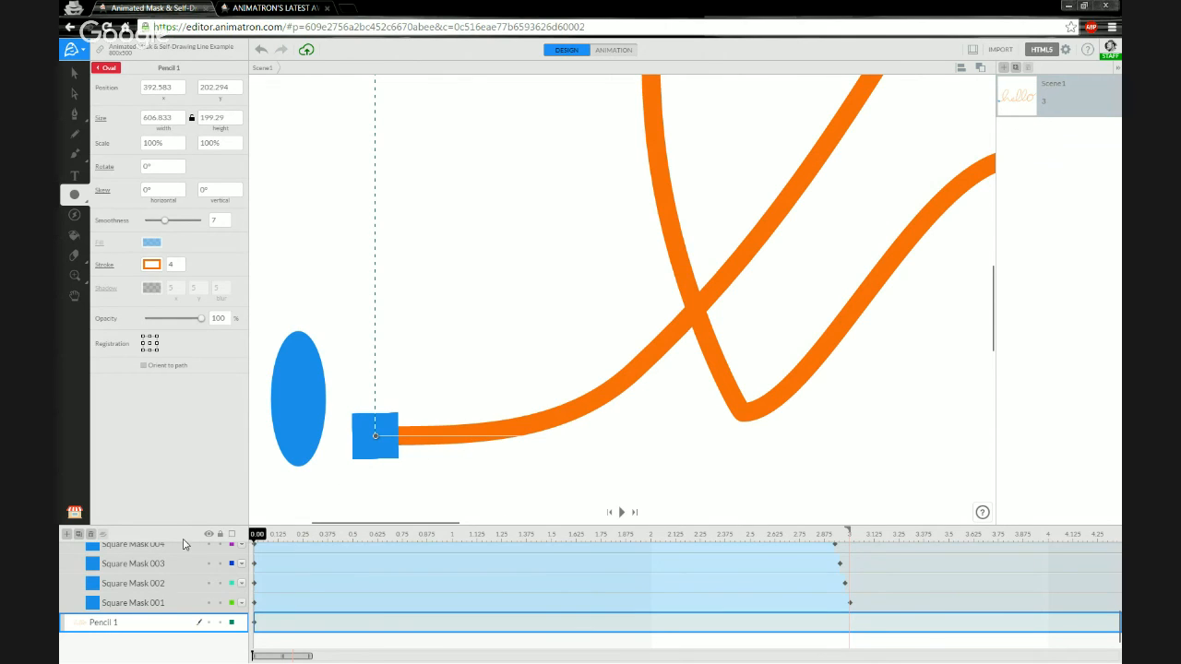
scroll(159, 596, "up", 5)
left_click(150, 573)
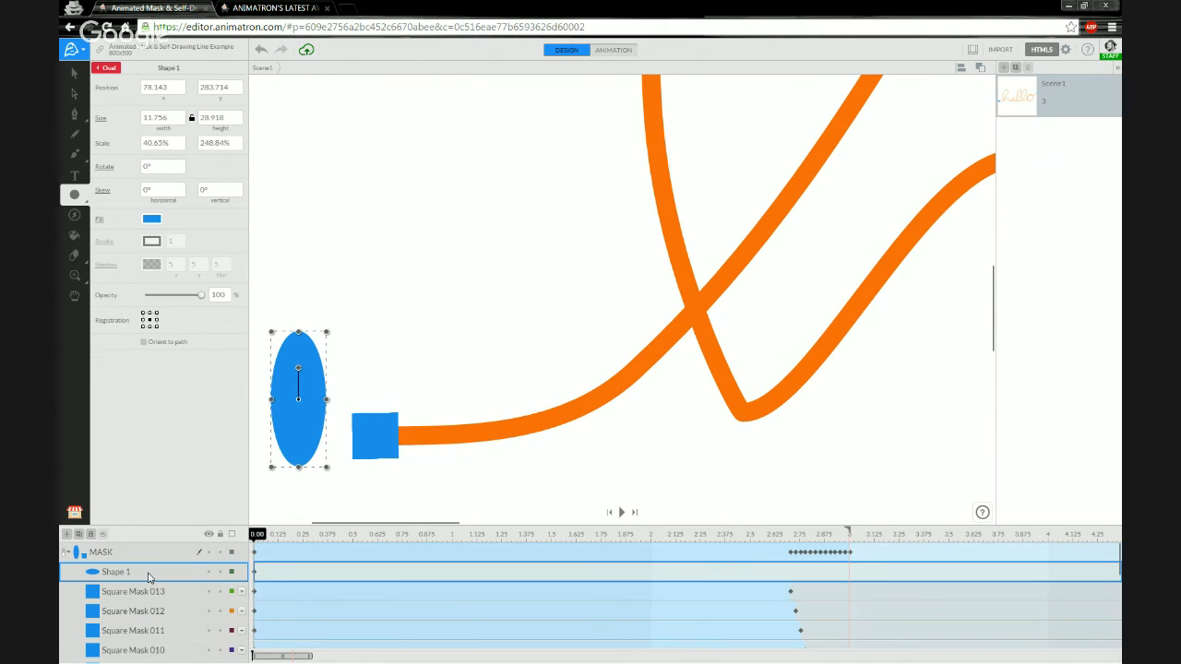
Snap the ellipse to the hello path, rotate it horizontal, and scrub to preview it travelling.
right_click(301, 418)
left_click(347, 455)
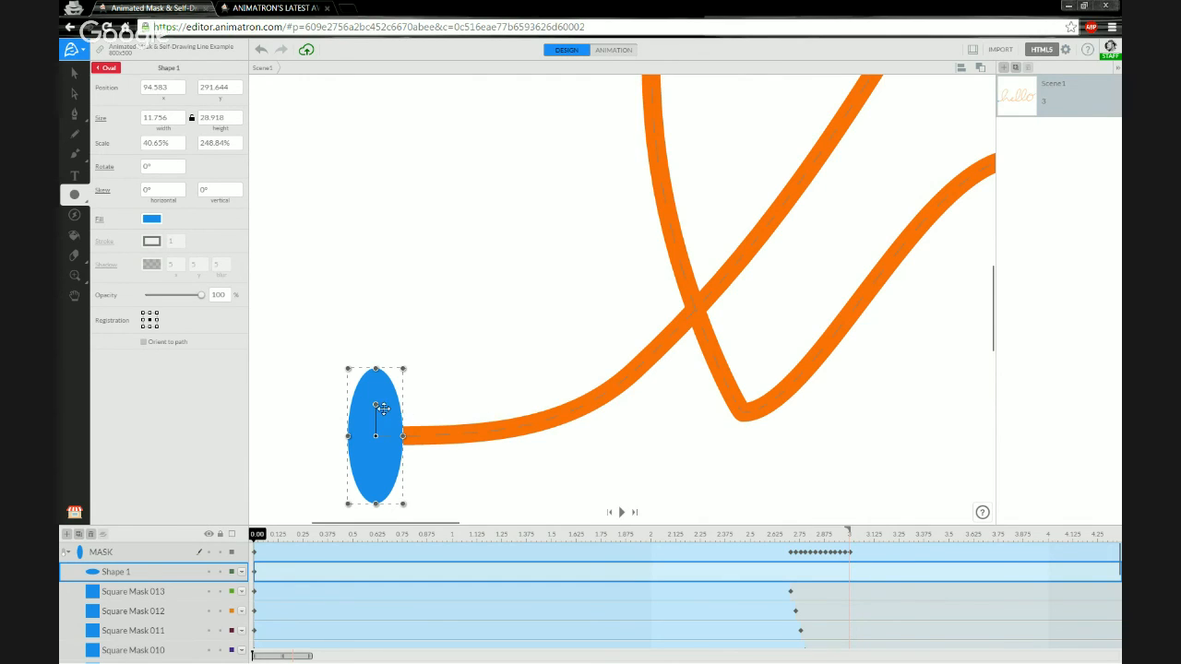
left_click_drag(375, 403, 423, 436)
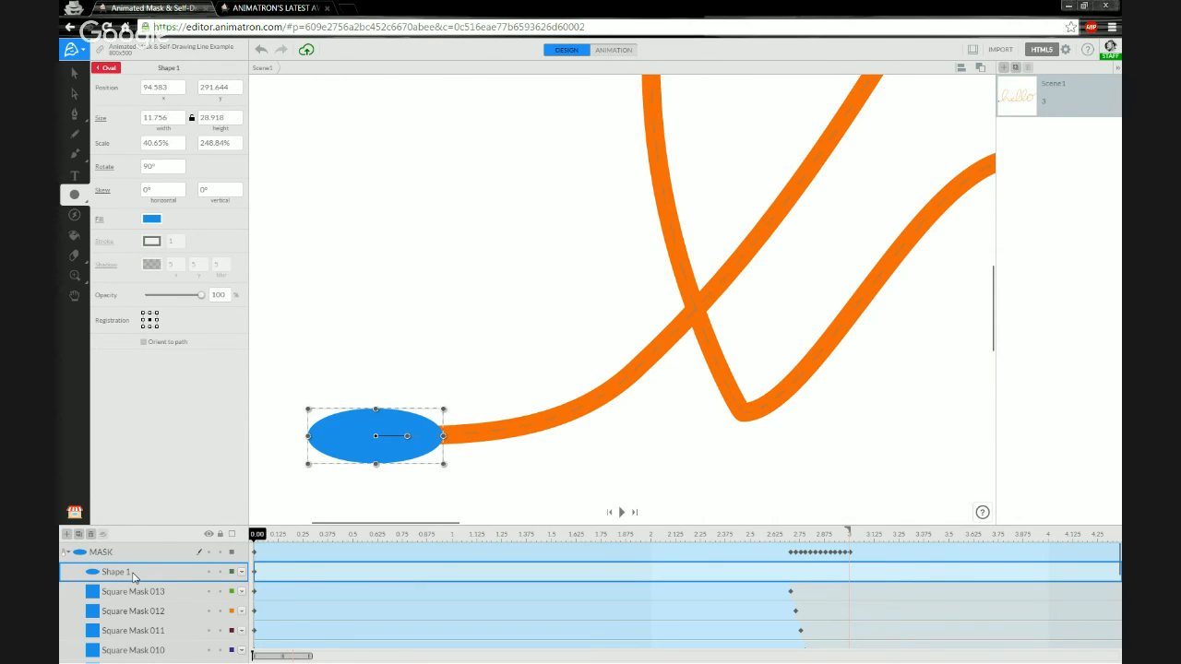
left_click(76, 74)
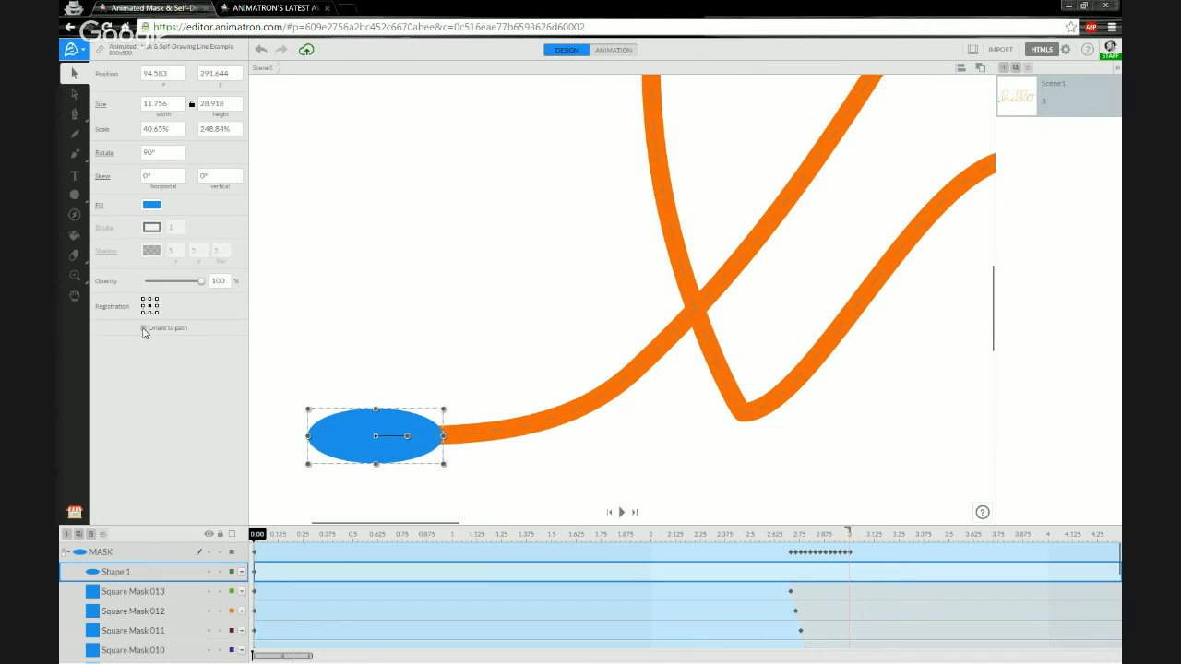
left_click_drag(257, 535, 815, 544)
left_click_drag(273, 657, 378, 660)
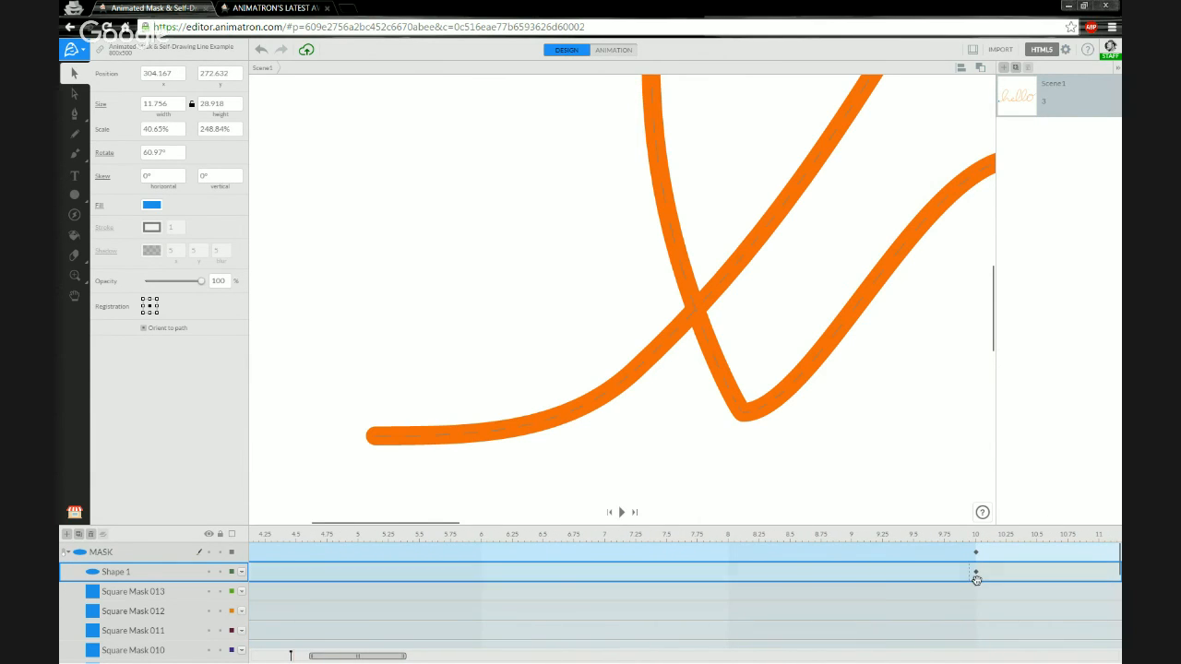
Shift Shape 1's first keyframe from 2.65 to 2.68 s, widen the timeline, and scrub to check.
left_click_drag(976, 572, 260, 571)
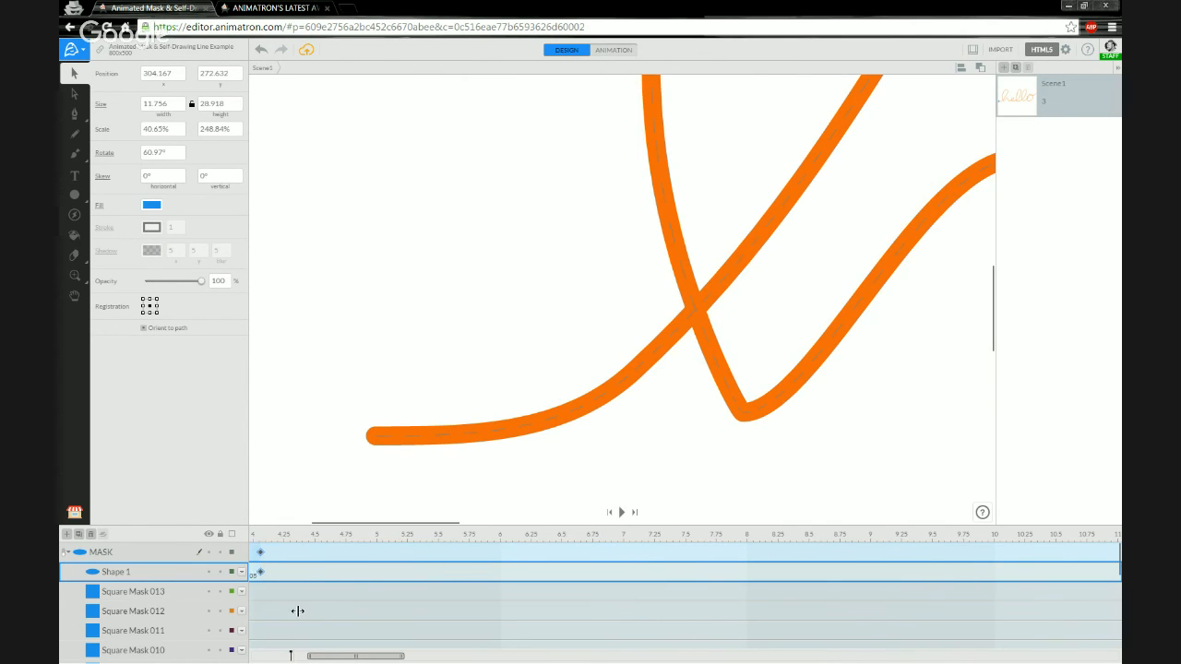
left_click_drag(359, 658, 316, 657)
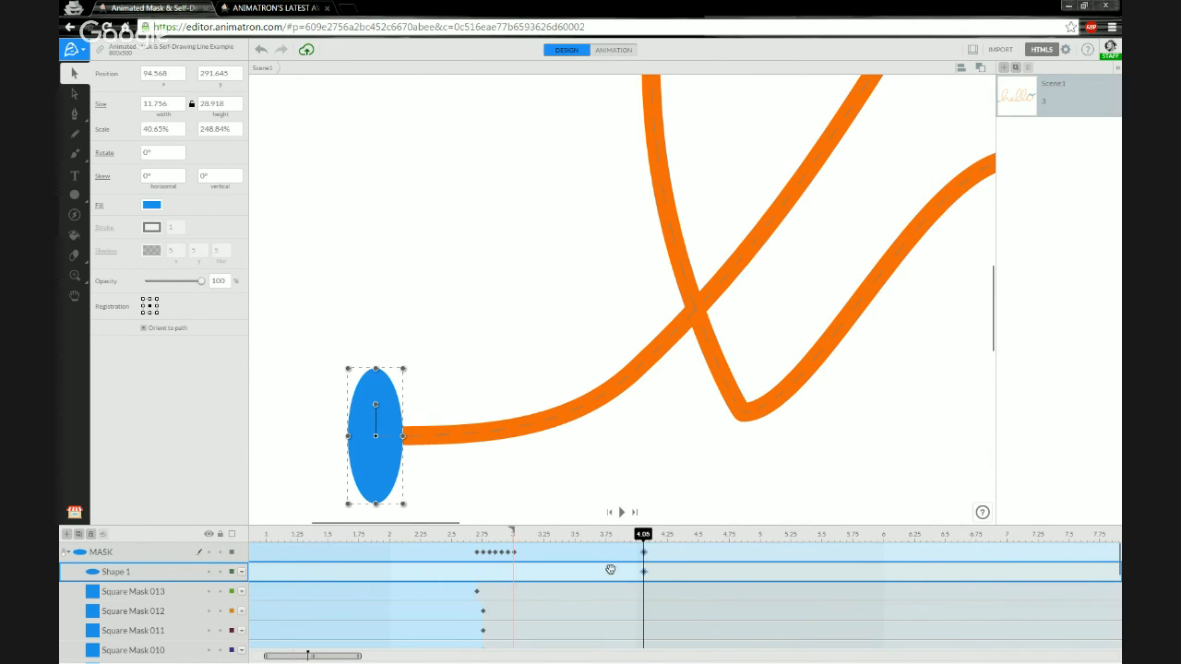
left_click_drag(643, 573, 469, 574)
left_click_drag(360, 655, 296, 657)
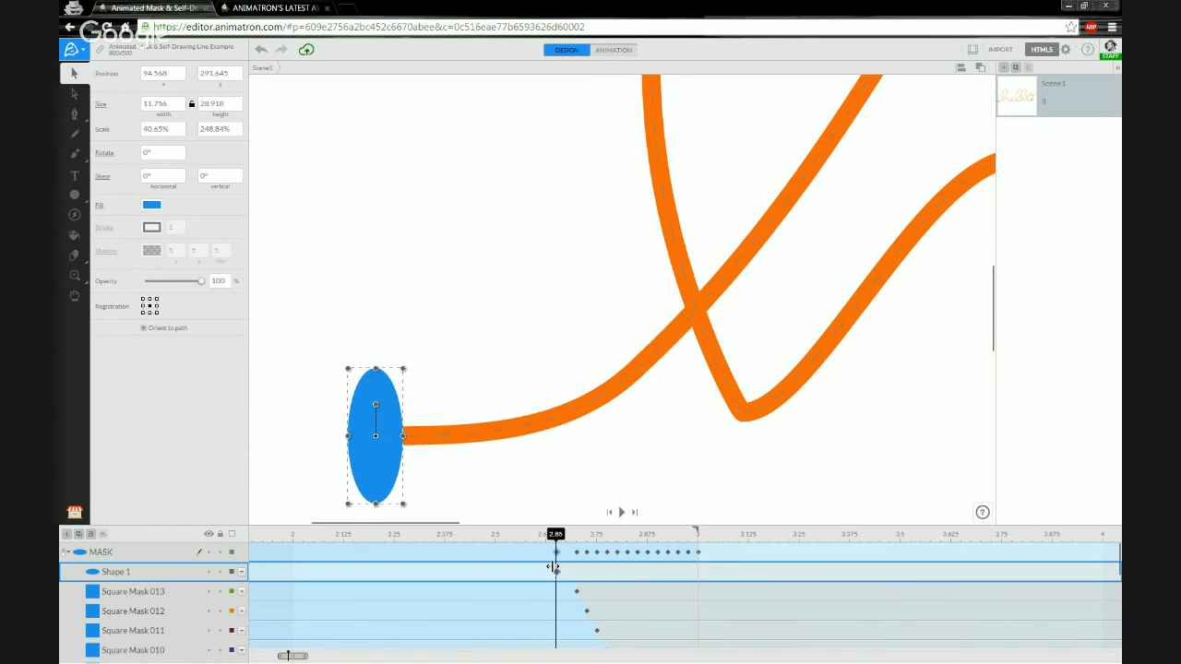
left_click_drag(556, 572, 567, 572)
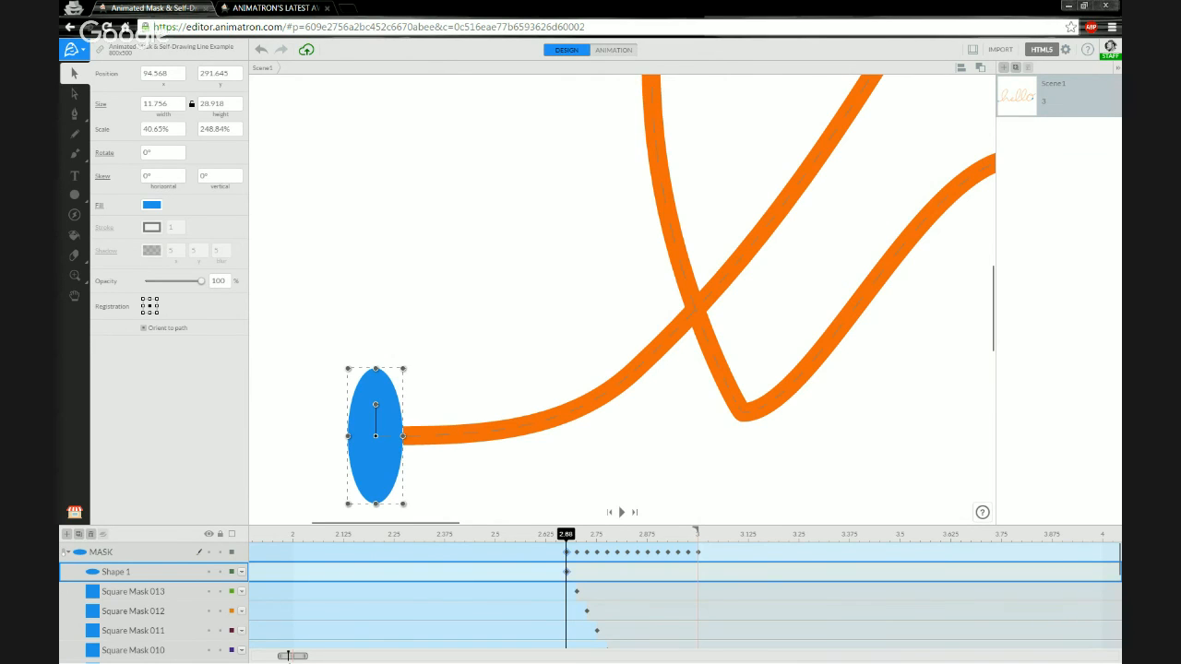
mouse_move(307, 656)
left_mouse_down()
mouse_move(378, 656)
mouse_move(286, 654)
mouse_move(424, 657)
mouse_move(286, 656)
mouse_move(299, 656)
left_mouse_up()
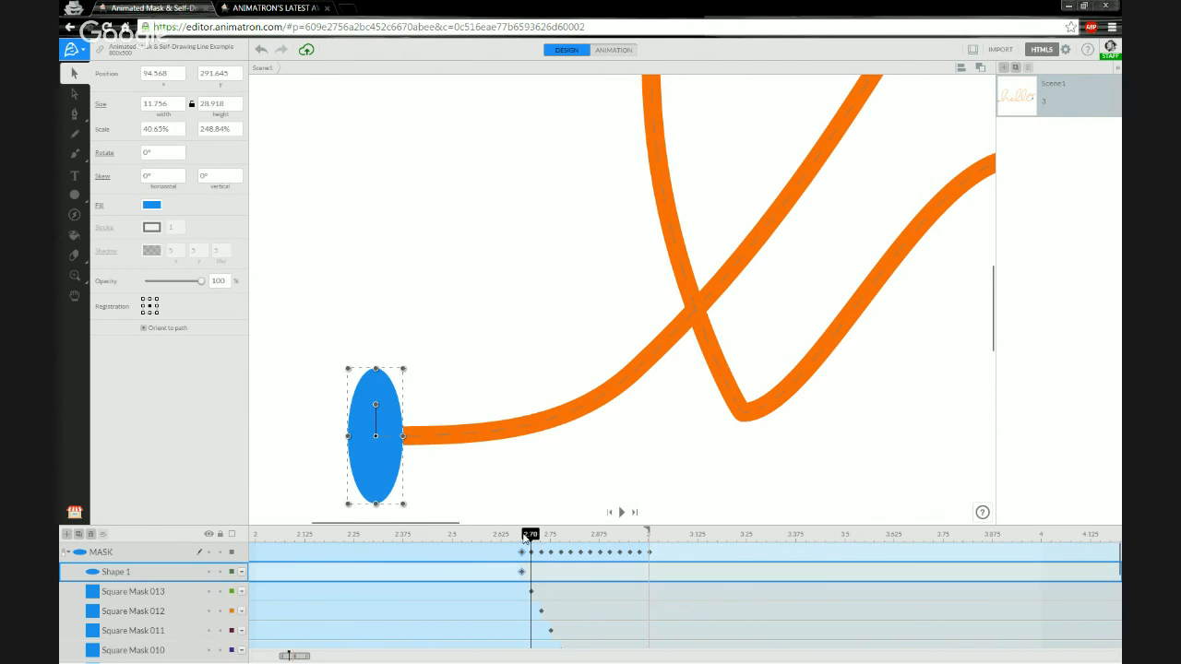
mouse_move(529, 535)
left_mouse_down()
mouse_move(490, 535)
mouse_move(548, 536)
mouse_move(523, 536)
left_mouse_up()
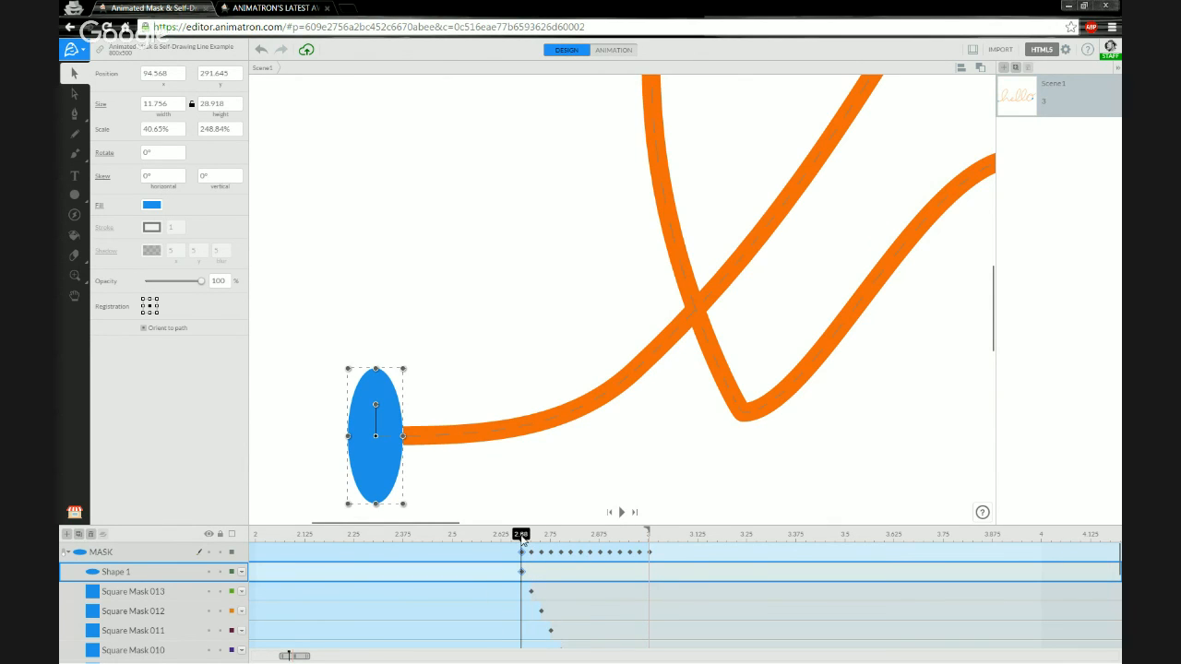
Tick Orient to path for Shape 1, scrub to watch it rotate along the line, and select MASK.
left_click(143, 330)
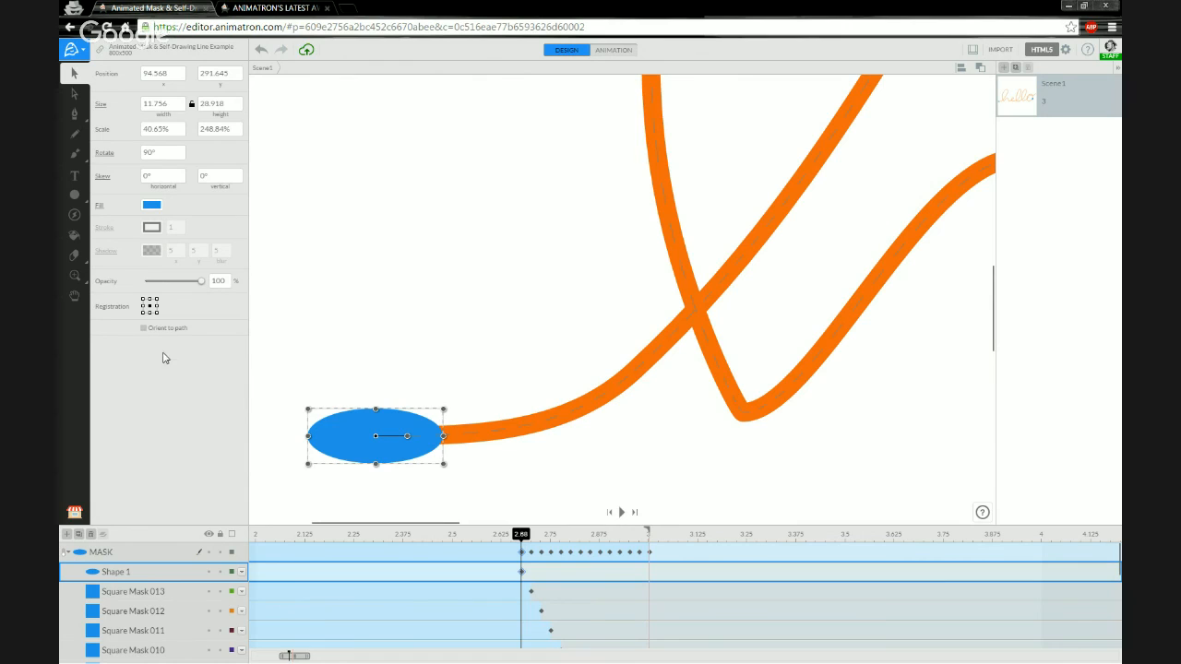
left_click_drag(523, 536, 332, 535)
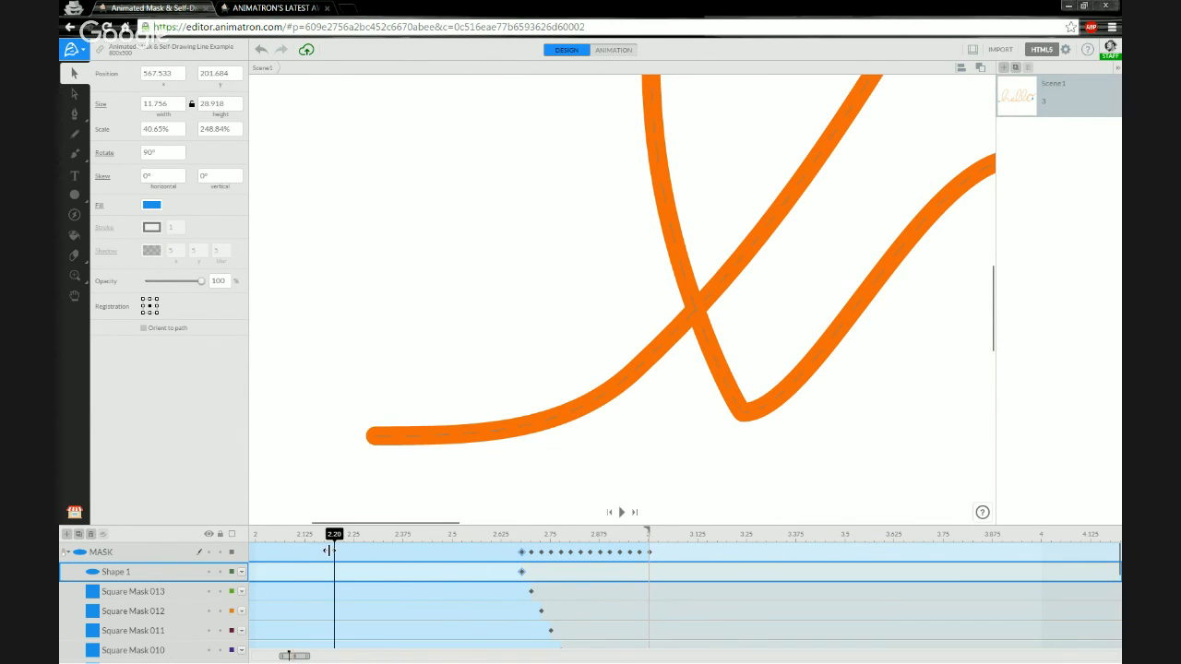
left_click_drag(293, 655, 255, 657)
mouse_move(254, 536)
left_mouse_down()
mouse_move(282, 540)
mouse_move(266, 542)
left_mouse_up()
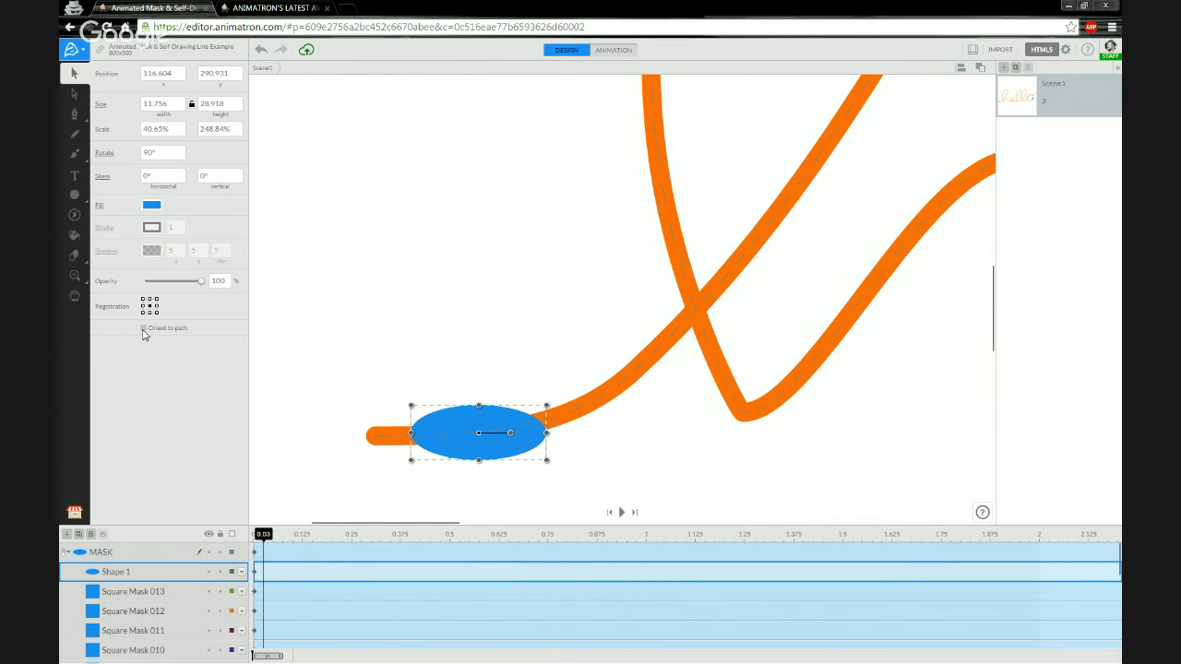
left_click_drag(262, 536, 498, 534)
left_click(64, 554)
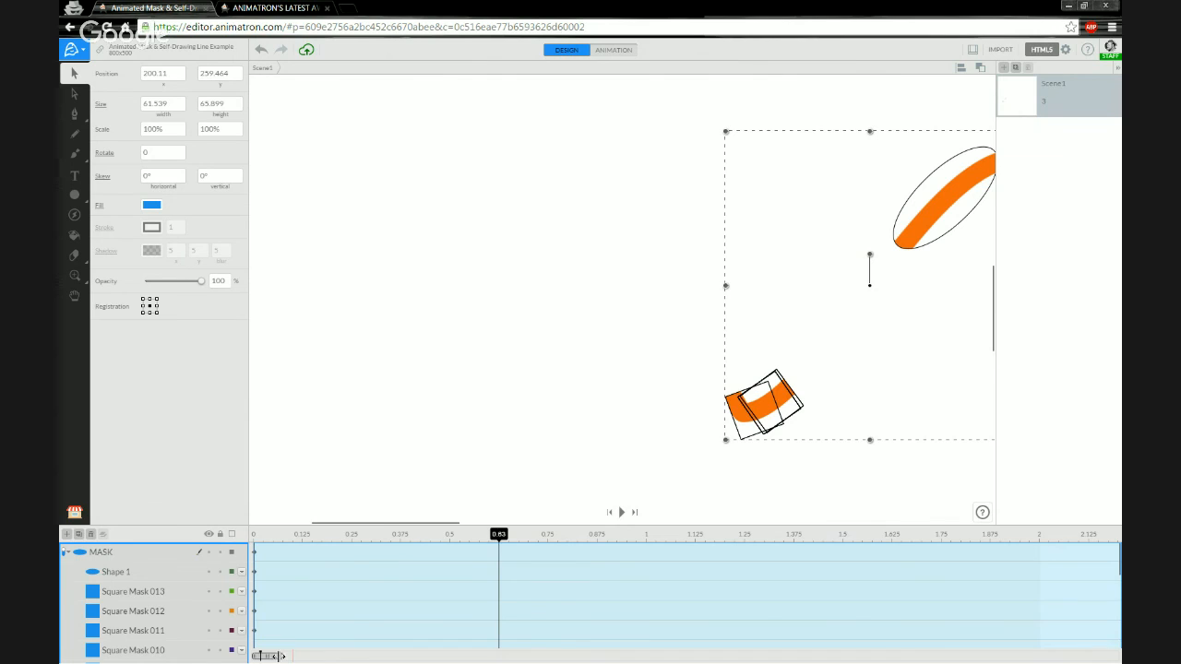
left_click_drag(275, 656, 298, 660)
Jump to 2.65 s, pan to the mask shapes, deselect the group, and preview the reveal near 2.5–2.63 s.
left_click(764, 533)
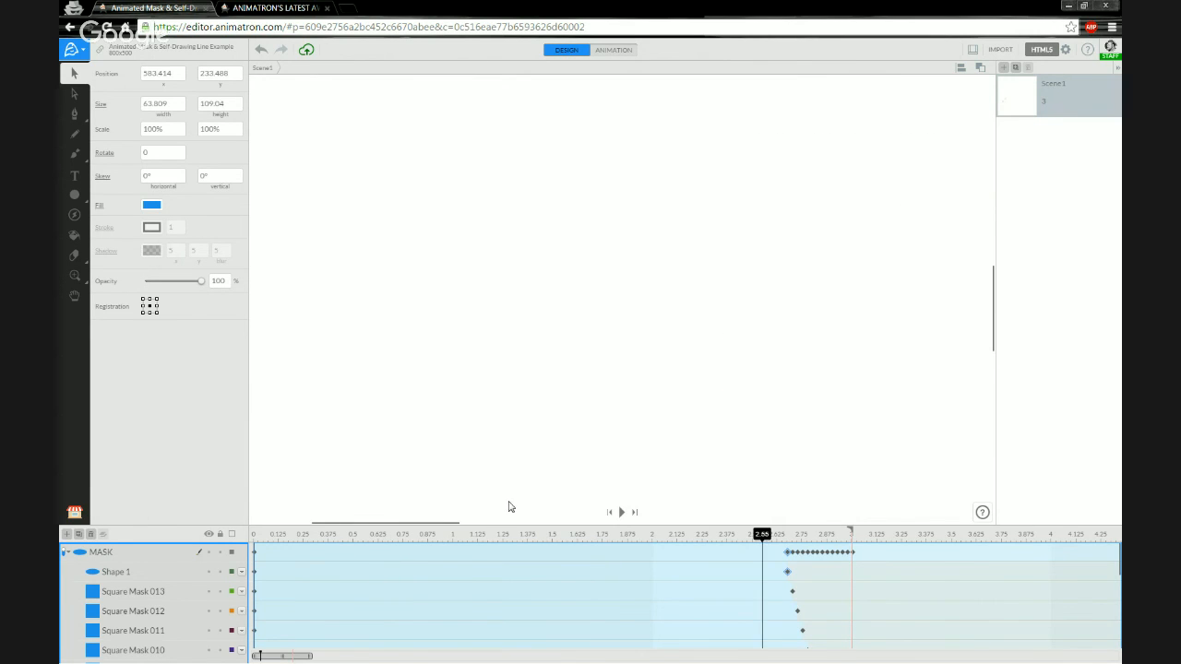
scroll(631, 397, "down", 8)
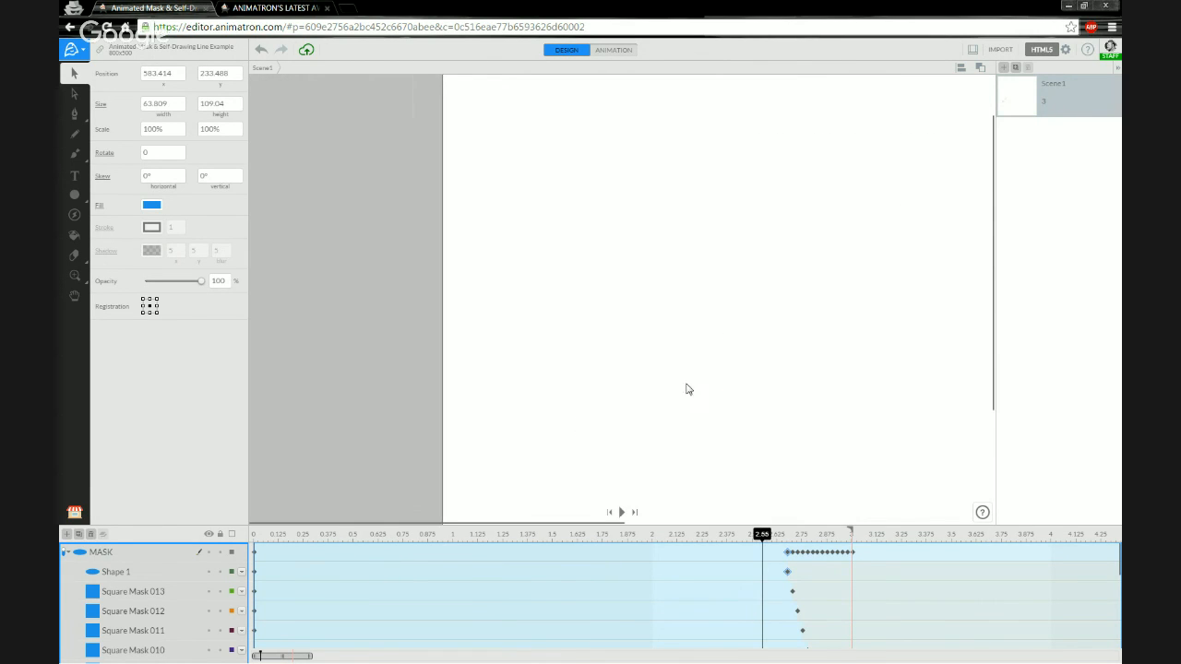
left_click_drag(821, 403, 509, 385)
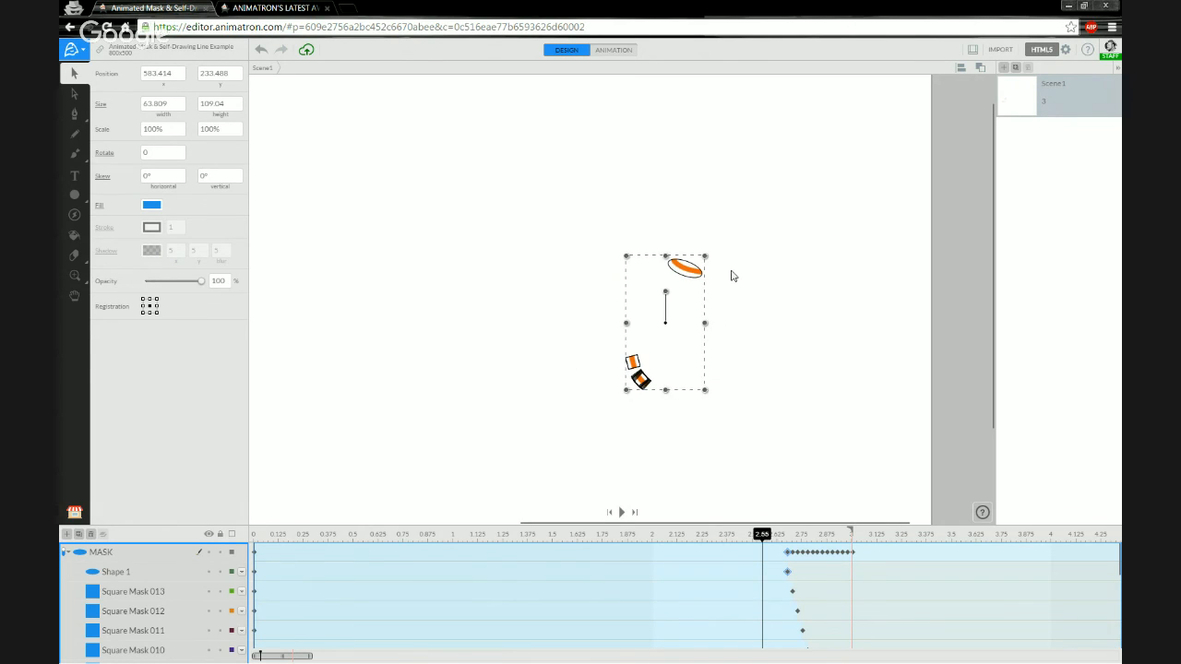
left_click(748, 298)
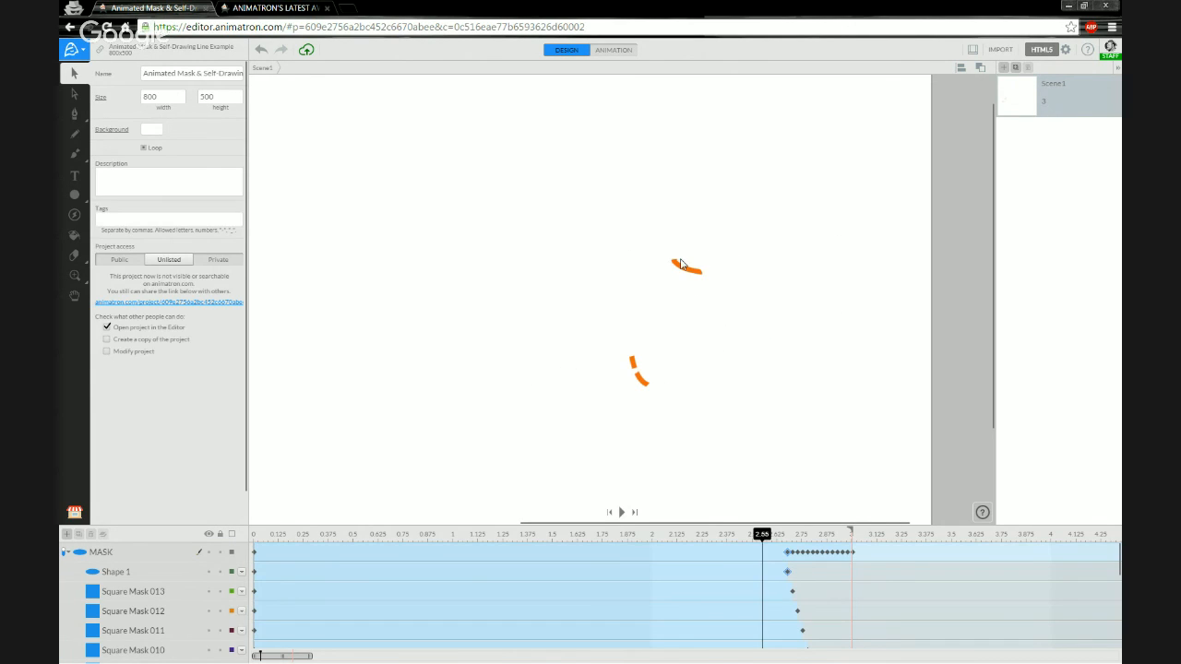
left_click_drag(763, 535, 853, 572)
Insert a Shape 1 keyframe at 3.00 s and set its end action to Stop, then Stay.
left_click(787, 572)
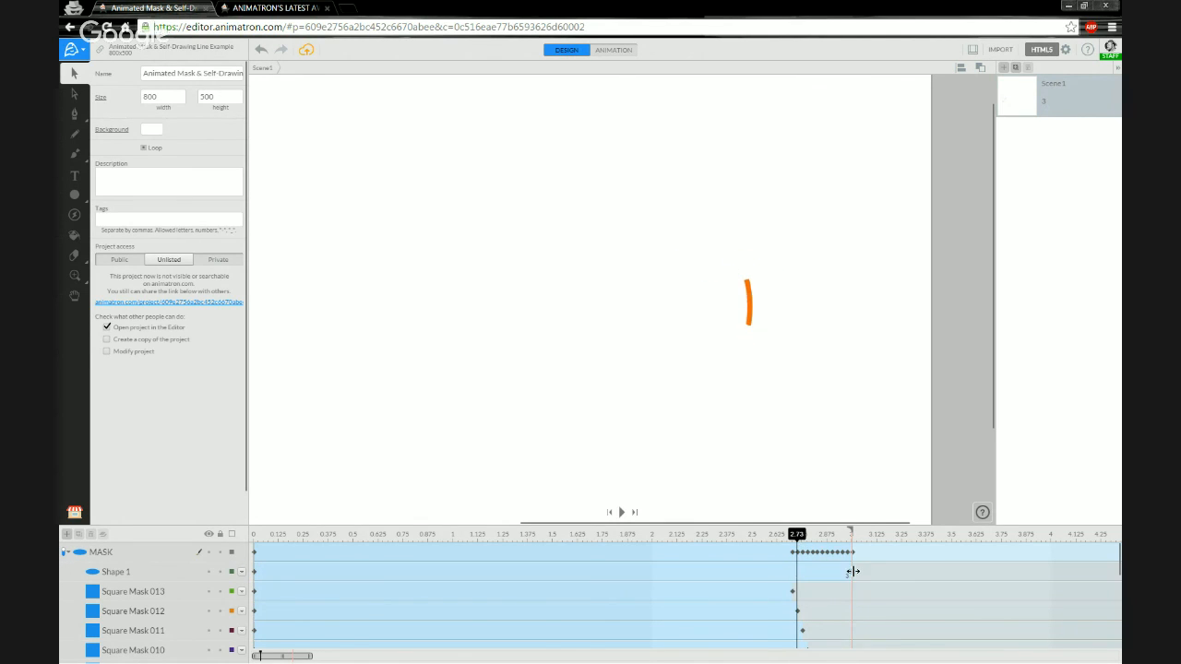
right_click(787, 574)
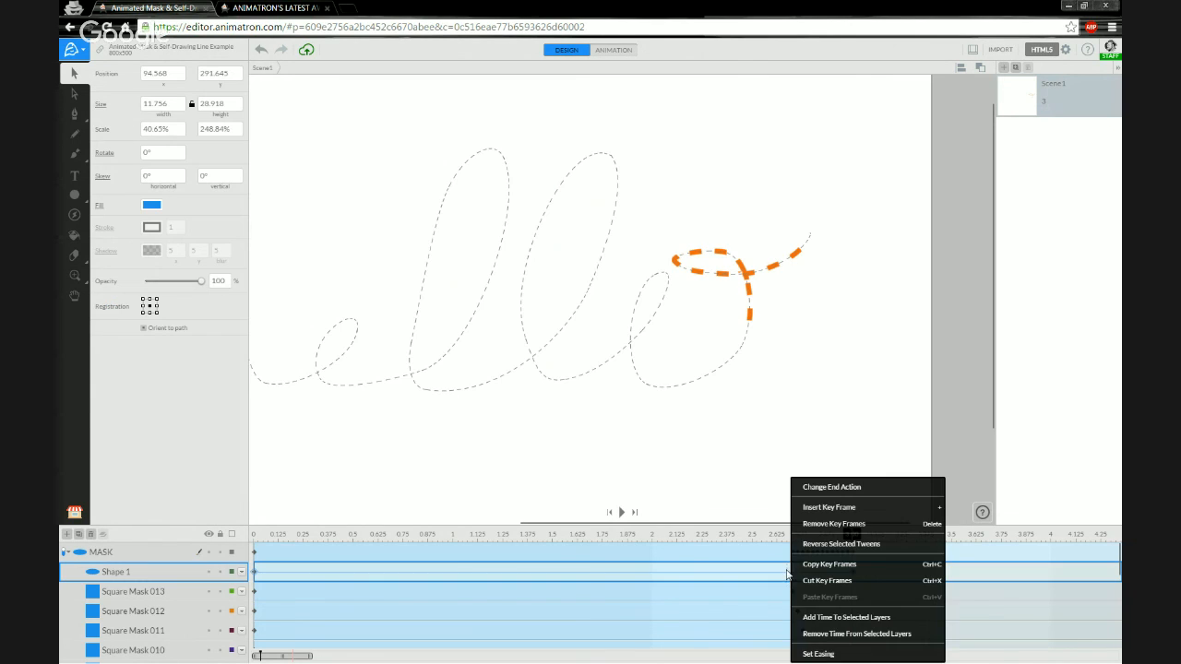
left_click(833, 507)
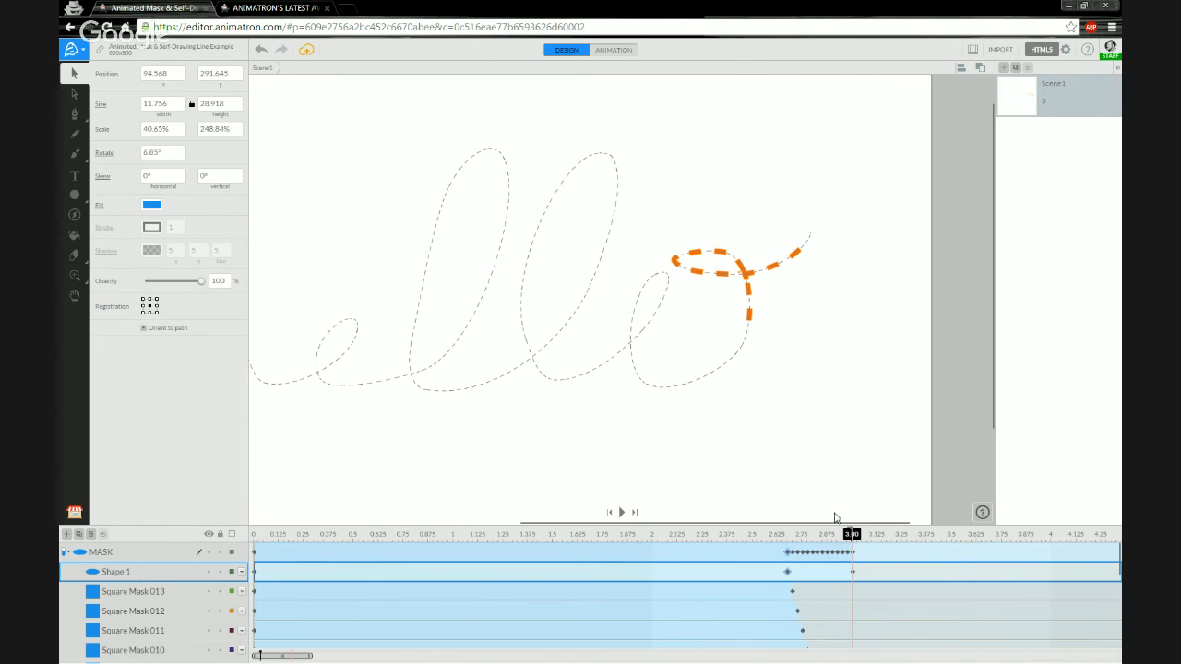
right_click(787, 572)
left_click(812, 489)
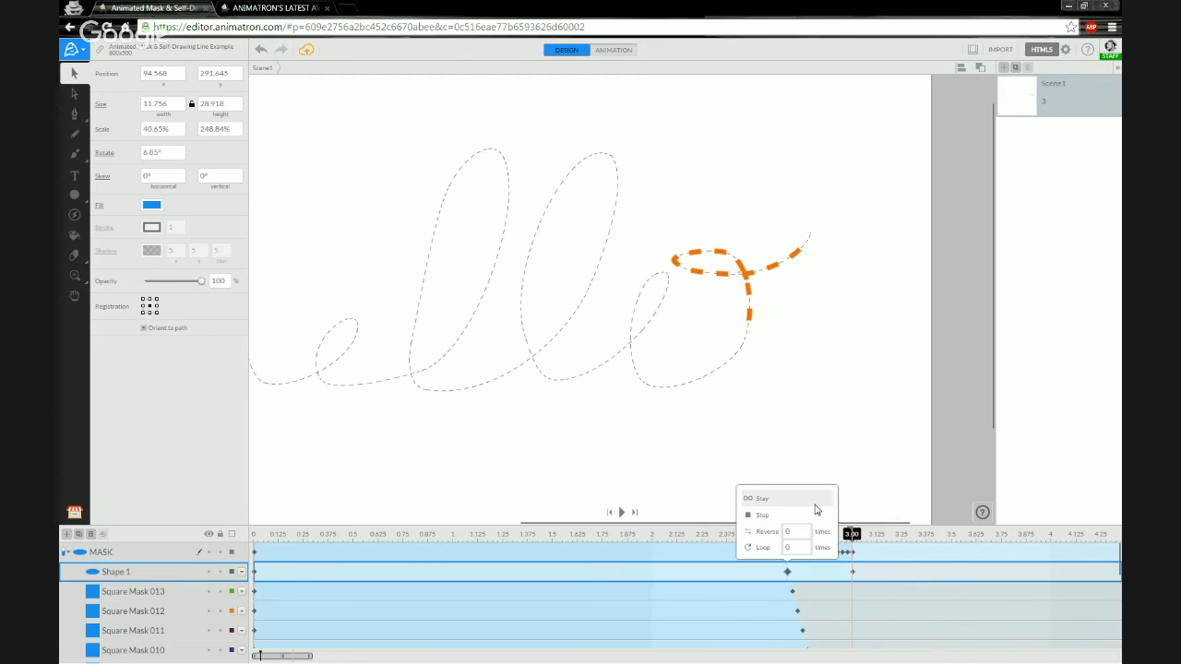
left_click(761, 514)
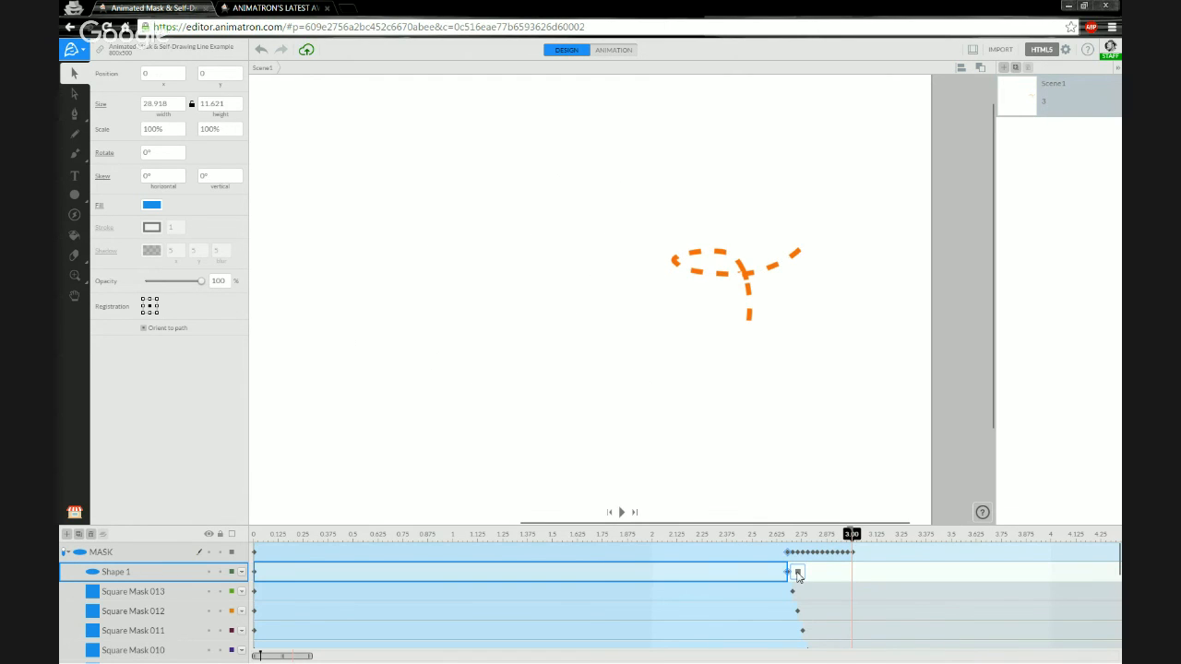
left_click(799, 573)
left_click(778, 500)
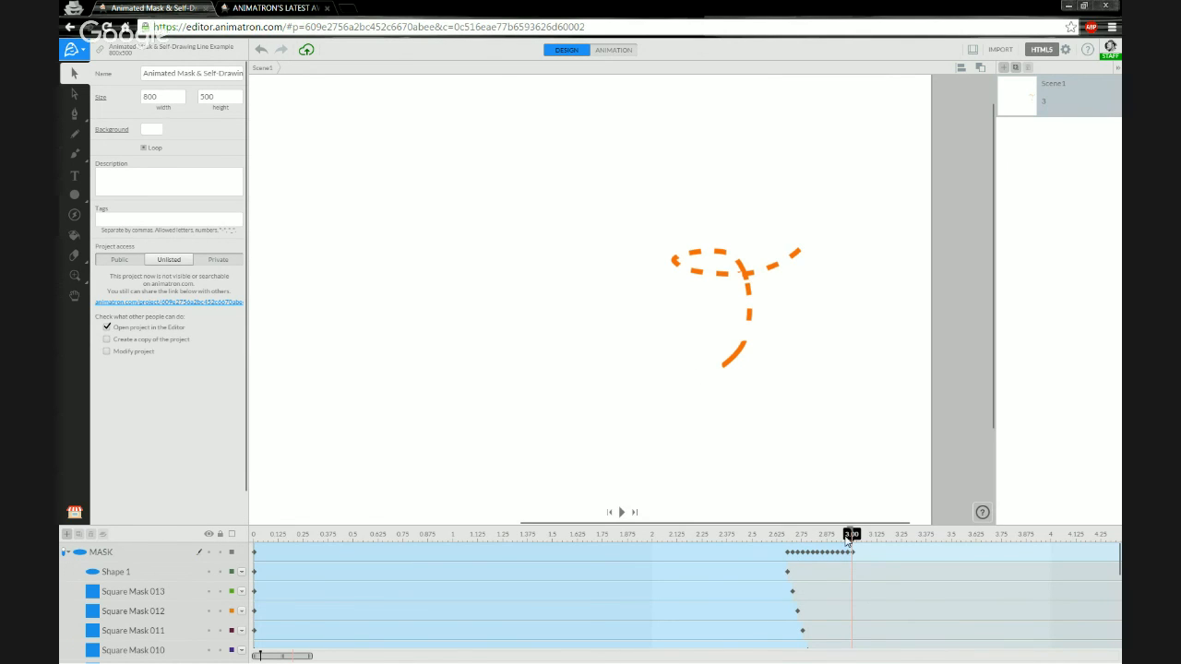
Scrub between about 2.96 and 2.6 s to preview the reveal, then select the MASK group.
mouse_move(849, 540)
left_mouse_down()
mouse_move(527, 540)
mouse_move(852, 547)
mouse_move(762, 548)
mouse_move(839, 554)
left_mouse_up()
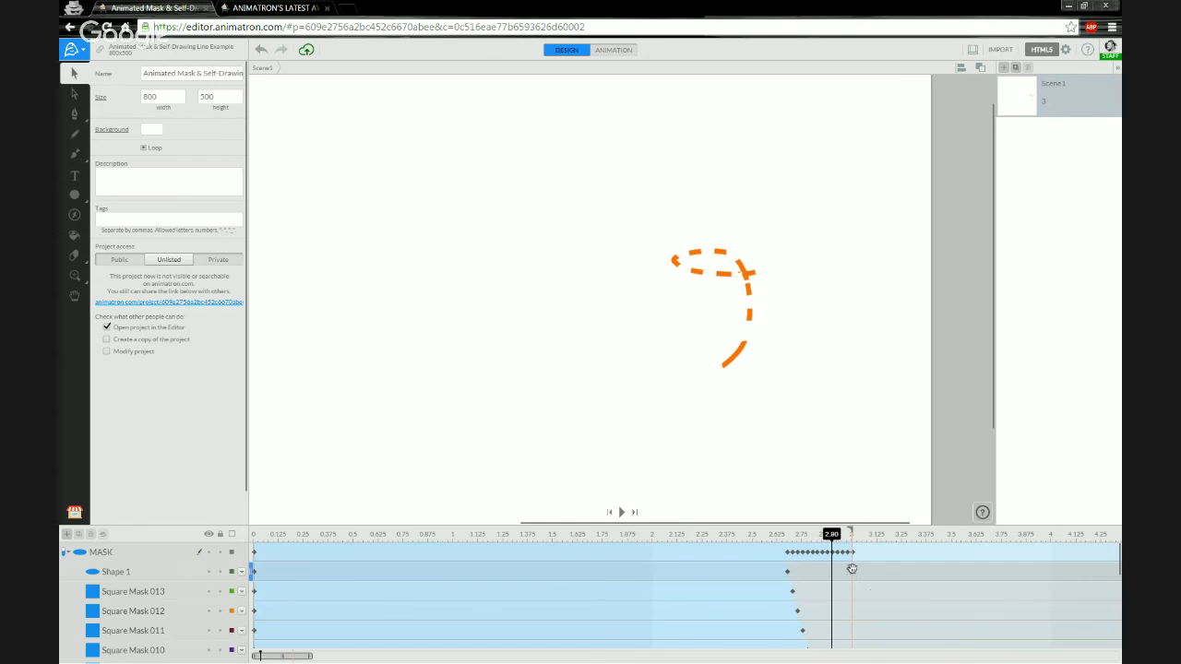
mouse_move(832, 540)
left_mouse_down()
mouse_move(847, 540)
mouse_move(232, 543)
mouse_move(843, 537)
mouse_move(263, 535)
mouse_move(810, 521)
mouse_move(770, 535)
mouse_move(783, 536)
left_mouse_up()
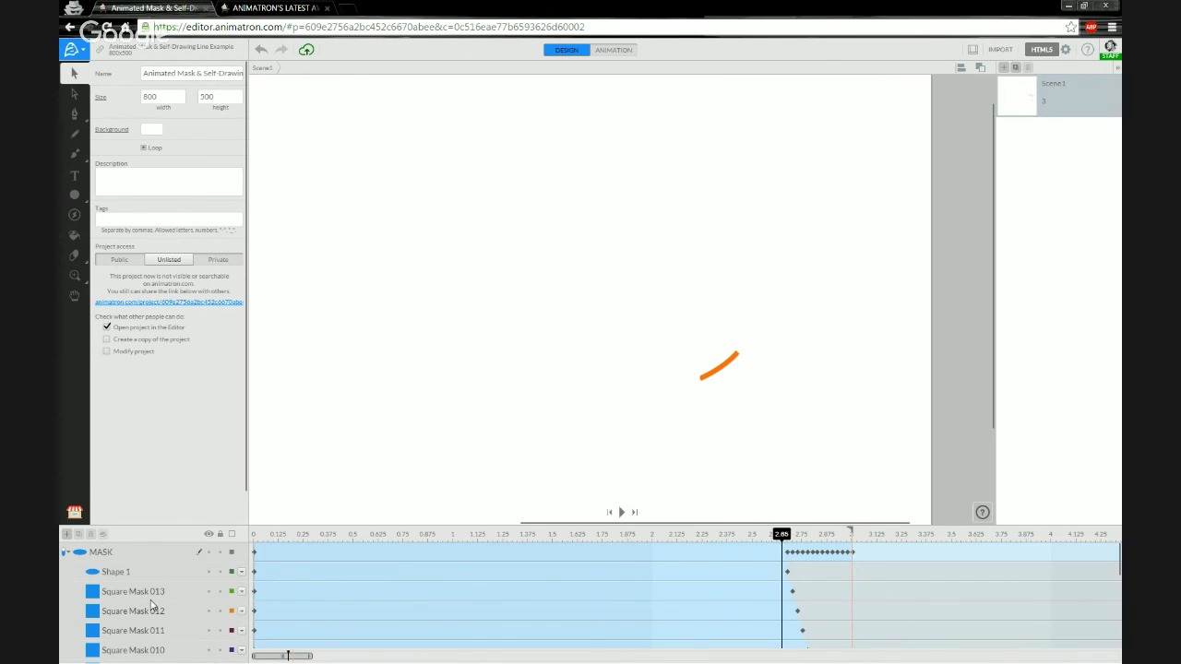
scroll(153, 606, "down", 1)
scroll(152, 601, "up", 1)
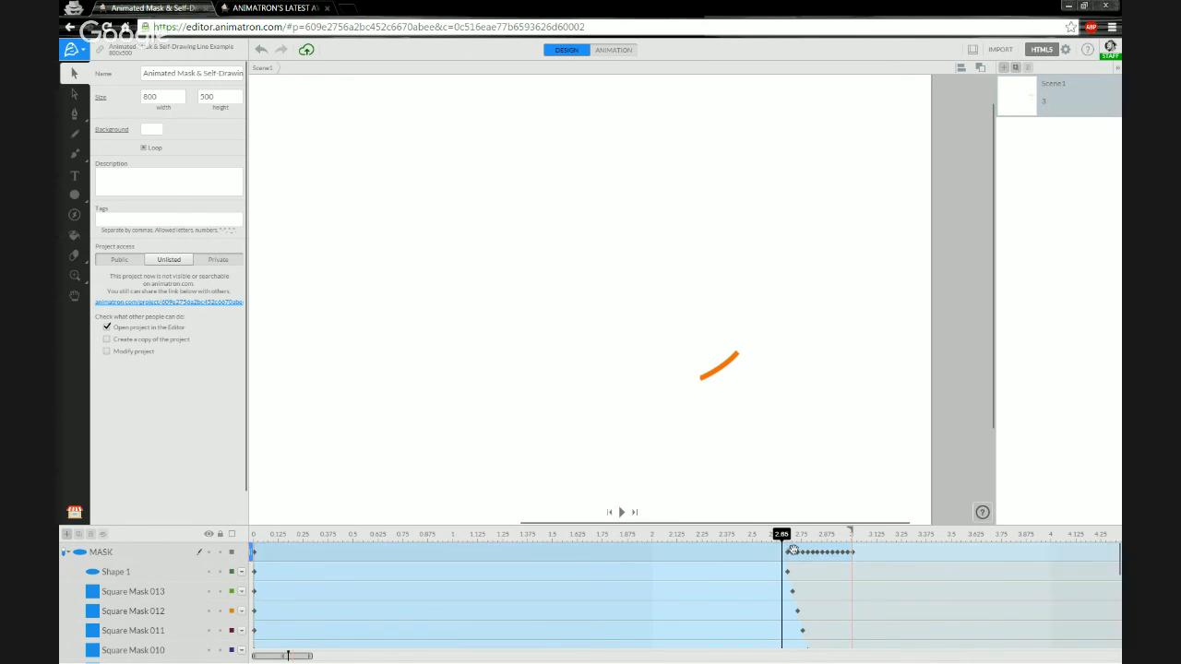
left_click_drag(783, 535, 778, 537)
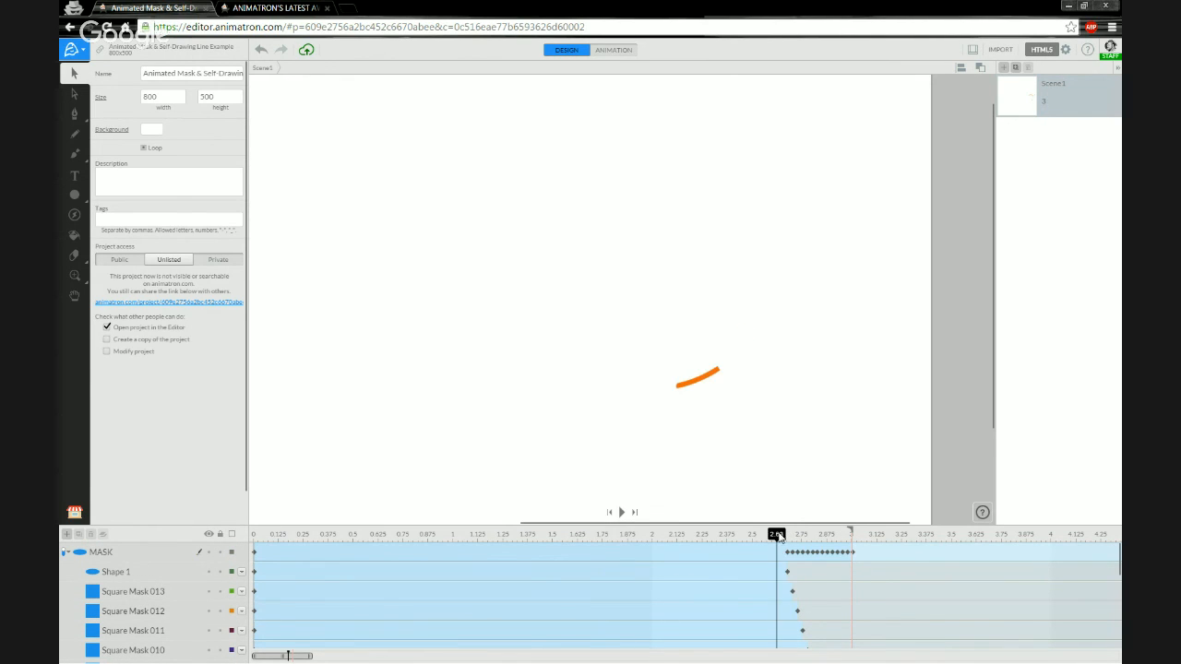
left_click(65, 554)
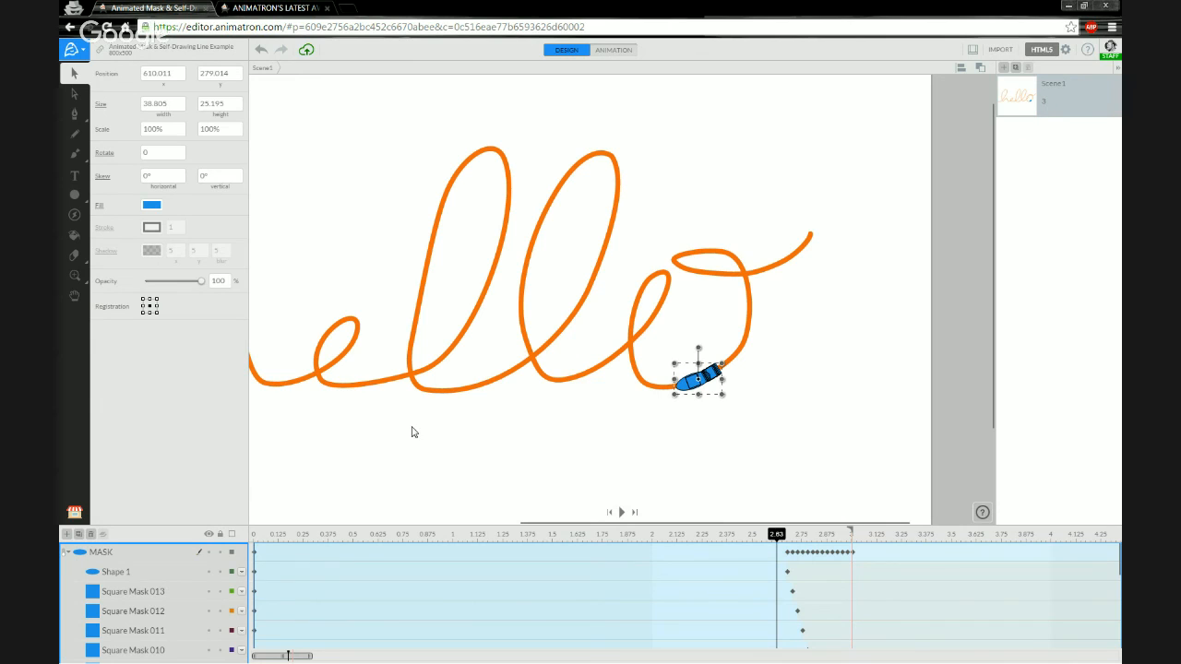
Re-enable masking on the MASK group, deselect, and scrub the playhead to 2.28 s.
scroll(412, 432, "down", 4)
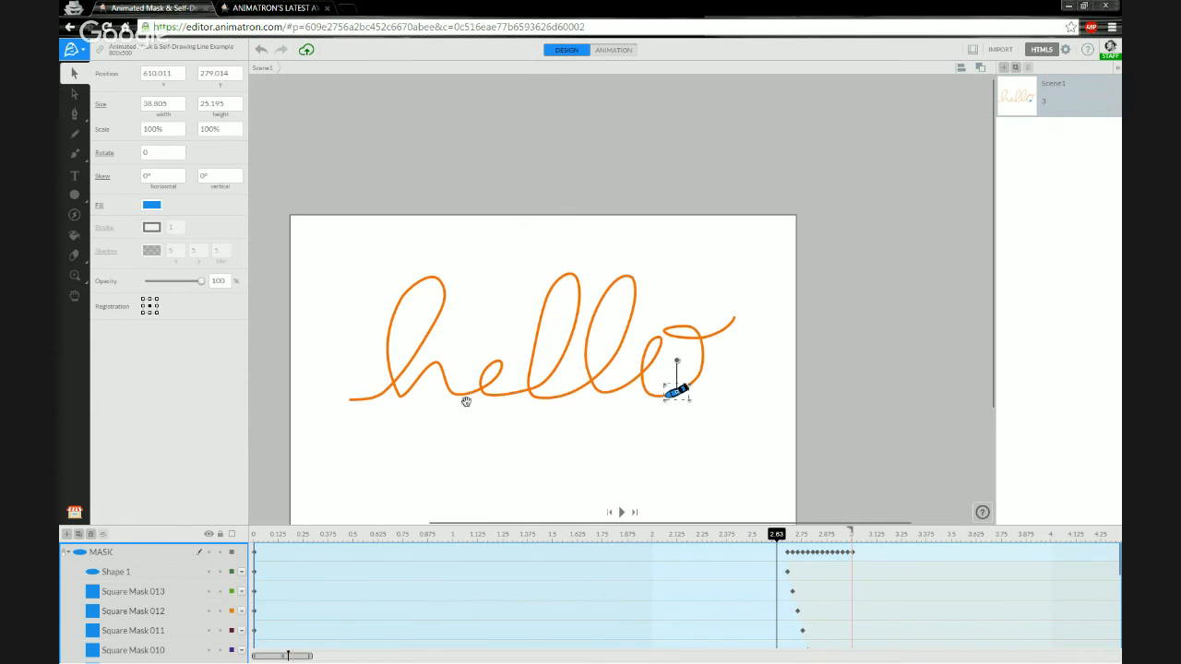
scroll(503, 376, "up", 2)
scroll(488, 427, "up", 1)
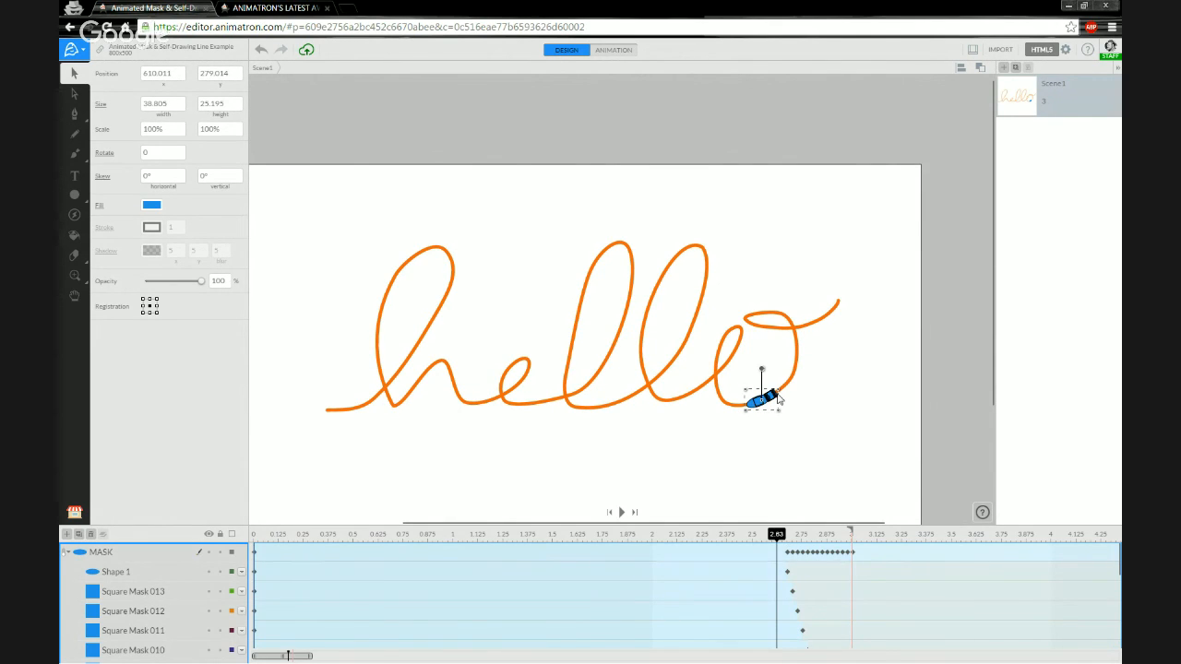
left_click(63, 553)
left_click(766, 440)
scroll(767, 402, "down", 2)
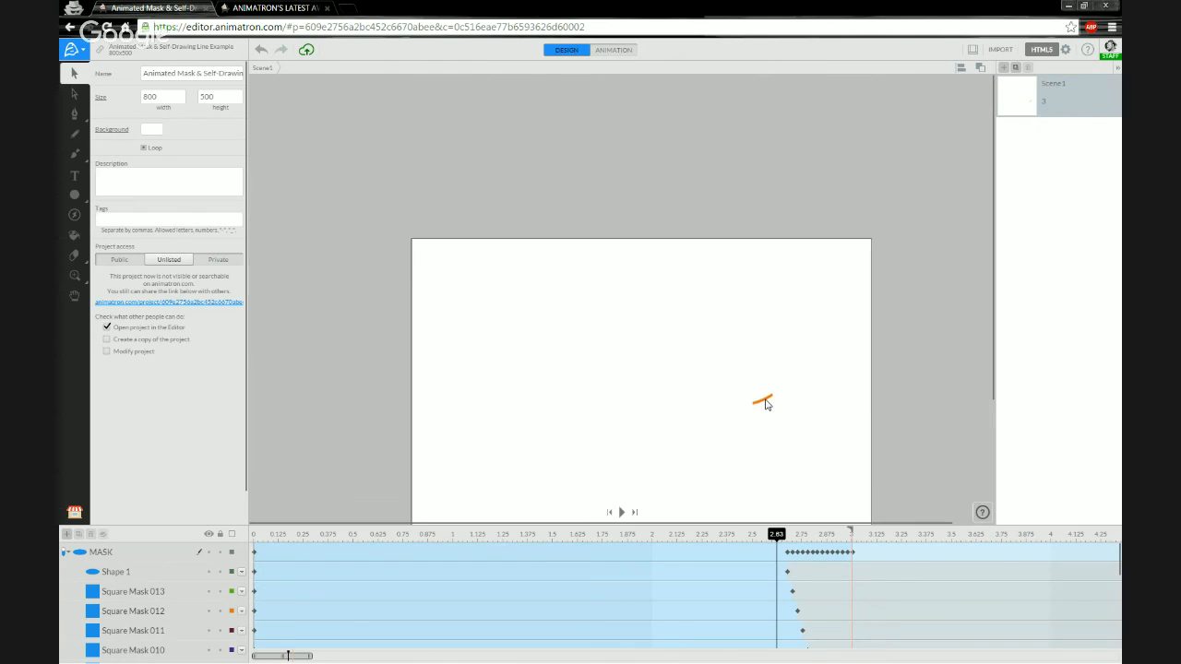
scroll(767, 406, "up", 4)
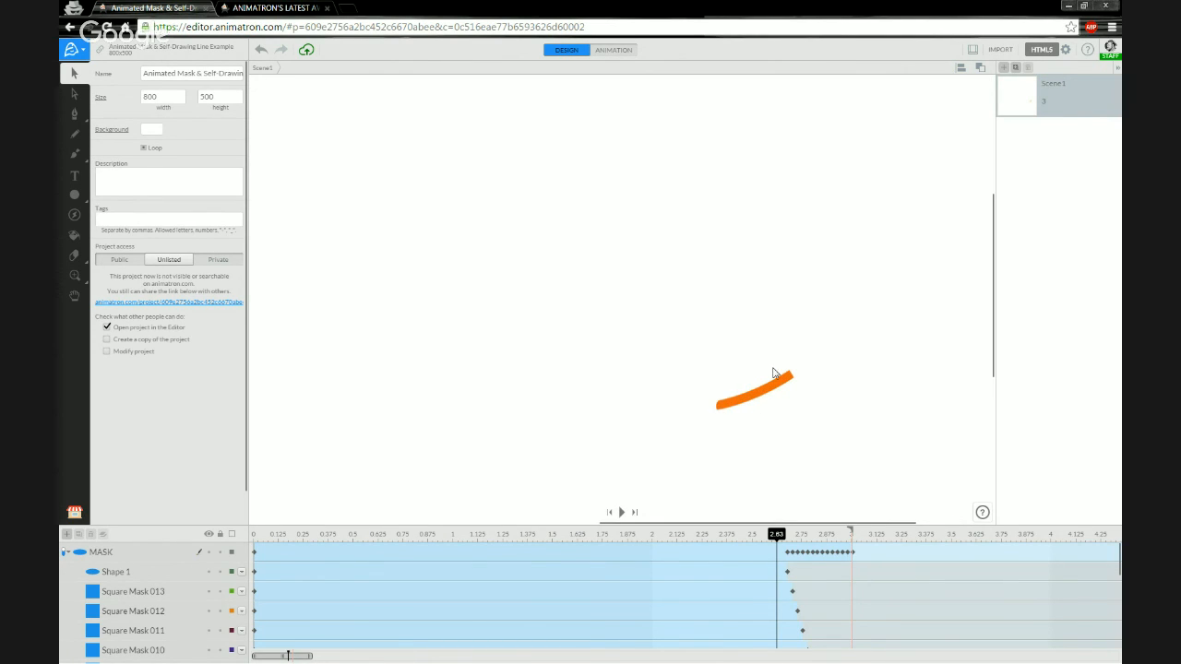
mouse_move(777, 535)
left_mouse_down()
mouse_move(662, 542)
mouse_move(797, 543)
mouse_move(250, 544)
left_mouse_up()
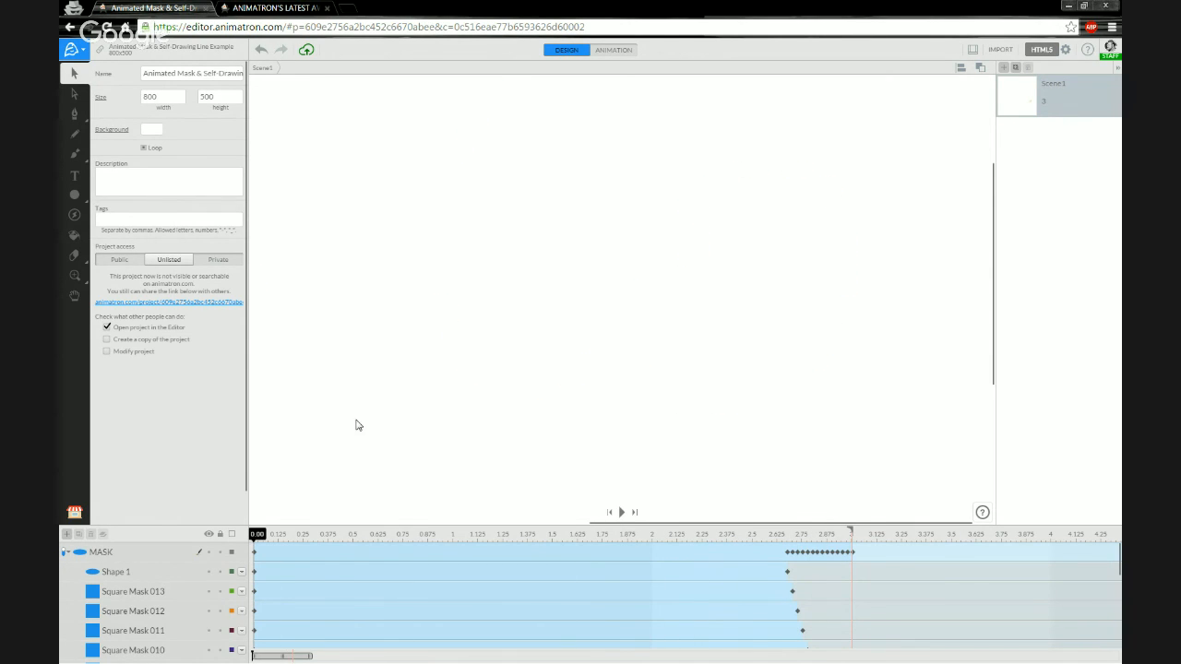
Recentre the stage and collapse the MASK group's child layers in the layer list.
scroll(356, 419, "down", 5)
left_click_drag(342, 458, 568, 423)
scroll(172, 598, "down", 5)
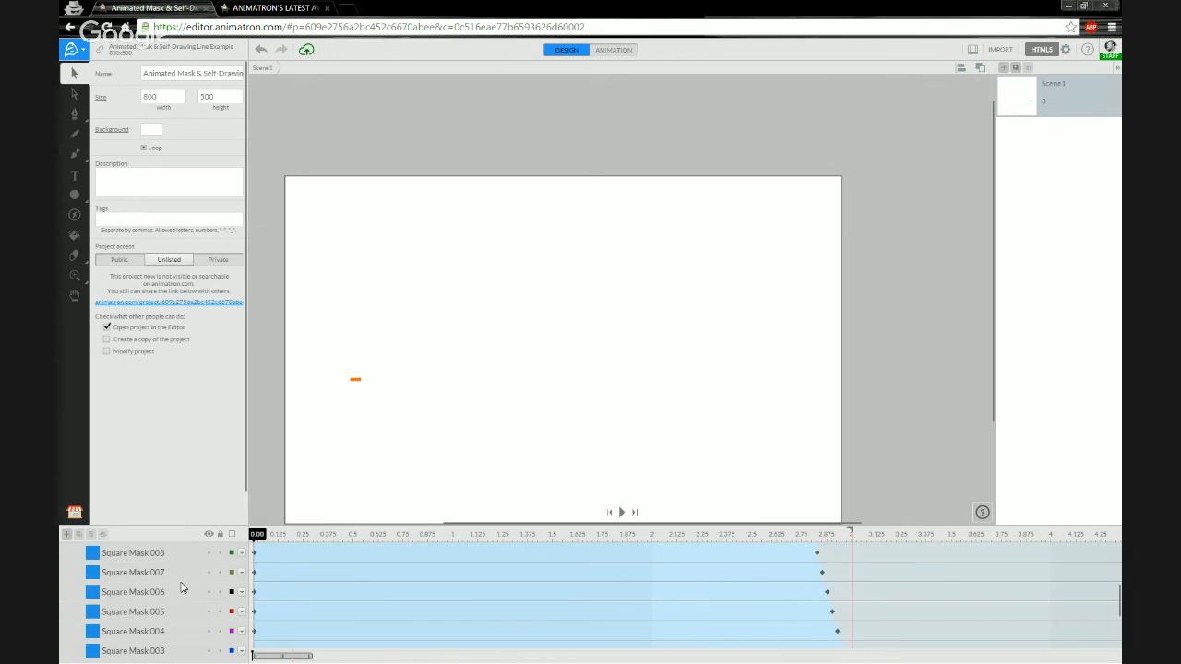
scroll(190, 581, "up", 5)
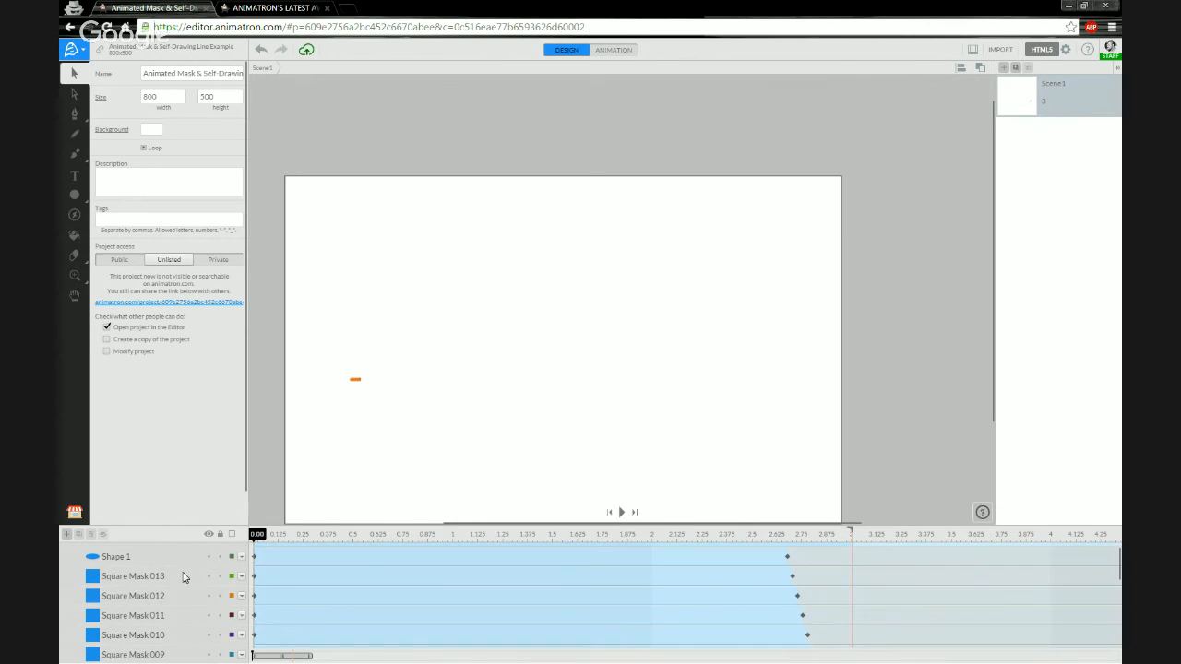
left_click(65, 553)
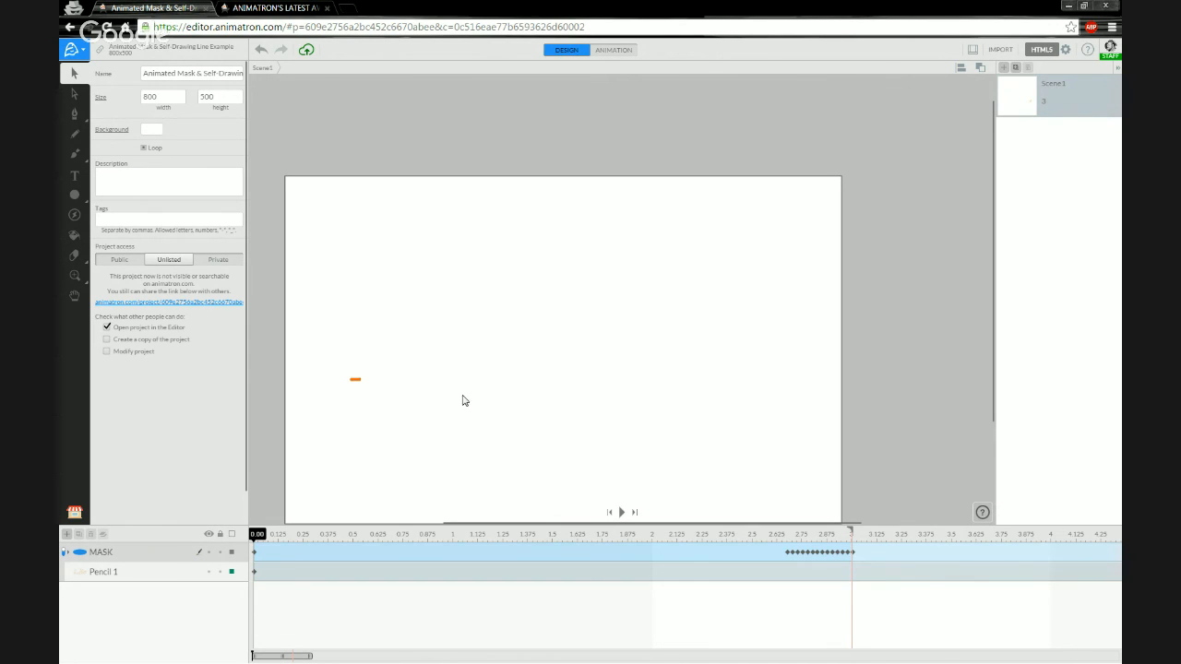
Scrub to 0.80 s and 2.75 s, then play the animation twice to watch 'hello' draw.
left_click_drag(522, 385, 567, 351)
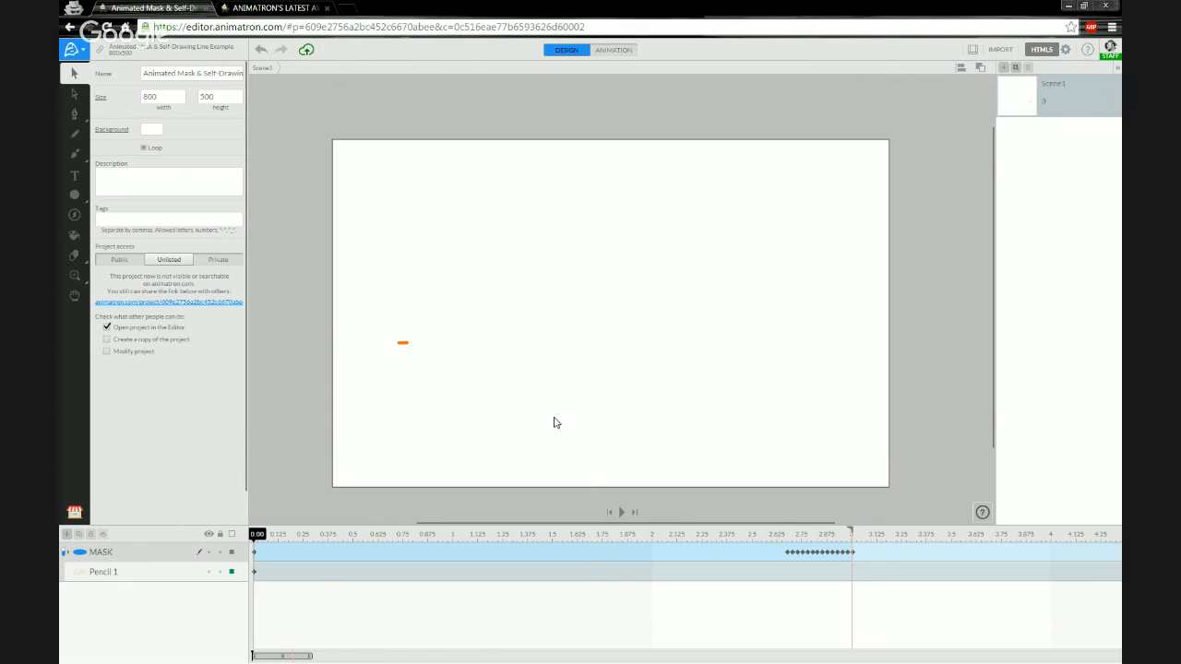
mouse_move(257, 534)
left_mouse_down()
mouse_move(825, 538)
mouse_move(247, 523)
left_mouse_up()
mouse_move(259, 537)
left_mouse_down()
mouse_move(876, 545)
mouse_move(247, 540)
left_mouse_up()
key("space")
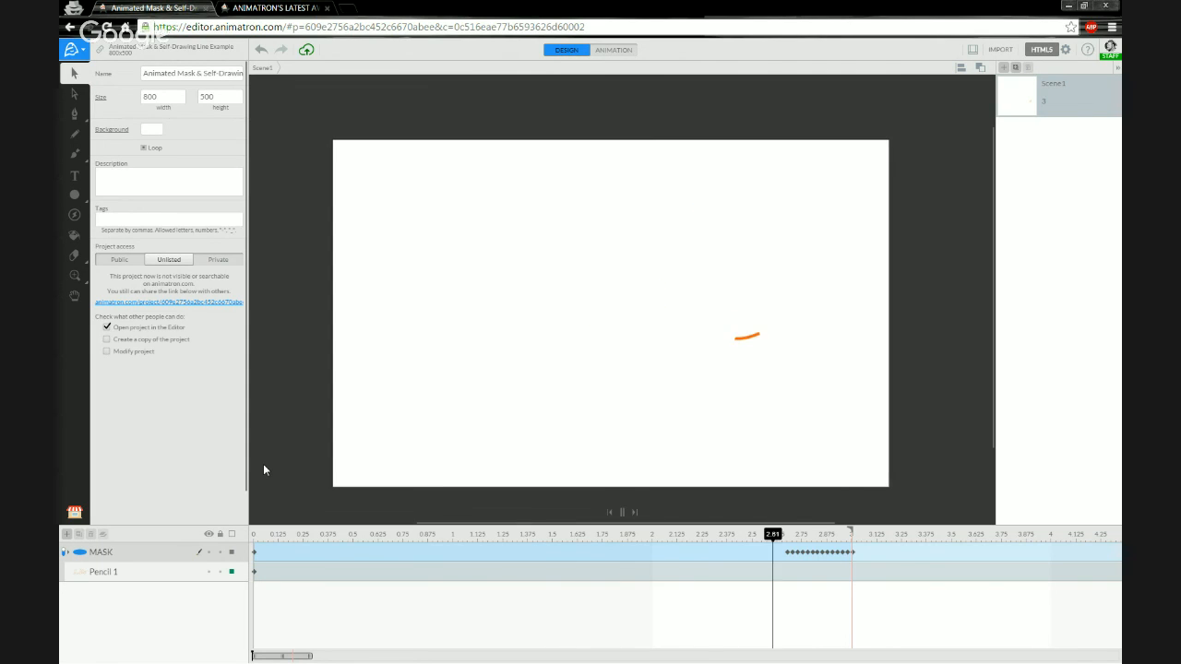
key("space")
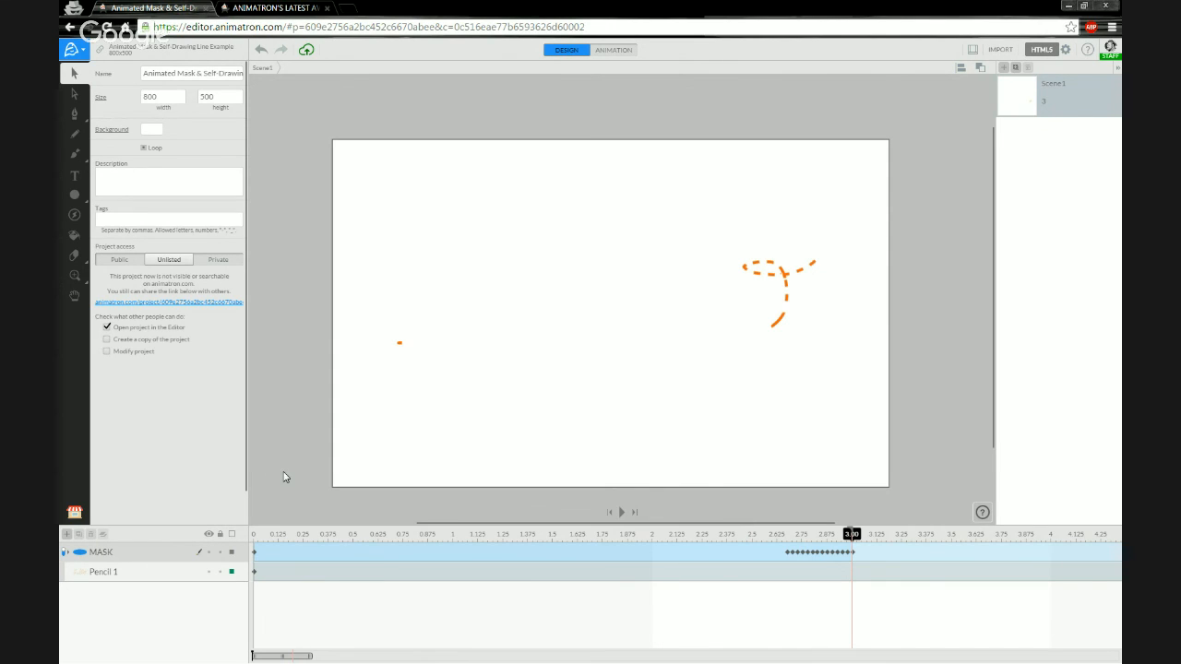
Select the orange 'hello' Pencil 1 path to show stroke width 4 and smoothness 7.
left_click(63, 554)
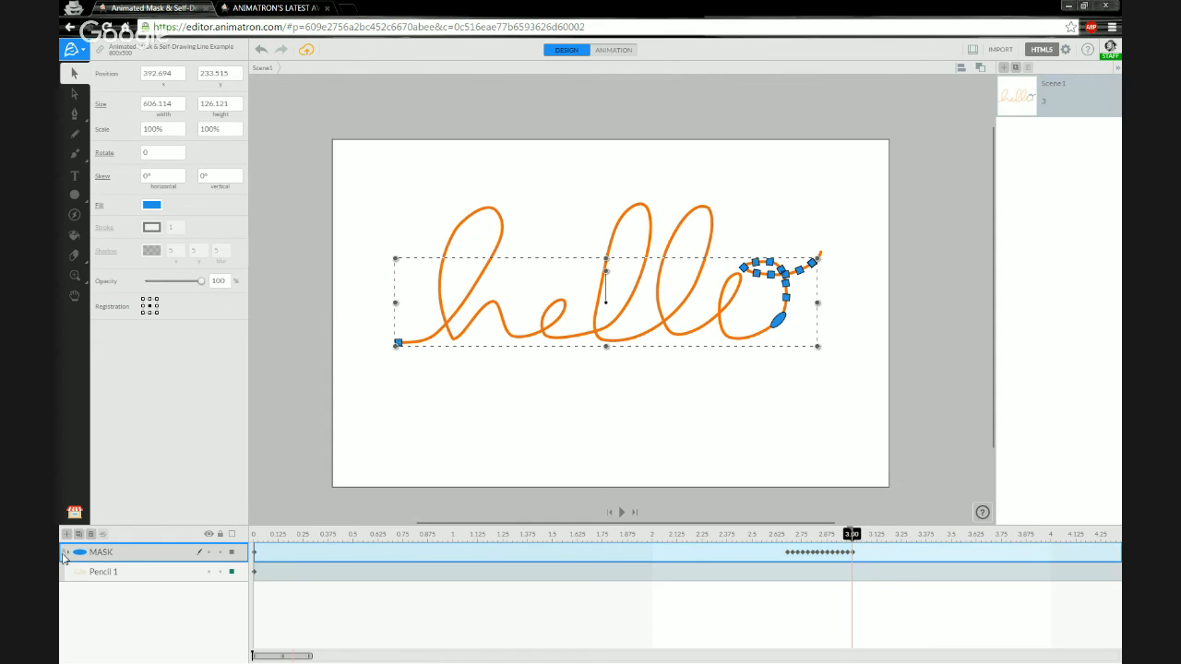
left_click(429, 407)
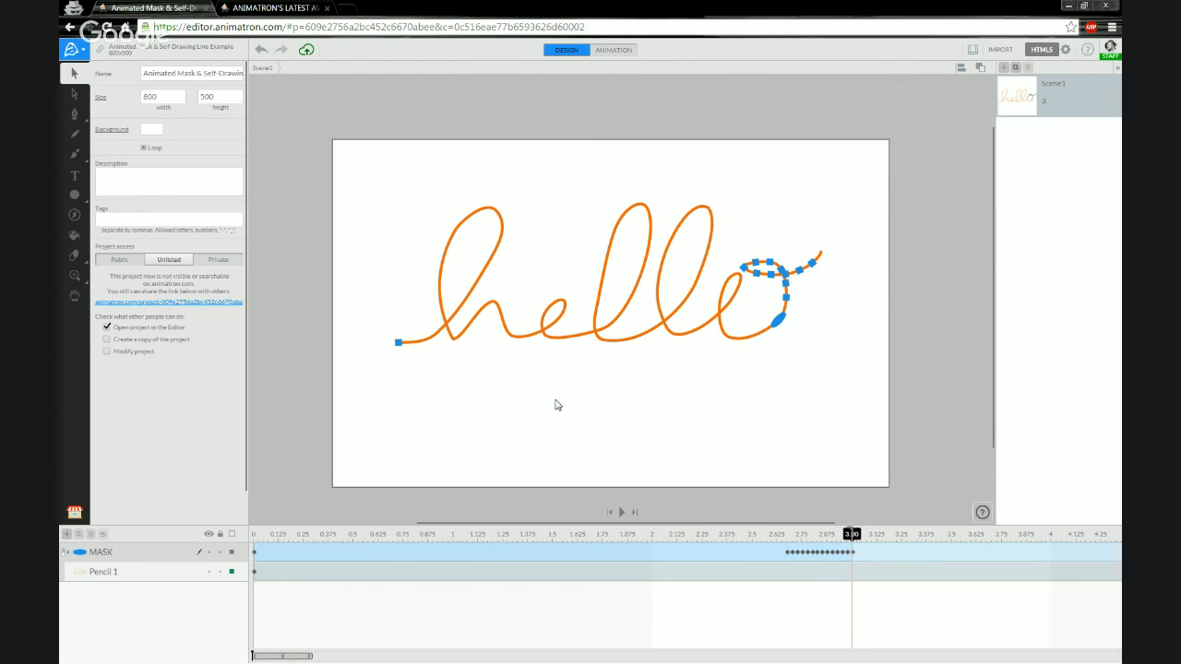
left_click(449, 335)
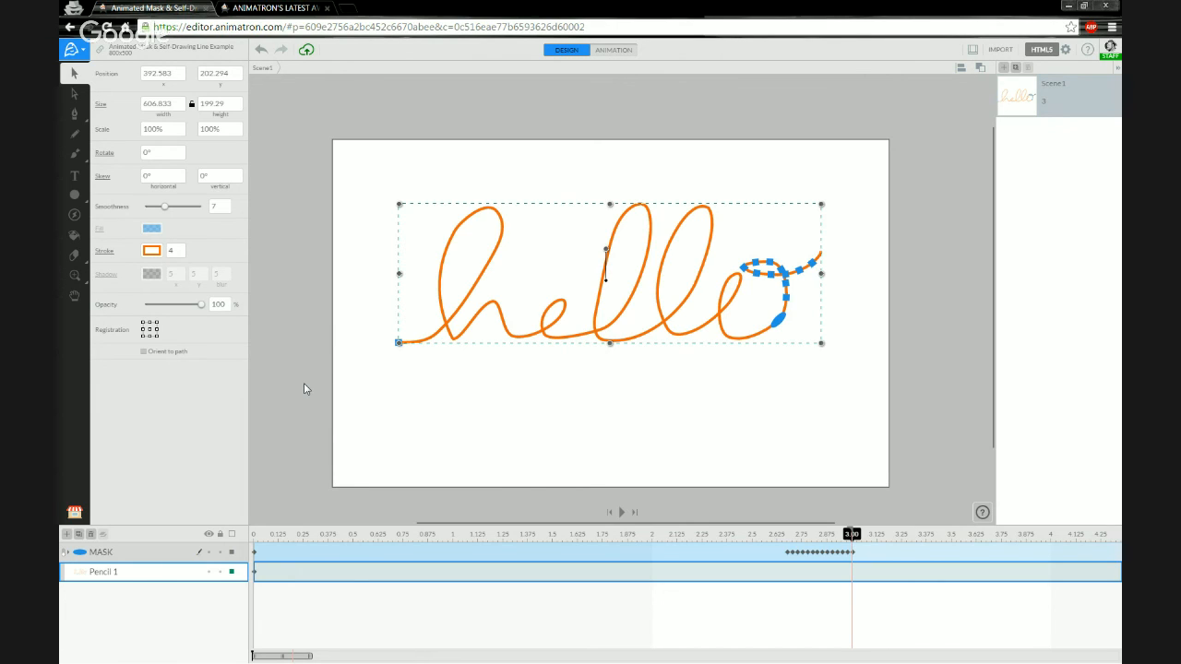
left_click_drag(362, 538, 861, 526)
left_click(277, 9)
scroll(166, 314, "down", 5)
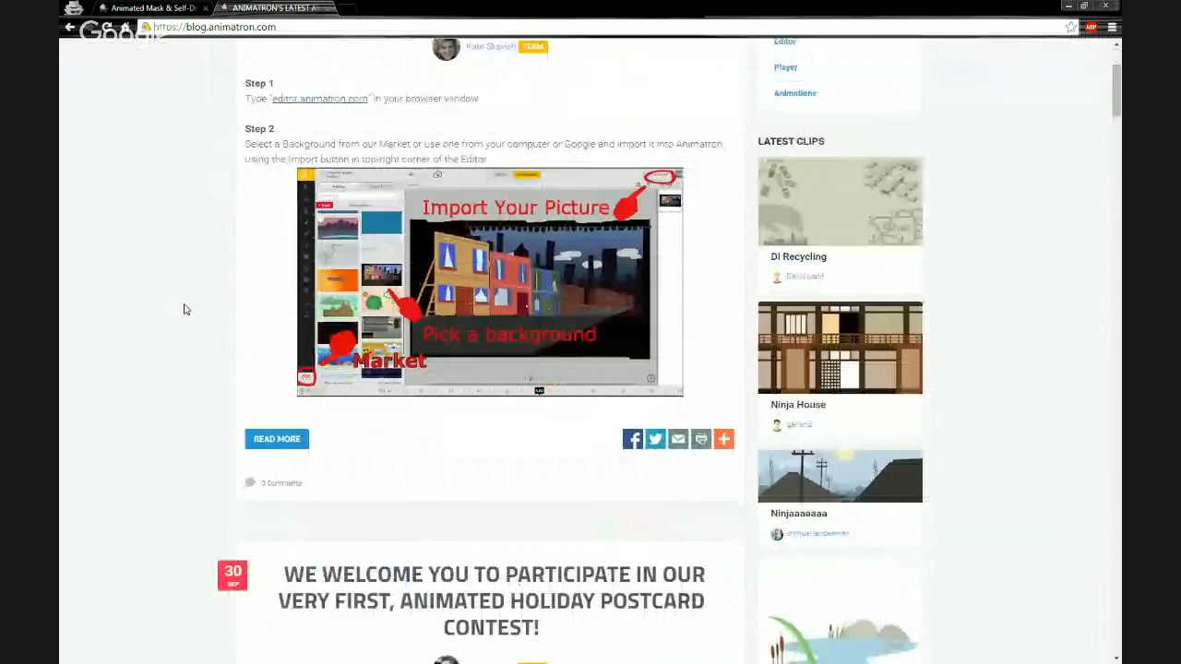
scroll(185, 309, "down", 2)
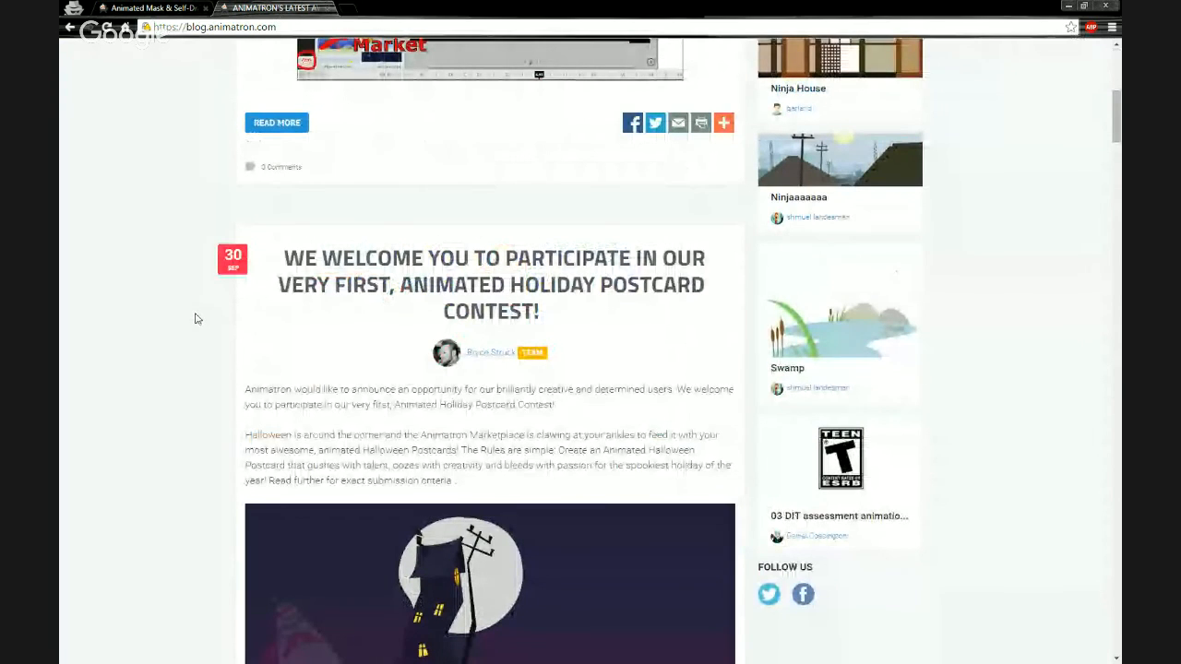
scroll(195, 318, "down", 1)
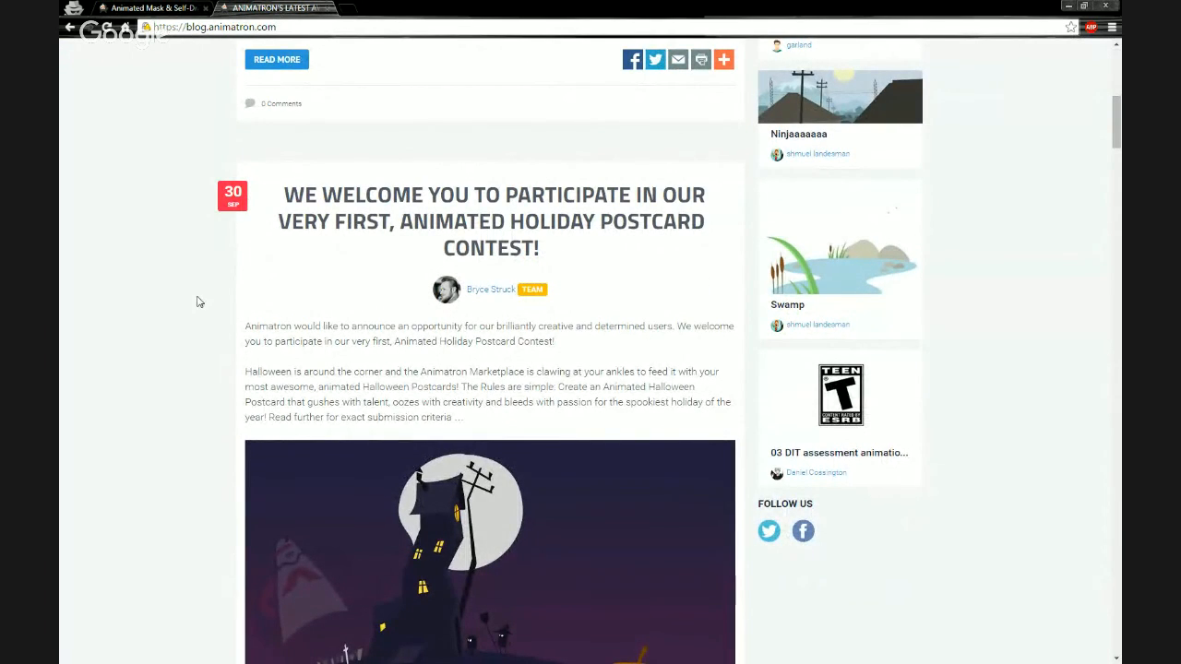
scroll(197, 302, "down", 1)
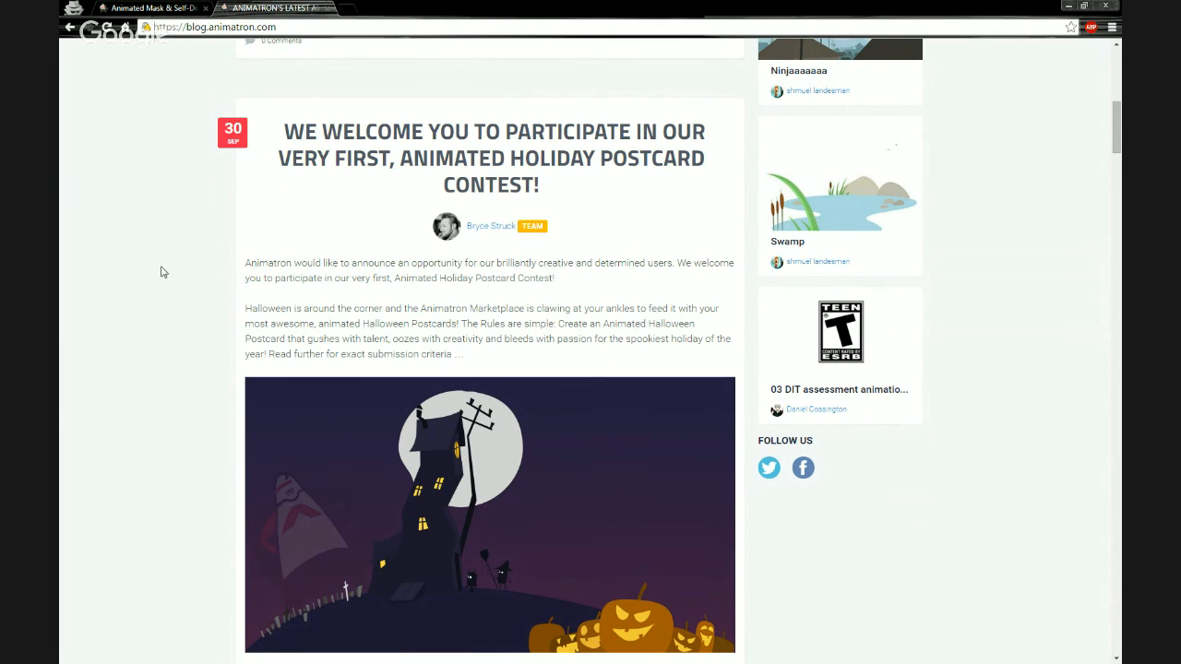
scroll(222, 310, "down", 1)
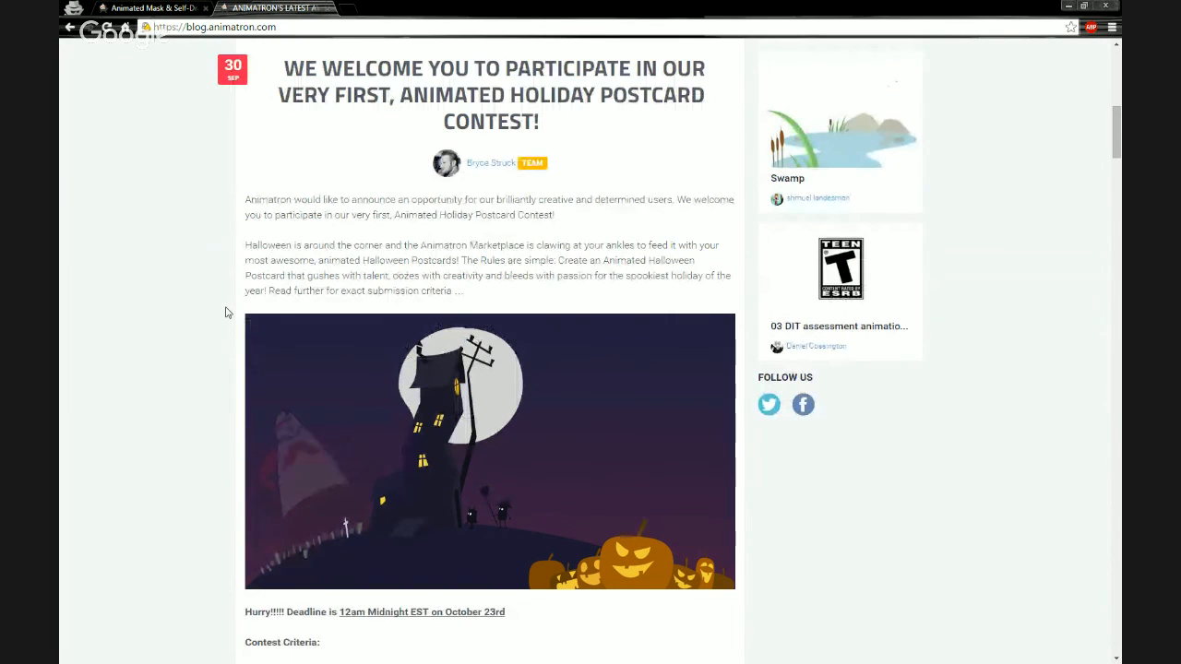
scroll(237, 315, "down", 1)
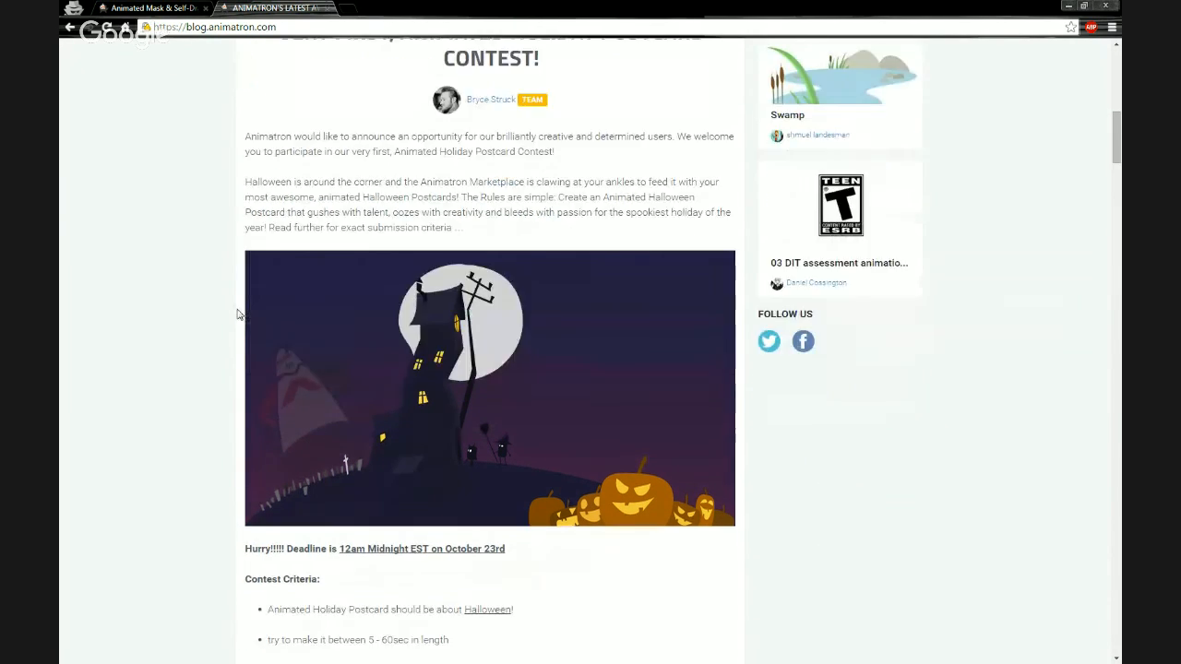
scroll(214, 419, "down", 1)
scroll(214, 418, "down", 4)
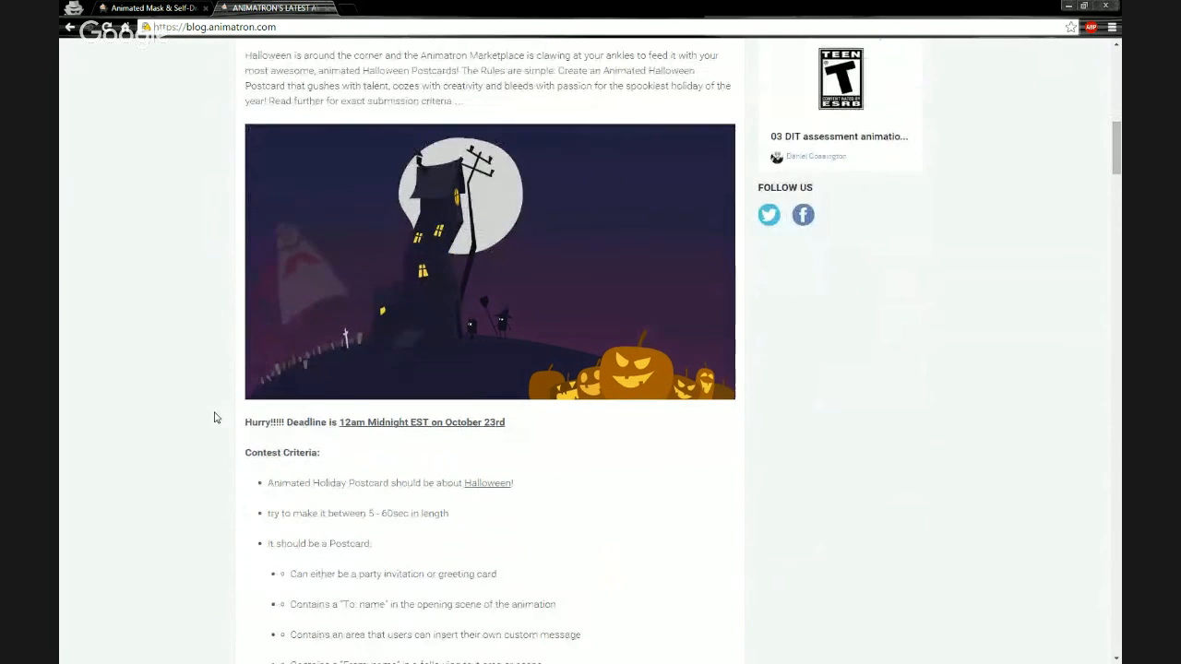
scroll(228, 416, "down", 2)
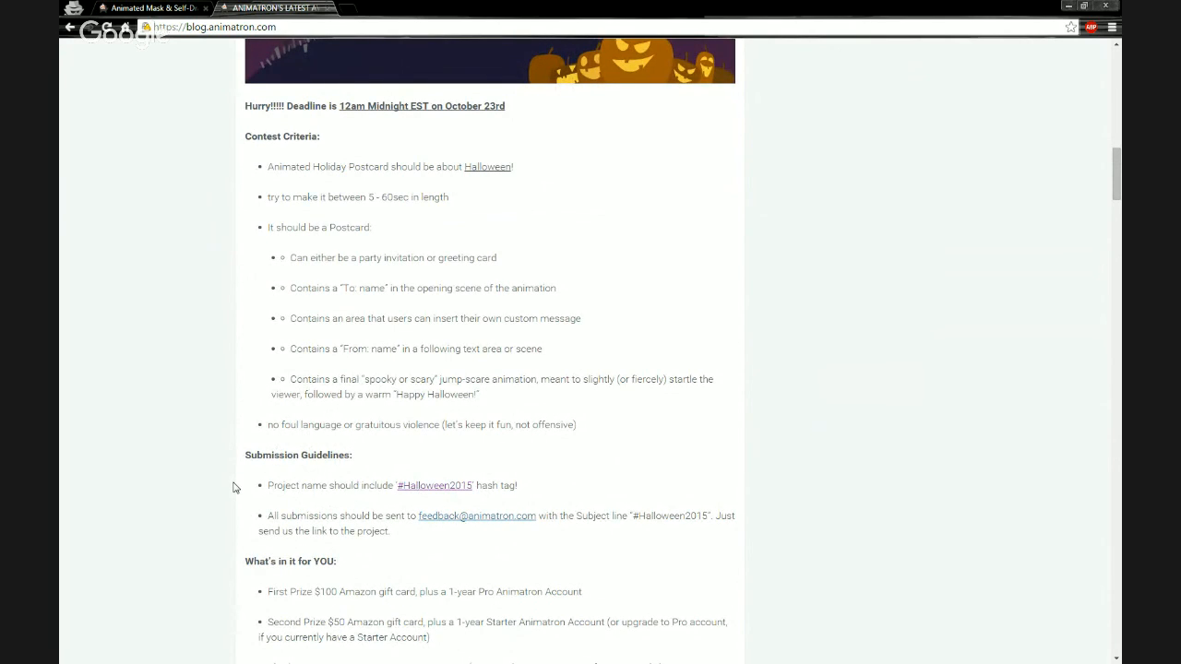
scroll(233, 487, "down", 3)
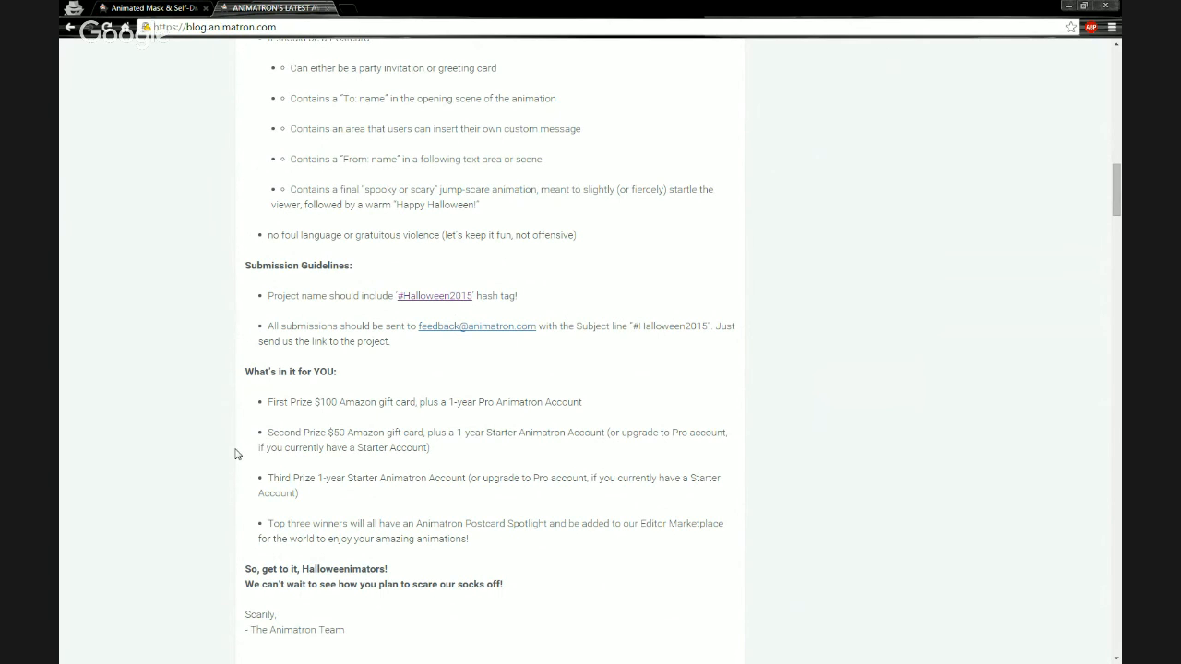
scroll(235, 454, "up", 3)
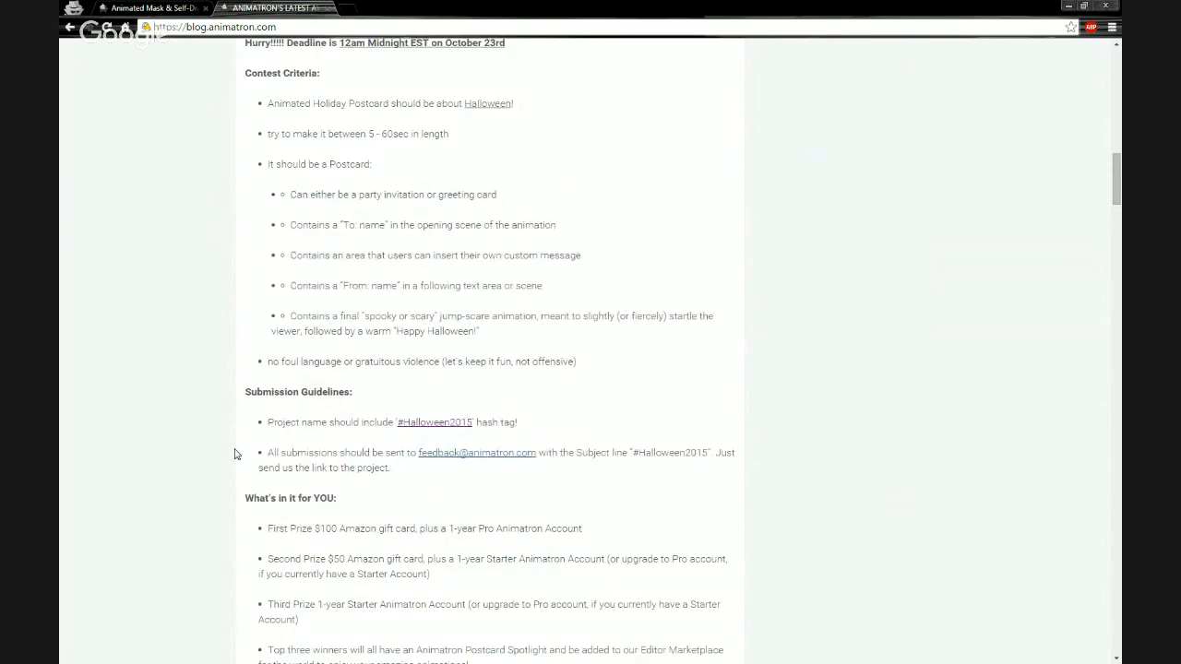
scroll(295, 465, "down", 2)
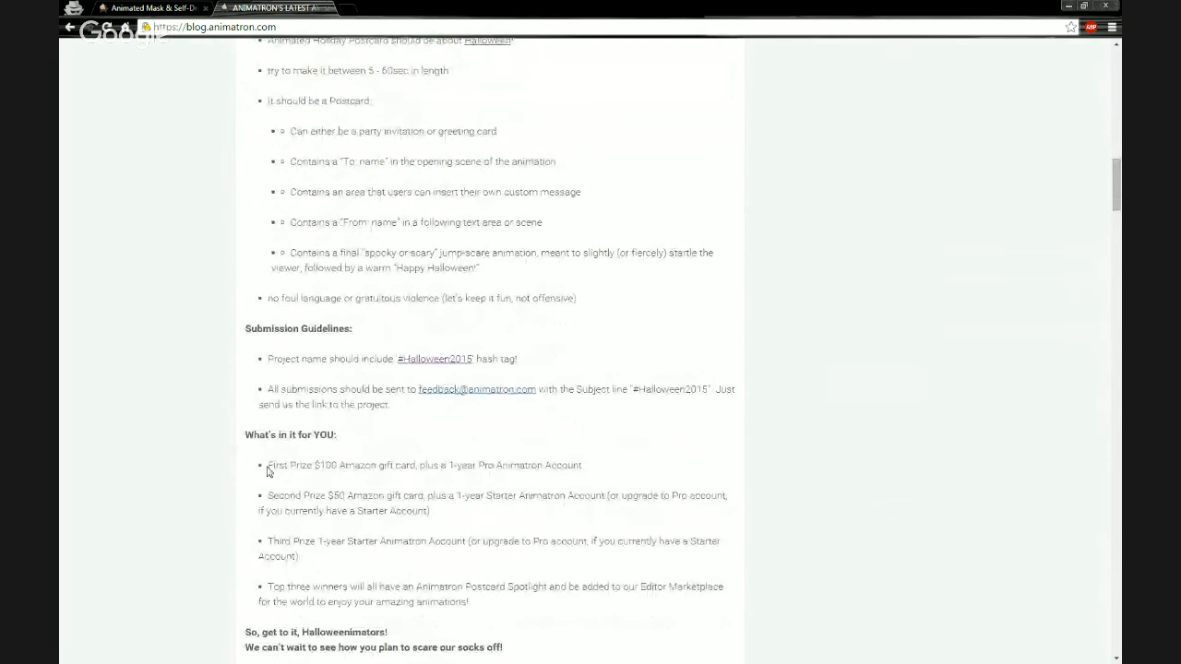
left_click_drag(266, 465, 632, 473)
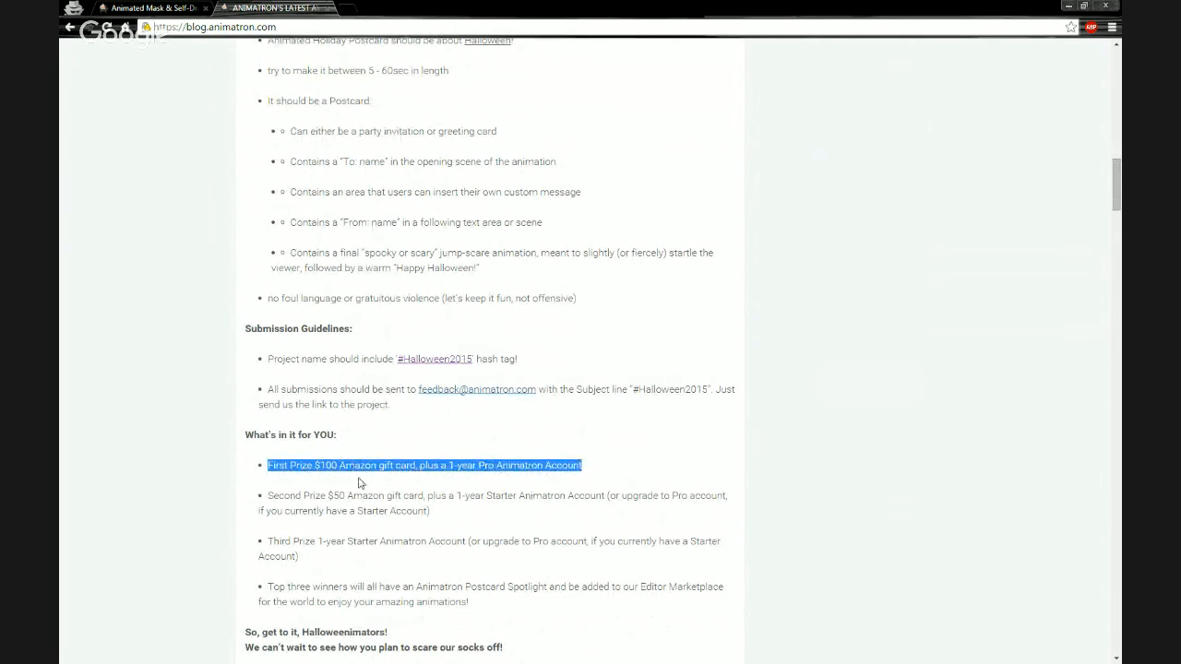
left_click(246, 468)
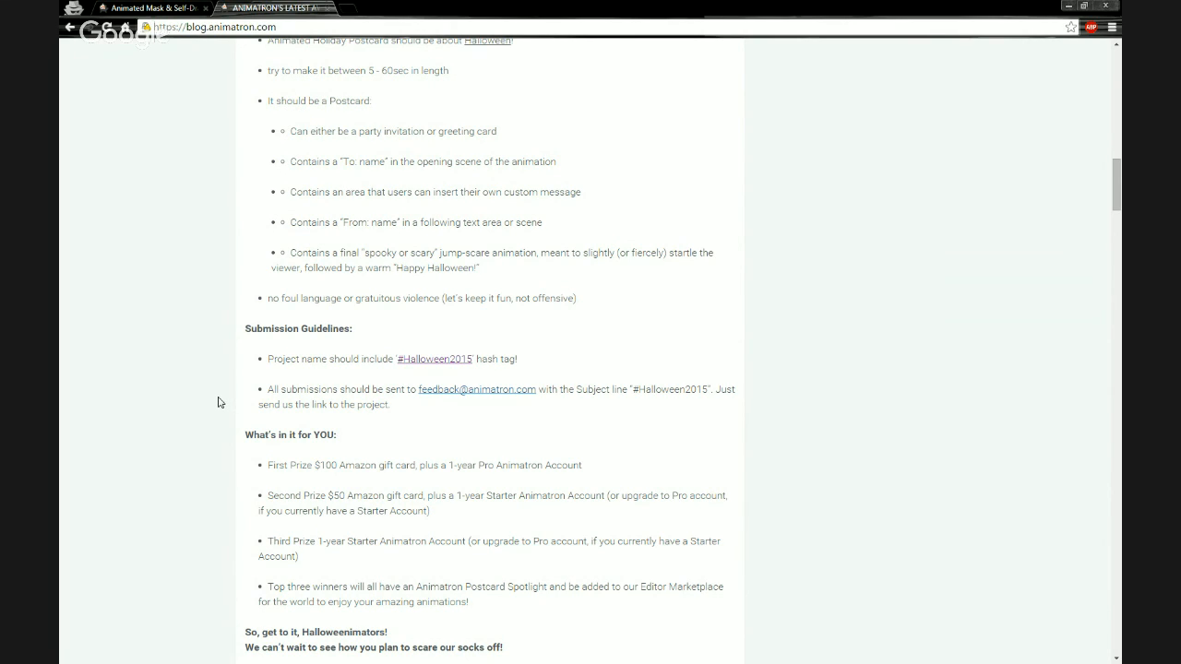
left_click_drag(268, 466, 591, 471)
left_click(307, 469)
scroll(203, 389, "up", 2)
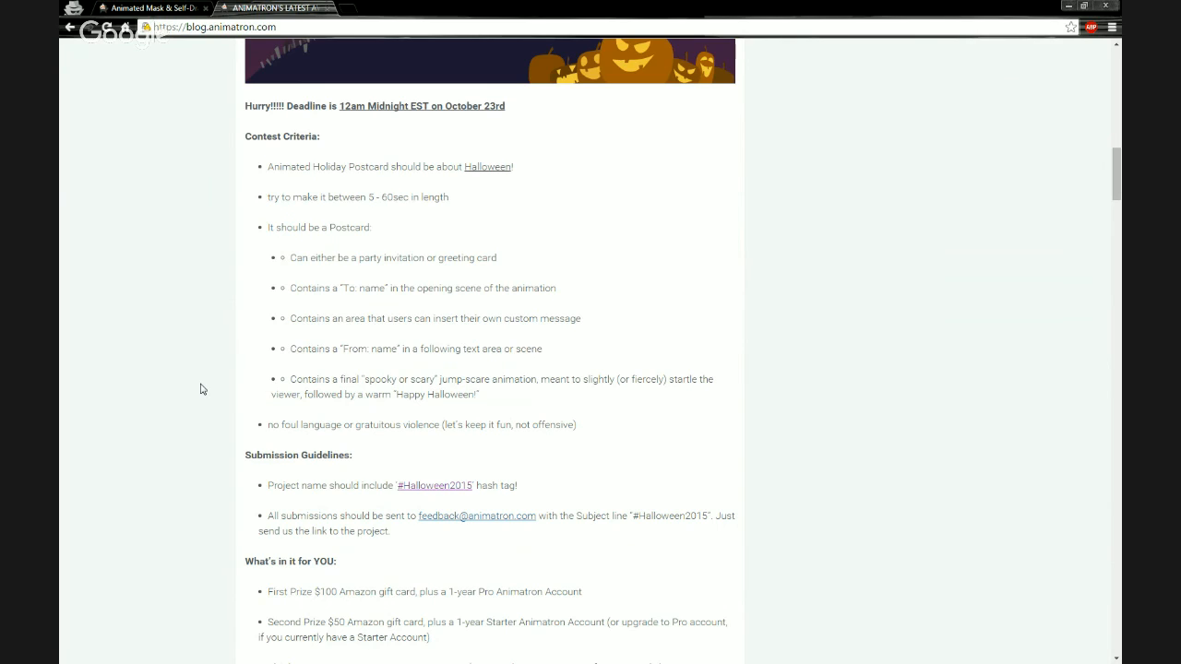
scroll(203, 389, "up", 8)
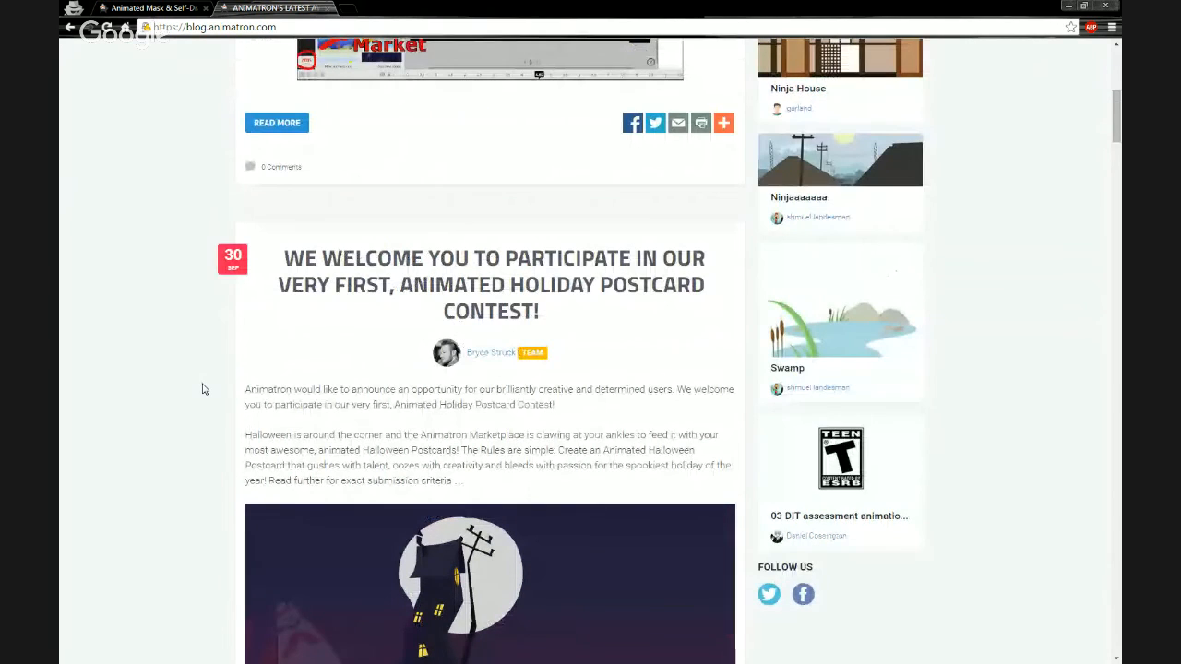
scroll(216, 369, "down", 3)
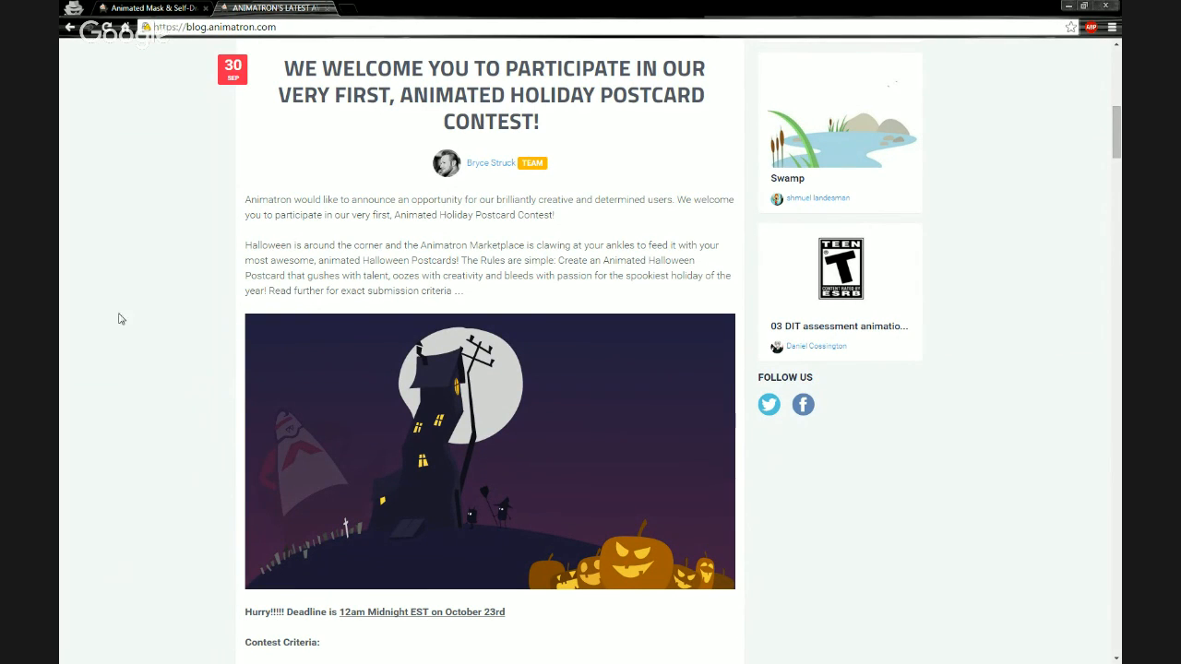
left_click(112, 9)
left_click(443, 411)
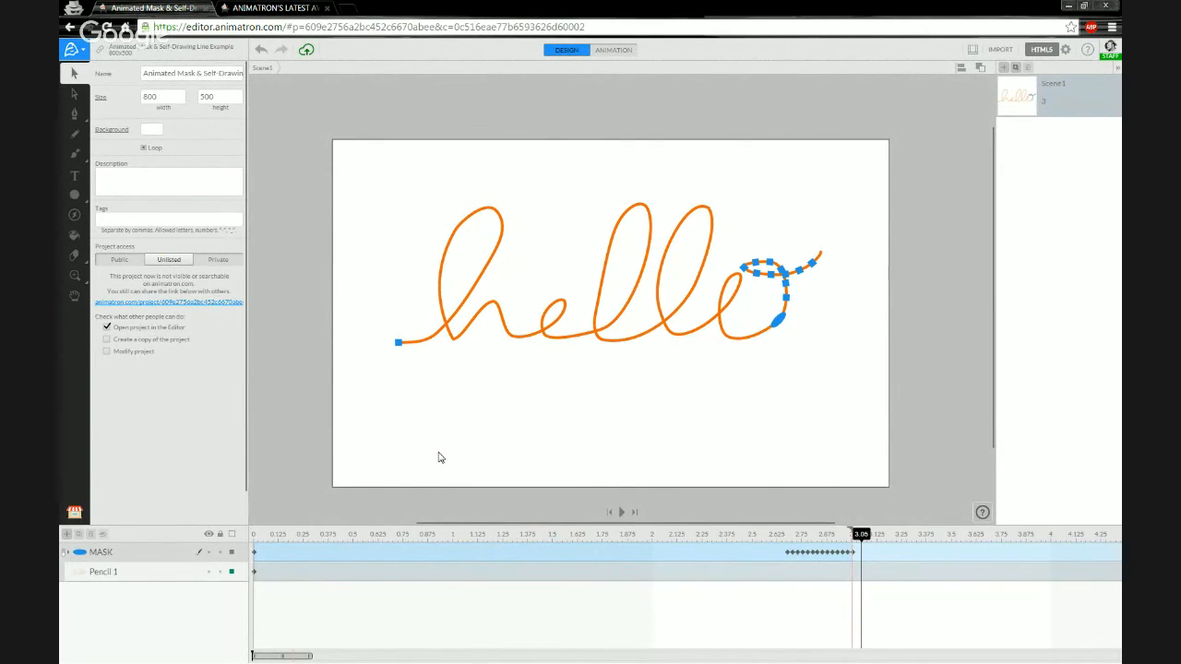
Add a Verdana text object containing the feedback e-mail address below the orange 'hello'.
key("t")
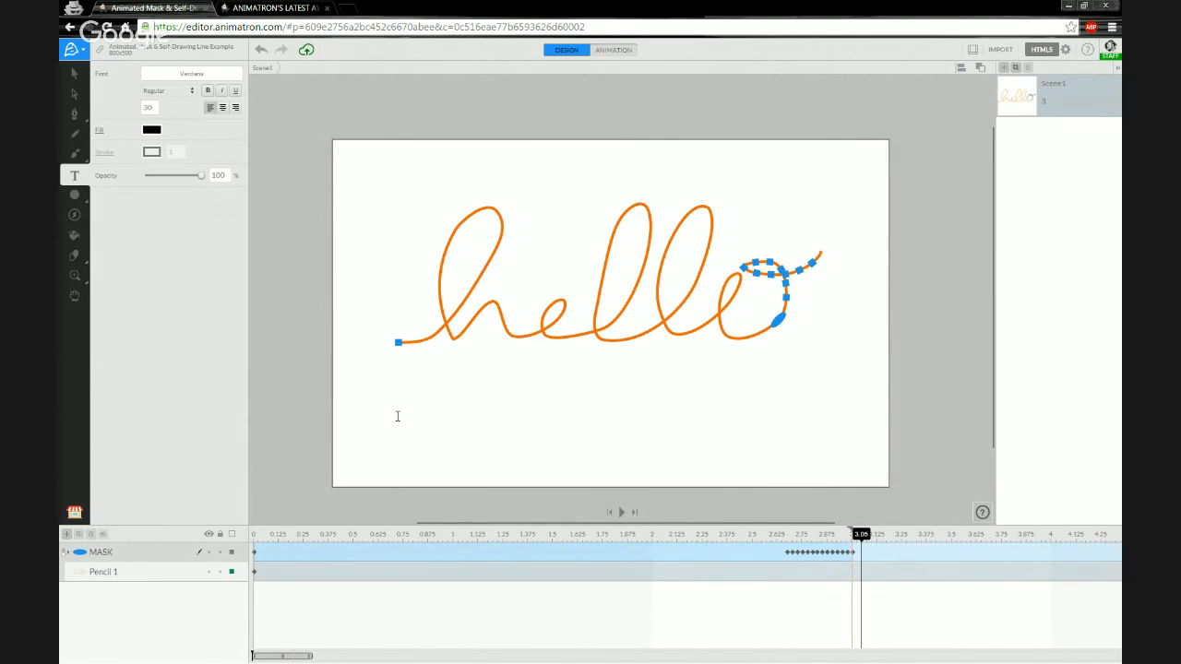
left_click(372, 440)
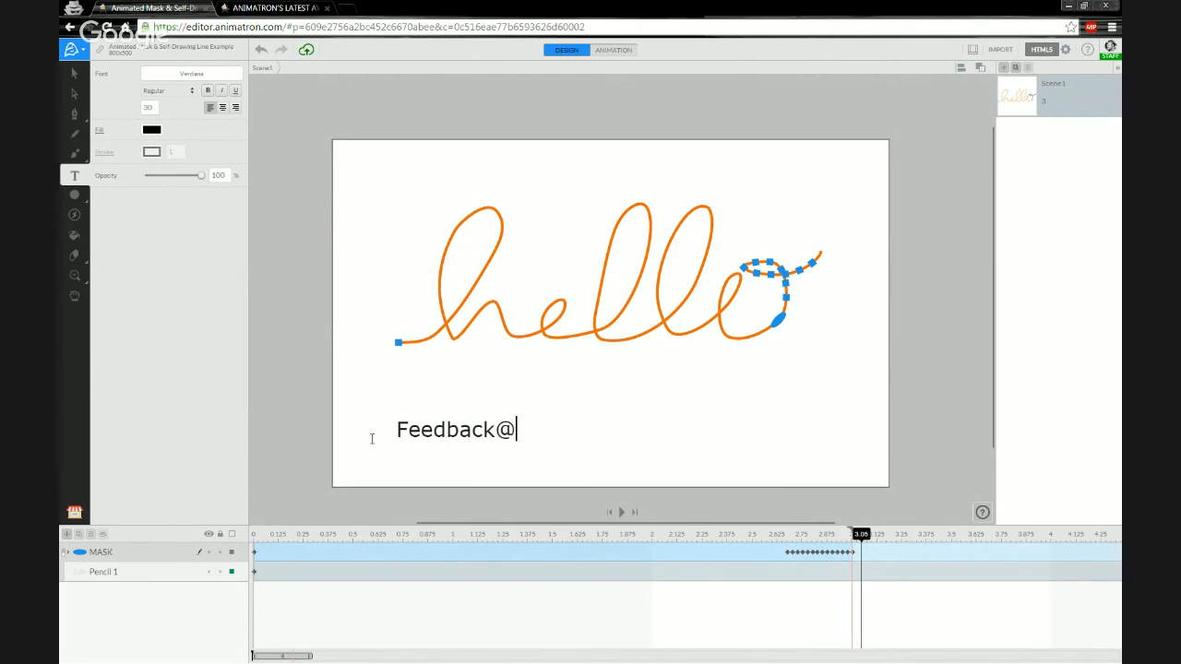
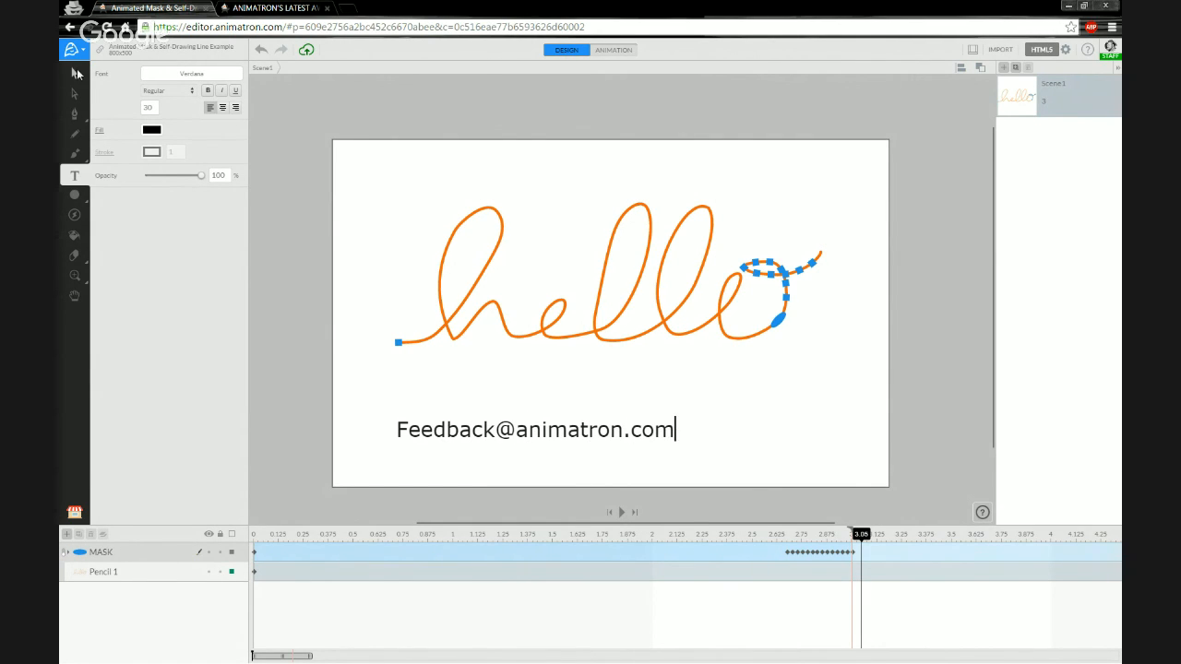
left_click(348, 380)
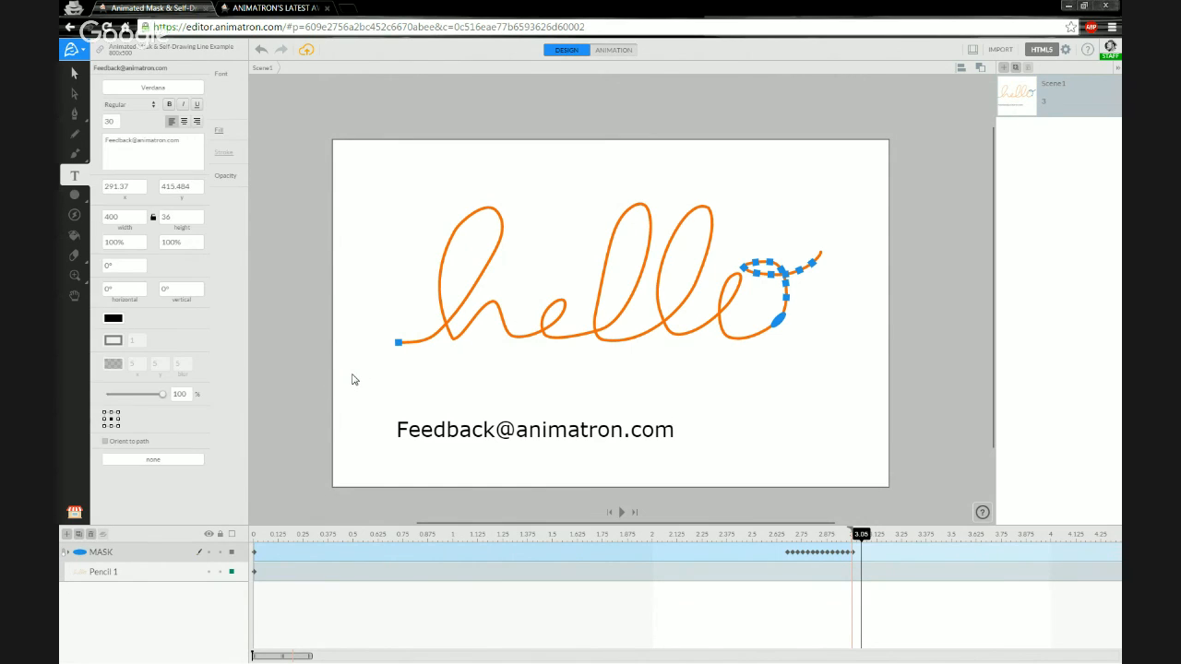